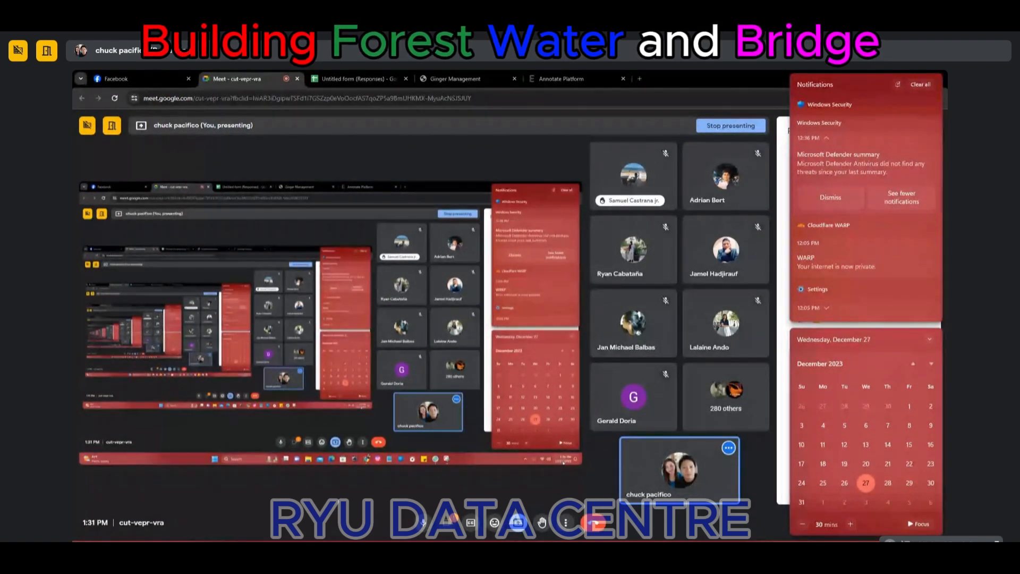
pyautogui.click(916, 558)
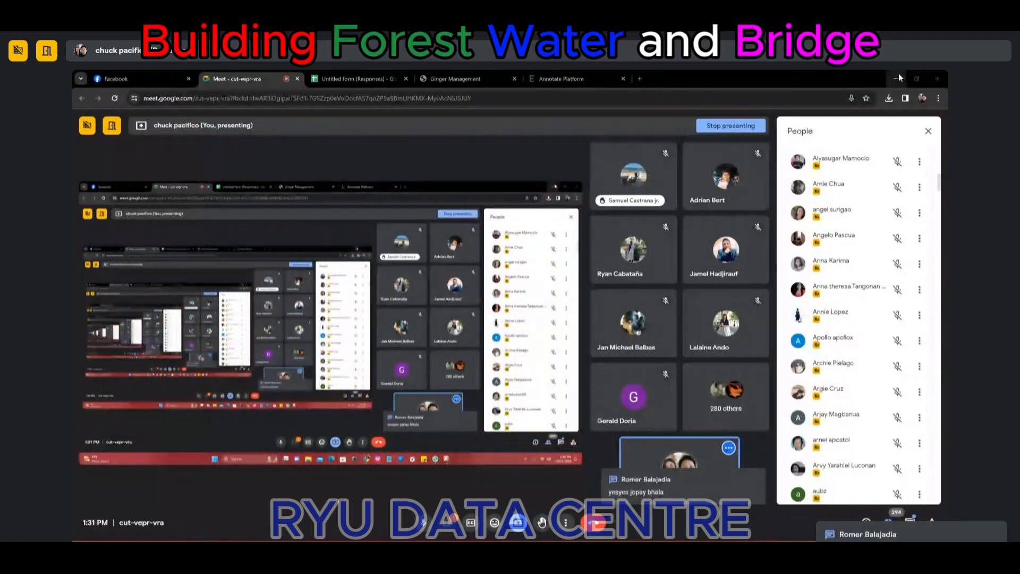
pyautogui.click(898, 78)
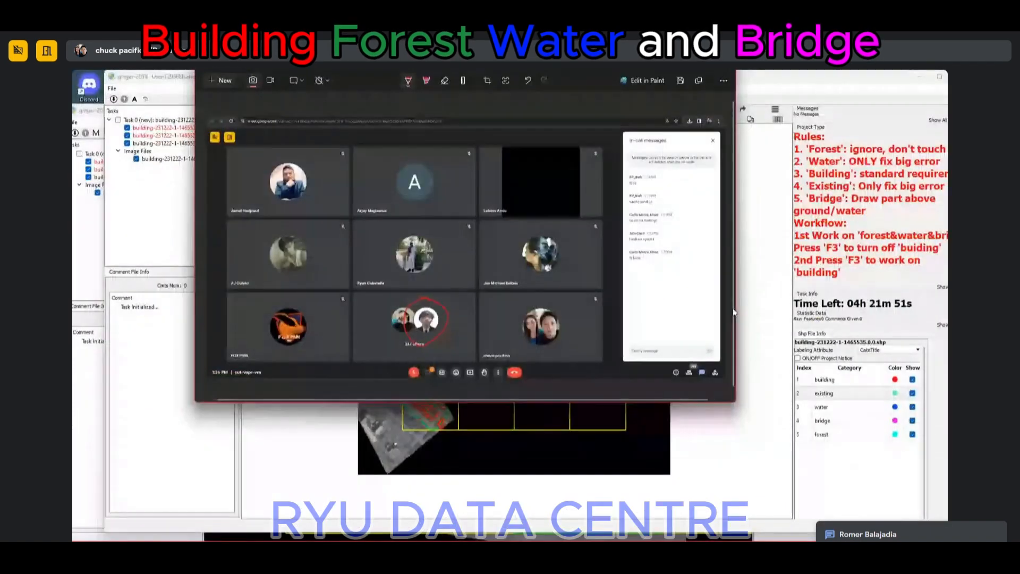
pyautogui.click(738, 405)
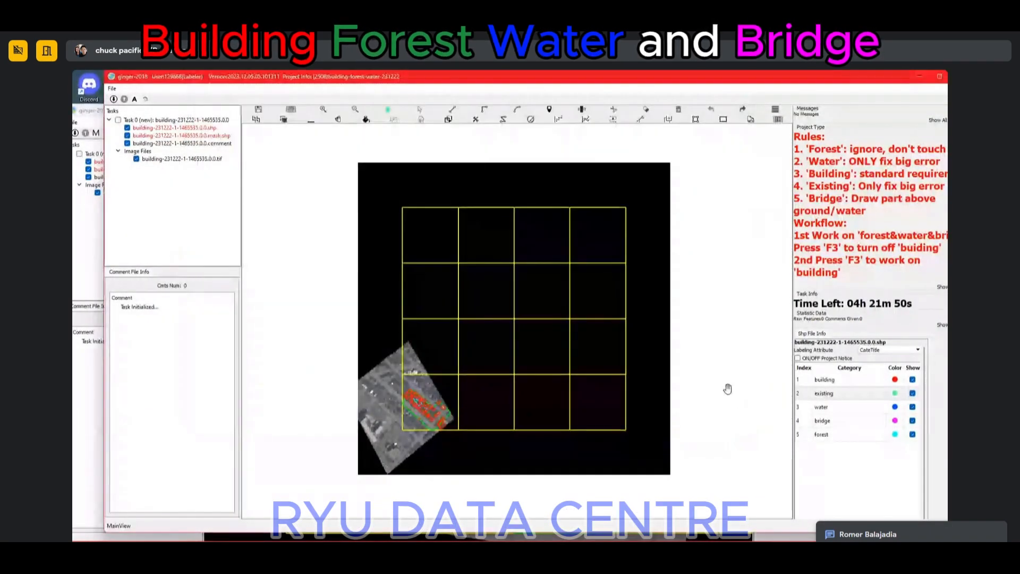
pyautogui.click(95, 283)
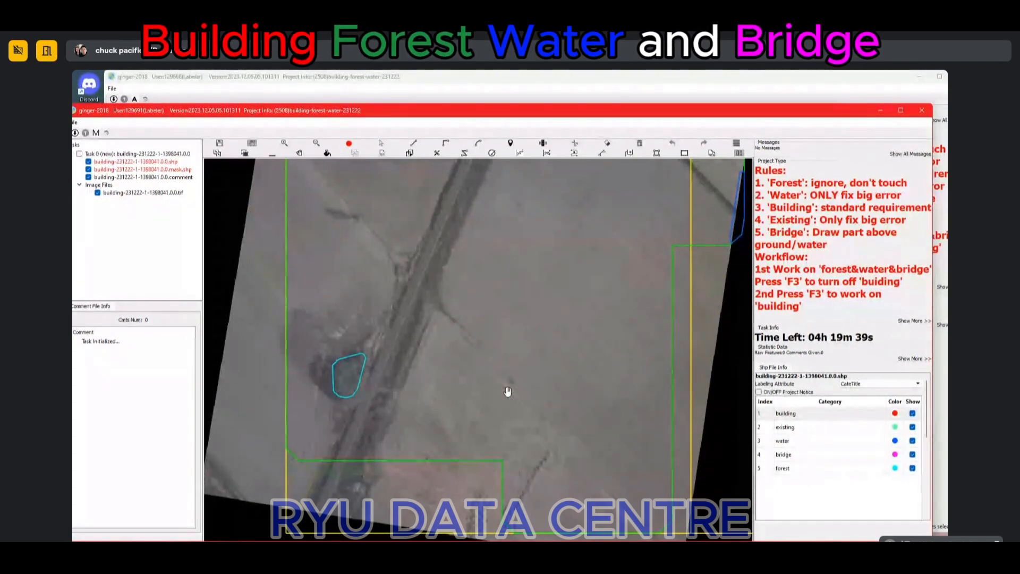
pyautogui.rightClick(716, 551)
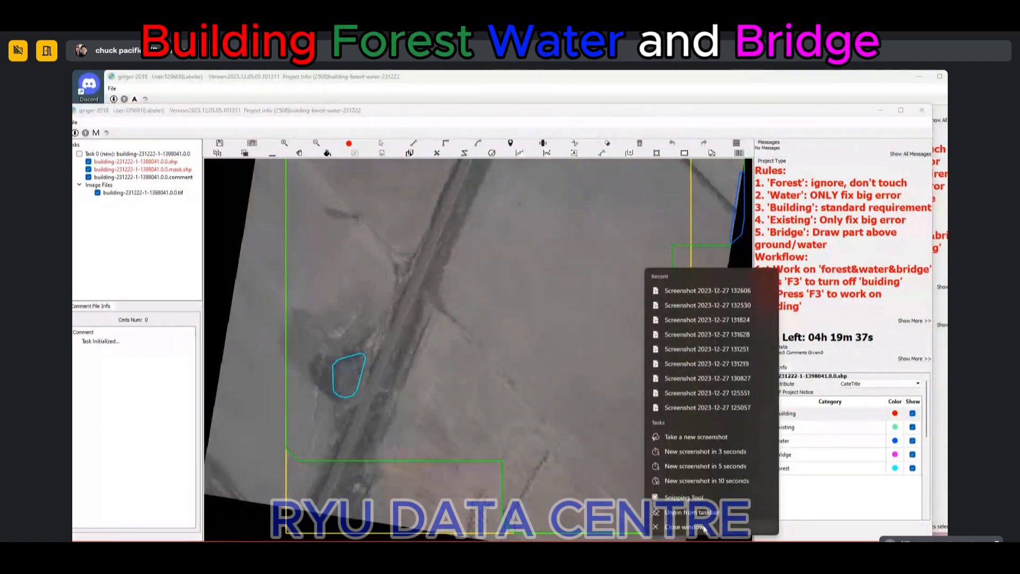
pyautogui.click(703, 527)
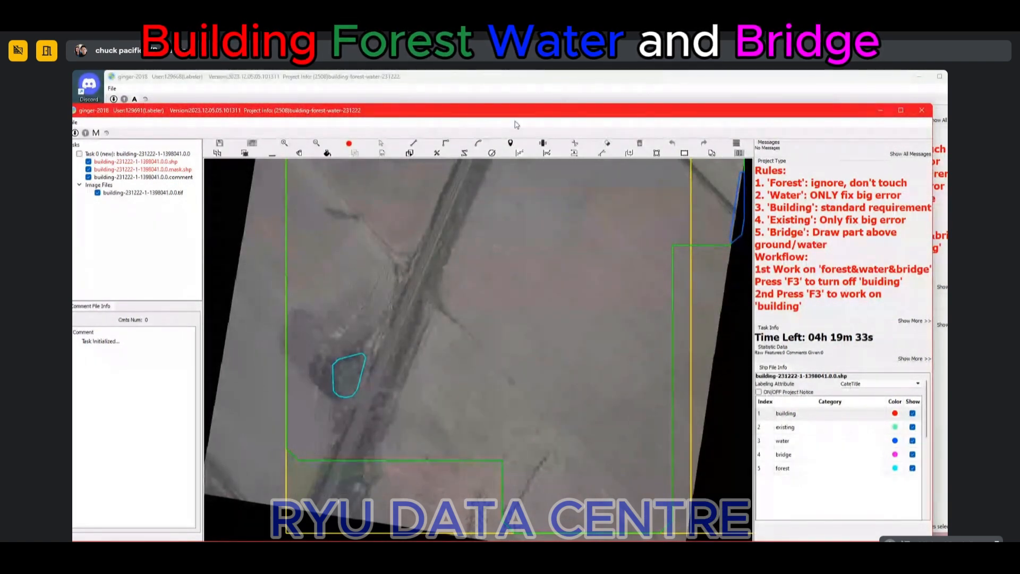
pyautogui.click(564, 74)
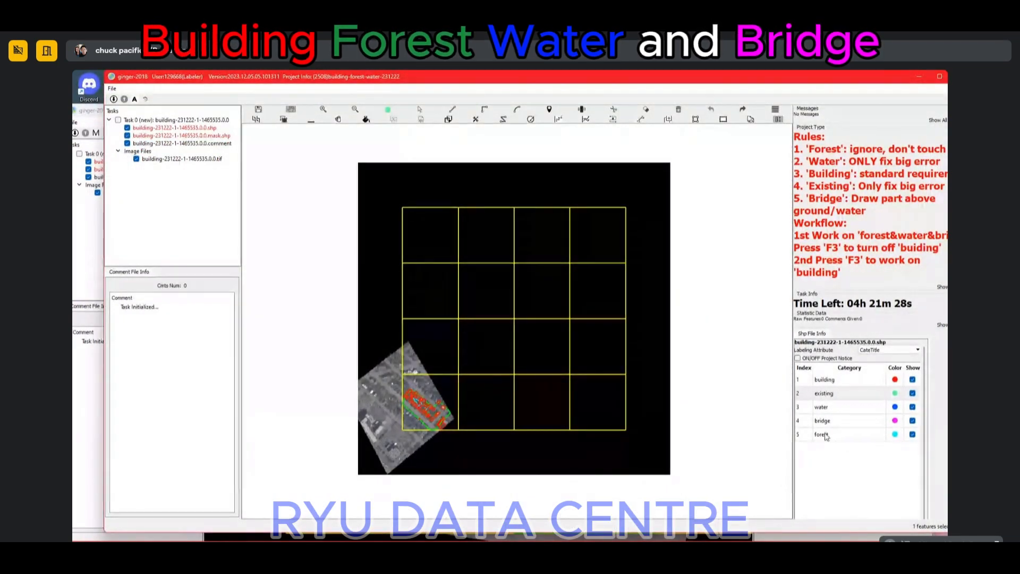
pyautogui.doubleClick(496, 80)
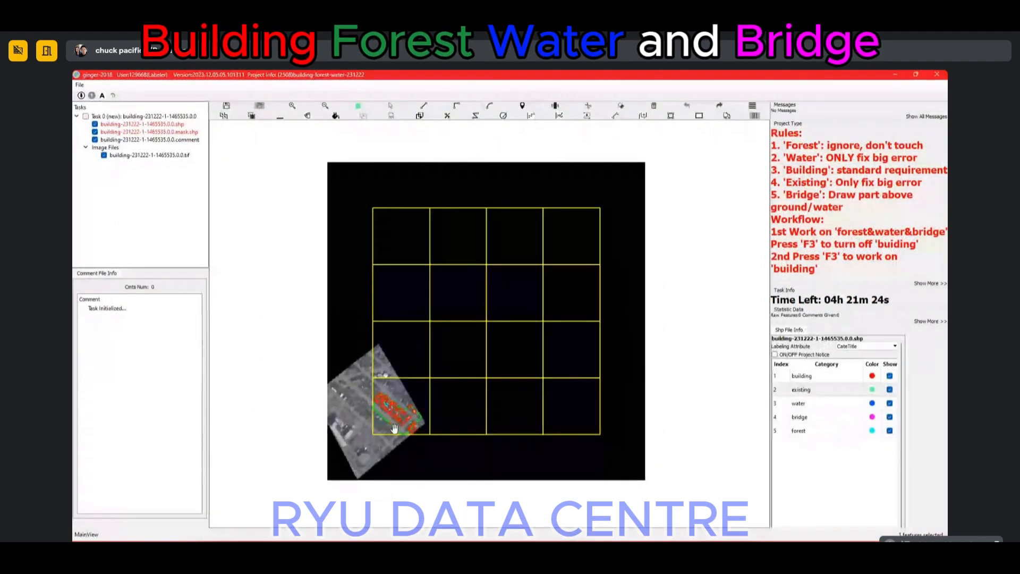
pyautogui.scroll(2, 392, 434)
pyautogui.scroll(3, 389, 438)
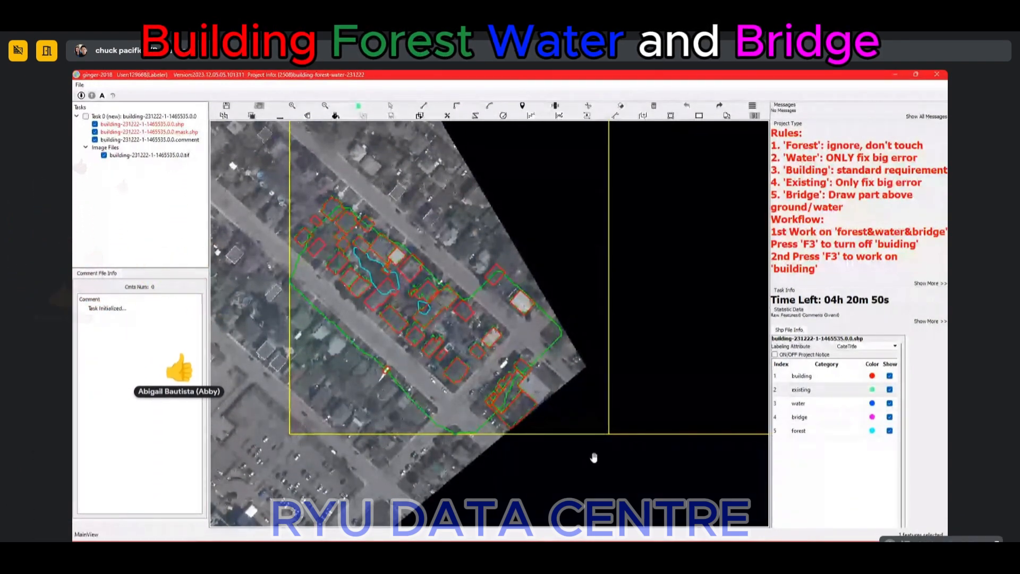
pyautogui.scroll(3, 453, 335)
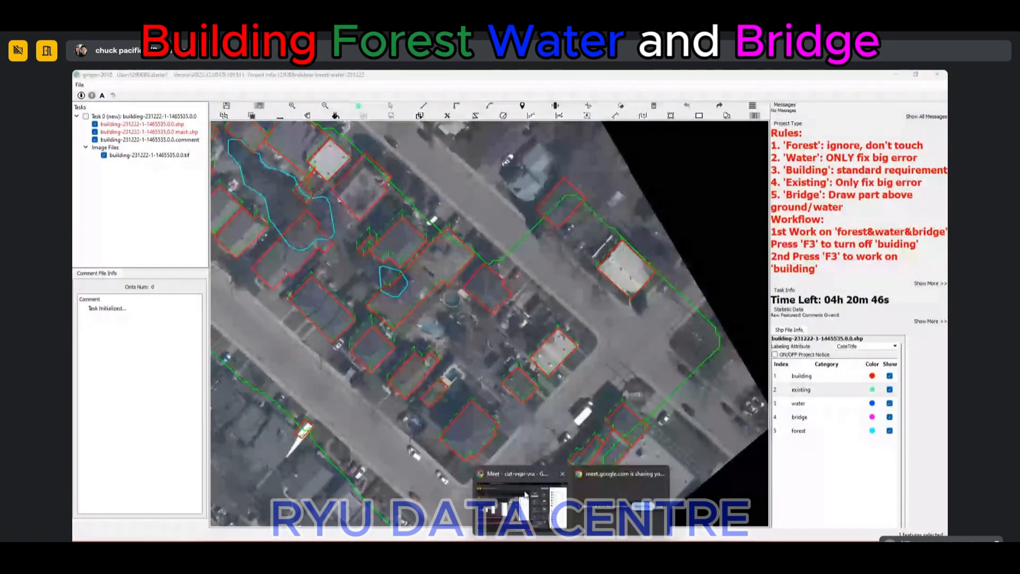
# Step: Check the Google Meet call, return to the annotation project and restore its window from maximized to normal size
pyautogui.click(525, 499)
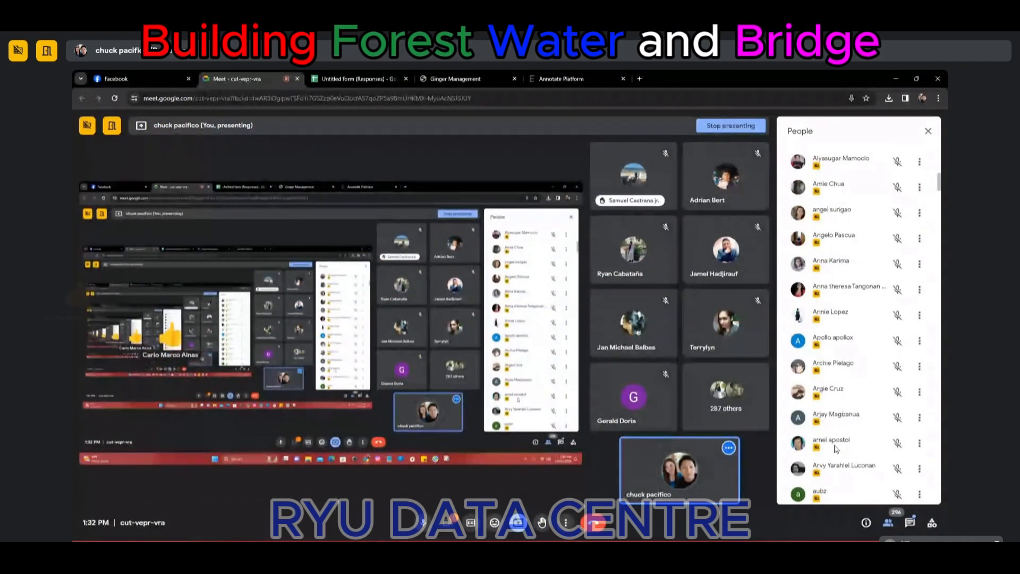
pyautogui.click(897, 78)
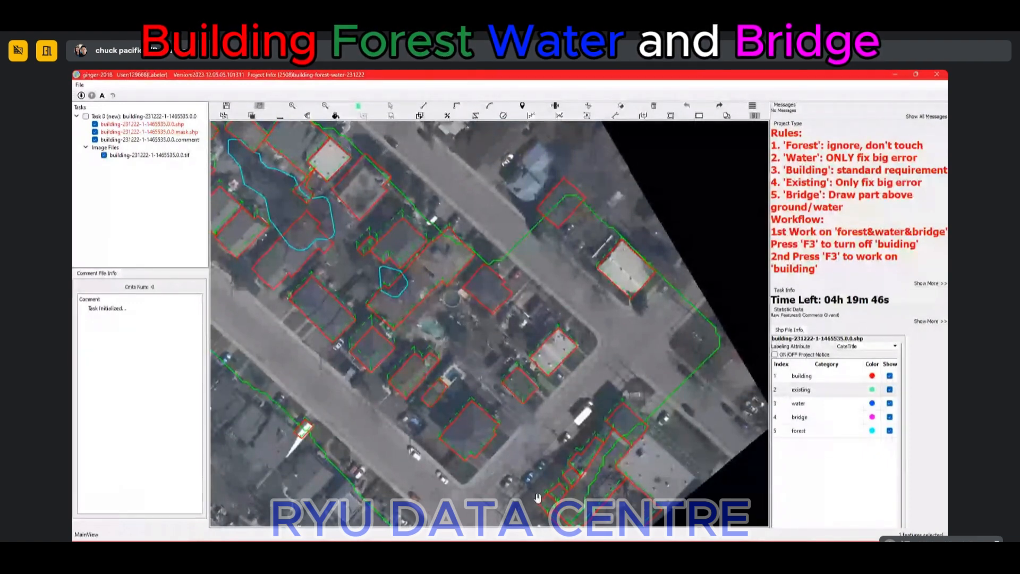
pyautogui.scroll(-3, 529, 249)
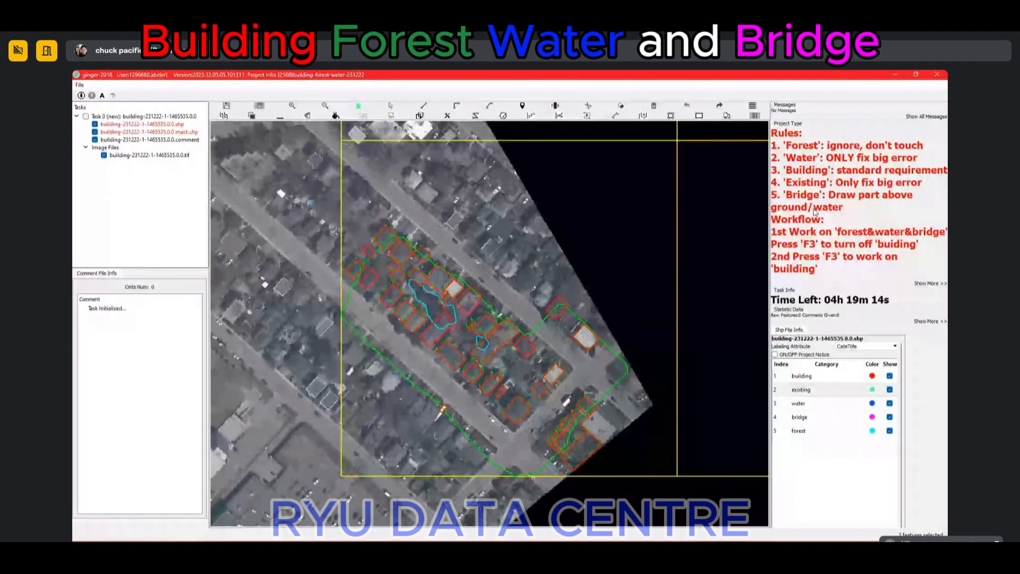
pyautogui.click(915, 74)
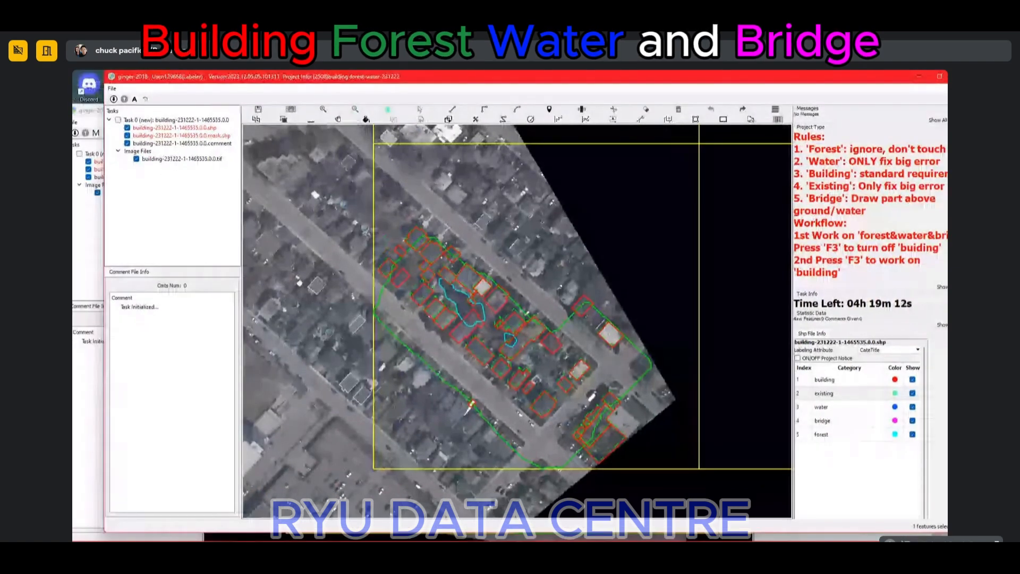
# Step: Switch to the Google Meet call, check its chat, close the side panel and return to the annotation project
pyautogui.click(572, 553)
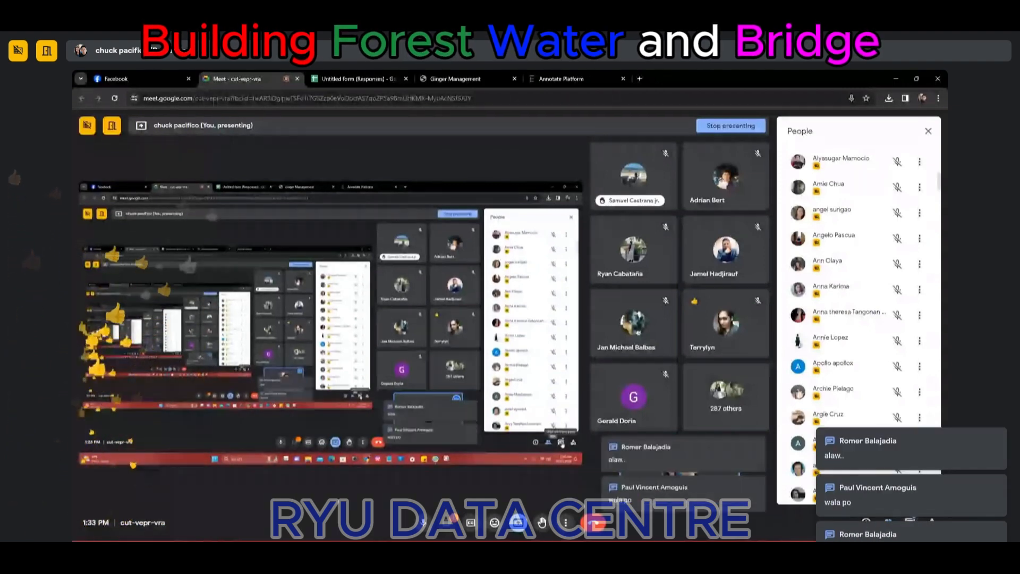
pyautogui.click(911, 525)
pyautogui.click(911, 524)
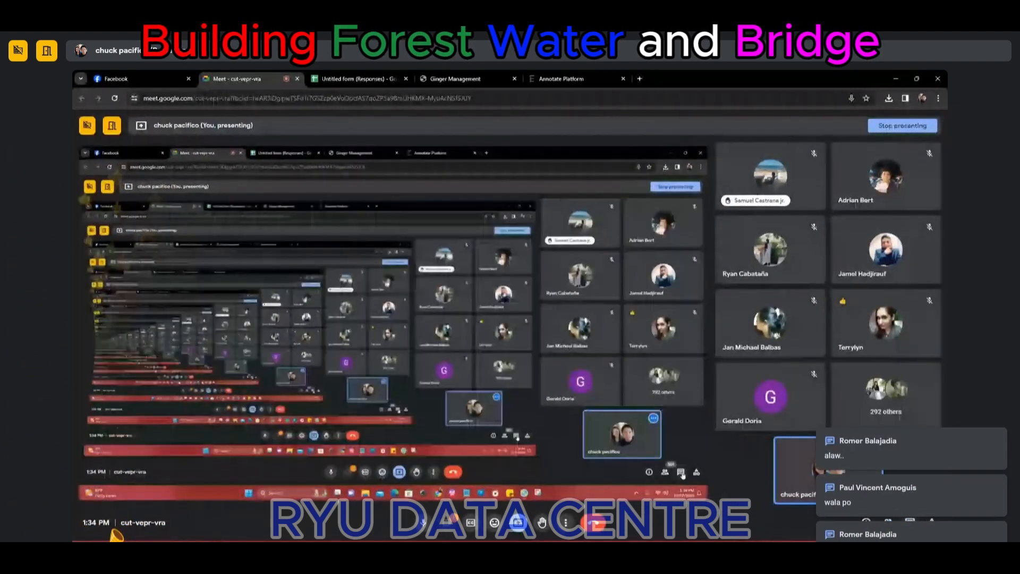
pyautogui.click(895, 79)
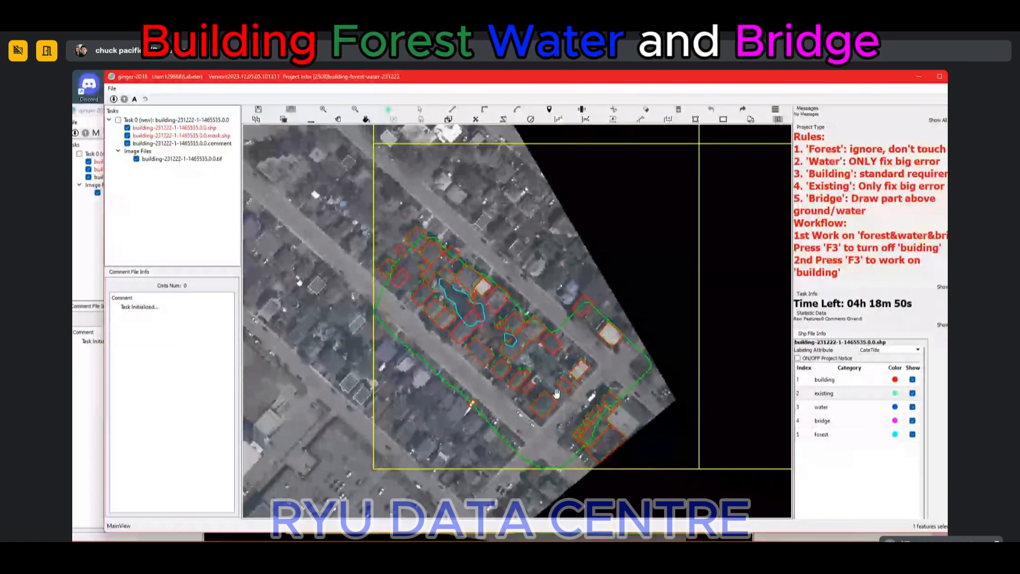
# Step: Inspect the forest outlines among the houses and hide the water, bridge and forest categories, keeping building and existing shown
pyautogui.scroll(1, 454, 301)
pyautogui.scroll(3, 455, 301)
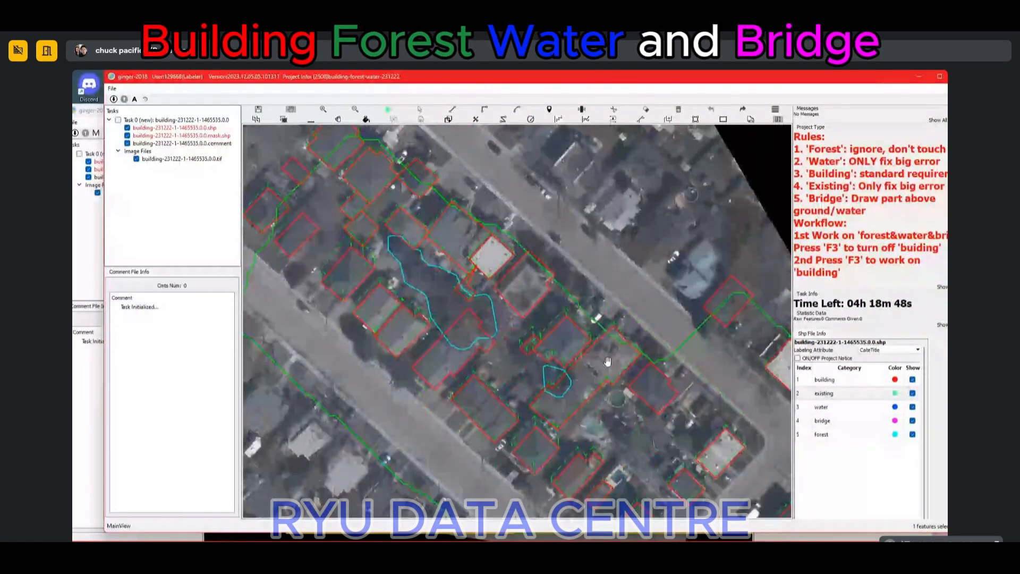
pyautogui.moveTo(456, 301); pyautogui.dragTo(328, 244)
pyautogui.scroll(-2, 501, 350)
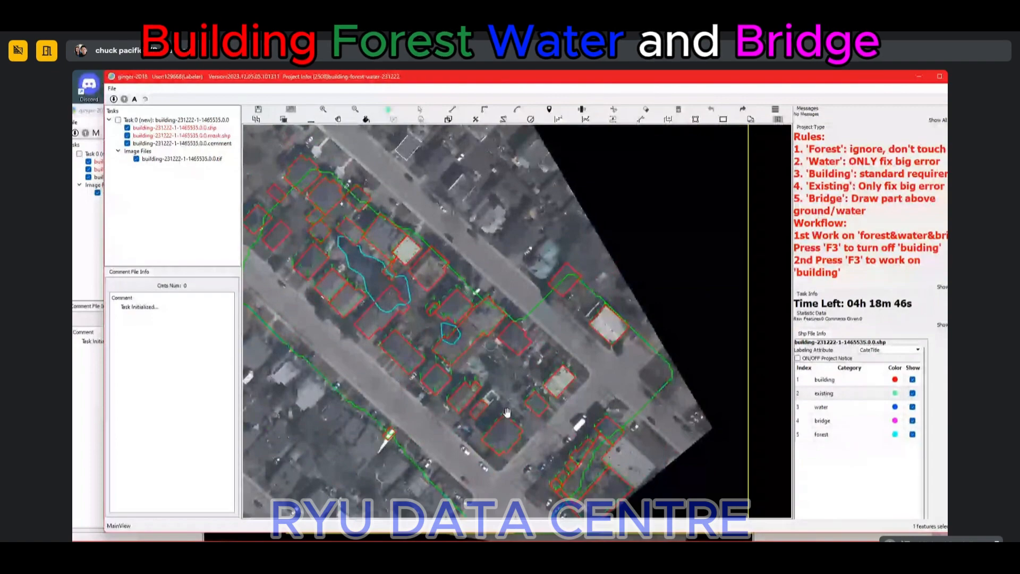
pyautogui.scroll(-1, 423, 349)
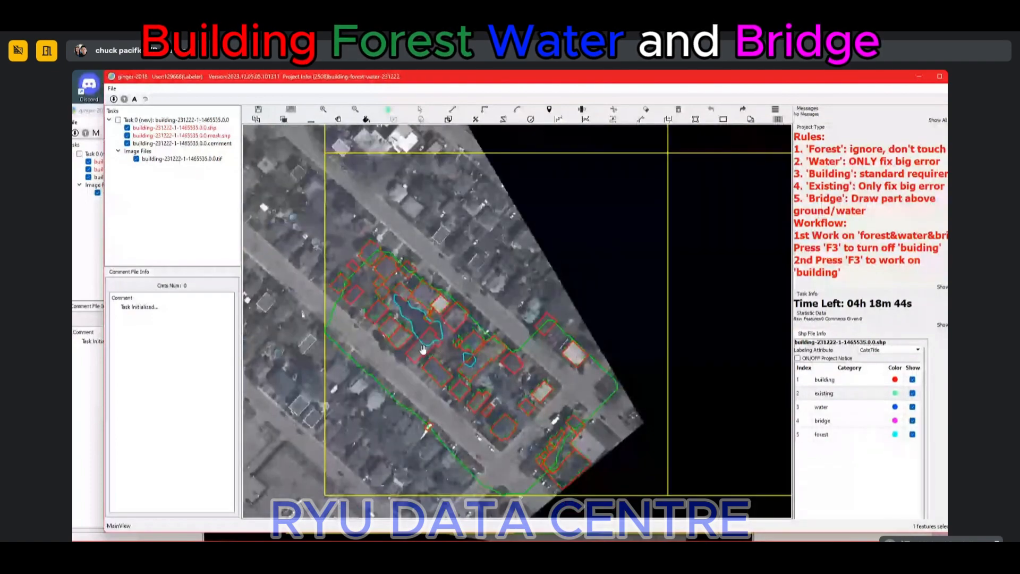
pyautogui.scroll(2, 414, 335)
pyautogui.scroll(1, 413, 332)
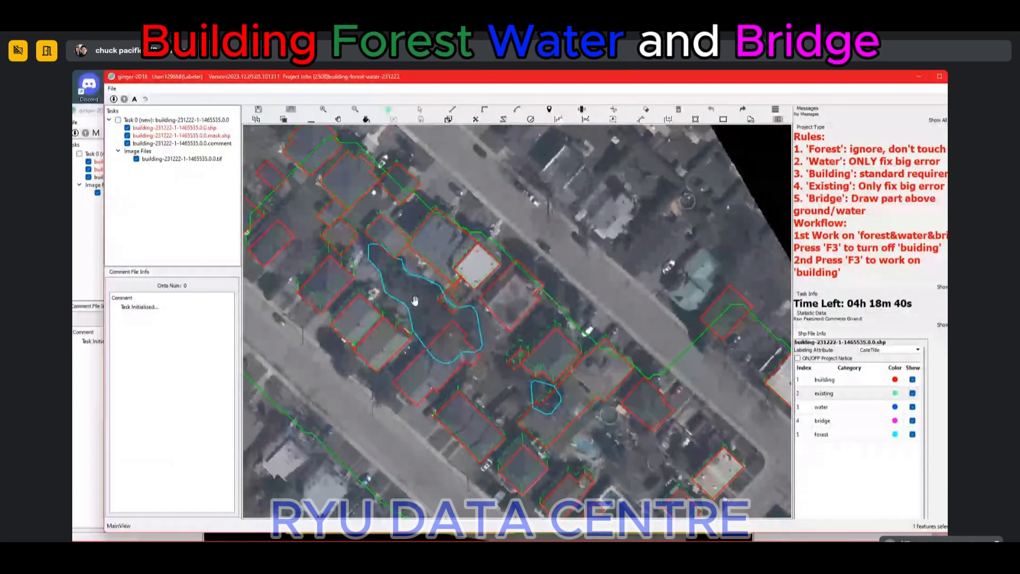
pyautogui.scroll(-3, 554, 413)
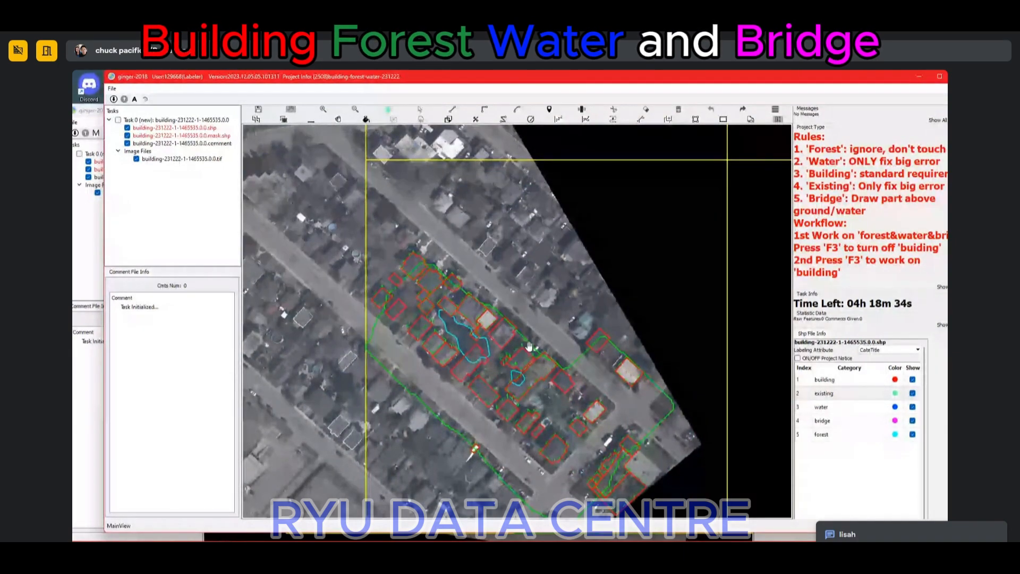
pyautogui.press('F3')
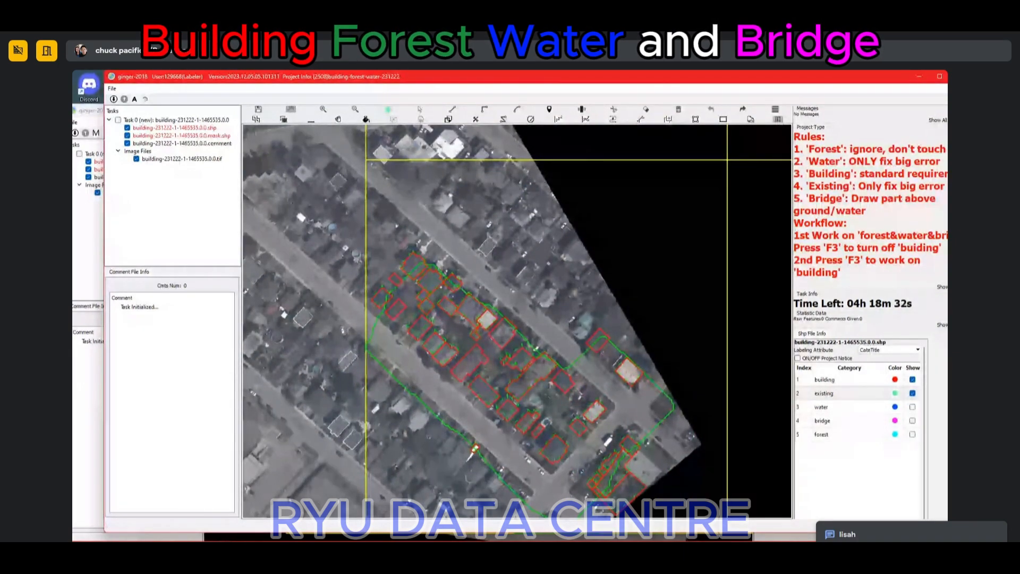
# Step: Look at the incoming message in the Google Meet call and minimize the meeting window again
pyautogui.moveTo(573, 551)
pyautogui.click(519, 509)
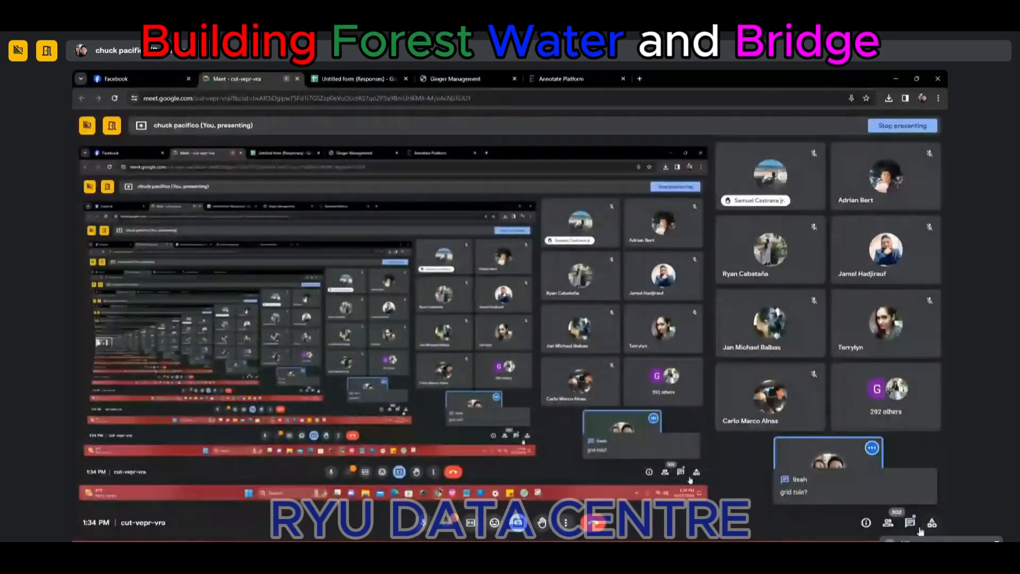
pyautogui.click(896, 78)
# Step: Display the building and existing polygons of the housing block as filled areas in their category colours
pyautogui.scroll(-2, 529, 353)
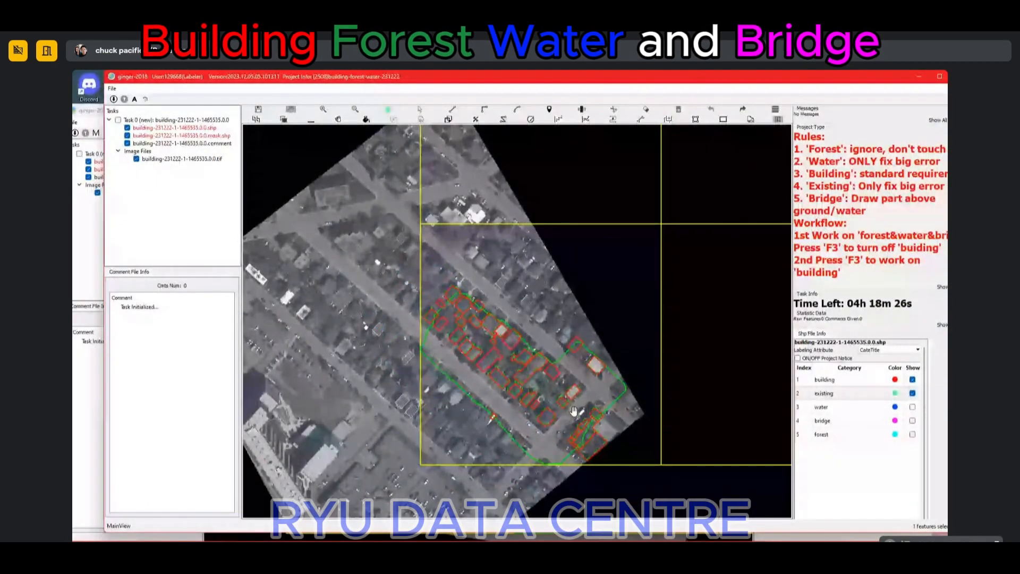
pyautogui.scroll(1, 510, 356)
pyautogui.scroll(-1, 501, 361)
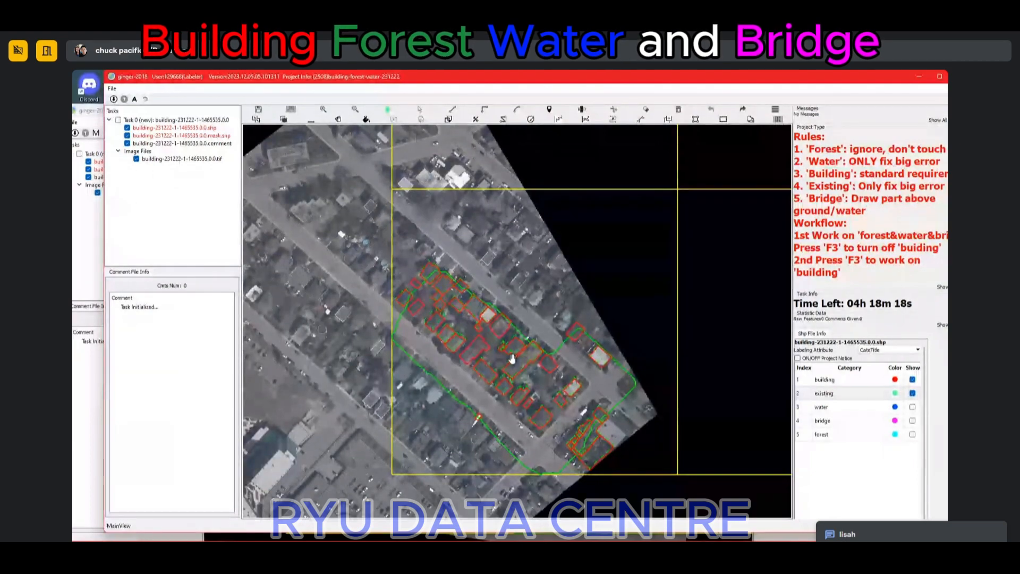
pyautogui.scroll(2, 530, 359)
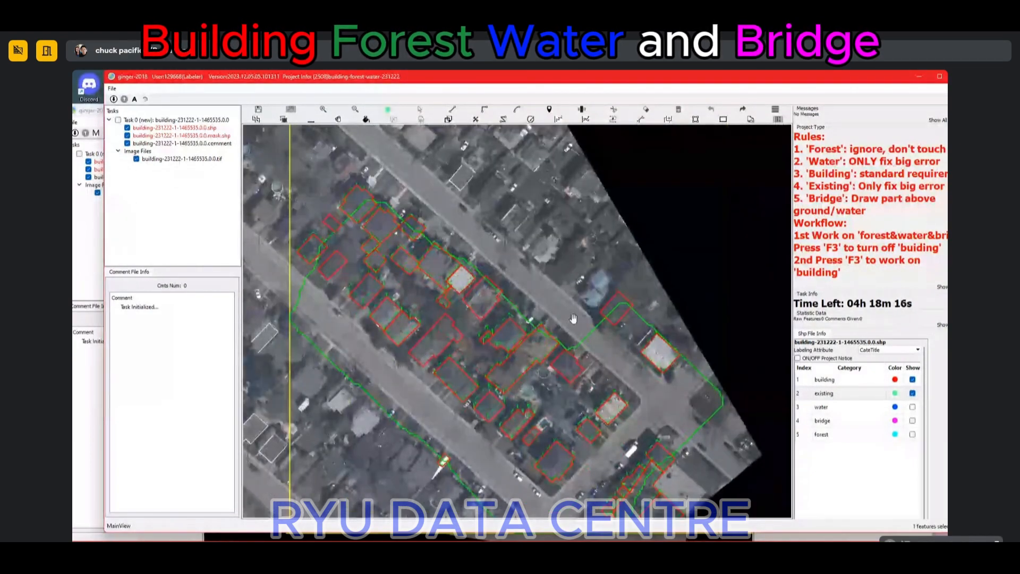
pyautogui.scroll(-1, 591, 368)
pyautogui.scroll(1, 601, 343)
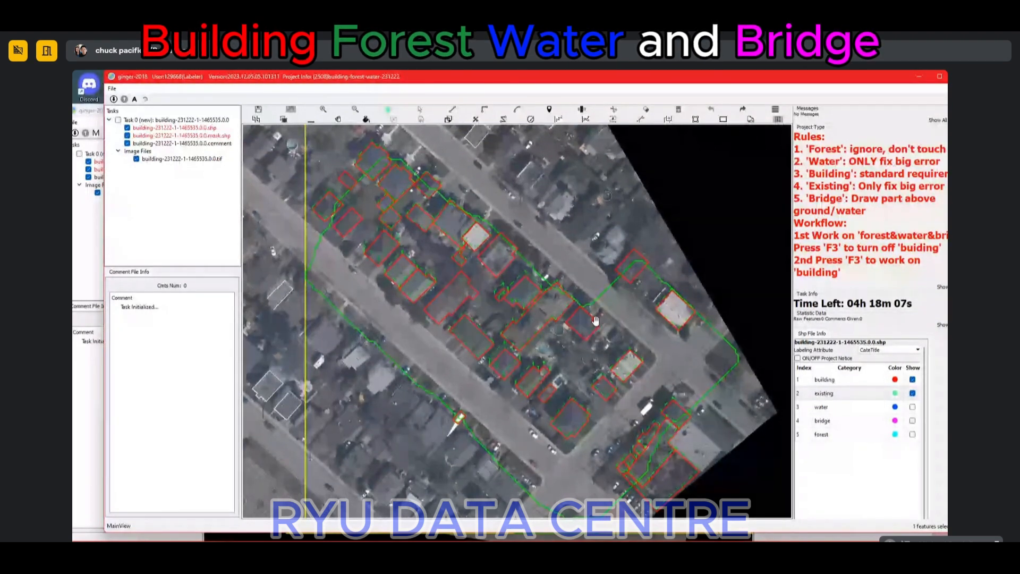
pyautogui.press('space')
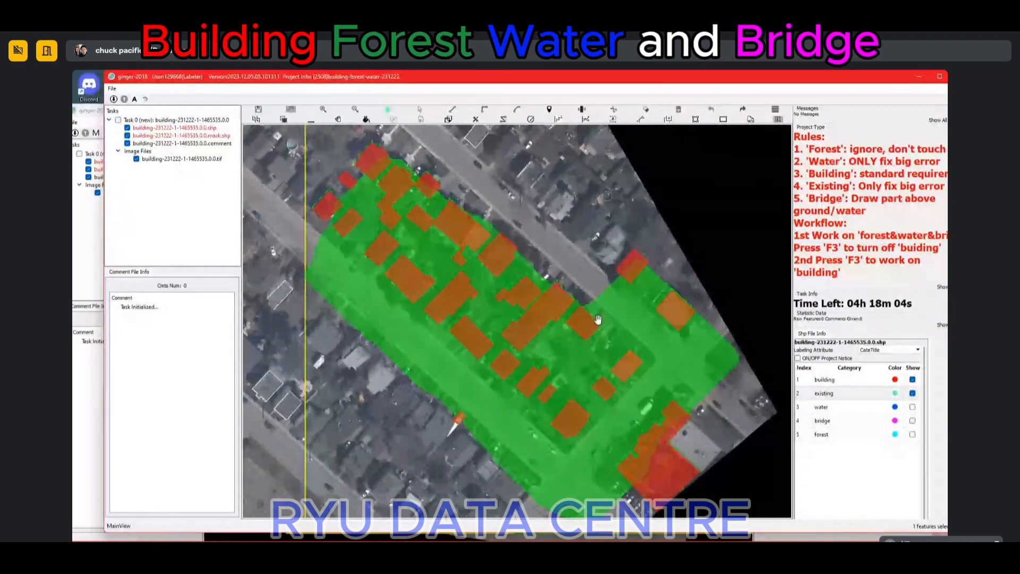
# Step: Examine where the filled building polygons overlap or extend beyond the boundary of the green existing area
pyautogui.scroll(-1, 598, 321)
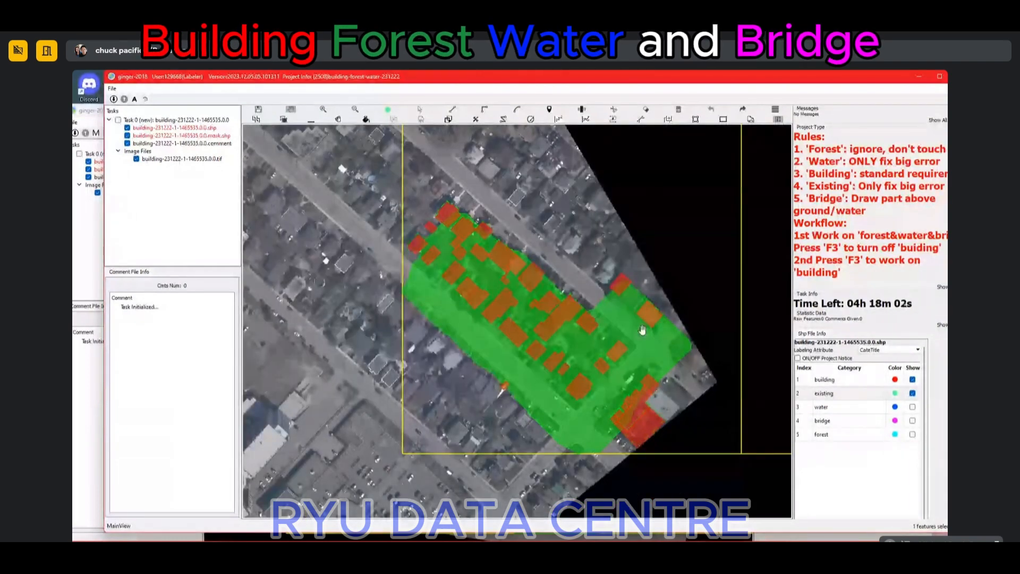
pyautogui.moveTo(622, 301); pyautogui.dragTo(567, 304)
pyautogui.scroll(1, 378, 345)
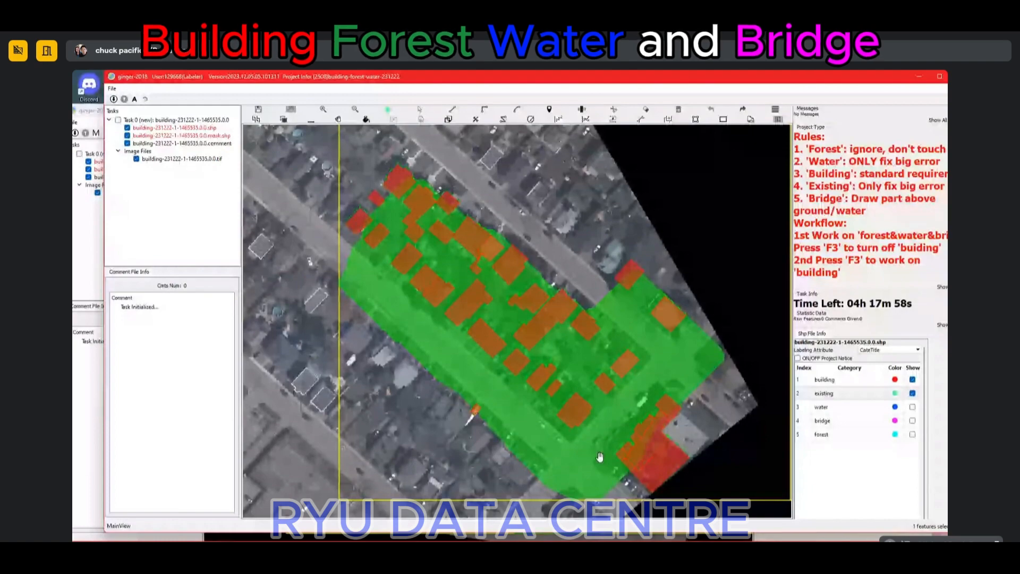
pyautogui.scroll(-1, 601, 454)
pyautogui.scroll(2, 507, 301)
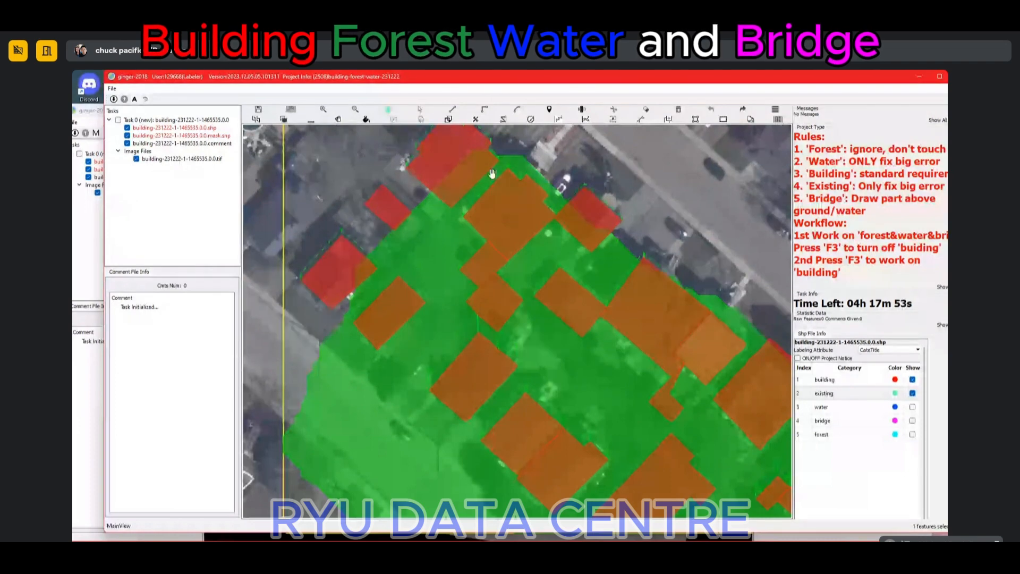
pyautogui.scroll(1, 475, 159)
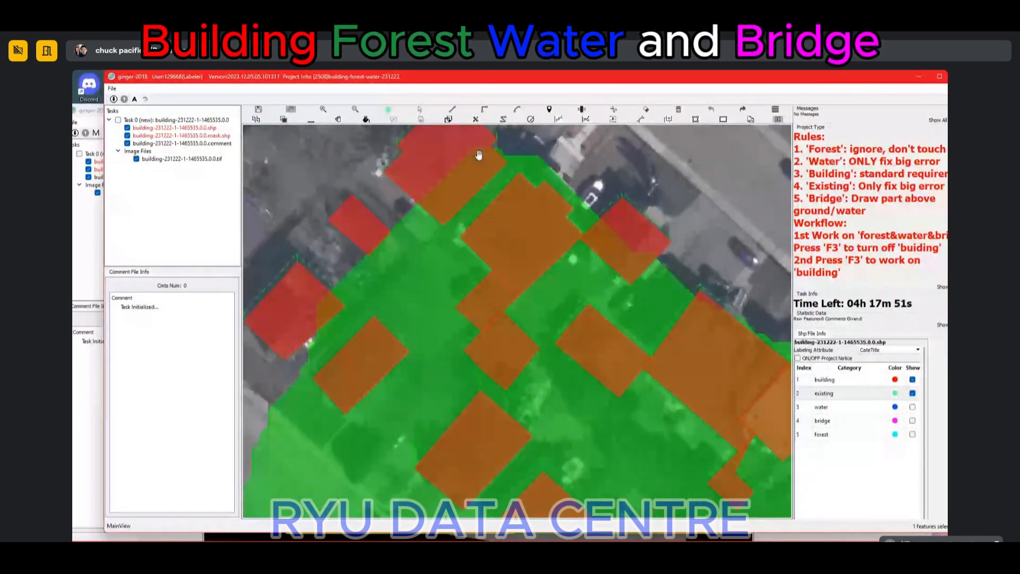
pyautogui.moveTo(452, 165); pyautogui.dragTo(473, 182)
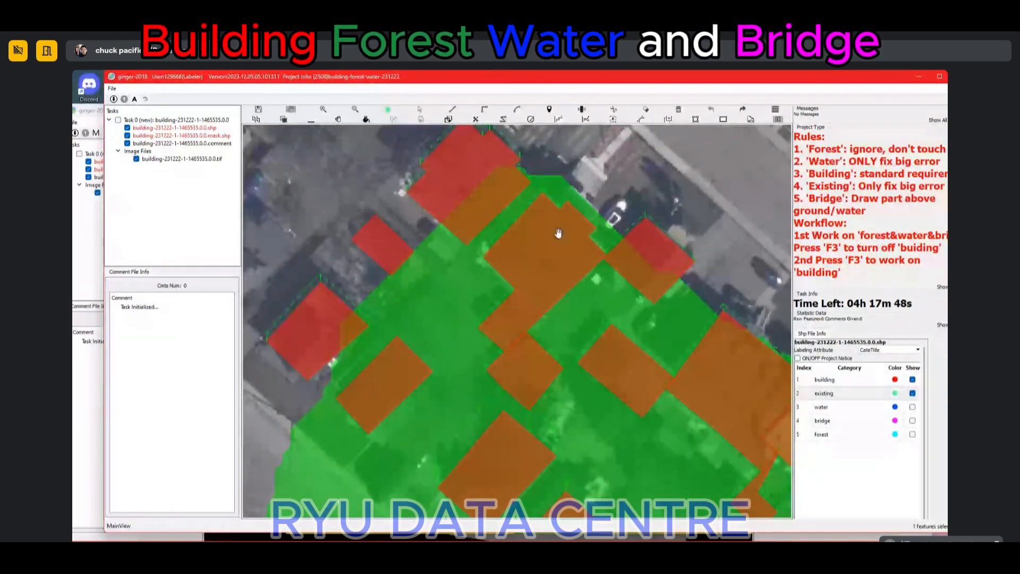
pyautogui.scroll(-5, 558, 232)
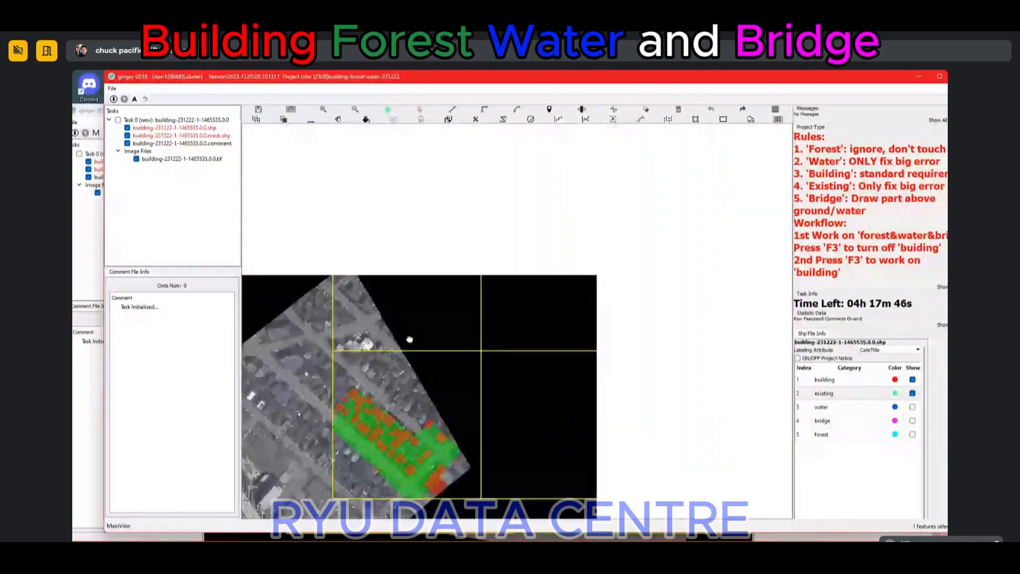
# Step: Draw a rectangular existing polygon that covers the entire yellow grid of the satellite image
pyautogui.scroll(-1, 410, 339)
pyautogui.scroll(-2, 411, 318)
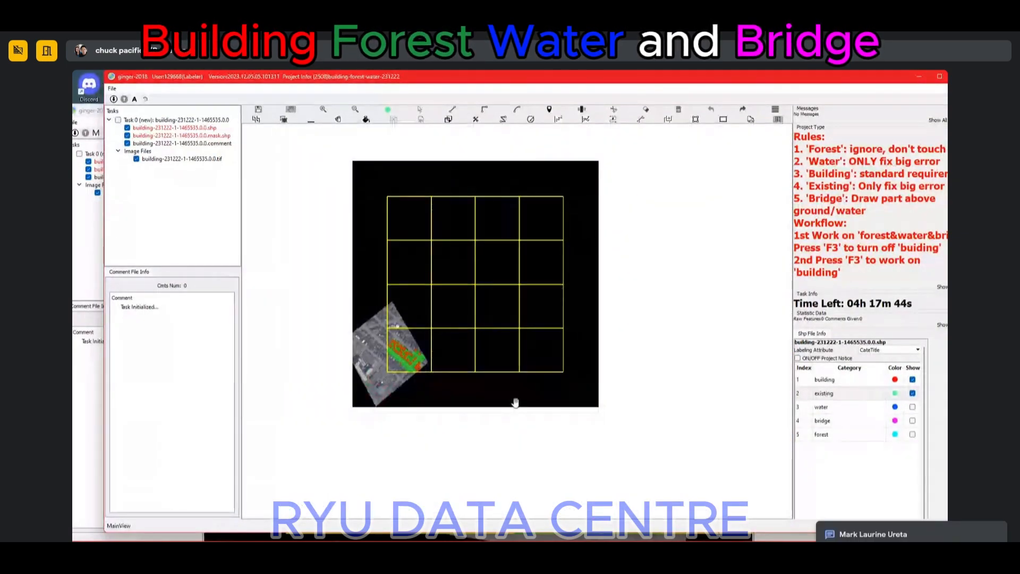
pyautogui.scroll(1, 424, 250)
pyautogui.press('Escape')
pyautogui.press('r')
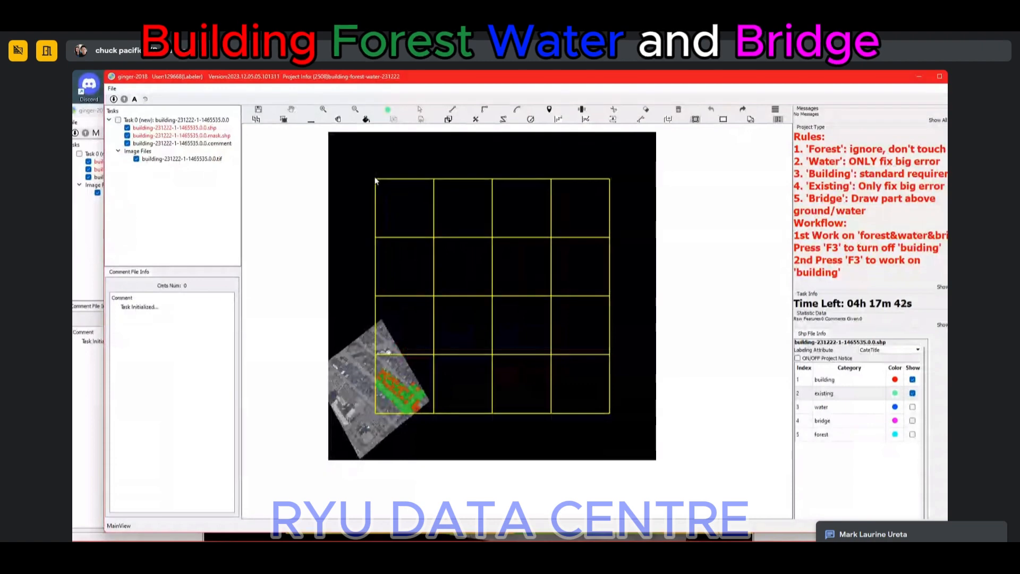
pyautogui.click(374, 177)
pyautogui.click(613, 176)
pyautogui.click(569, 420)
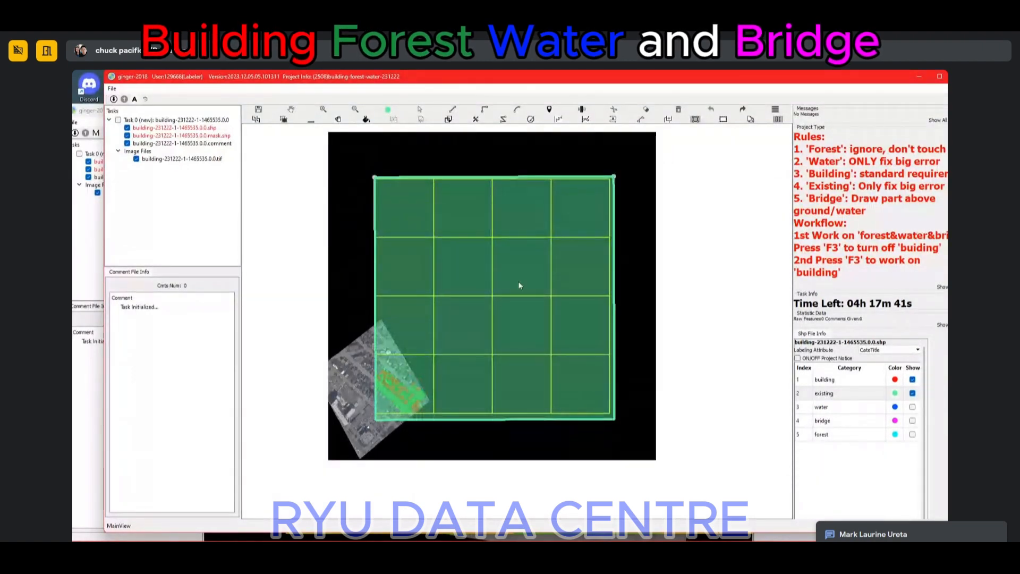
# Step: Draw two small existing rectangles straddling the northern and western edges of the yellow grid
pyautogui.click(464, 191)
pyautogui.click(528, 201)
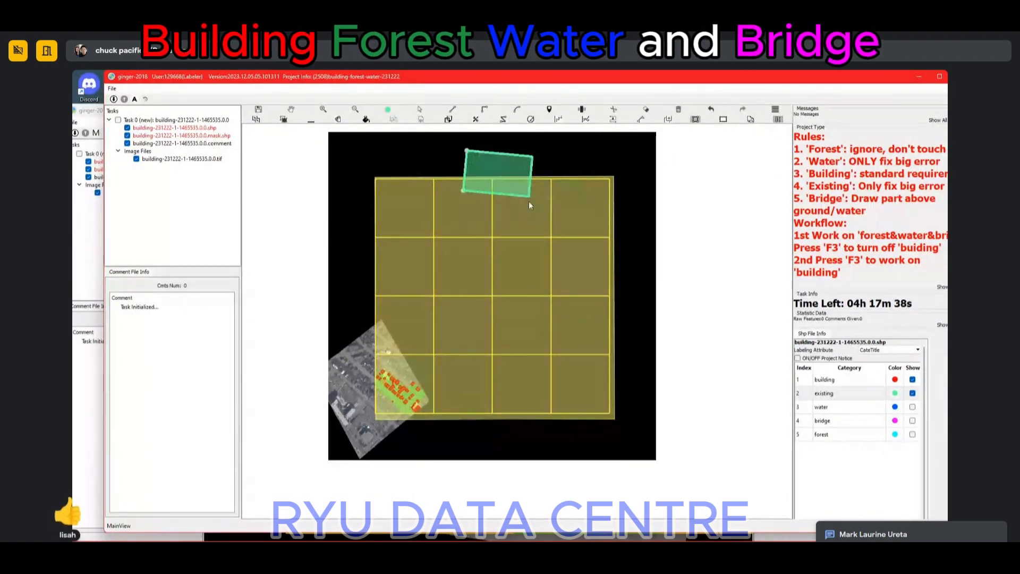
pyautogui.click(356, 192)
pyautogui.click(353, 250)
pyautogui.click(387, 250)
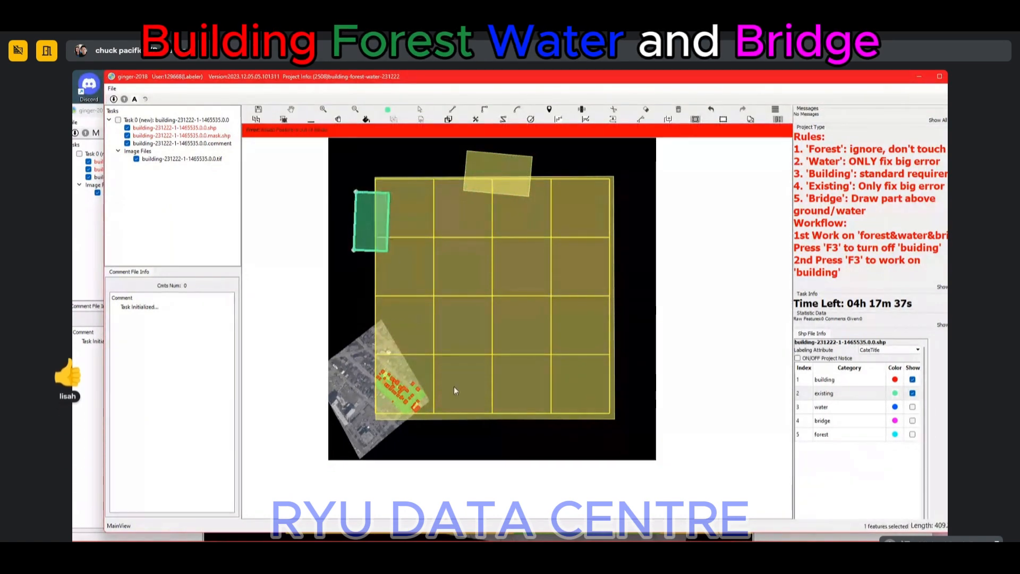
# Step: Select the three existing rectangles drawn over the grid together and delete them
pyautogui.press('Escape')
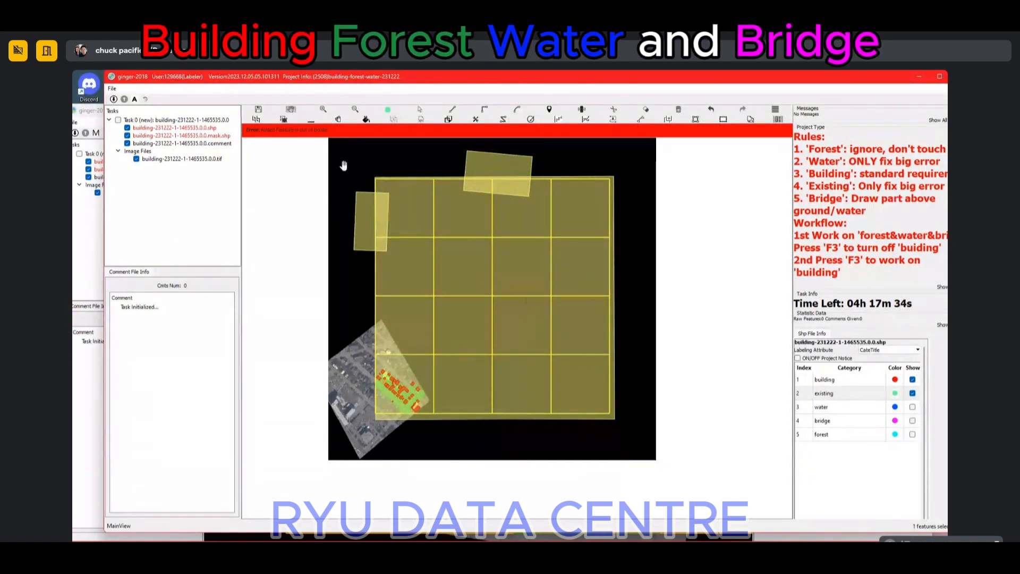
pyautogui.press('s')
pyautogui.moveTo(338, 161); pyautogui.dragTo(635, 270)
pyautogui.press('Delete')
# Step: Examine the filled building polygons at the northwest end of the housing block, where they cross the green area's edge
pyautogui.scroll(5, 421, 379)
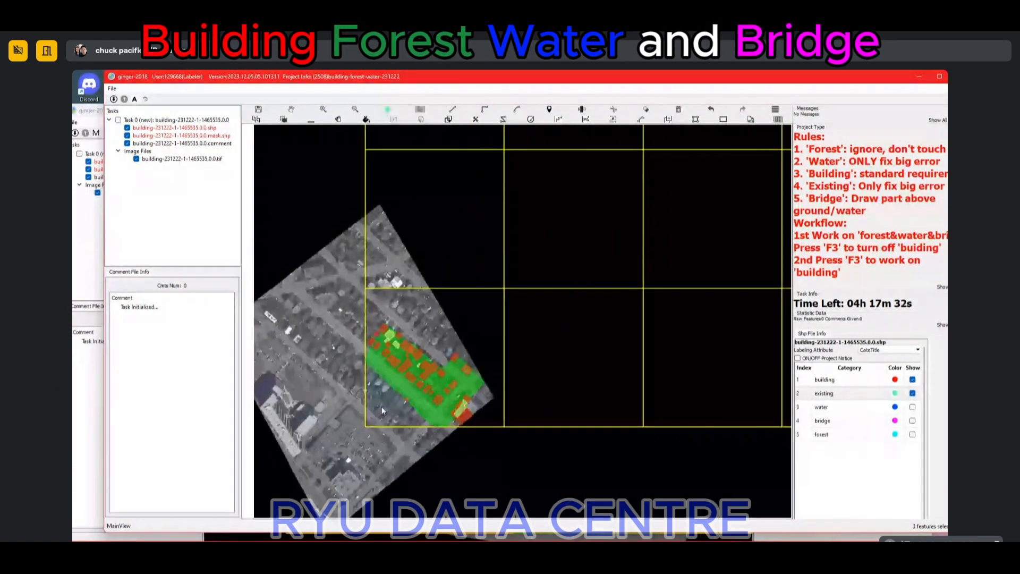
pyautogui.scroll(2, 444, 402)
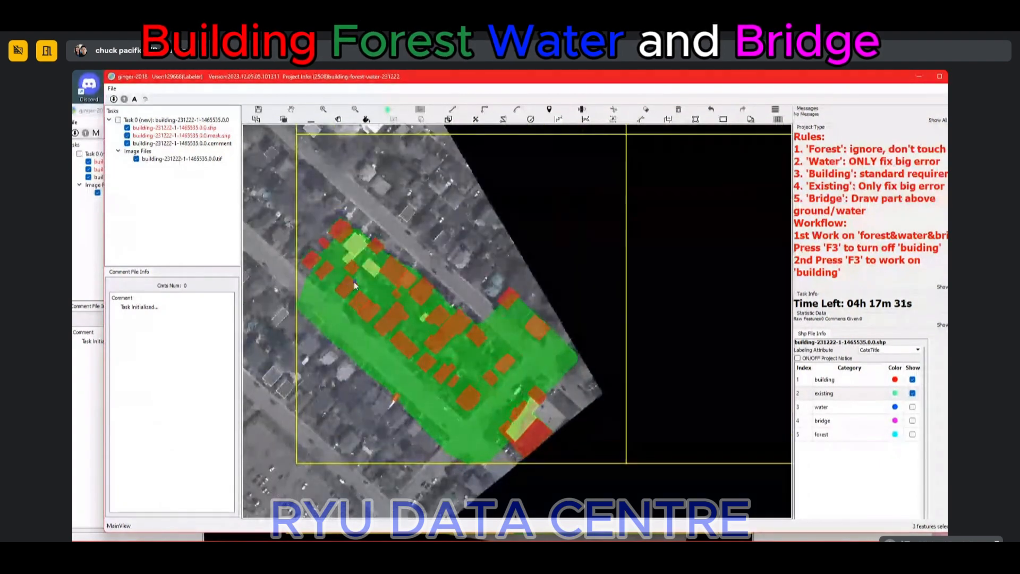
pyautogui.scroll(2, 342, 240)
pyautogui.scroll(1, 335, 242)
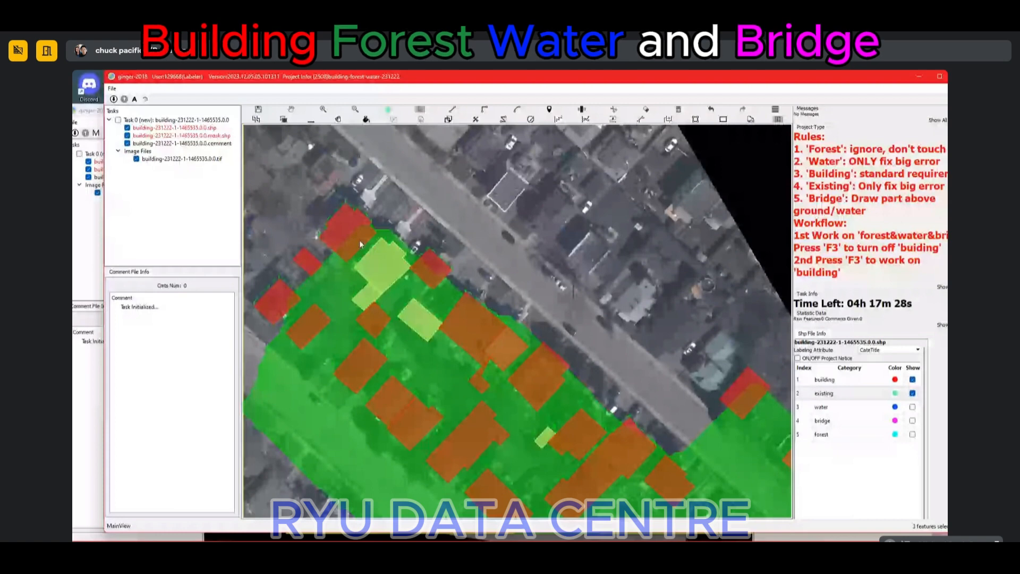
pyautogui.scroll(2, 361, 238)
pyautogui.scroll(-3, 368, 237)
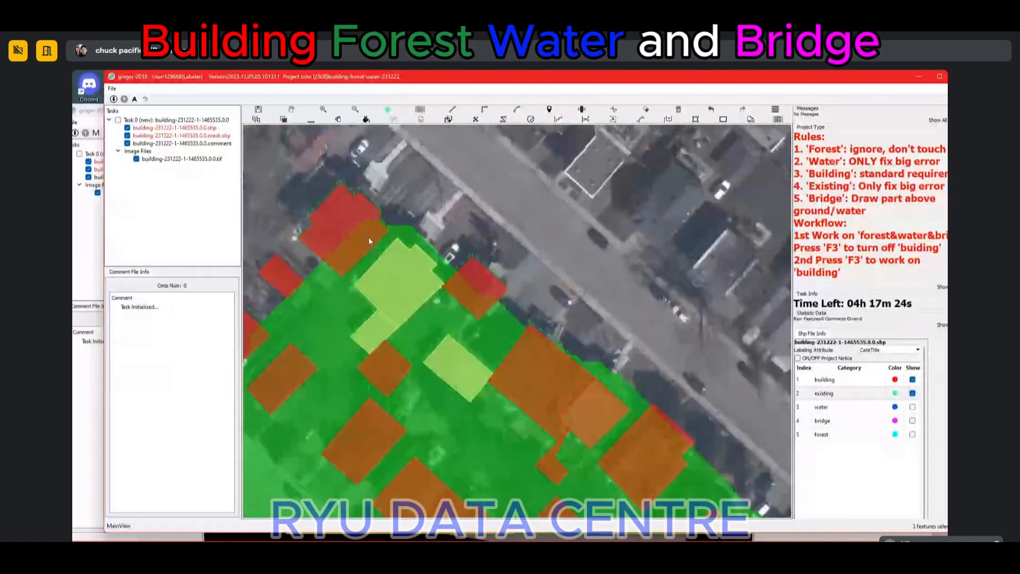
pyautogui.scroll(-2, 371, 244)
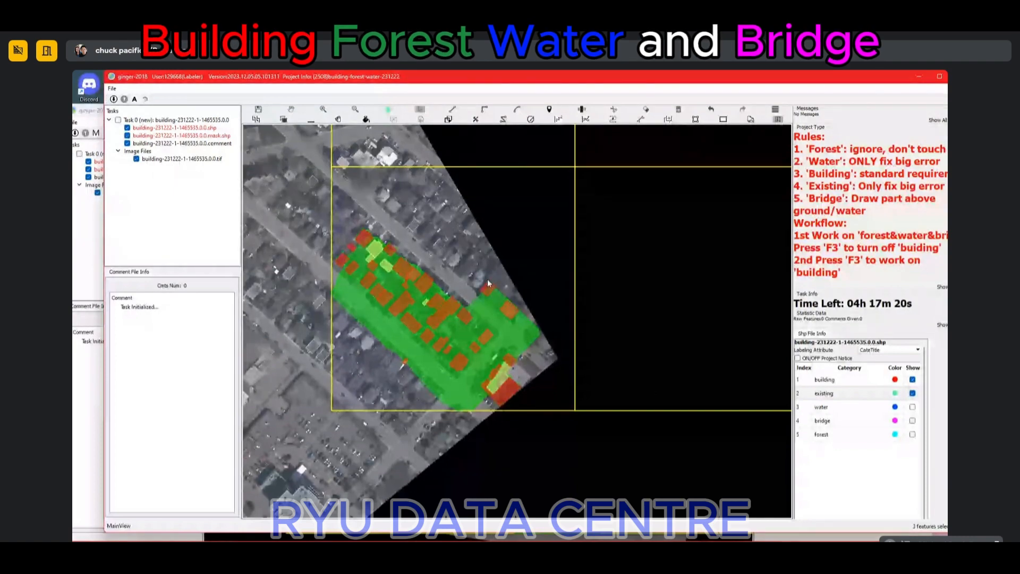
# Step: Display the building and existing polygons as unfilled outlines and bring the street crossing by the green boundary into view
pyautogui.scroll(2, 486, 279)
pyautogui.press('f')
pyautogui.scroll(5, 565, 371)
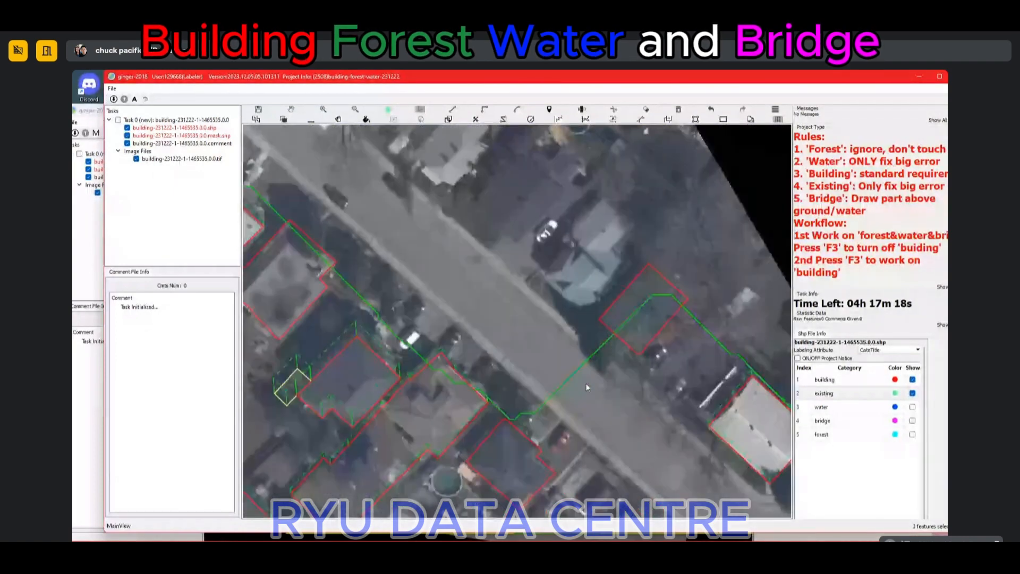
pyautogui.press('space')
pyautogui.moveTo(606, 365); pyautogui.dragTo(415, 291)
pyautogui.moveTo(275, 328)
pyautogui.mouseDown()
pyautogui.moveTo(476, 289)
pyautogui.moveTo(576, 234)
pyautogui.mouseUp()
# Step: Draw a small existing rectangle on the street, across the green existing boundary
pyautogui.press('r')
pyautogui.click(525, 232)
pyautogui.click(474, 289)
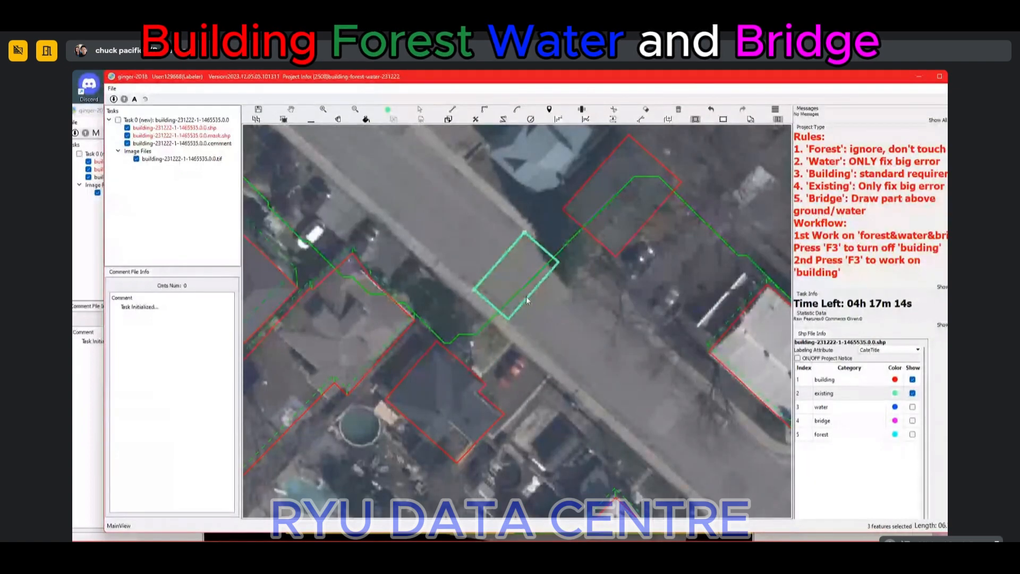
pyautogui.click(526, 295)
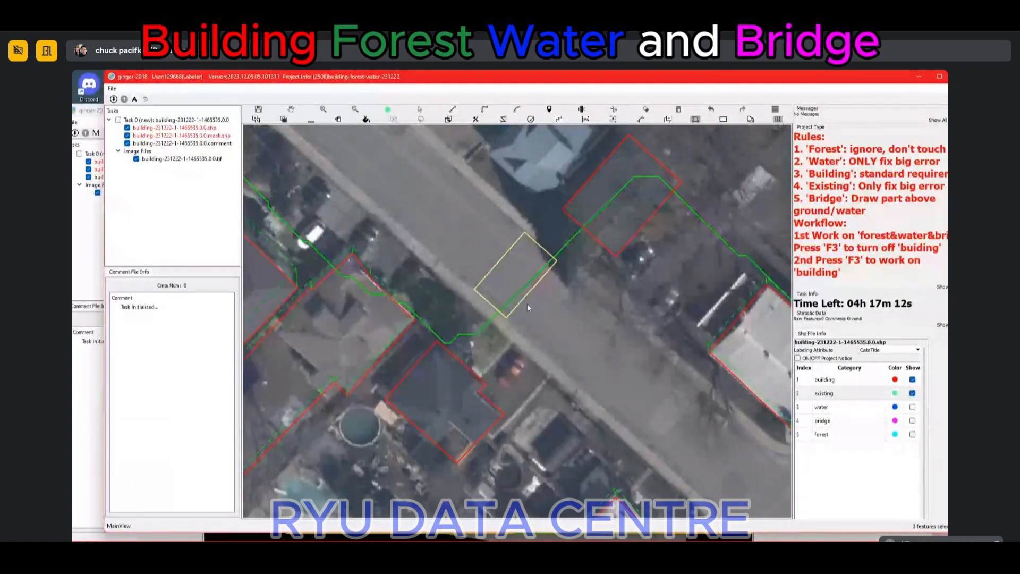
# Step: Delete the small existing rectangle on the street and select the red building polygon just northeast of it
pyautogui.scroll(-3, 527, 303)
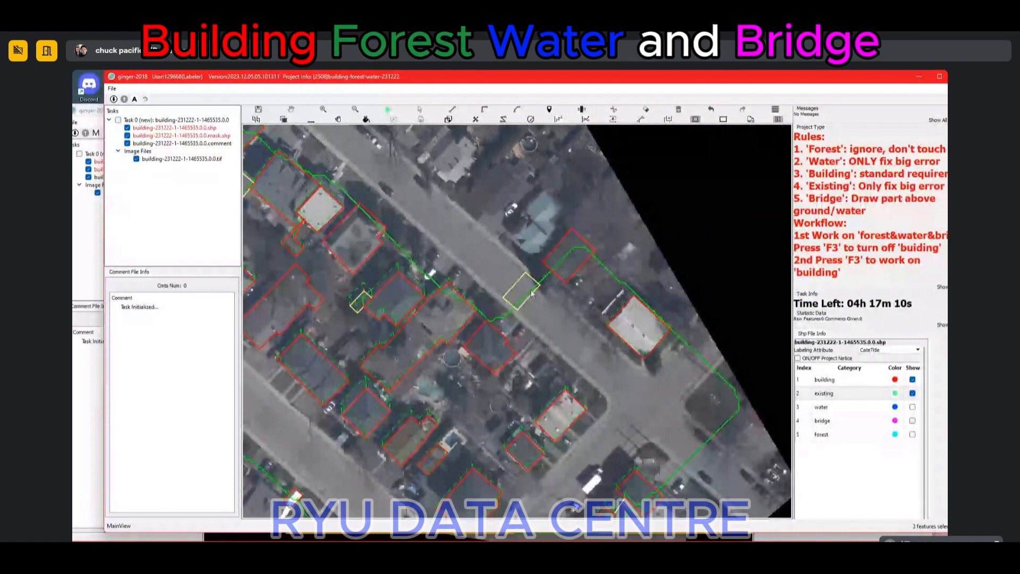
pyautogui.scroll(1, 526, 308)
pyautogui.press('Escape')
pyautogui.click(526, 308)
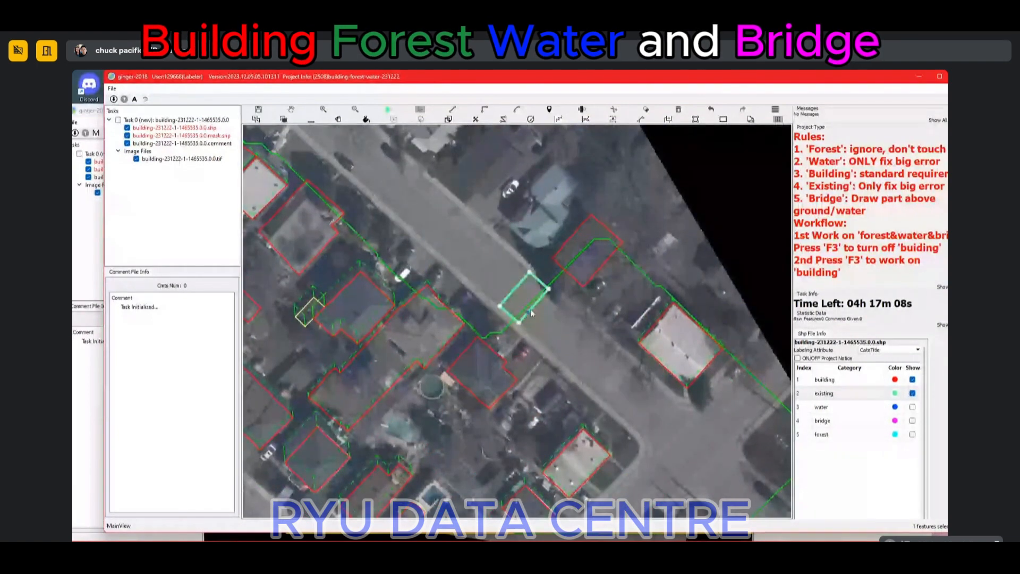
pyautogui.press('Delete')
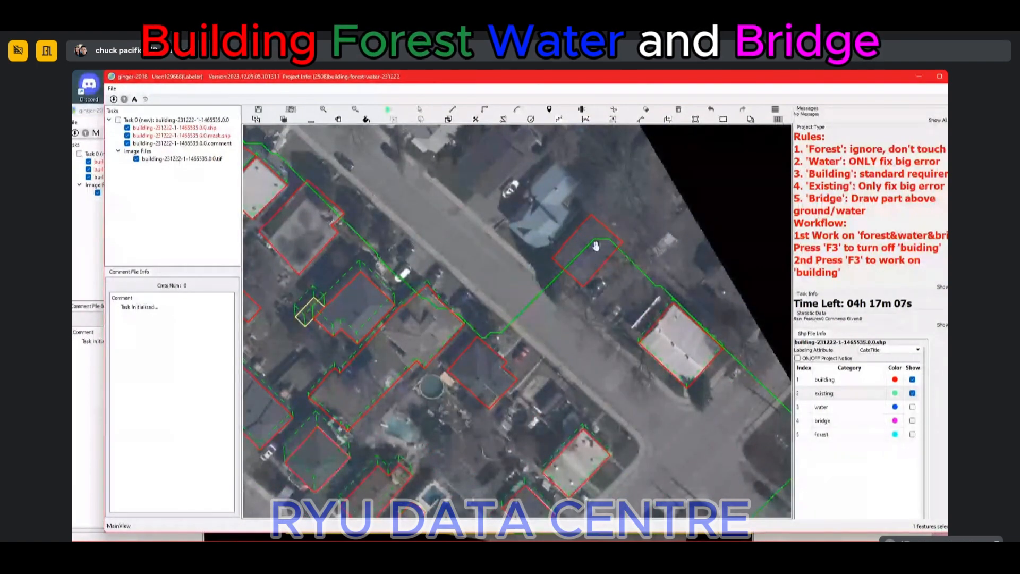
pyautogui.click(596, 245)
pyautogui.scroll(-3, 629, 330)
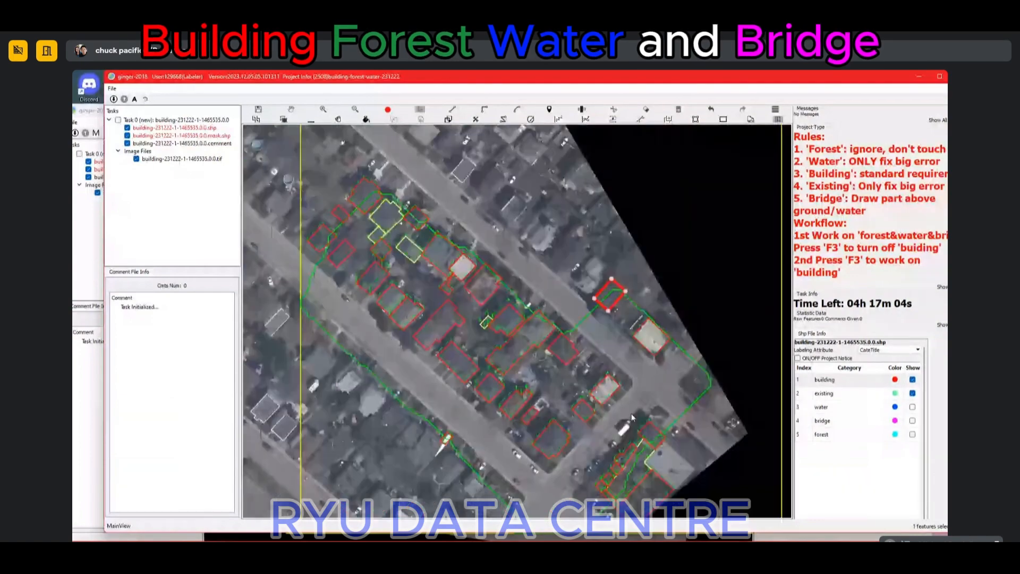
# Step: Look at the Google Meet call window and minimize it again
pyautogui.click(571, 551)
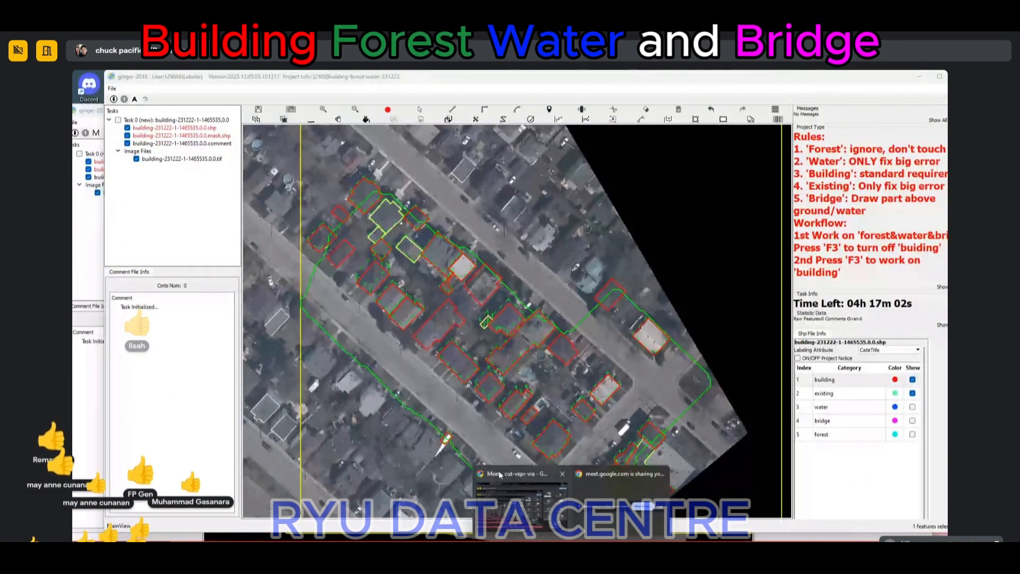
pyautogui.click(500, 475)
pyautogui.click(902, 79)
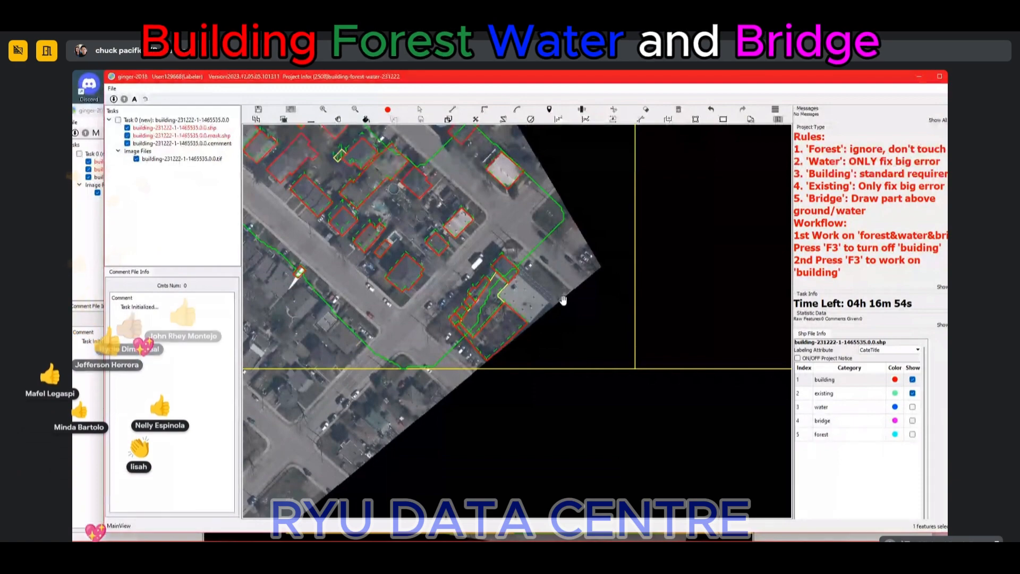
# Step: Hide the annotation layers and examine the bare image around the flat-roofed building at the southeastern image edge
pyautogui.scroll(-5, 565, 295)
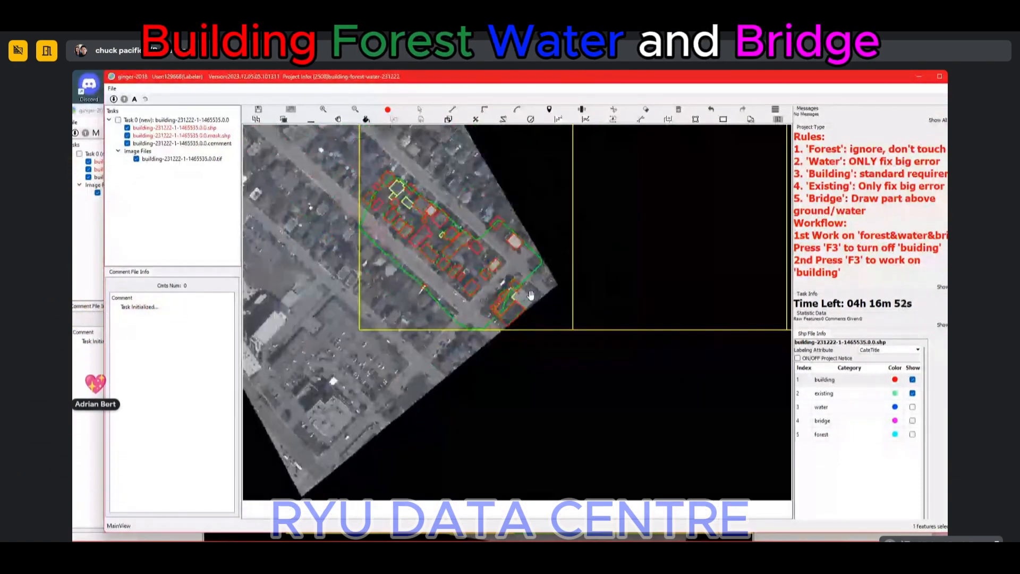
pyautogui.scroll(5, 461, 236)
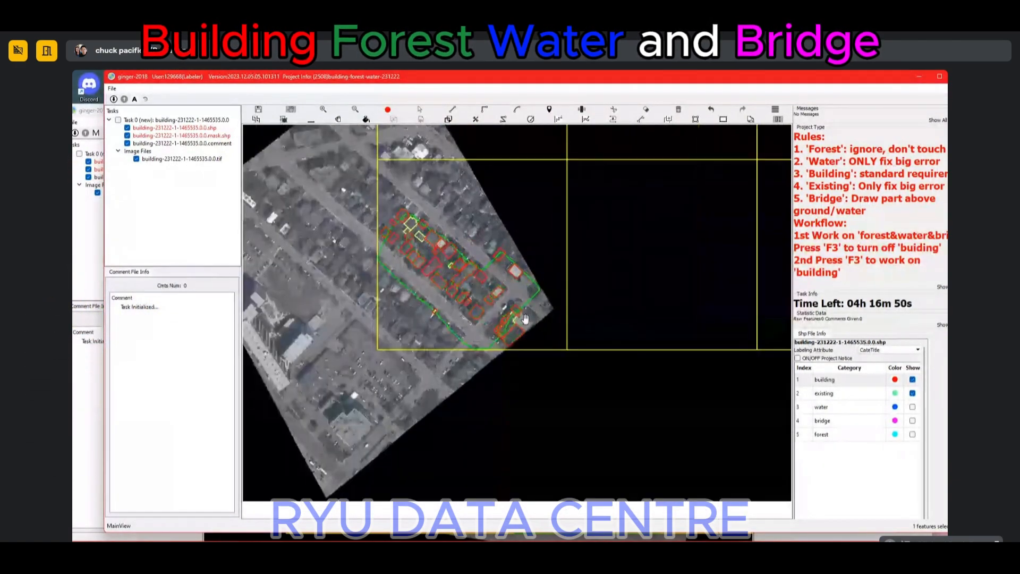
pyautogui.press('F3')
pyautogui.scroll(5, 508, 330)
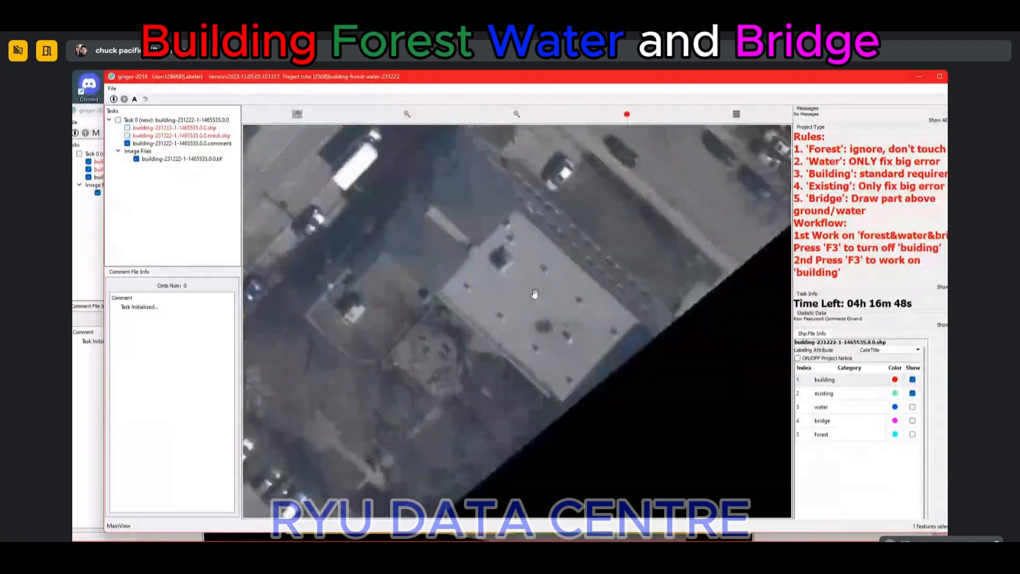
pyautogui.scroll(-2, 547, 323)
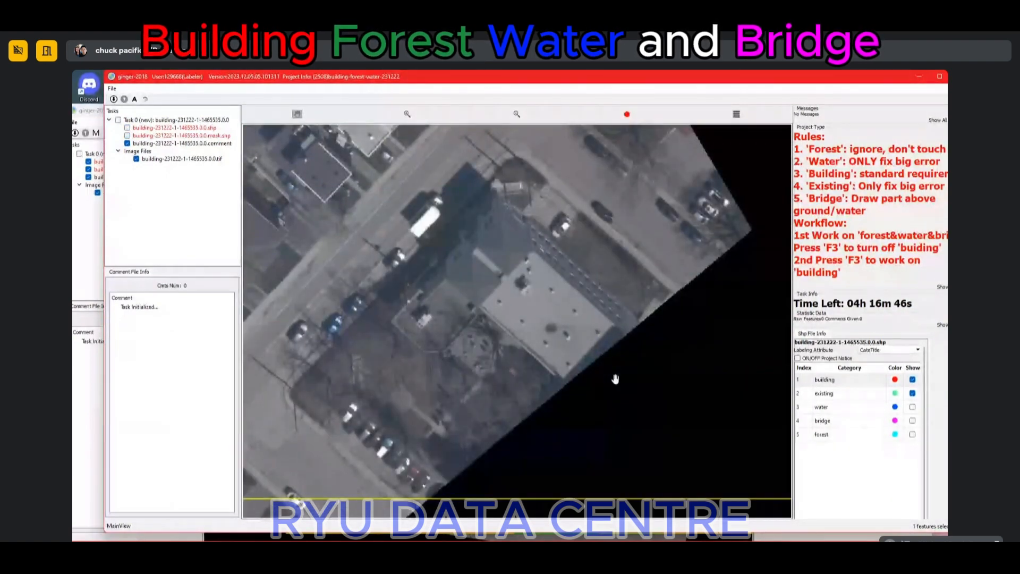
pyautogui.scroll(-2, 607, 370)
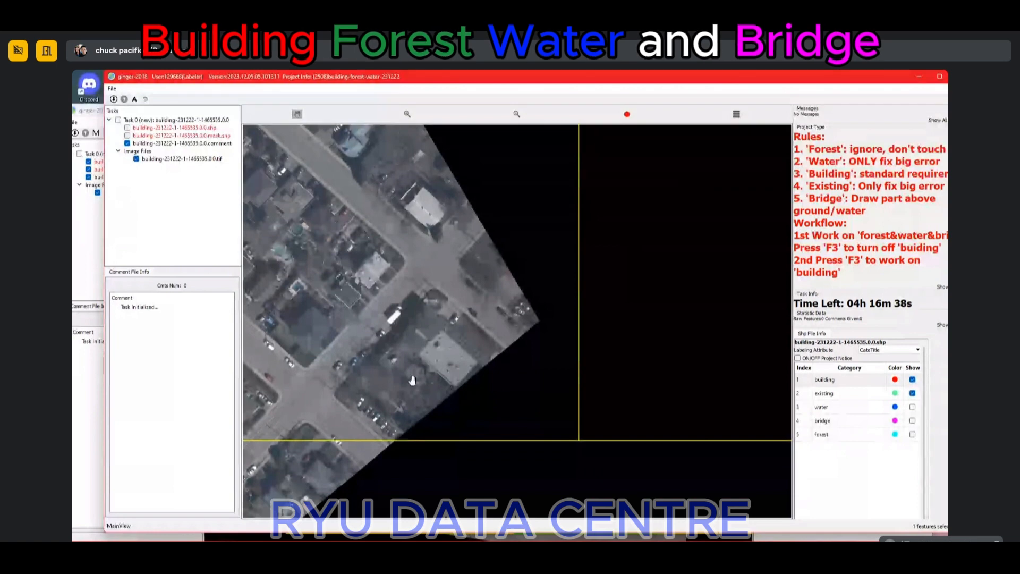
# Step: Show the annotation layers again and delete the building polygons around the large flat-roofed building
pyautogui.press('space')
pyautogui.scroll(3, 408, 350)
pyautogui.moveTo(400, 368); pyautogui.dragTo(446, 273)
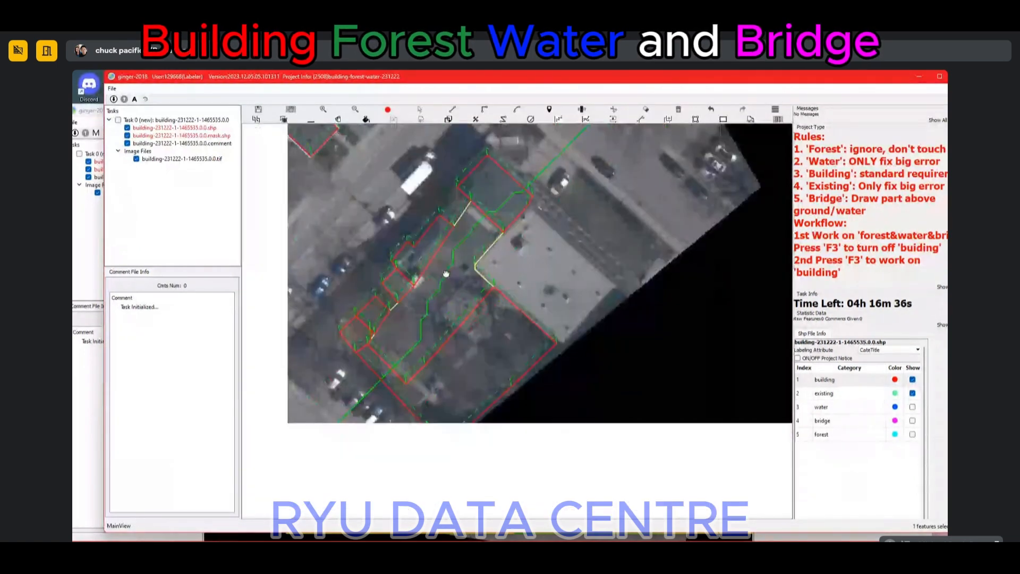
pyautogui.press('F3')
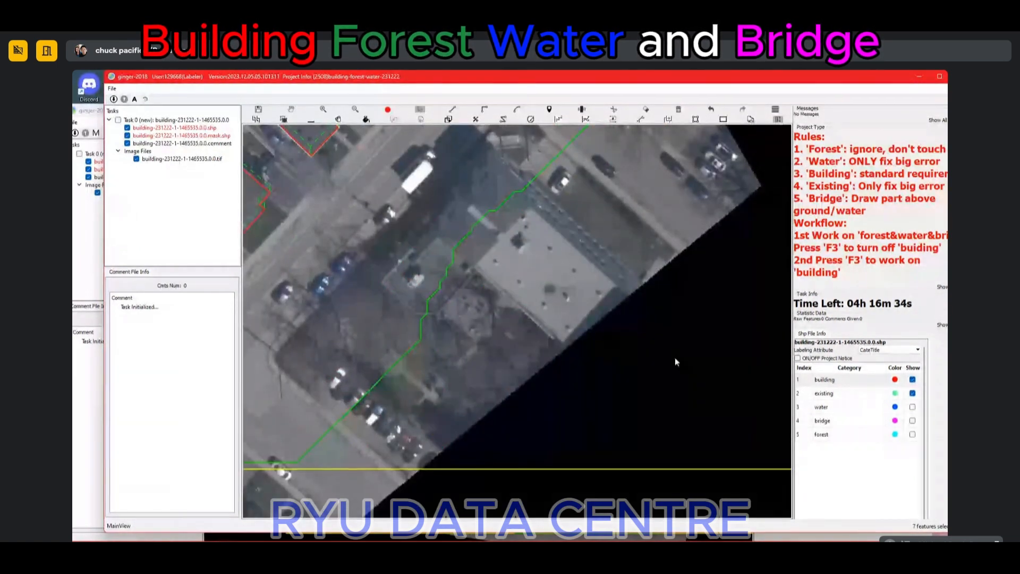
# Step: Draw a building rectangle over the dark roof section adjoining the northwest side of the large flat-roofed building
pyautogui.scroll(1, 515, 145)
pyautogui.click(497, 182)
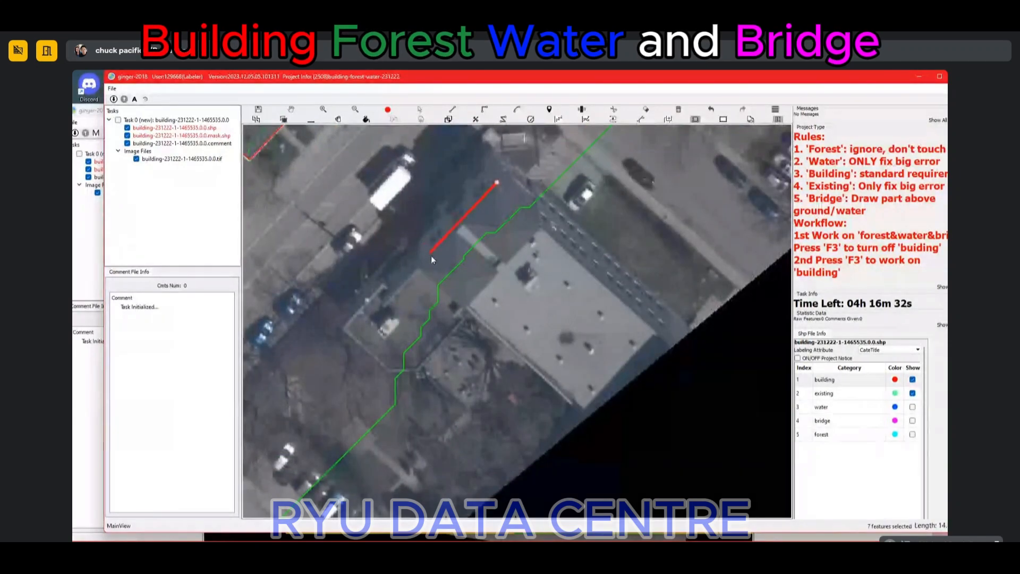
pyautogui.click(417, 269)
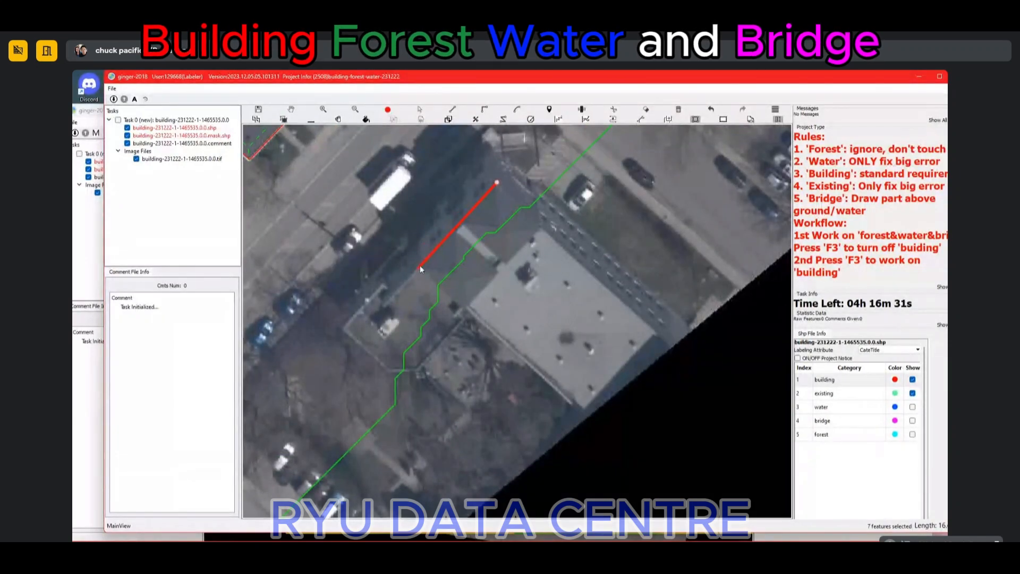
pyautogui.click(489, 284)
# Step: Outline the narrow light strip crossing the new building rectangle to split it into separate parts
pyautogui.press('r')
pyautogui.click(462, 218)
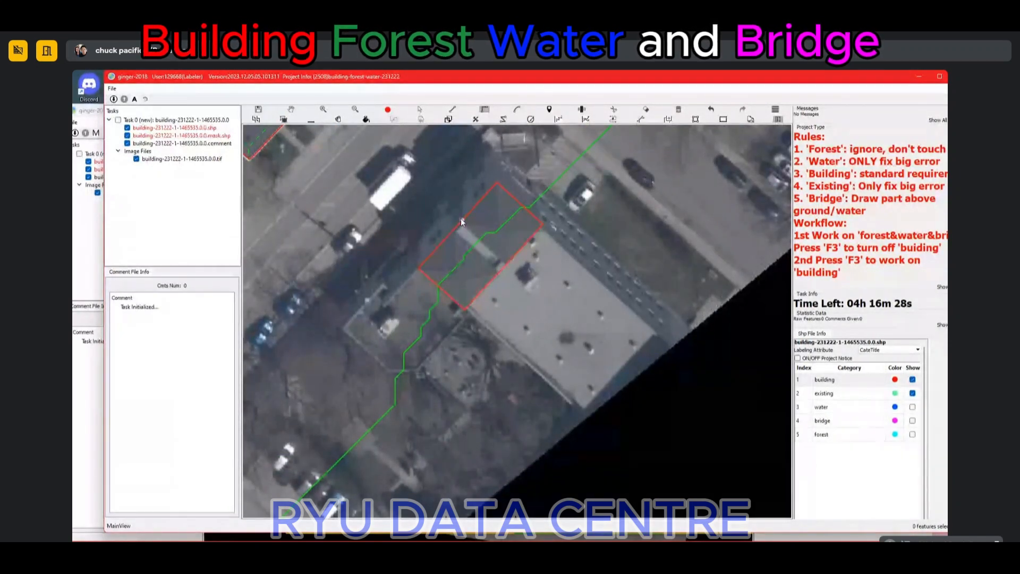
pyautogui.click(508, 262)
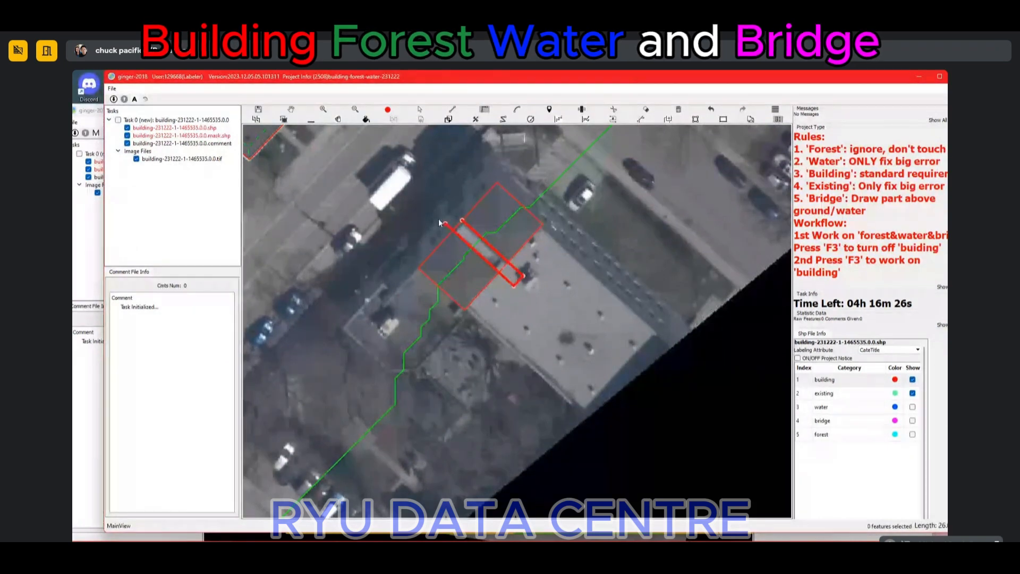
pyautogui.click(505, 227)
pyautogui.click(500, 190)
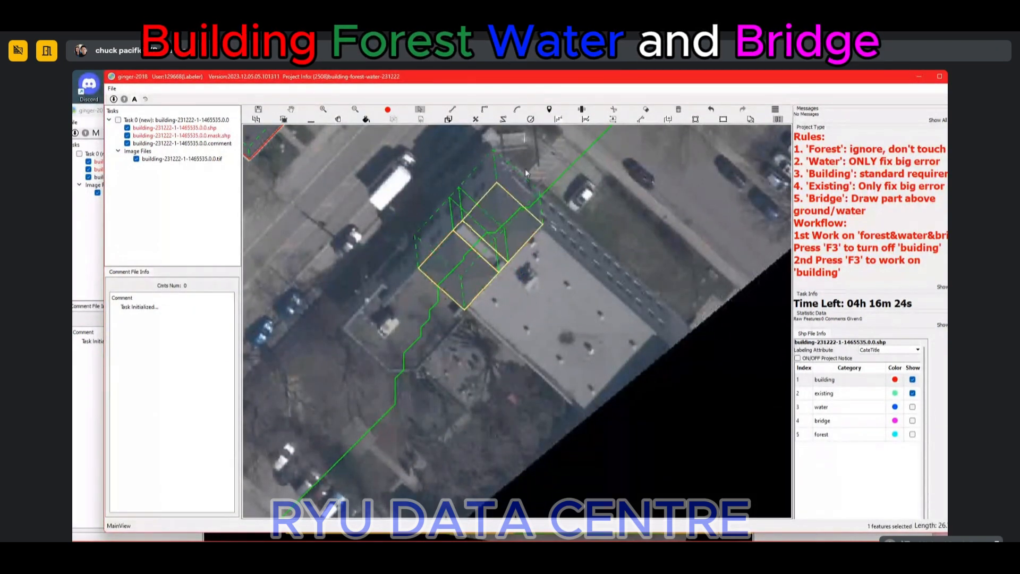
# Step: Outline the large flat-roofed building at the southeastern image edge as a building polygon, redoing the misplaced south corner
pyautogui.press('r')
pyautogui.click(542, 212)
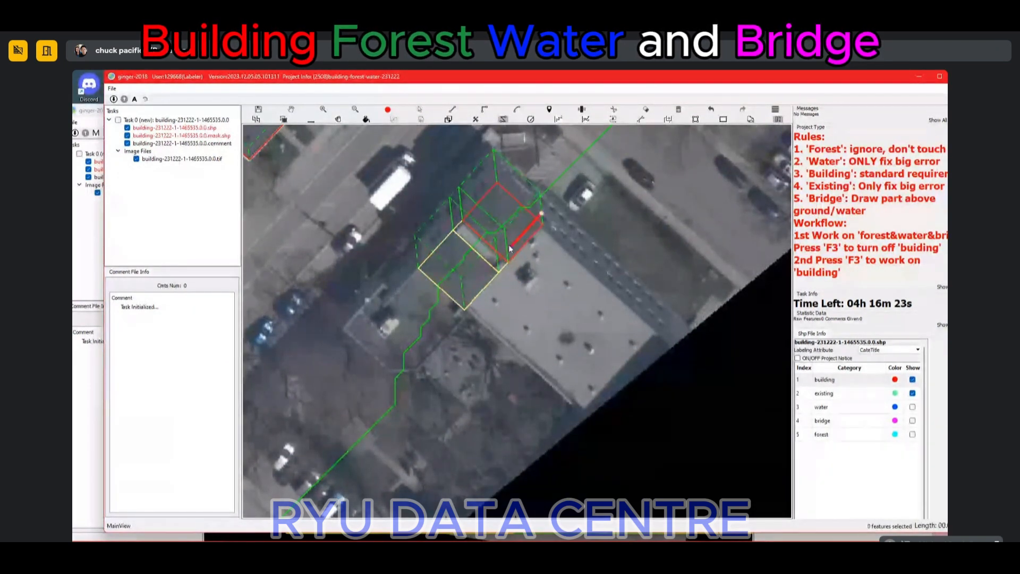
pyautogui.click(464, 299)
pyautogui.click(594, 420)
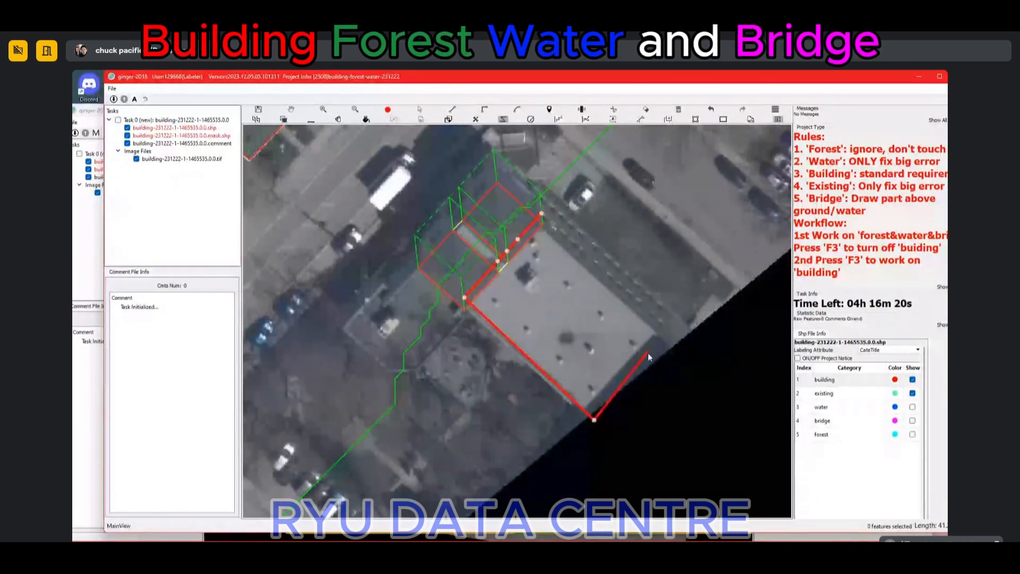
pyautogui.hotkey('ctrl', 'z')
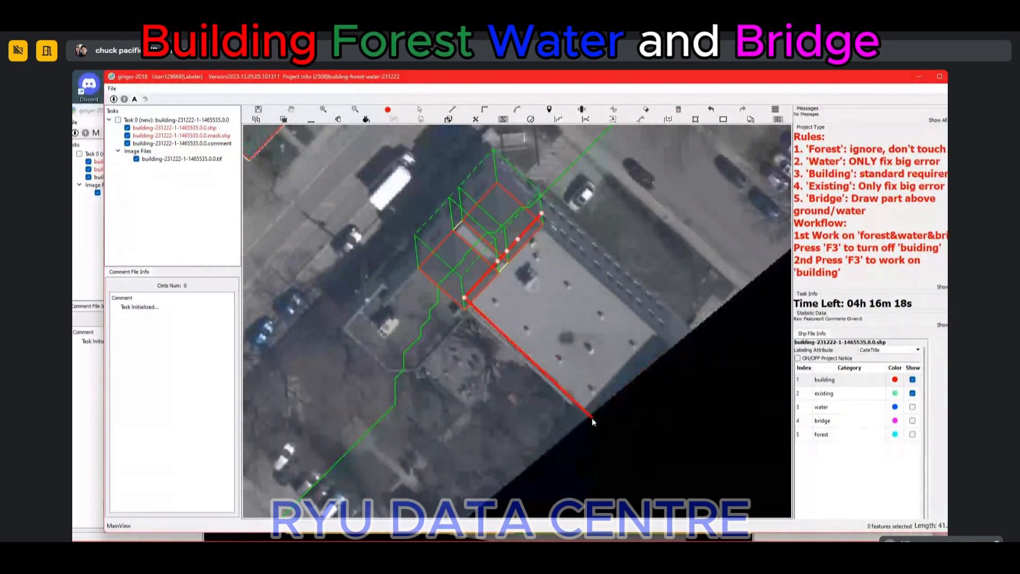
pyautogui.click(590, 417)
pyautogui.doubleClick(673, 349)
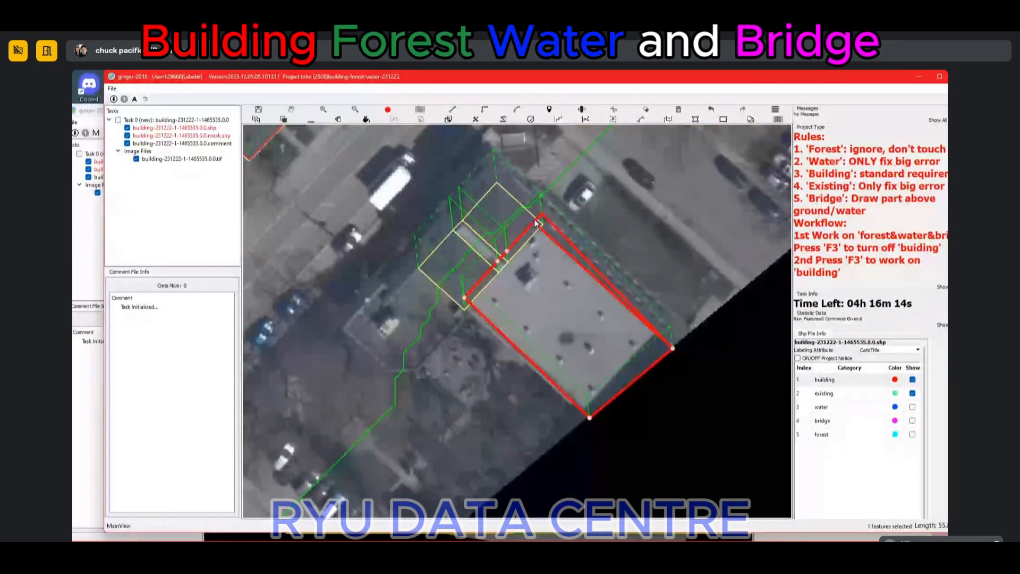
# Step: Align the large building polygon's northeast edge with the roof and extend its southeast end past the image boundary
pyautogui.moveTo(535, 220); pyautogui.dragTo(534, 223)
pyautogui.scroll(-2, 603, 276)
pyautogui.scroll(2, 602, 275)
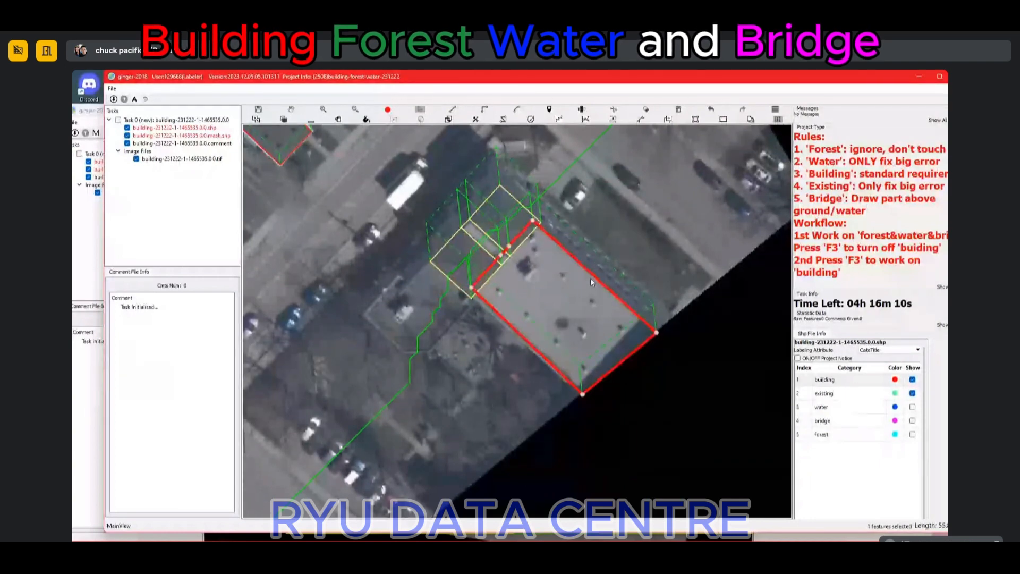
pyautogui.rightClick(594, 281)
pyautogui.click(593, 284)
pyautogui.scroll(-2, 594, 283)
pyautogui.press('m')
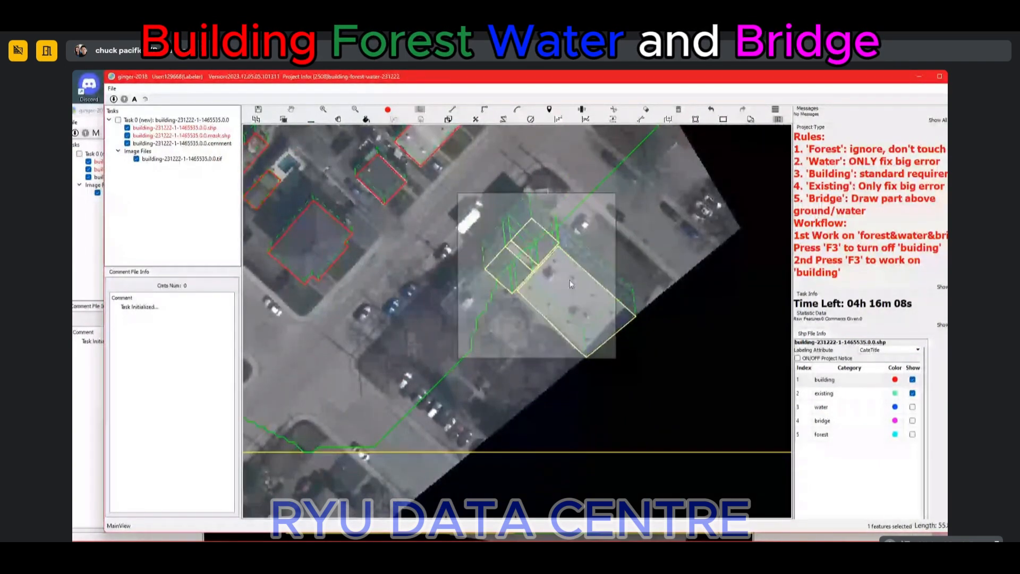
pyautogui.moveTo(632, 331); pyautogui.dragTo(534, 290)
pyautogui.scroll(2, 488, 250)
pyautogui.press('space')
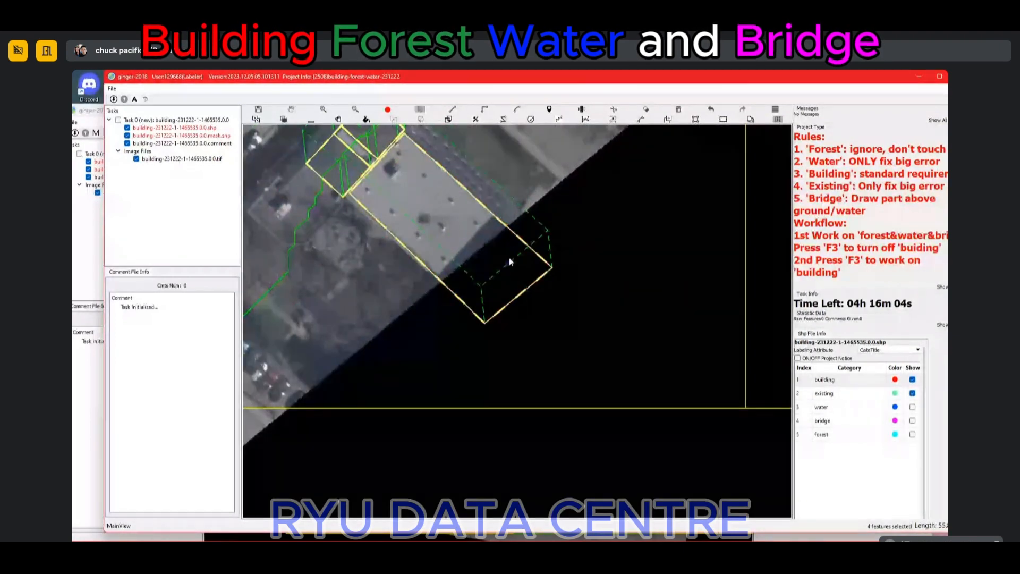
# Step: Trim the overextended southeast end of the large building polygon with a line just beyond the image edge
pyautogui.click(511, 230)
pyautogui.click(459, 302)
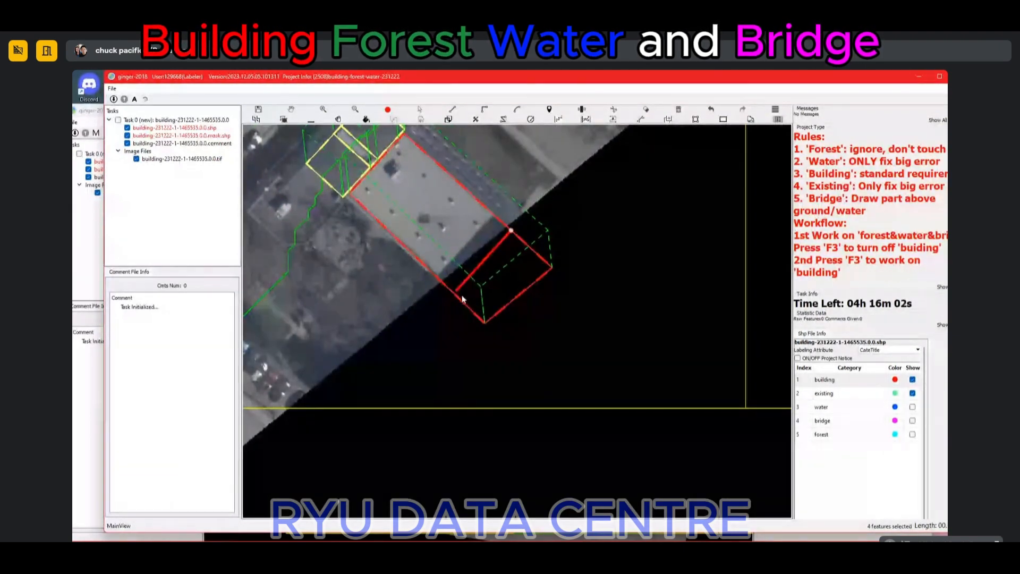
pyautogui.rightClick(465, 288)
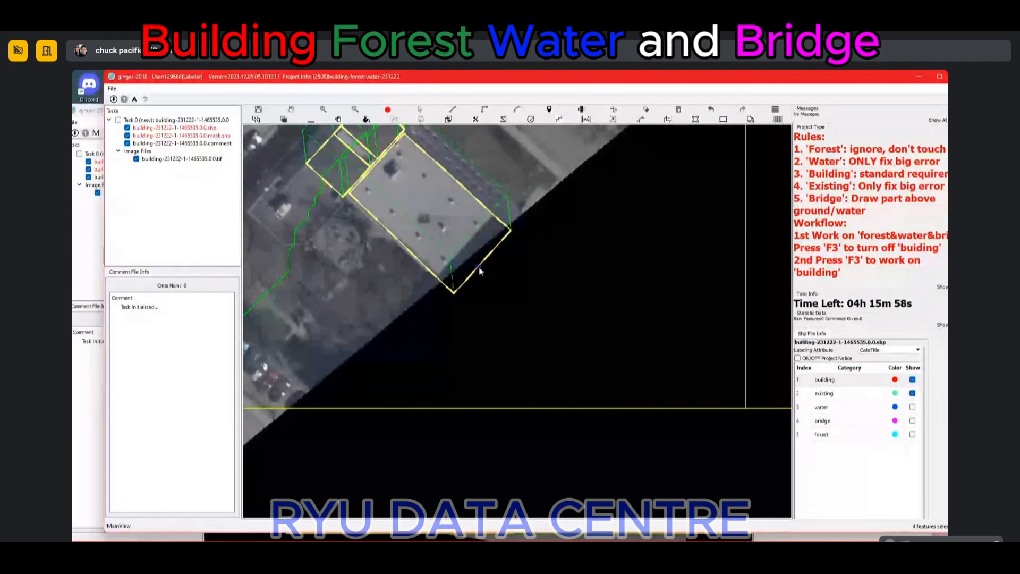
pyautogui.scroll(-2, 480, 271)
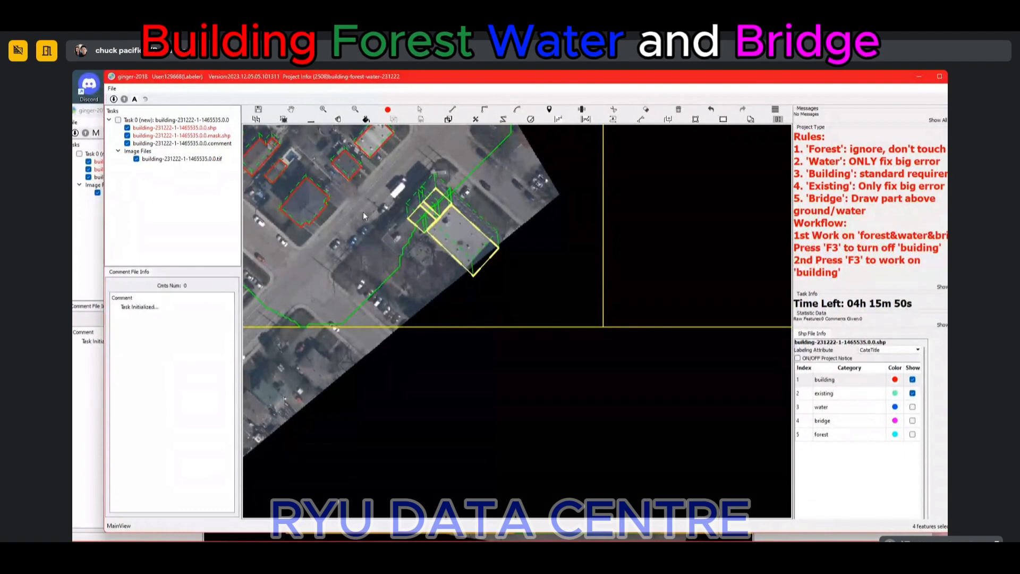
# Step: Outline the dark-roofed building adjoining the southwest side of the split building sections as a stepped building polygon
pyautogui.scroll(5, 452, 168)
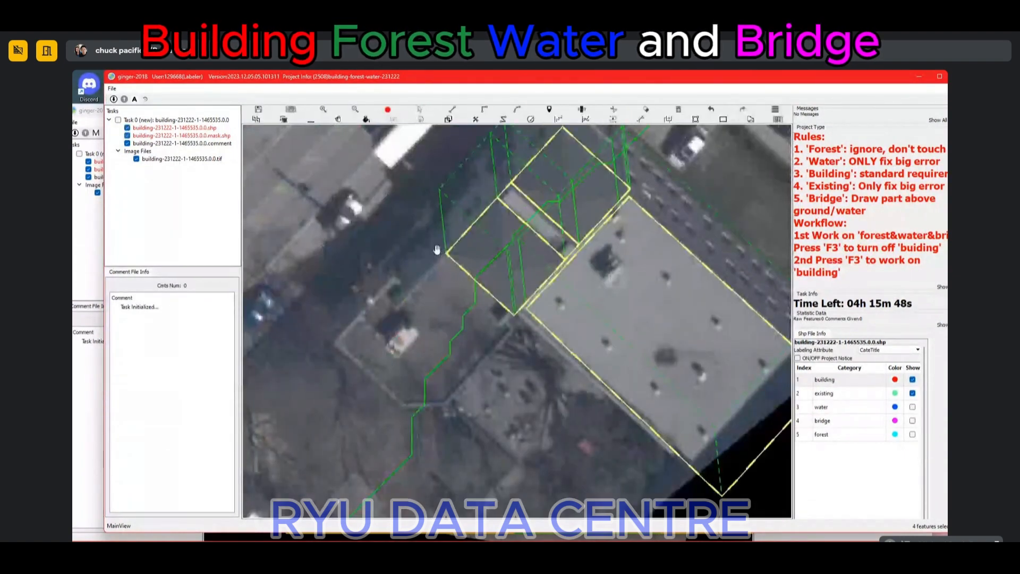
pyautogui.press('r')
pyautogui.click(445, 242)
pyautogui.click(472, 267)
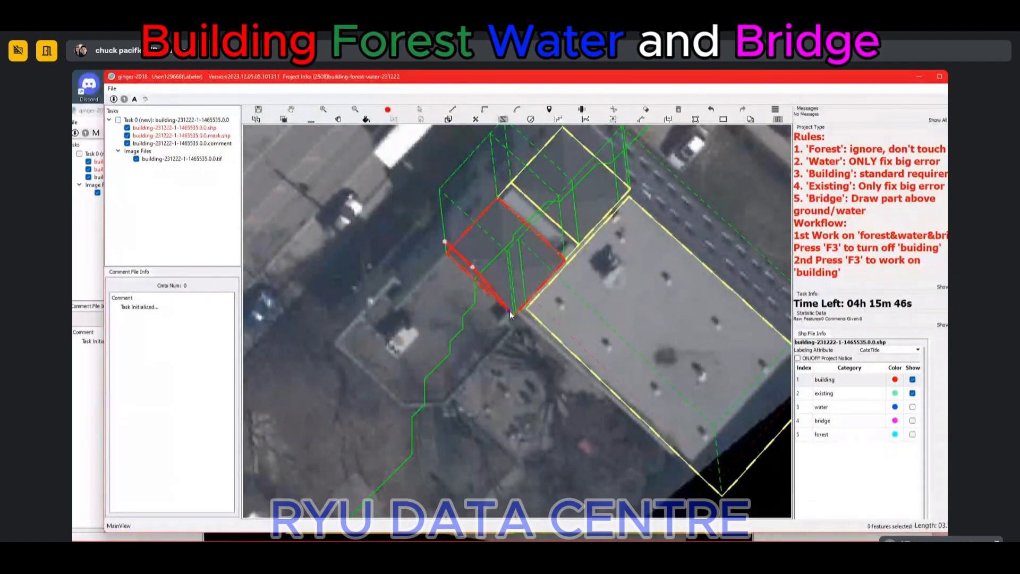
pyautogui.click(513, 303)
pyautogui.press('a')
pyautogui.click(524, 292)
pyautogui.click(528, 305)
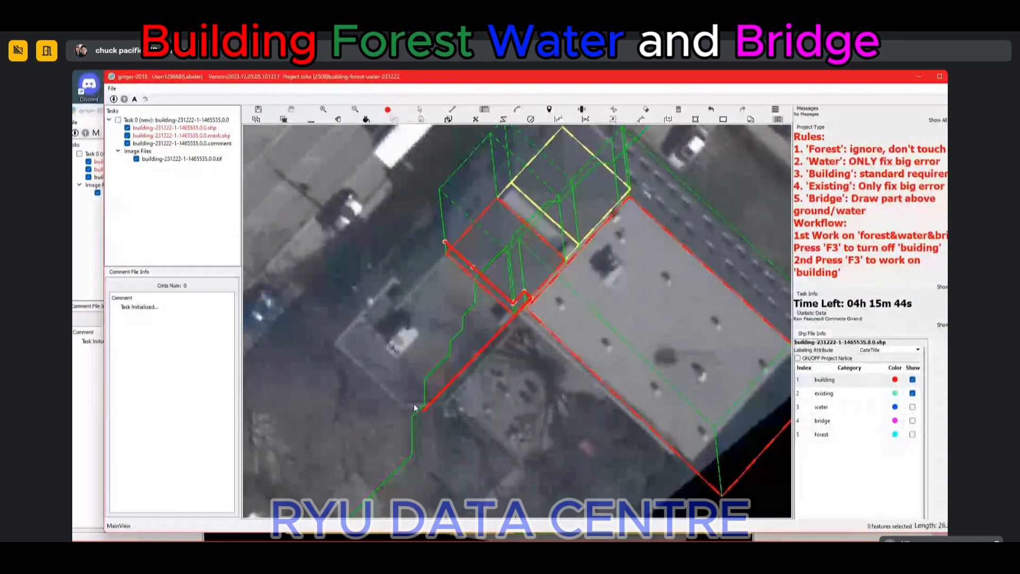
pyautogui.click(446, 244)
# Step: Adjust the southeast and southwest edges of the adjoining dark-roofed building's polygon and cut off its south corner
pyautogui.click(480, 354)
pyautogui.moveTo(481, 351); pyautogui.dragTo(487, 359)
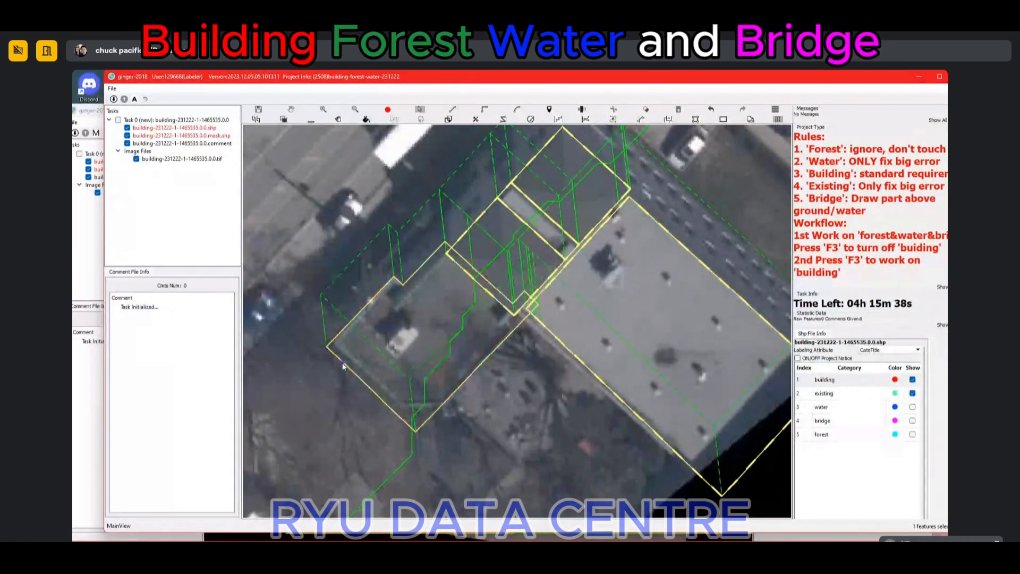
pyautogui.moveTo(343, 364); pyautogui.dragTo(348, 359)
pyautogui.click(398, 406)
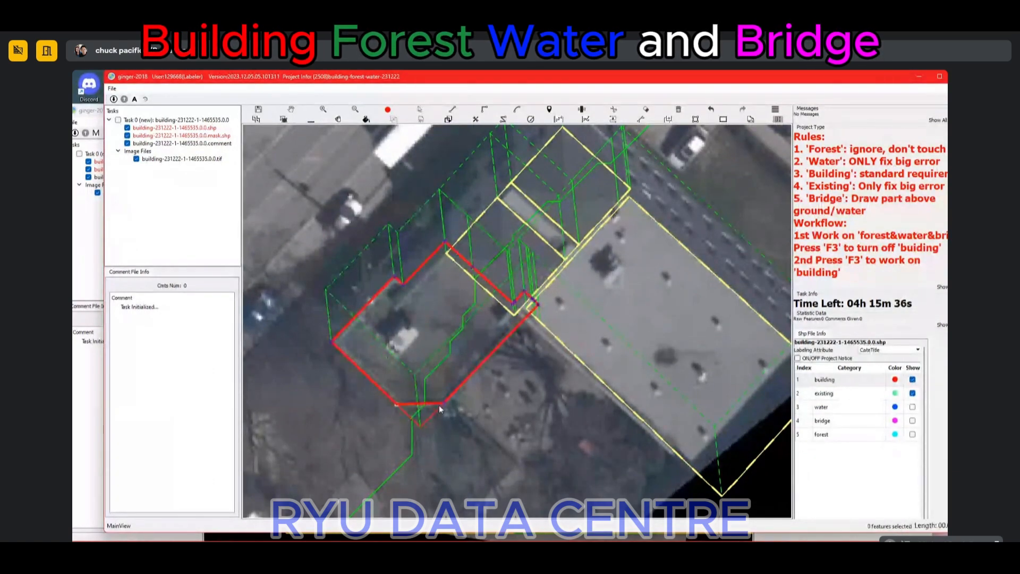
pyautogui.click(437, 406)
# Step: Compare the labels across the housing block and at the bright white strip with the bare image by toggling the annotation layers
pyautogui.scroll(-4, 436, 406)
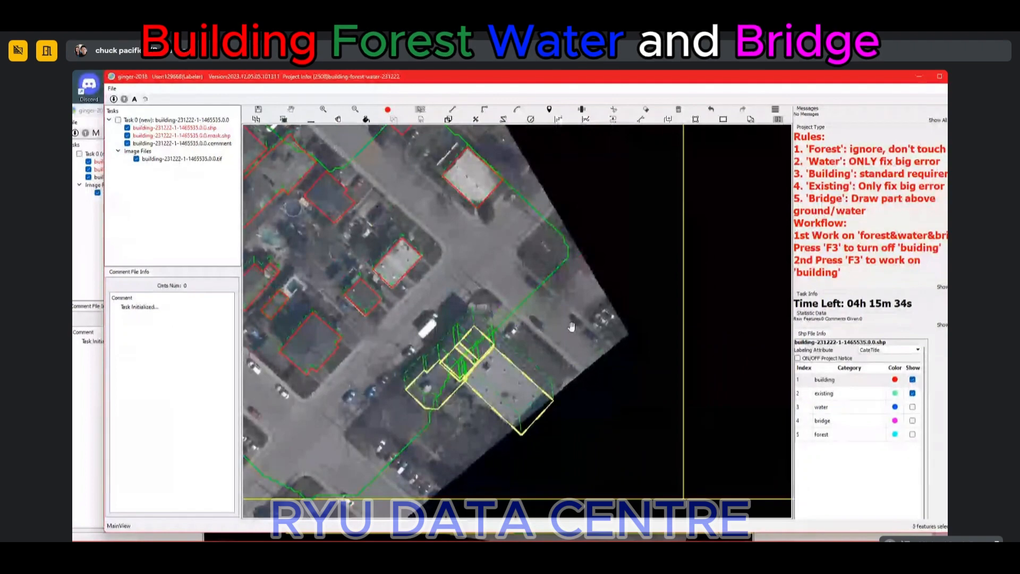
pyautogui.scroll(-3, 497, 325)
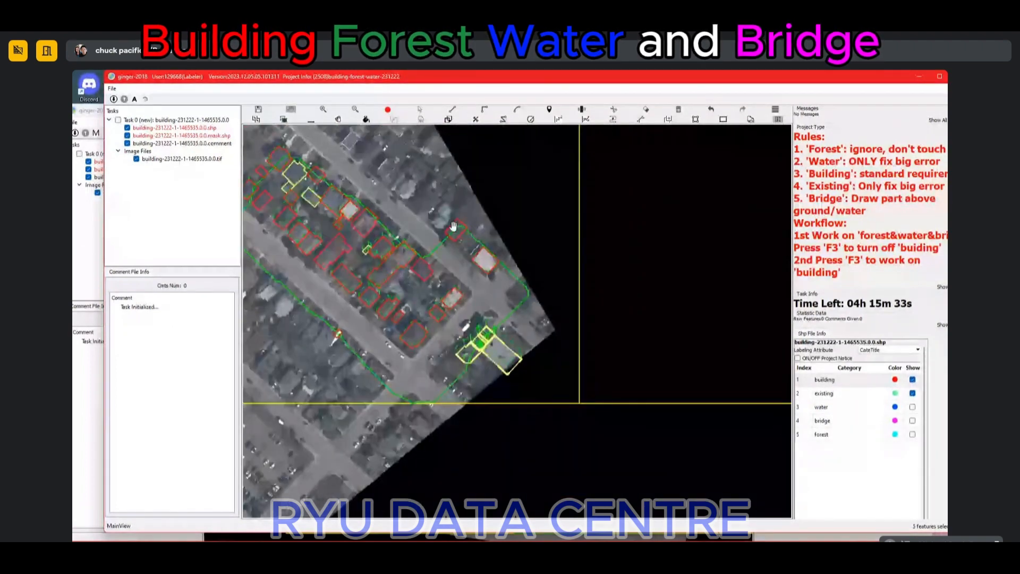
pyautogui.moveTo(453, 226); pyautogui.dragTo(604, 391)
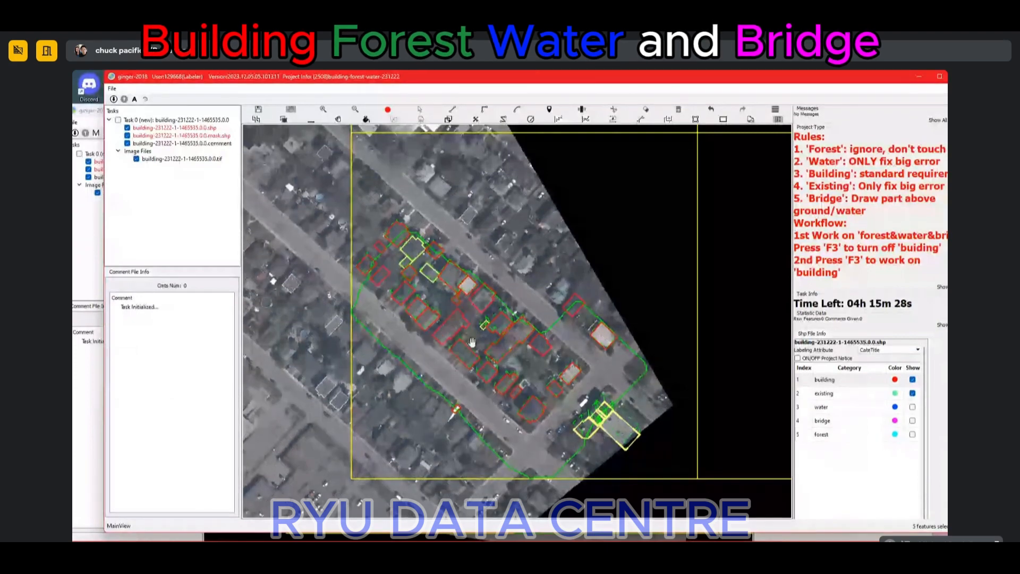
pyautogui.press('F3')
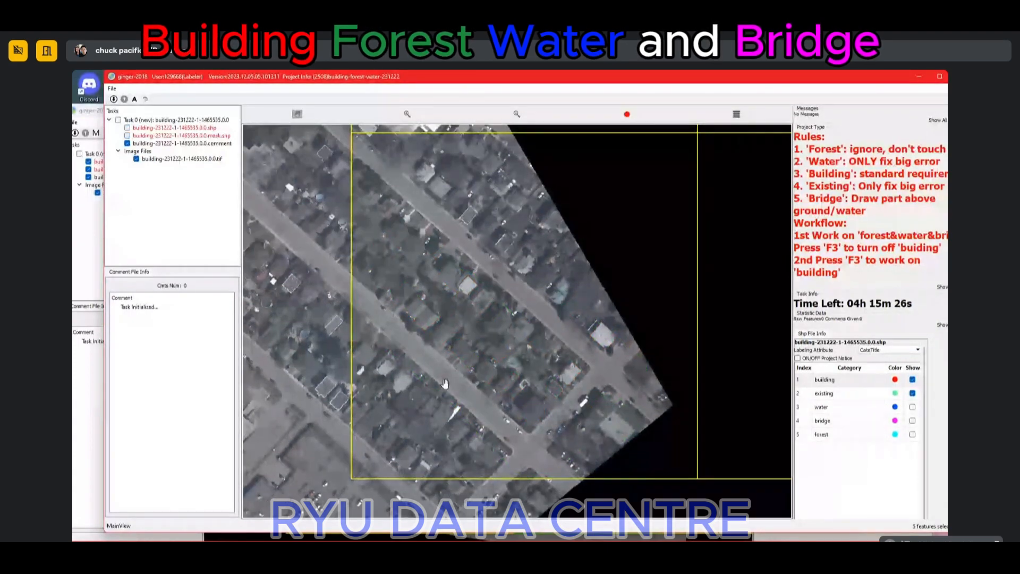
pyautogui.press('F3')
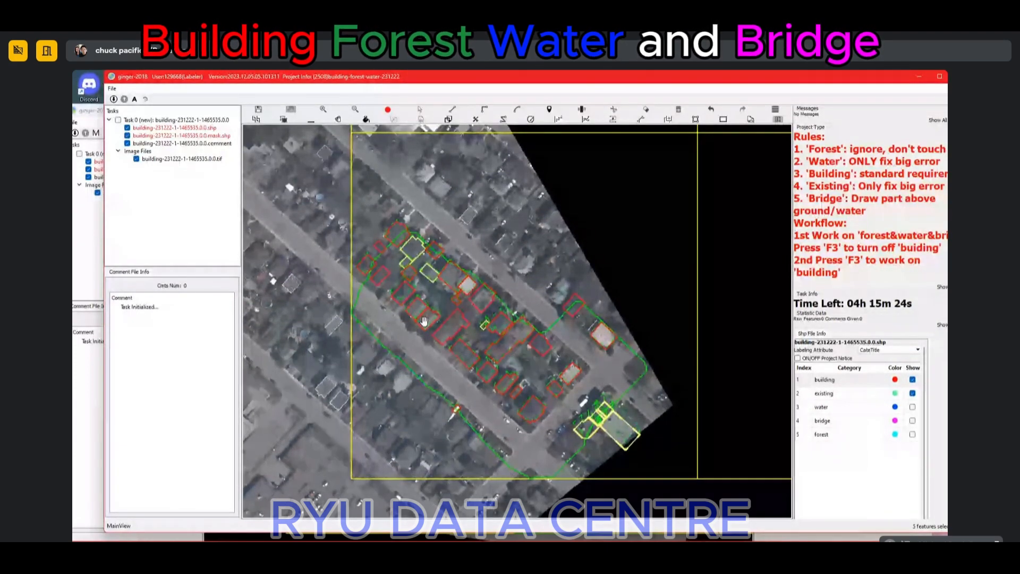
pyautogui.scroll(3, 443, 421)
pyautogui.press('F3')
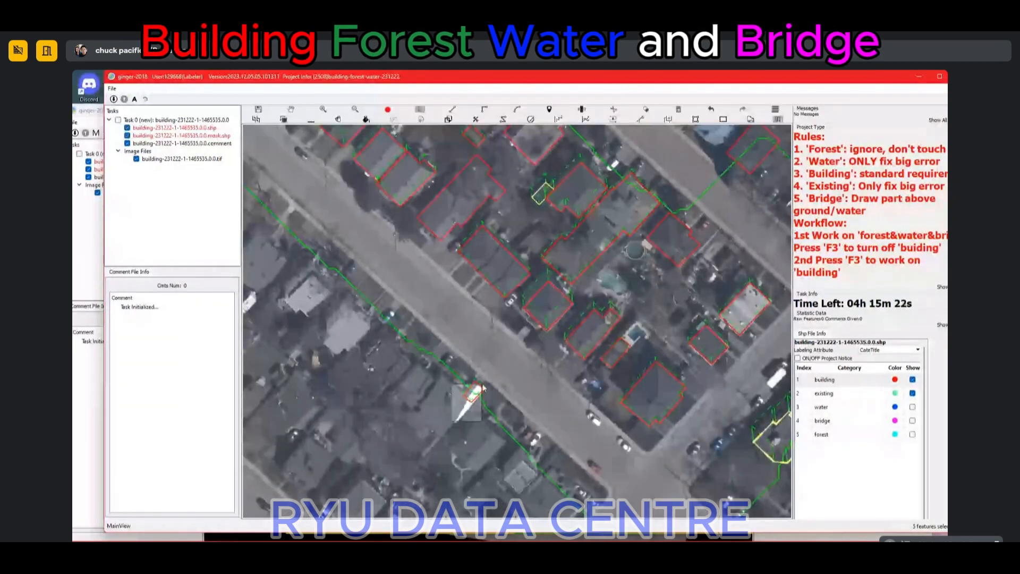
pyautogui.scroll(3, 473, 422)
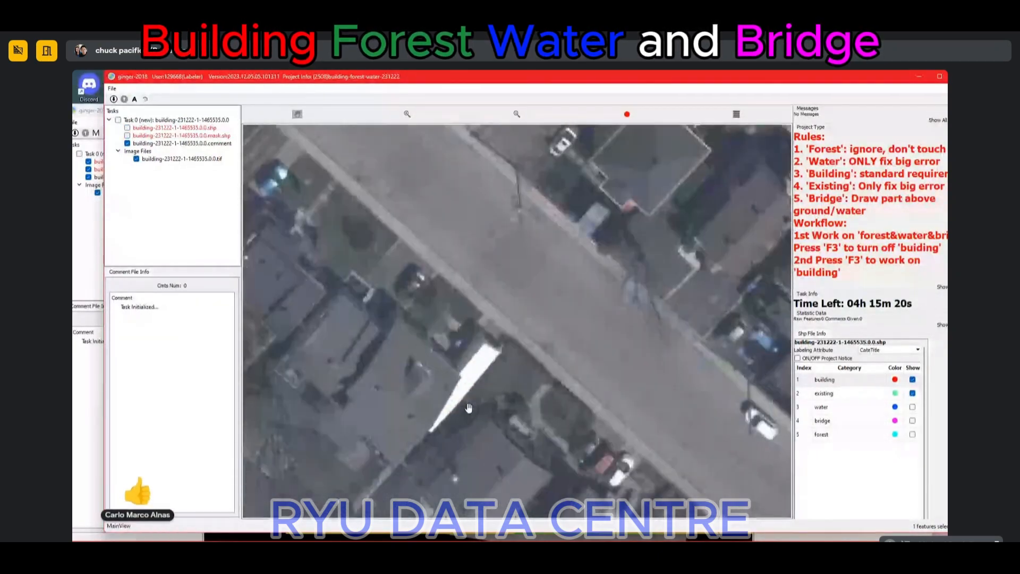
pyautogui.press('F3')
# Step: Switch to the Google Meet window, check the in-call messages, and return to the annotation program
pyautogui.click(572, 551)
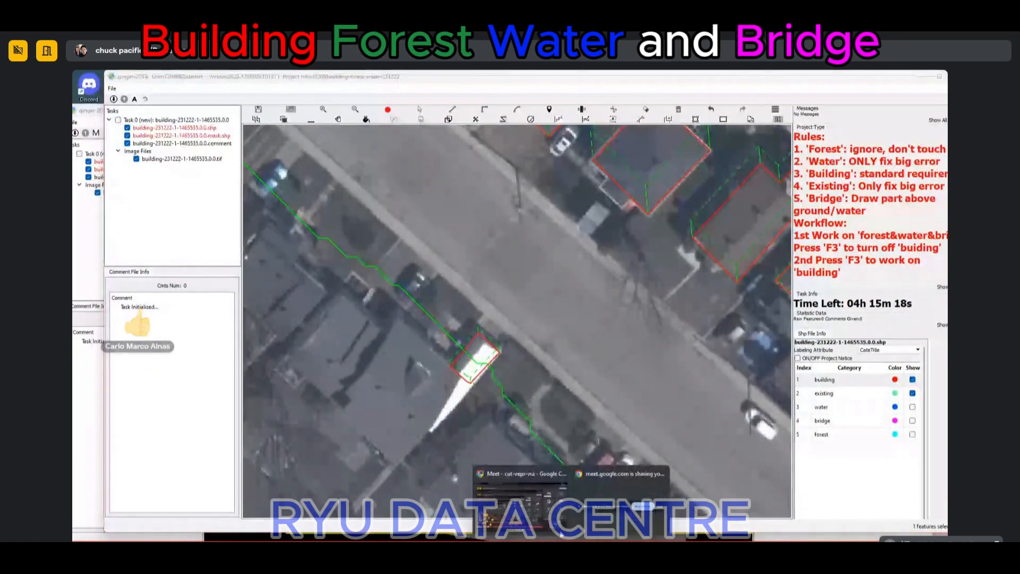
pyautogui.click(521, 502)
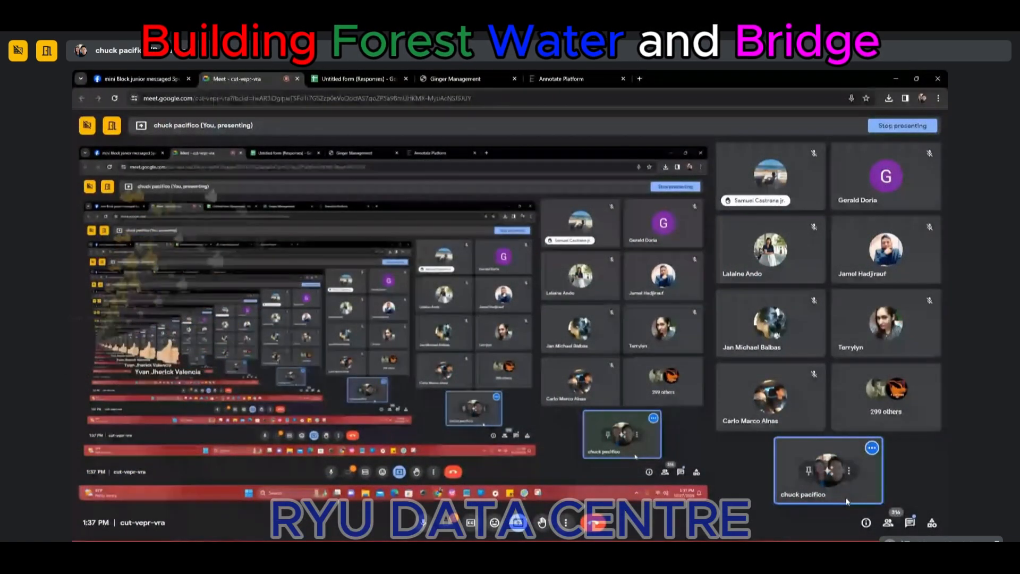
pyautogui.click(911, 523)
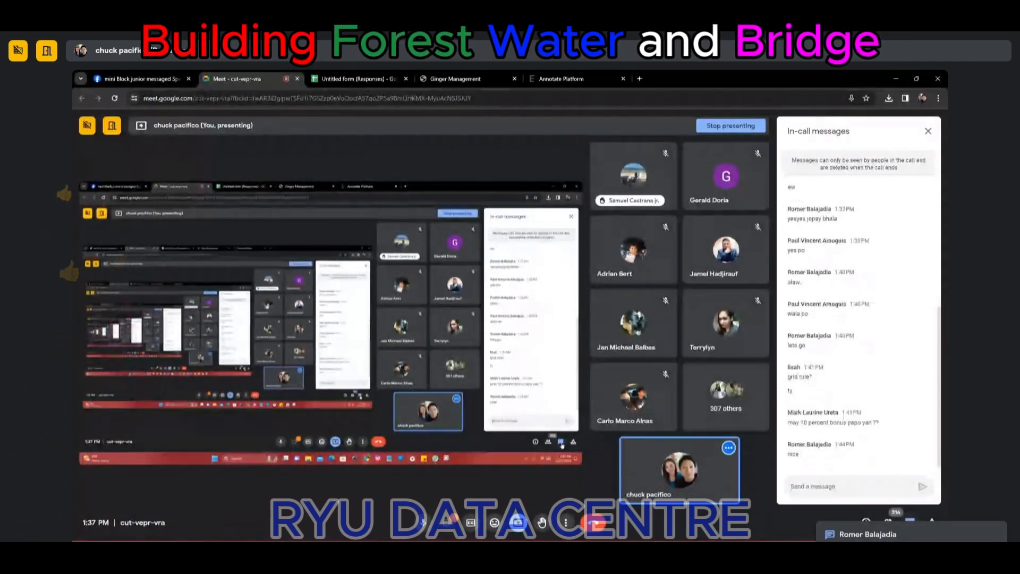
pyautogui.click(896, 79)
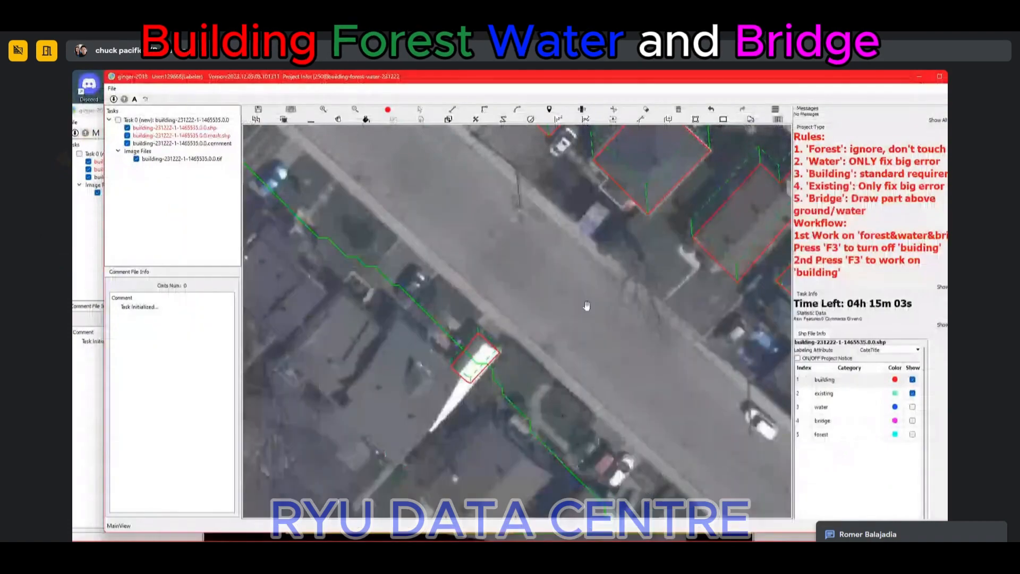
# Step: Hide the annotation layers and examine the bare image around the bright white strip and its neighbouring houses
pyautogui.scroll(-1, 548, 333)
pyautogui.moveTo(534, 321); pyautogui.dragTo(540, 239)
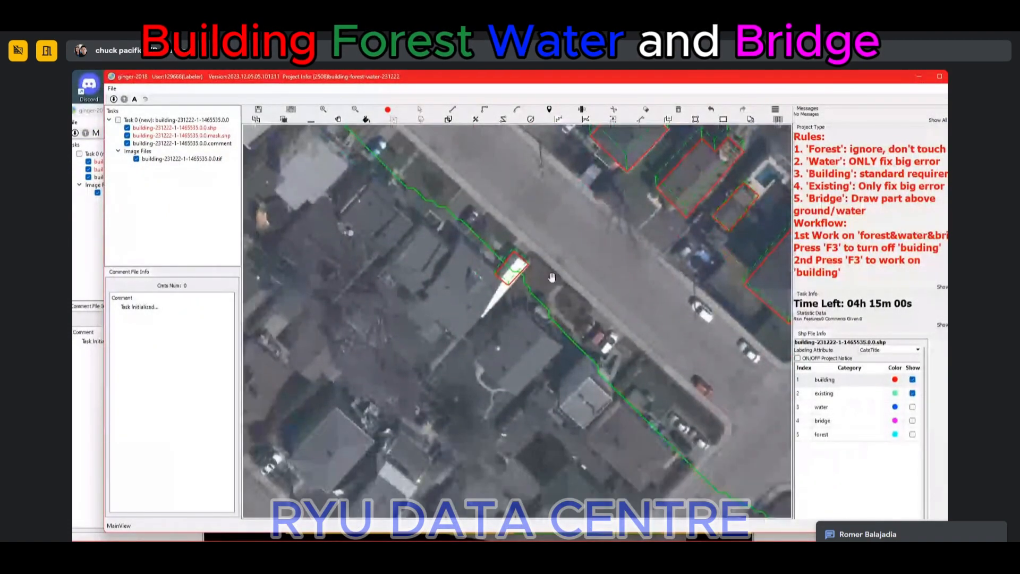
pyautogui.press('F3')
pyautogui.scroll(1, 487, 266)
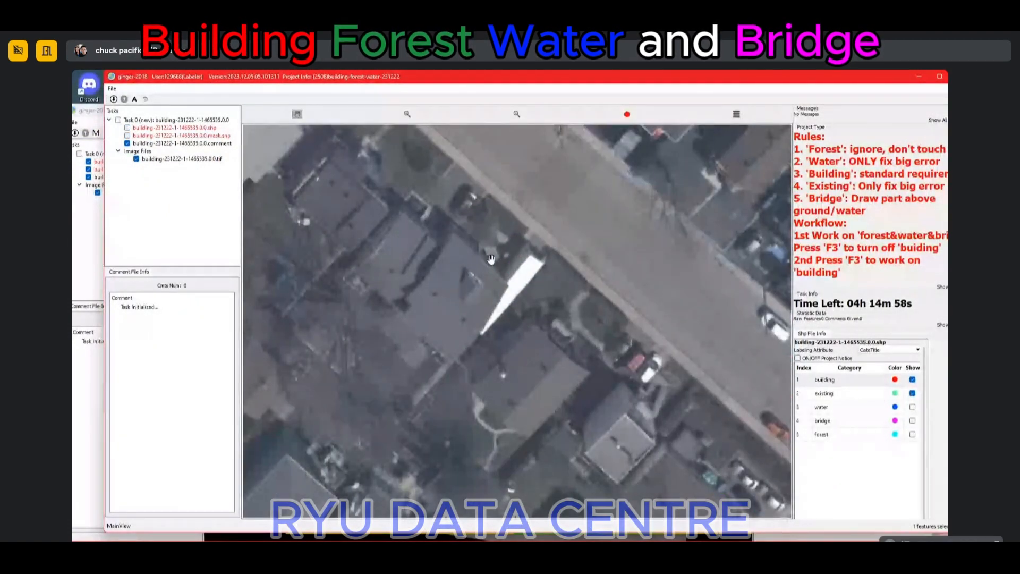
pyautogui.scroll(-3, 491, 256)
pyautogui.scroll(4, 496, 280)
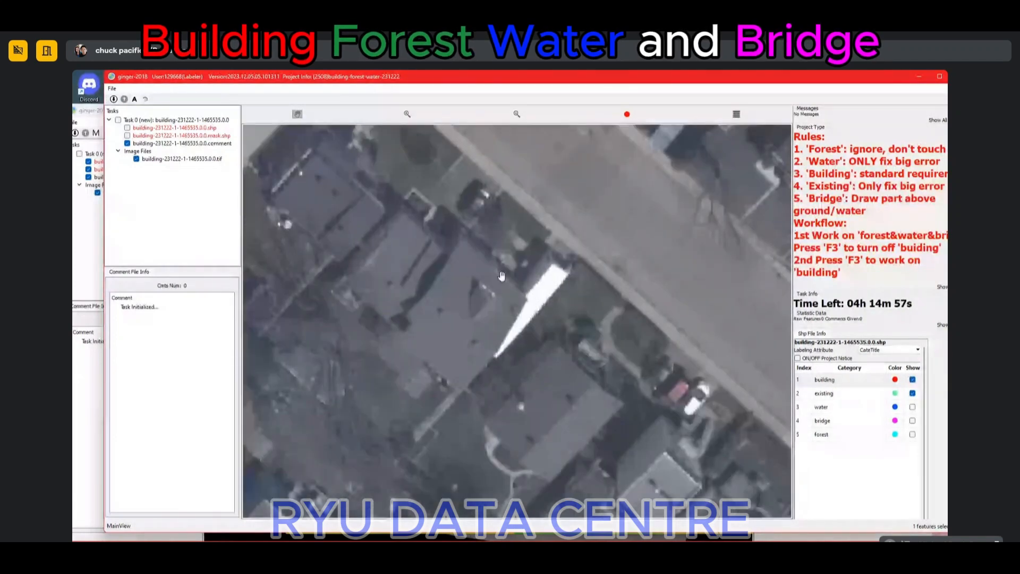
# Step: Replace the small rectangle on the white strip with a building polygon around the strip and its adjoining house, shifting the southwest edge outward
pyautogui.press('F3')
pyautogui.scroll(1, 501, 276)
pyautogui.click(595, 283)
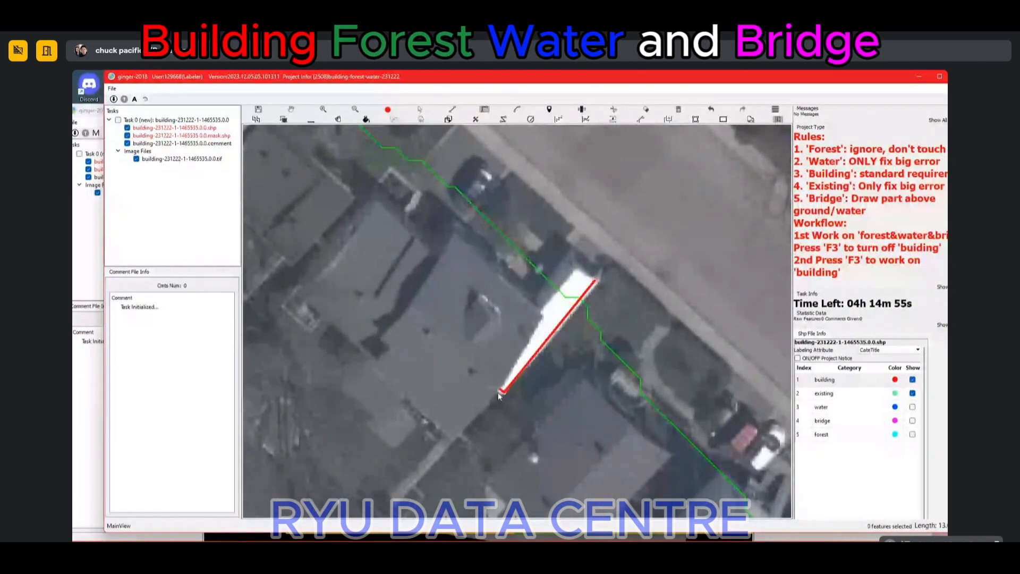
pyautogui.click(497, 388)
pyautogui.click(472, 417)
pyautogui.click(309, 286)
pyautogui.click(376, 203)
pyautogui.click(439, 252)
pyautogui.click(452, 235)
pyautogui.click(544, 309)
pyautogui.doubleClick(578, 267)
pyautogui.press('s')
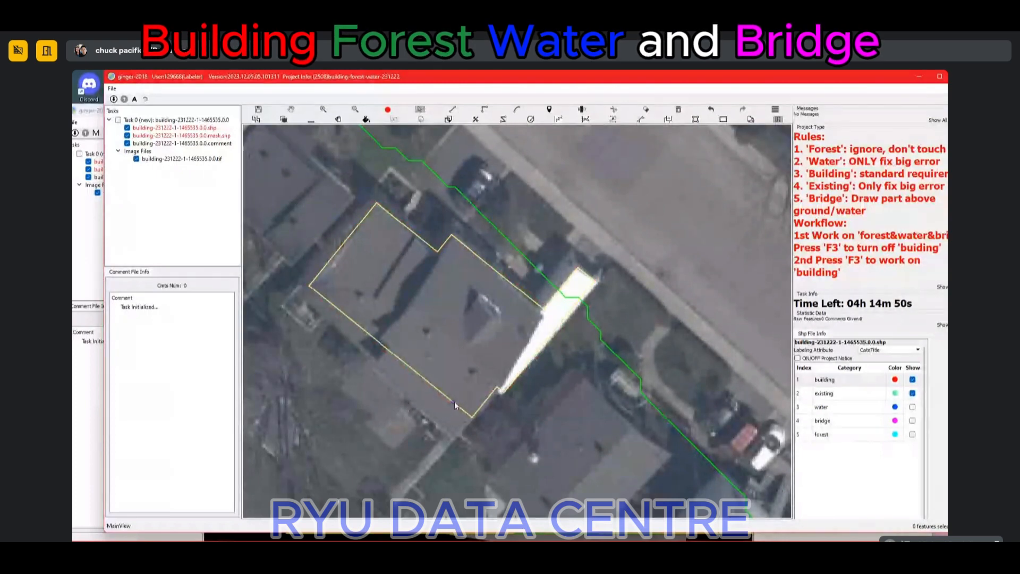
pyautogui.moveTo(454, 403); pyautogui.dragTo(444, 413)
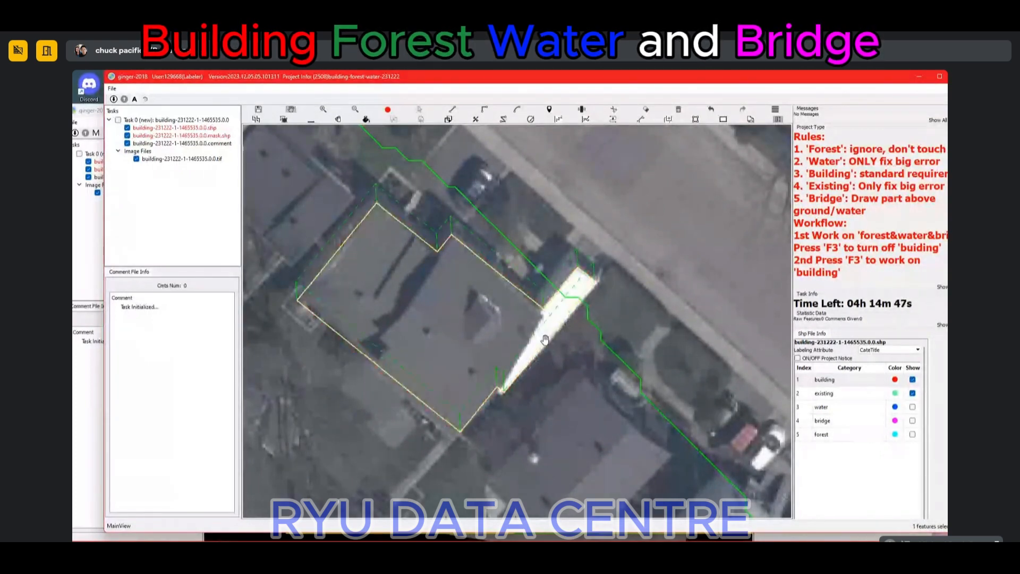
# Step: Extend the white-roofed building's polygon near the image edge to include the narrow white strip along its northwest side
pyautogui.scroll(-3, 556, 315)
pyautogui.scroll(-4, 556, 314)
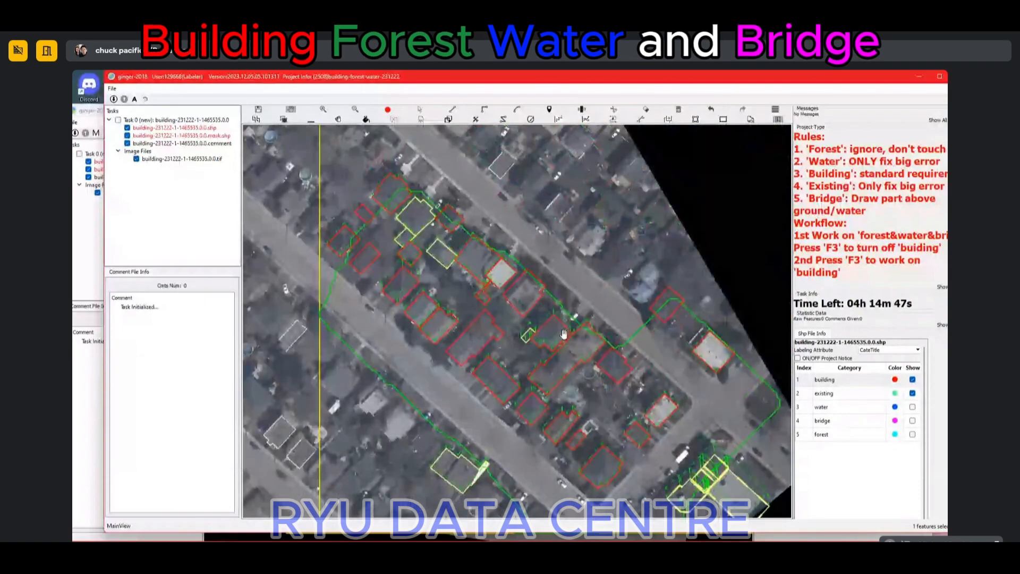
pyautogui.scroll(4, 717, 342)
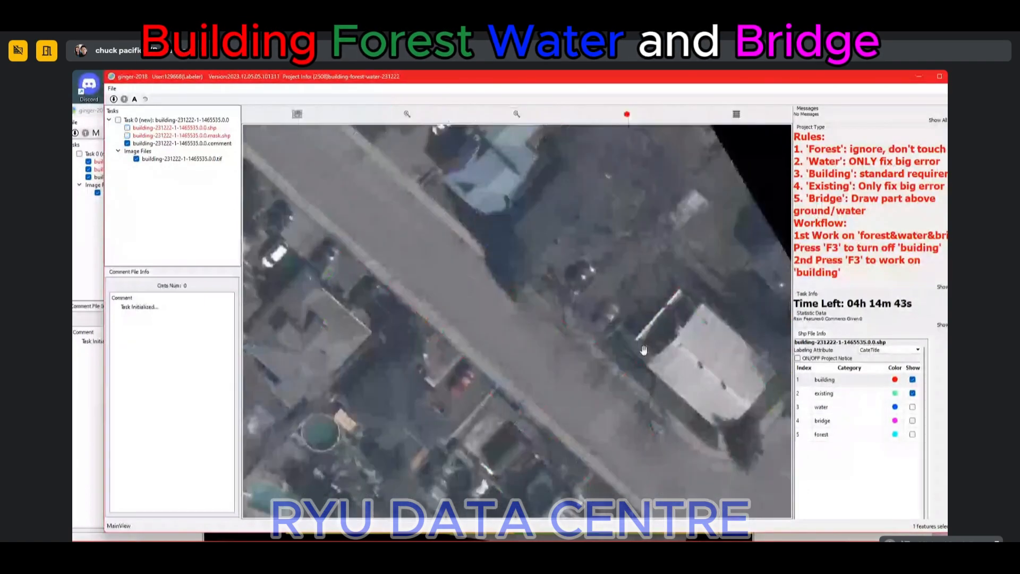
pyautogui.click(657, 350)
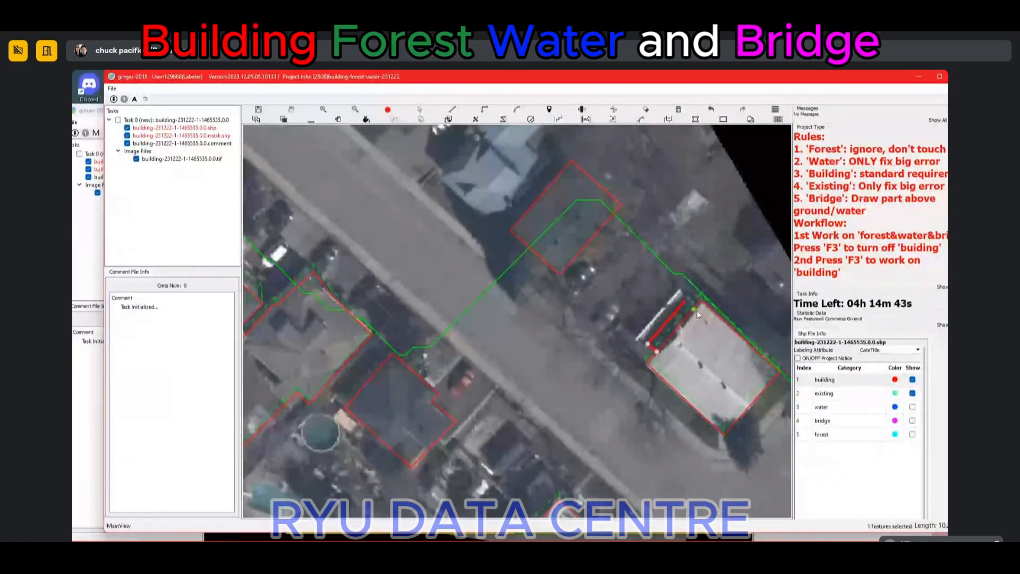
pyautogui.click(695, 309)
pyautogui.click(670, 306)
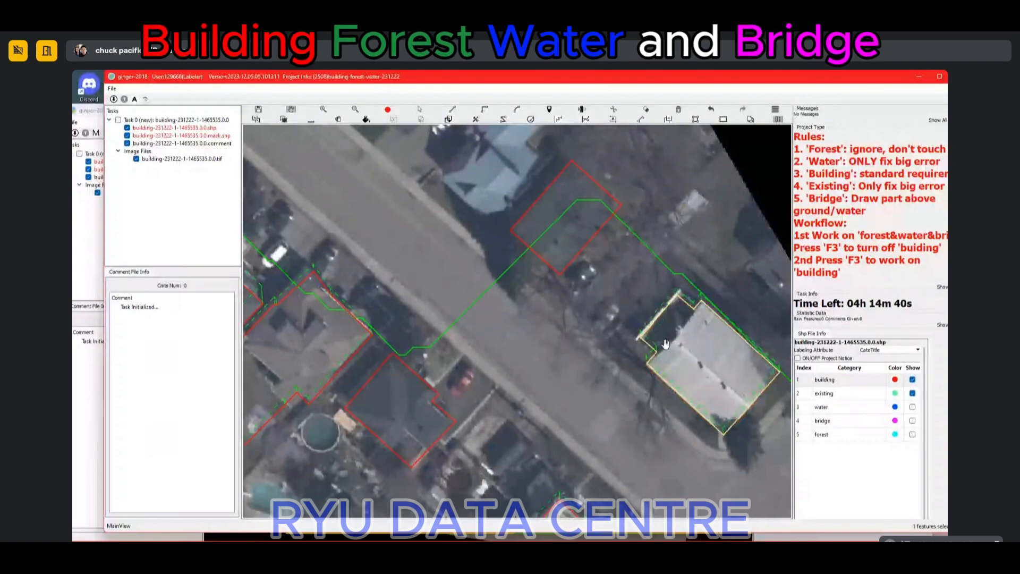
# Step: Reshape the dark-roofed house's polygon beside the round pool, cutting a notch into its southern corner
pyautogui.scroll(-3, 656, 340)
pyautogui.scroll(4, 535, 376)
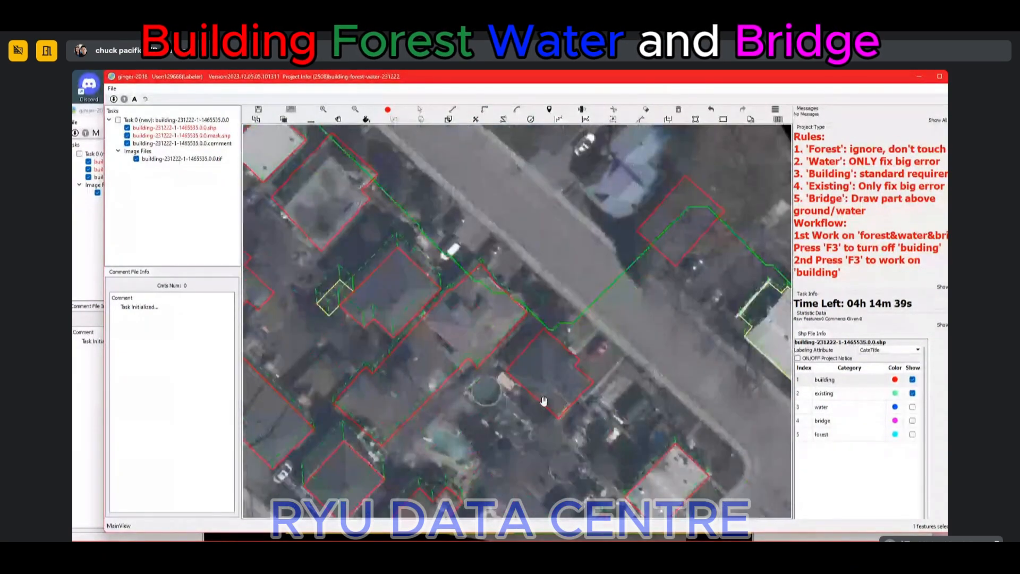
pyautogui.click(554, 371)
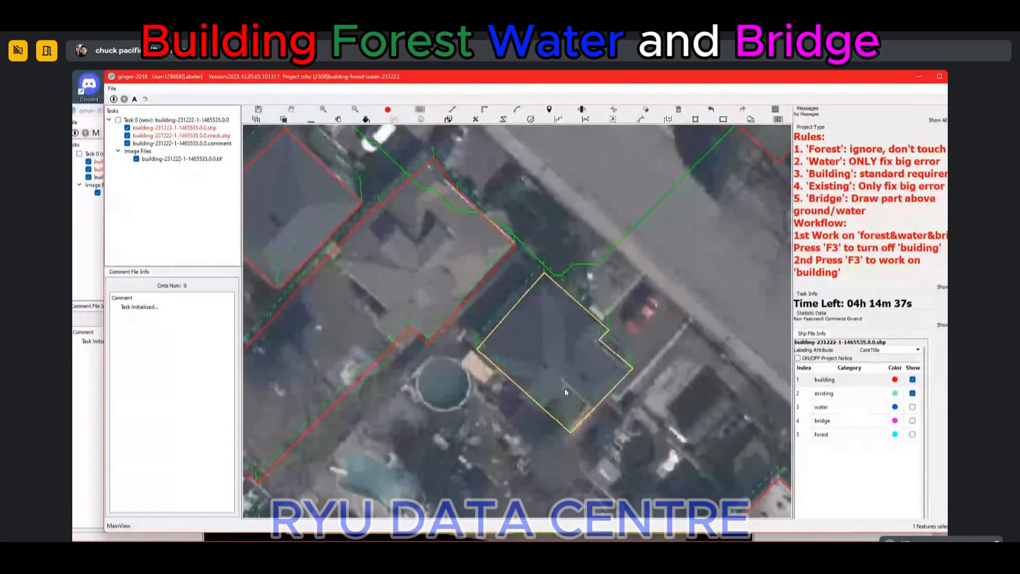
pyautogui.scroll(-2, 565, 387)
pyautogui.click(552, 401)
pyautogui.click(585, 401)
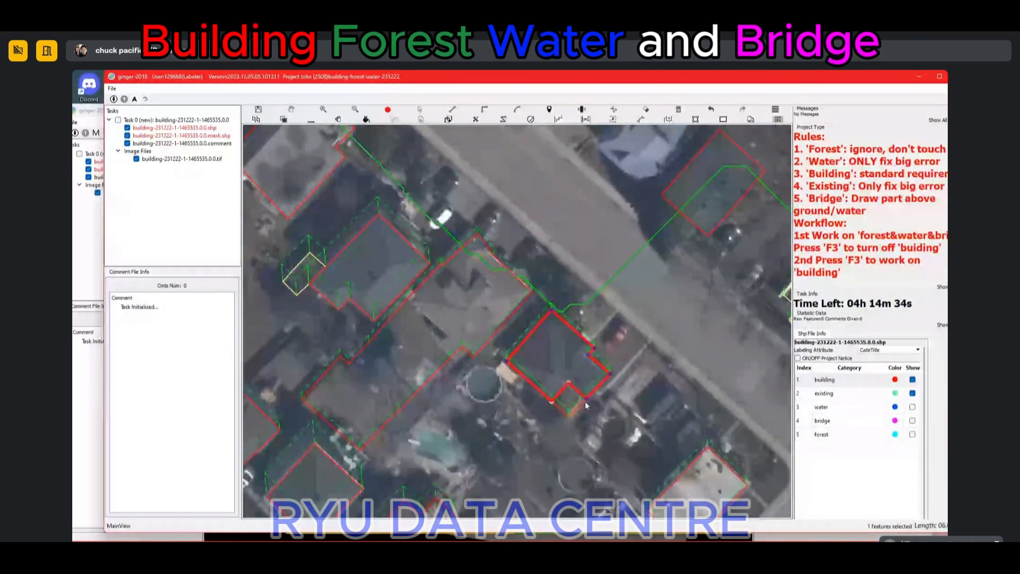
# Step: Redraw the oversized polygon northwest of the round pool as a building outline following the house's roof and its stepped southern corner
pyautogui.moveTo(391, 302); pyautogui.dragTo(438, 310)
pyautogui.click(521, 247)
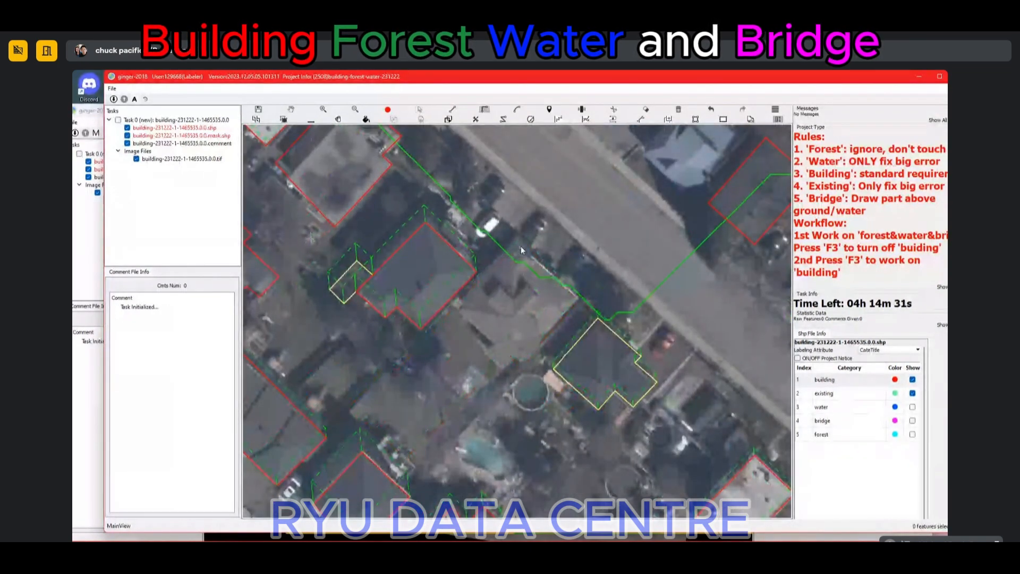
pyautogui.click(458, 312)
pyautogui.click(487, 341)
pyautogui.click(479, 348)
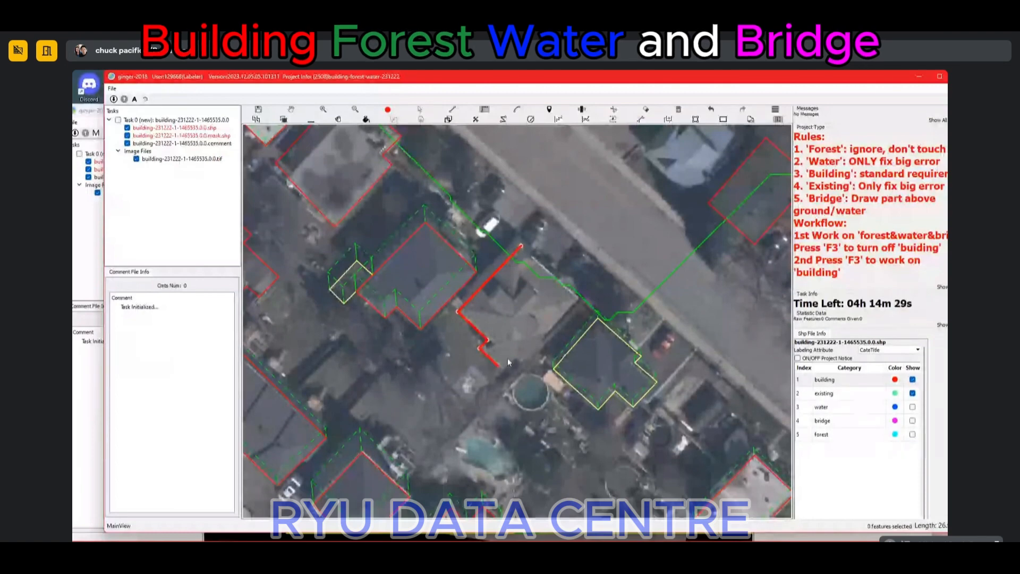
pyautogui.click(545, 336)
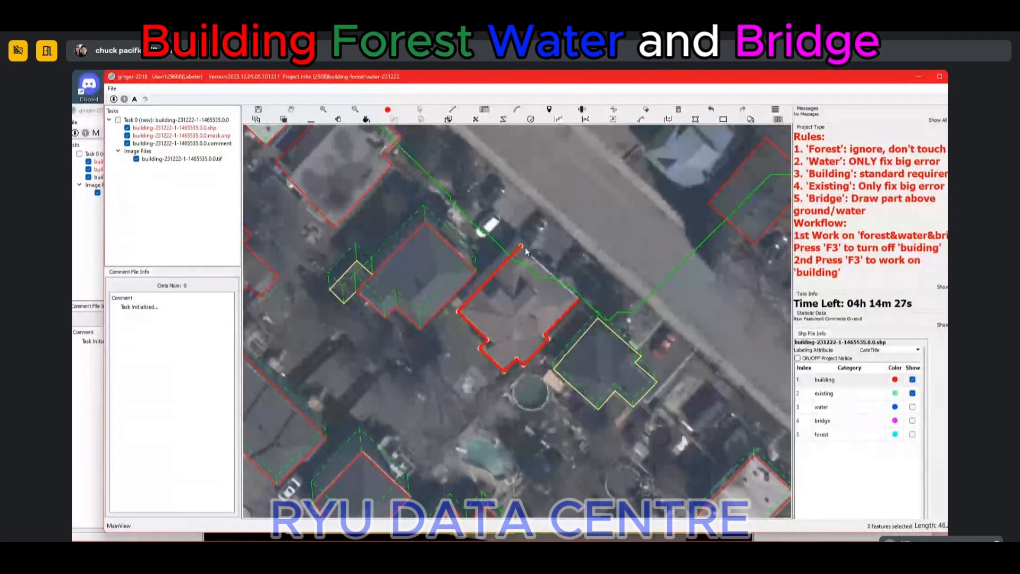
pyautogui.click(523, 247)
# Step: Compare the labels with the bare image and remove the small building rectangle on the west side of the neighbouring dark-roofed house
pyautogui.scroll(-3, 515, 308)
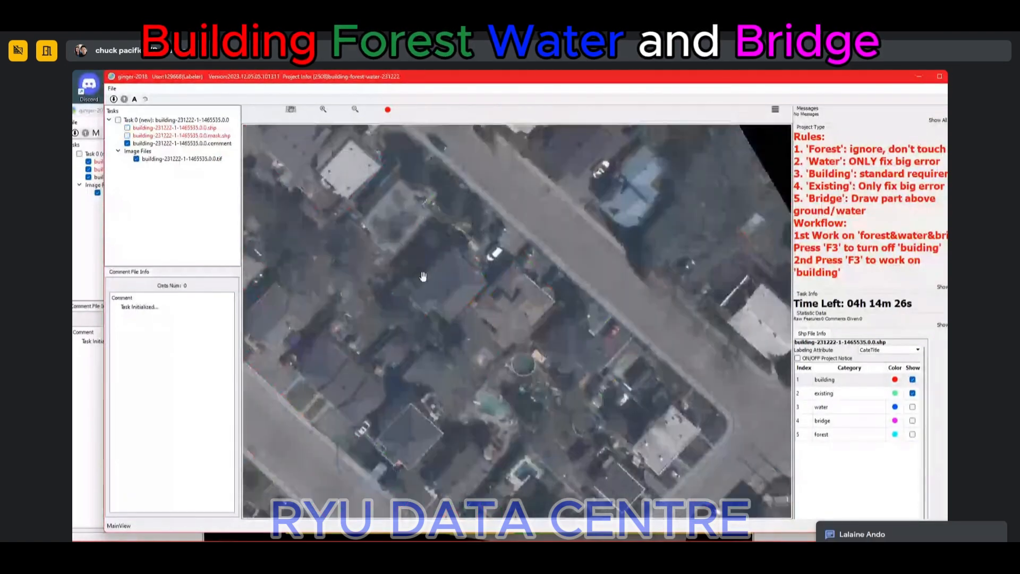
pyautogui.scroll(3, 424, 286)
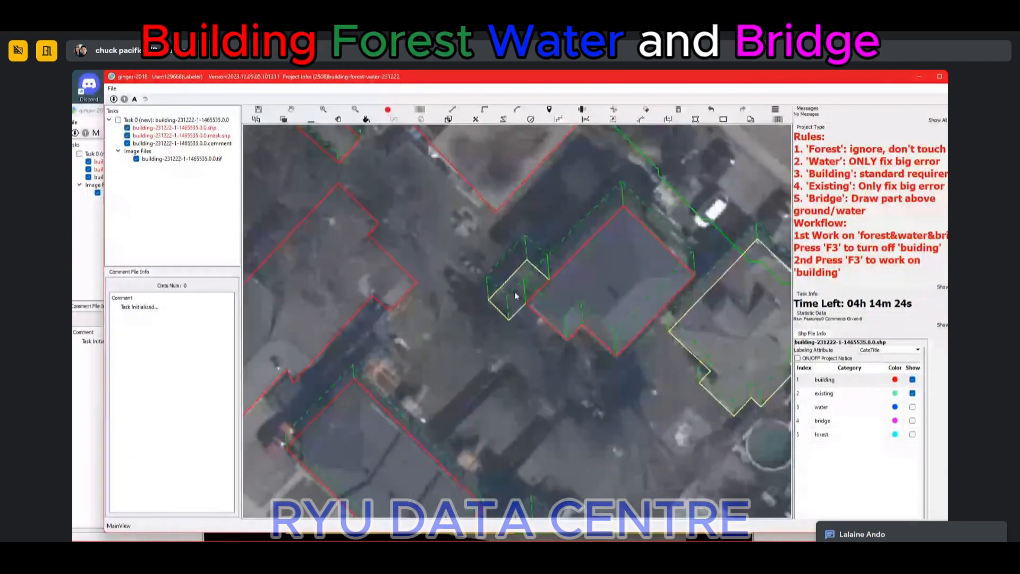
pyautogui.scroll(-3, 516, 296)
pyautogui.scroll(1, 418, 293)
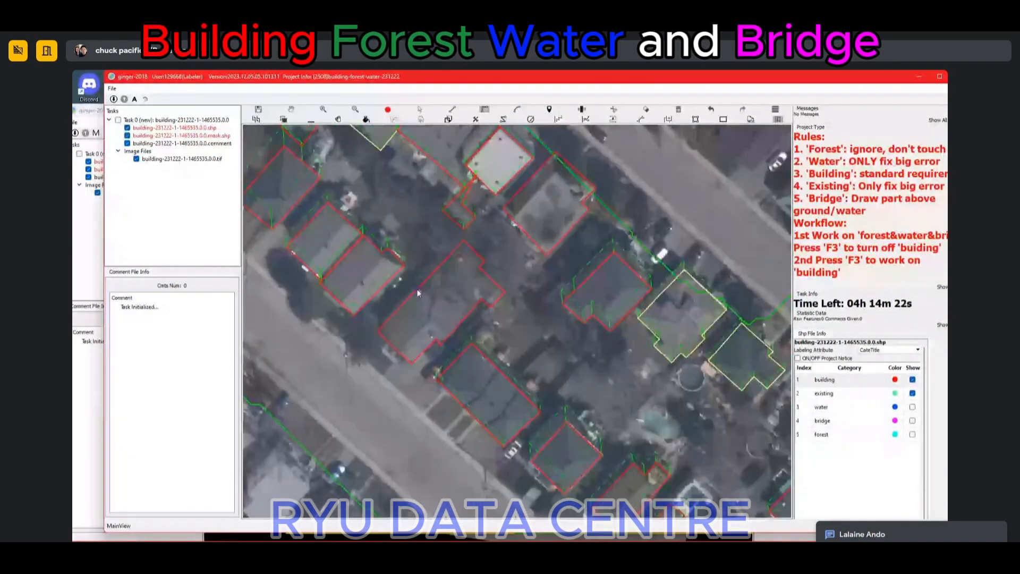
# Step: Trim the elongated building polygon back to the grey-roofed house, following the notched northeast edge of its roof
pyautogui.scroll(2, 418, 293)
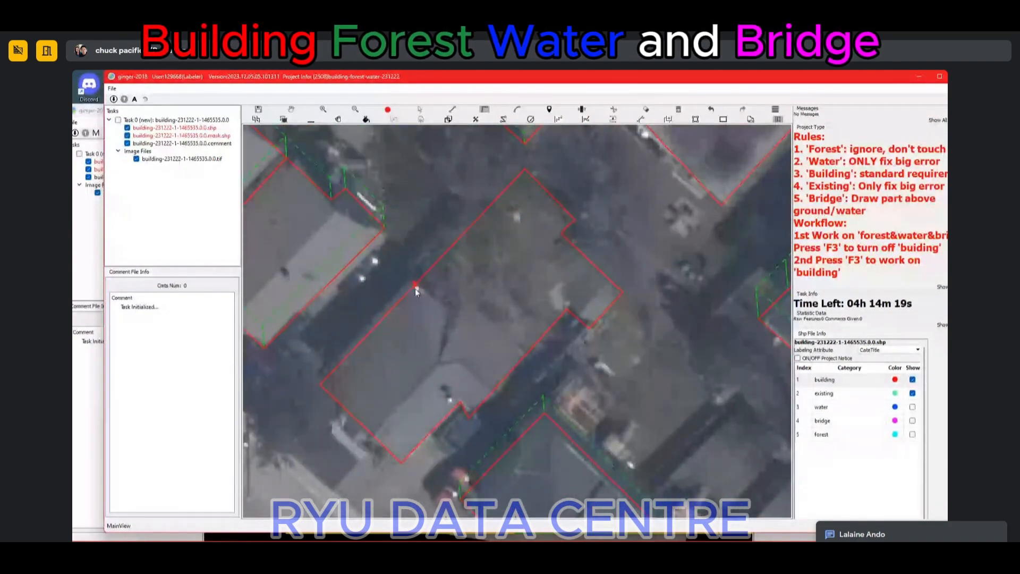
pyautogui.click(416, 285)
pyautogui.click(445, 312)
pyautogui.click(459, 300)
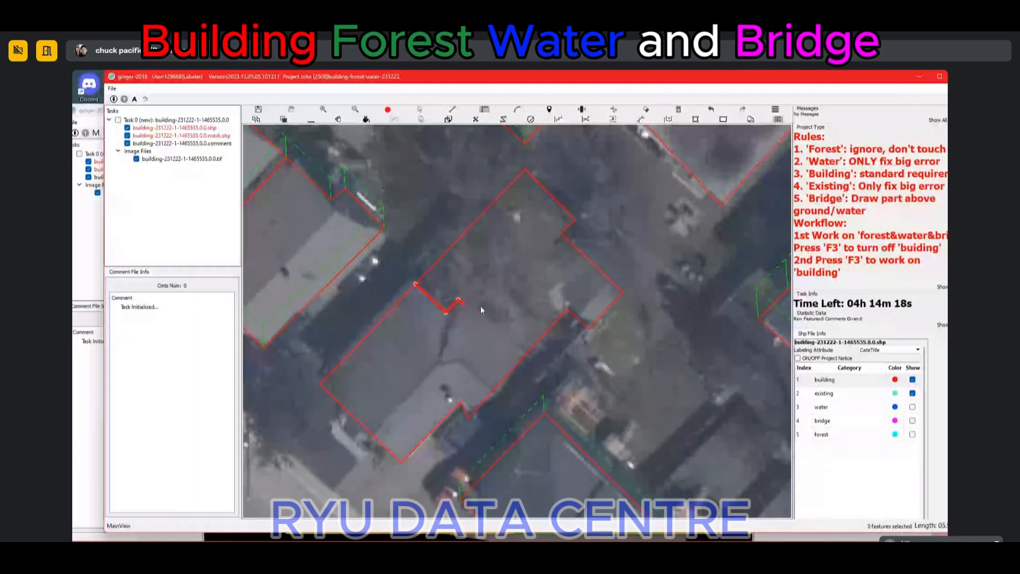
pyautogui.click(536, 373)
pyautogui.click(387, 340)
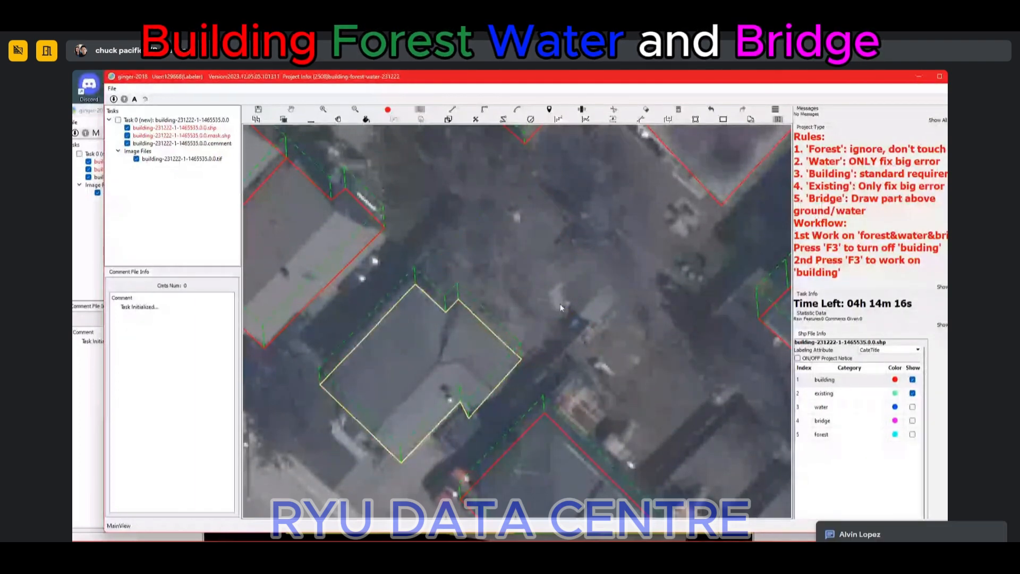
# Step: Draw a small rectangular building polygon around the shed northeast of the trimmed grey-roofed house
pyautogui.scroll(-1, 573, 298)
pyautogui.press('r')
pyautogui.moveTo(573, 296); pyautogui.dragTo(682, 337)
# Step: Correct the first paired house's southeast edge along the gap, and trim the small northeast extension off the second house
pyautogui.press('space')
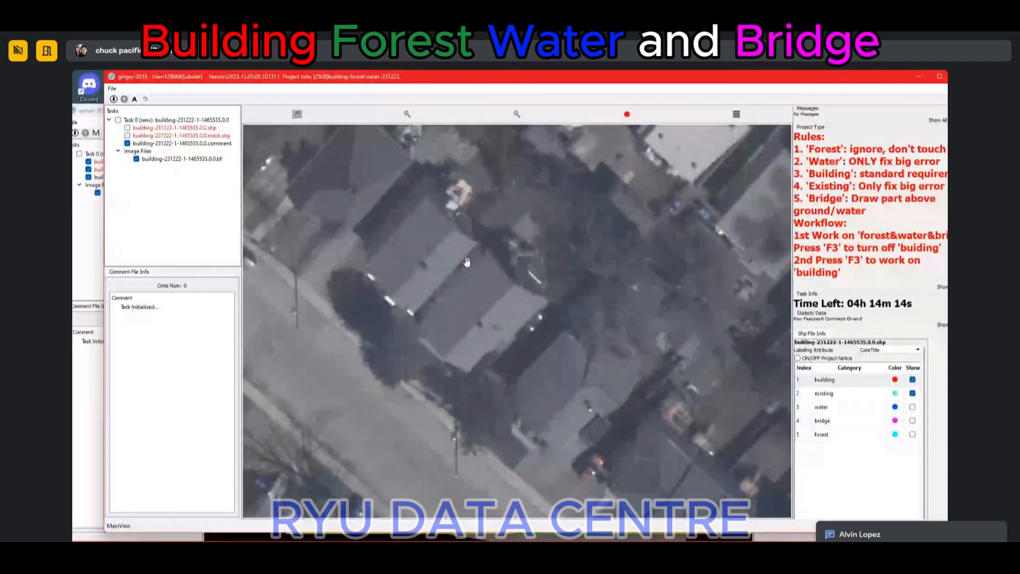
pyautogui.scroll(1, 467, 261)
pyautogui.press('space')
pyautogui.click(479, 238)
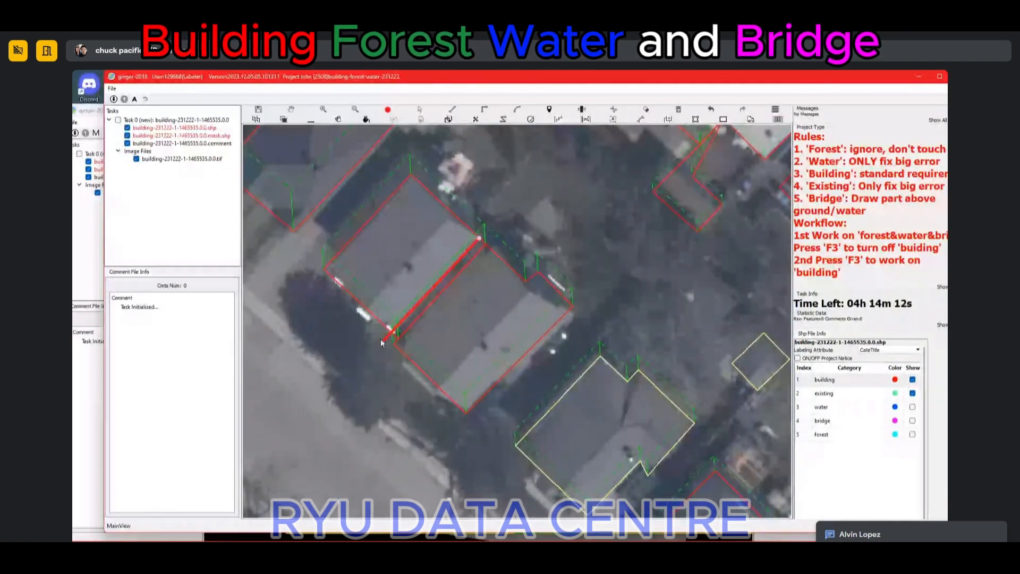
pyautogui.click(380, 339)
pyautogui.click(524, 283)
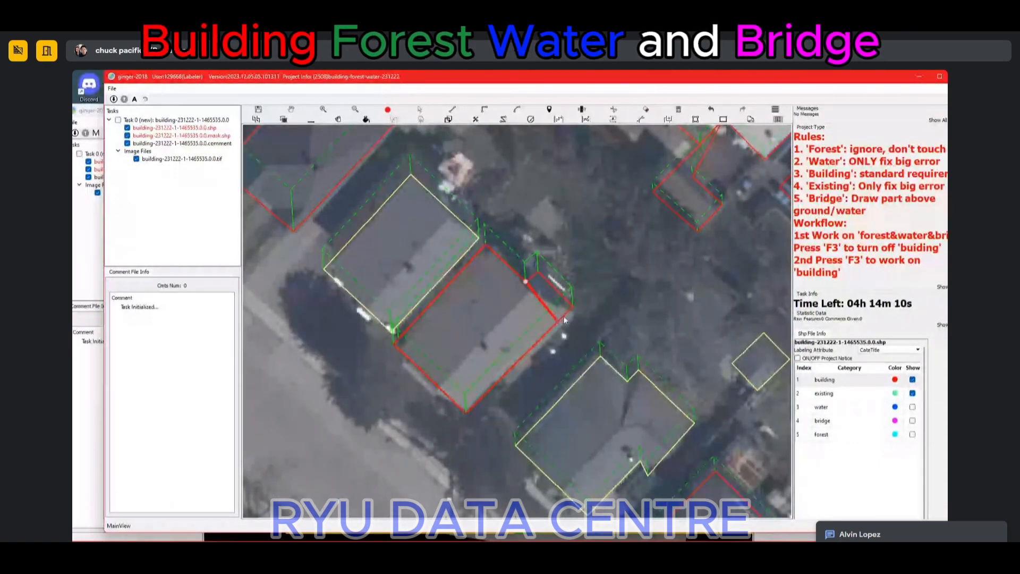
pyautogui.click(564, 319)
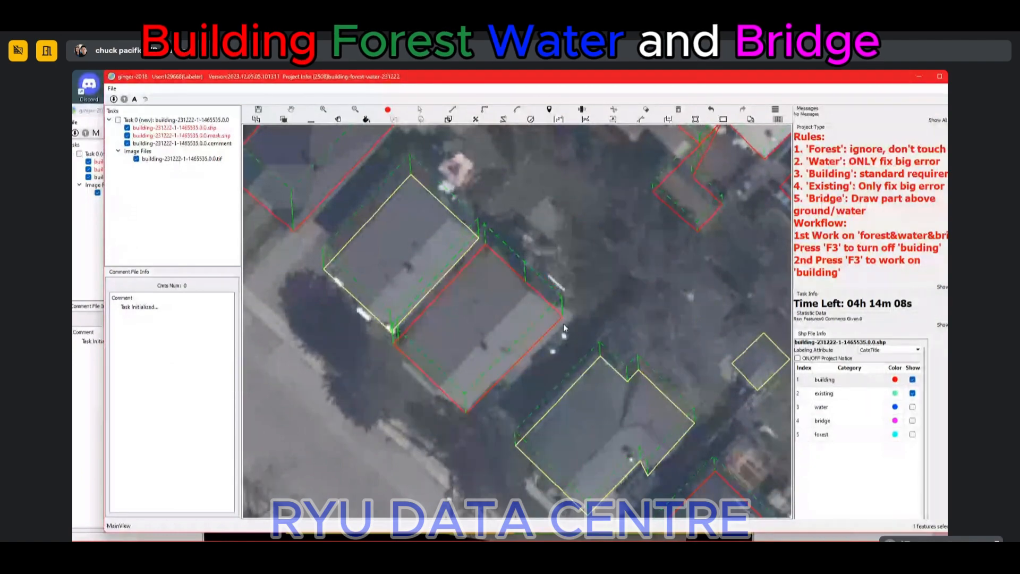
# Step: Compare the labels at the block's northwest end with the bare image and delete the building polygon covering the two small sheds
pyautogui.scroll(-3, 563, 323)
pyautogui.press('space')
pyautogui.moveTo(410, 203); pyautogui.dragTo(442, 353)
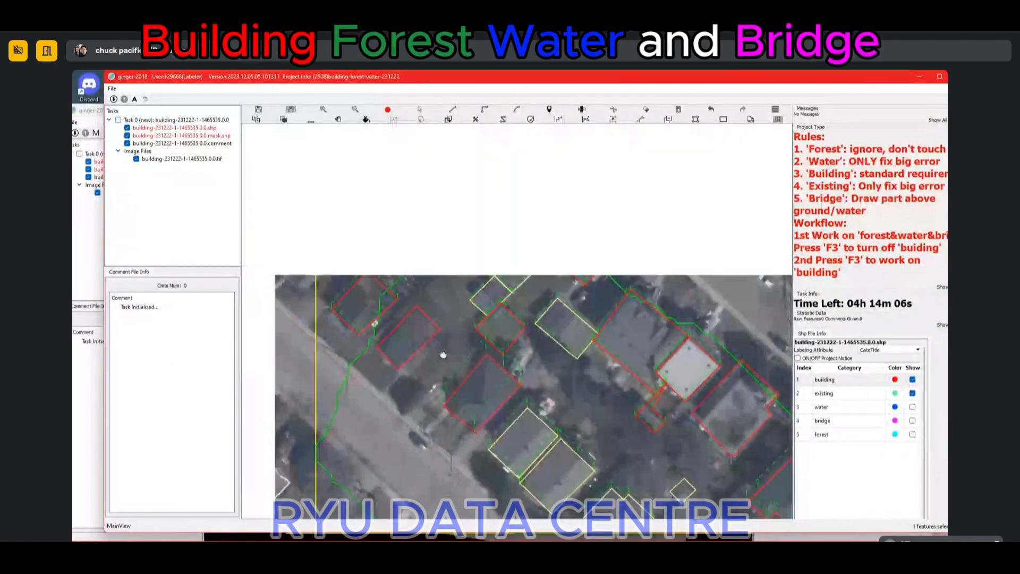
pyautogui.scroll(3, 419, 291)
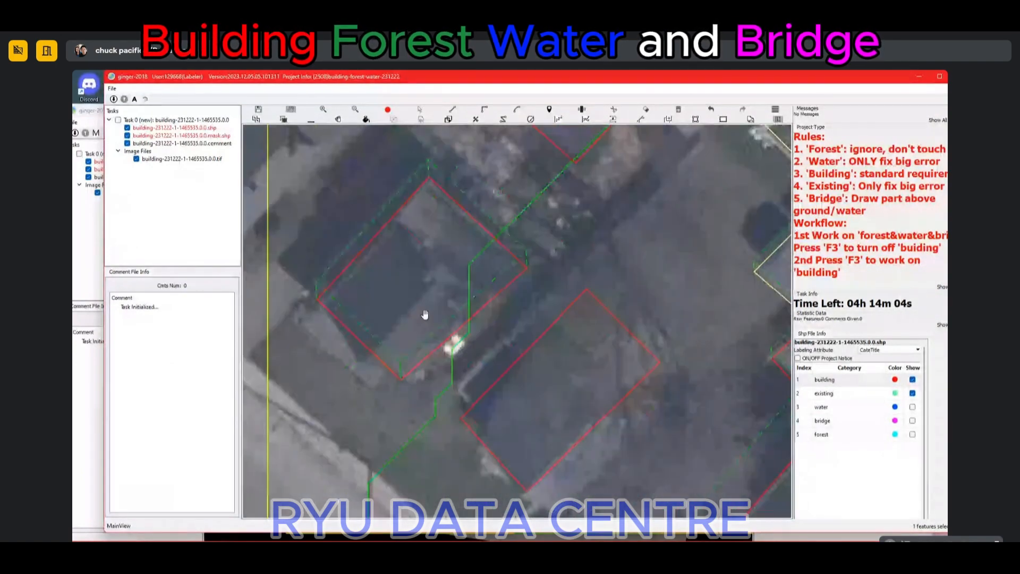
pyautogui.press('F3')
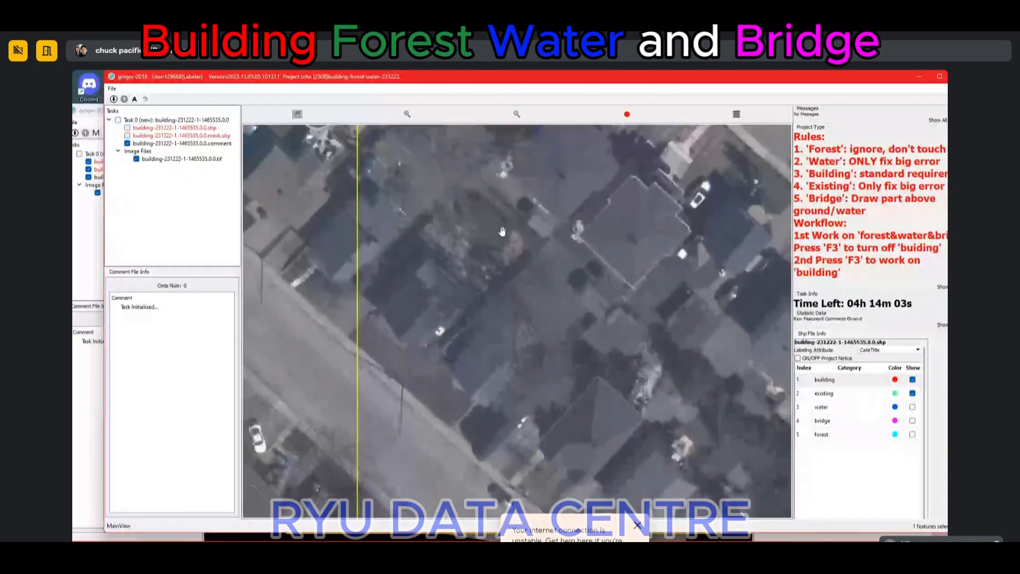
pyautogui.press('F3')
pyautogui.scroll(2, 502, 231)
pyautogui.moveTo(449, 354); pyautogui.dragTo(413, 276)
pyautogui.press('Delete')
# Step: Draw separate rectangular building polygons around the two small sheds south of the large house
pyautogui.press('r')
pyautogui.click(379, 292)
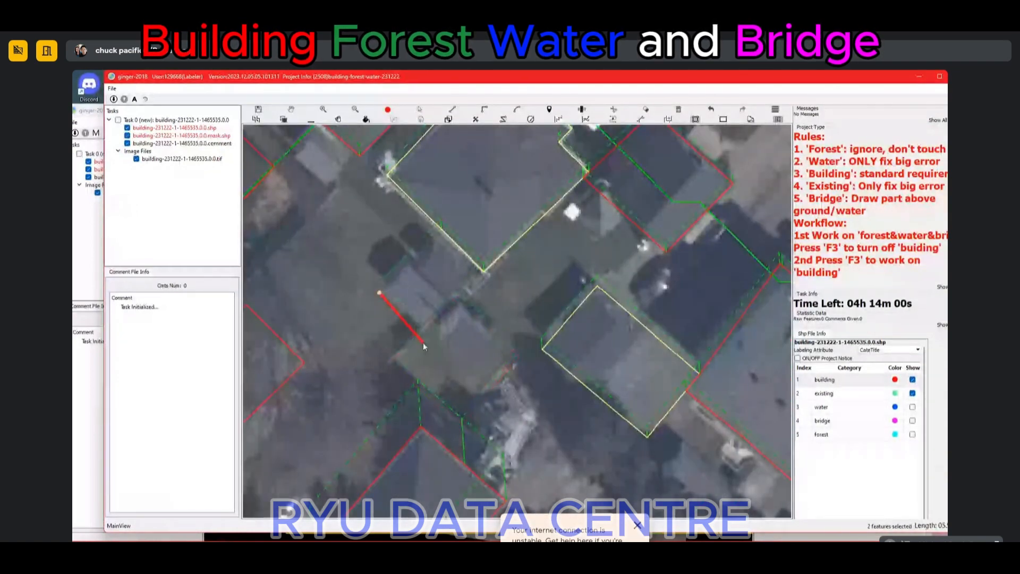
pyautogui.click(423, 342)
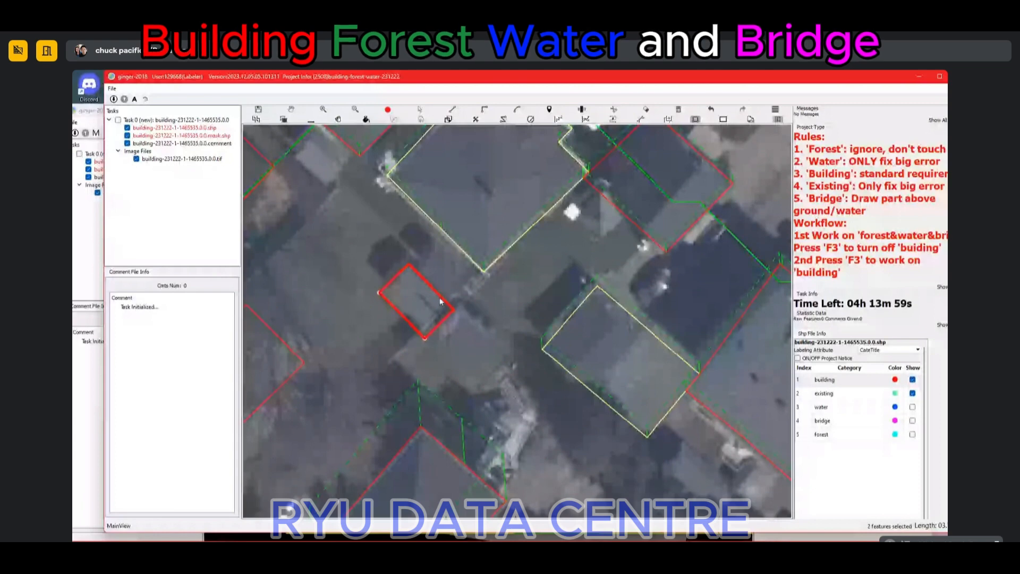
pyautogui.click(447, 303)
pyautogui.click(460, 320)
pyautogui.click(507, 359)
pyautogui.click(485, 383)
pyautogui.press('Escape')
pyautogui.moveTo(425, 303); pyautogui.dragTo(483, 355)
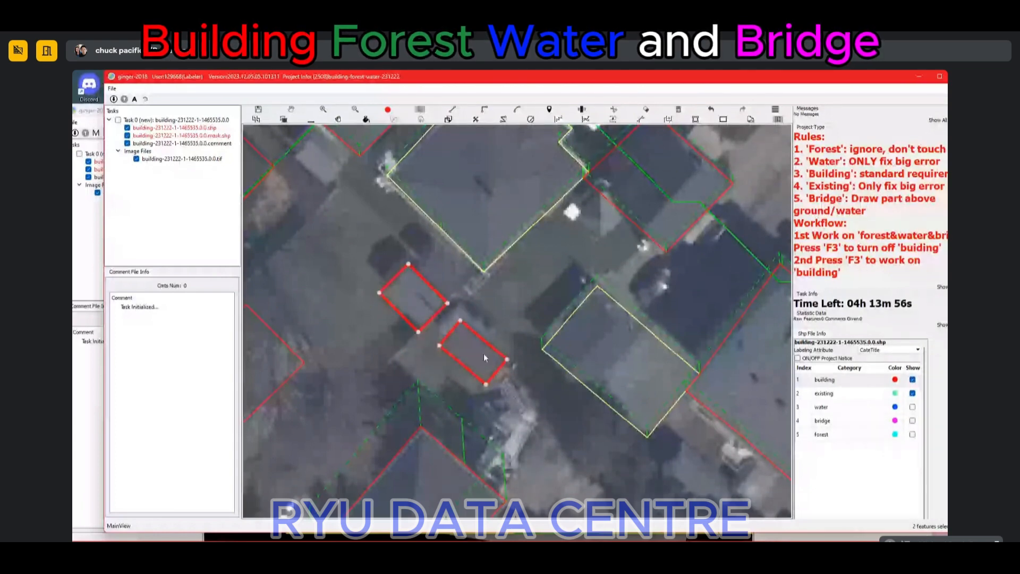
# Step: Correct the small house's polygon east of the large house and remove the oversized polygon around the blue-roofed house
pyautogui.scroll(-2, 566, 309)
pyautogui.press('r')
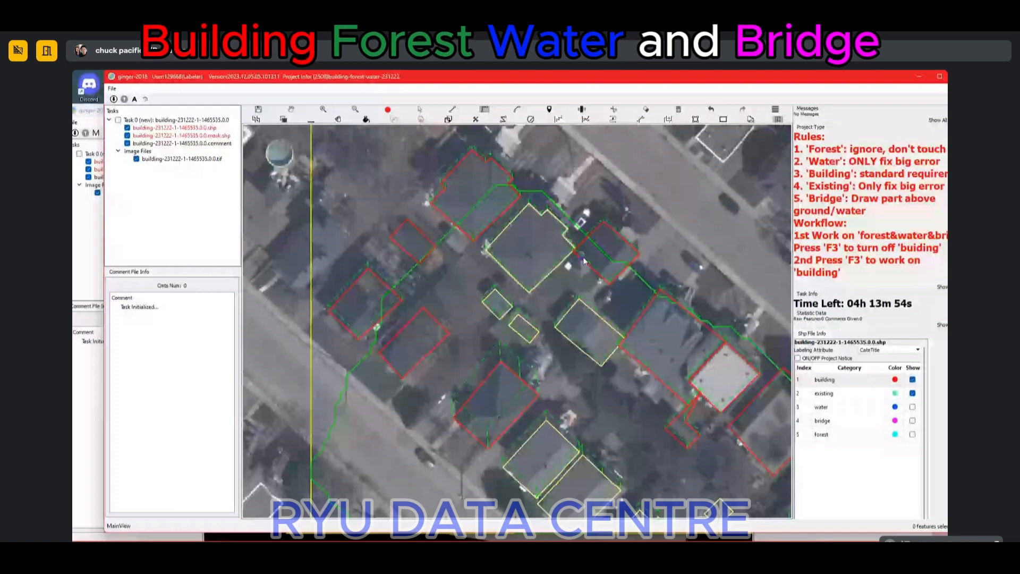
pyautogui.click(601, 254)
pyautogui.press('space')
pyautogui.moveTo(707, 416)
pyautogui.mouseDown()
pyautogui.moveTo(571, 398)
pyautogui.moveTo(527, 340)
pyautogui.mouseUp()
pyautogui.press('space')
pyautogui.scroll(3, 513, 320)
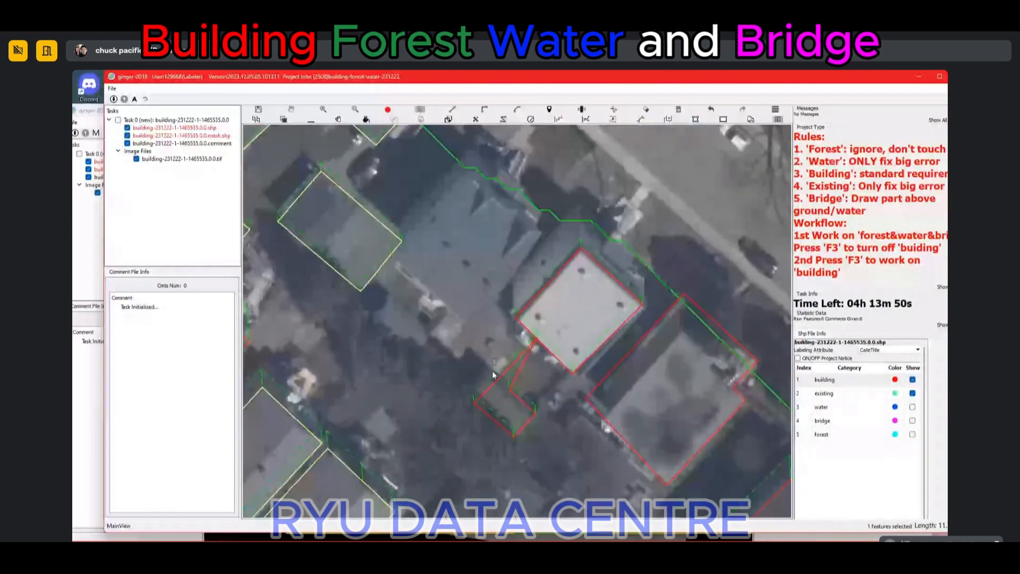
# Step: Replace the polygon with the narrow stem by a small shed rectangle, and draw another around the shed southwest of the blue-roofed house
pyautogui.press('Delete')
pyautogui.press('r')
pyautogui.click(491, 379)
pyautogui.click(526, 425)
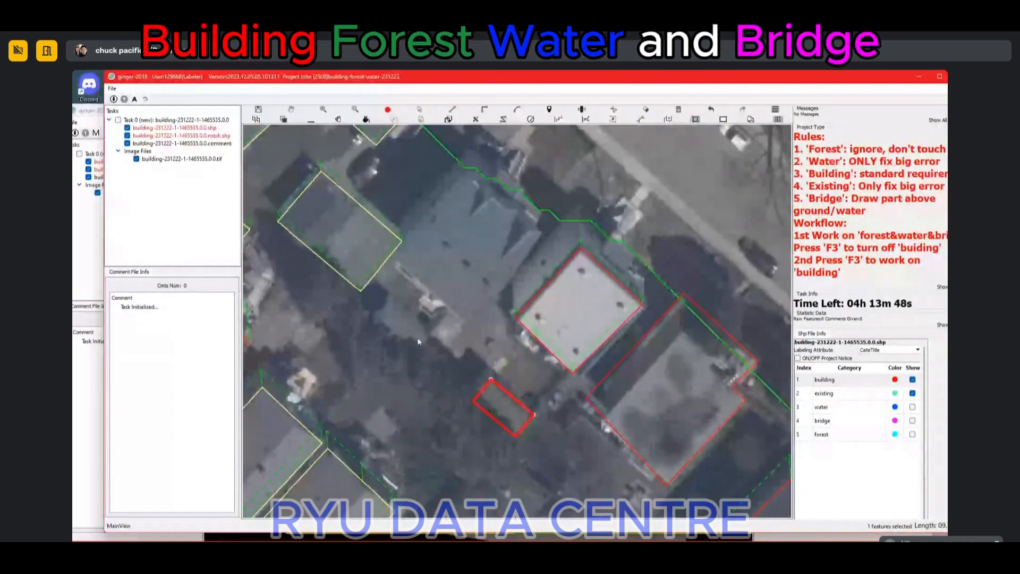
pyautogui.click(388, 302)
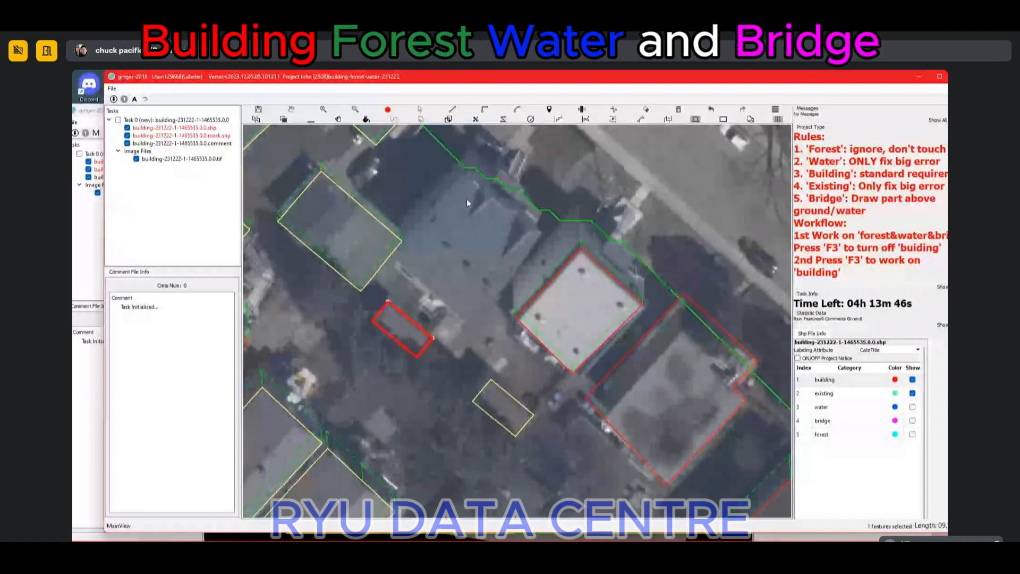
# Step: Draw a rectangular building polygon around the main roof of the blue-roofed house
pyautogui.click(468, 179)
pyautogui.click(393, 261)
pyautogui.click(497, 287)
pyautogui.press('s')
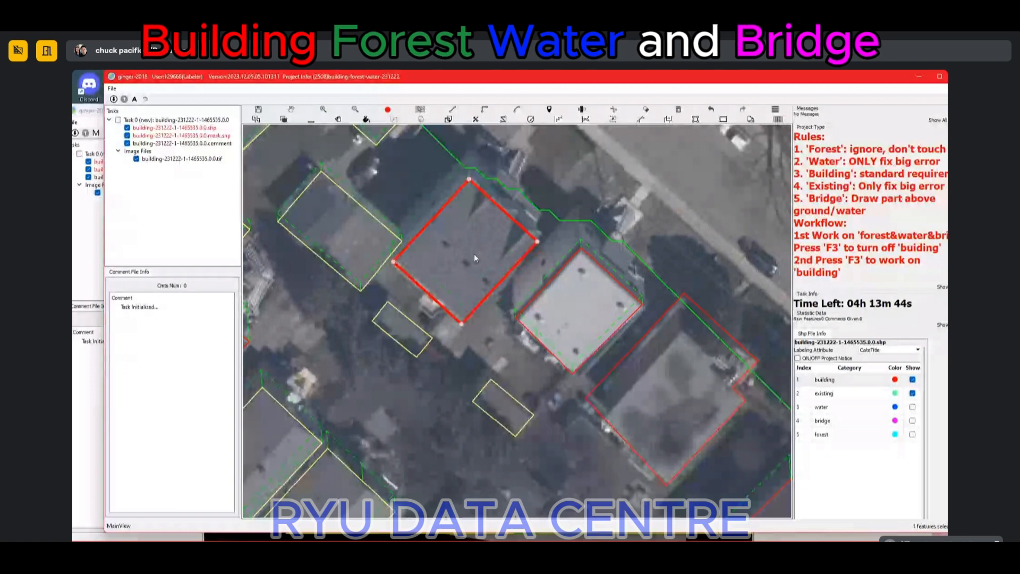
# Step: Replace the polygon west of the blue-roofed house with a smaller rectangle fitting only the northwestern roof
pyautogui.press('space')
pyautogui.scroll(2, 356, 245)
pyautogui.moveTo(355, 244)
pyautogui.mouseDown()
pyautogui.moveTo(396, 298)
pyautogui.moveTo(386, 294)
pyautogui.moveTo(407, 222)
pyautogui.mouseUp()
pyautogui.press('s')
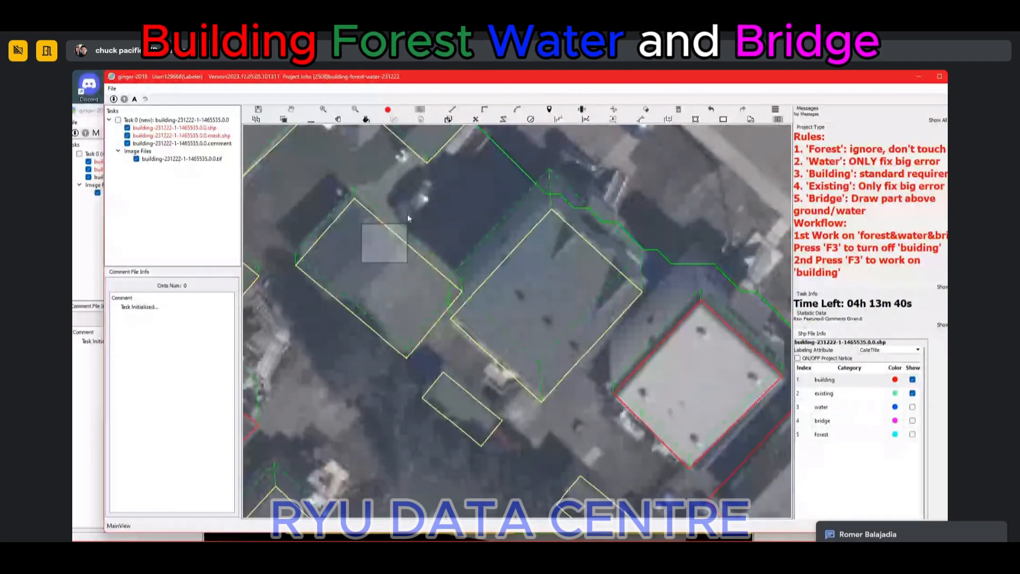
pyautogui.press('Delete')
pyautogui.press('r')
pyautogui.click(353, 206)
pyautogui.click(297, 262)
pyautogui.click(341, 304)
pyautogui.press('s')
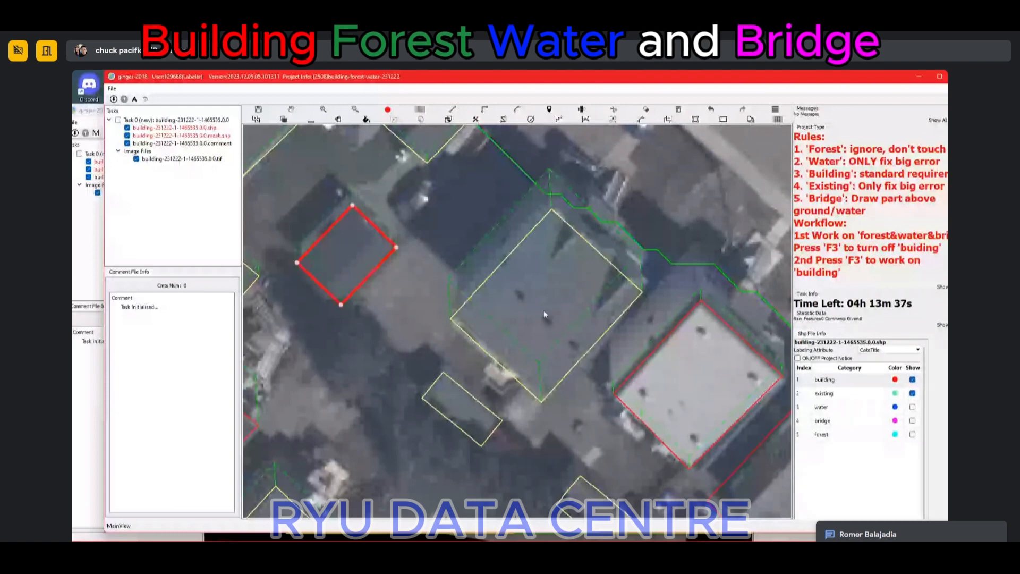
# Step: Adjust the building polygon of the white-roofed house southeast of the blue-roofed house
pyautogui.scroll(-1, 687, 325)
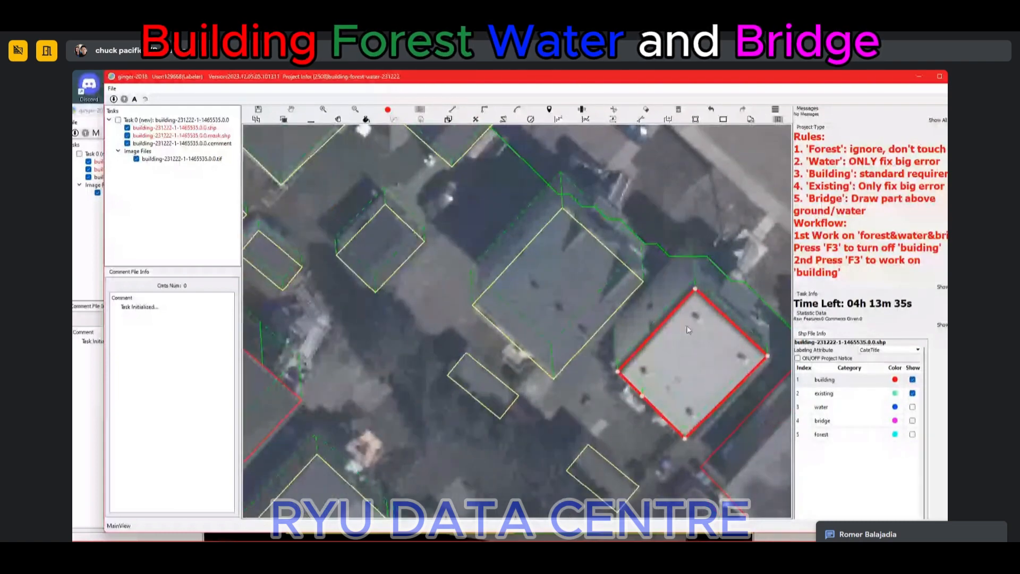
pyautogui.click(685, 342)
pyautogui.scroll(-5, 684, 342)
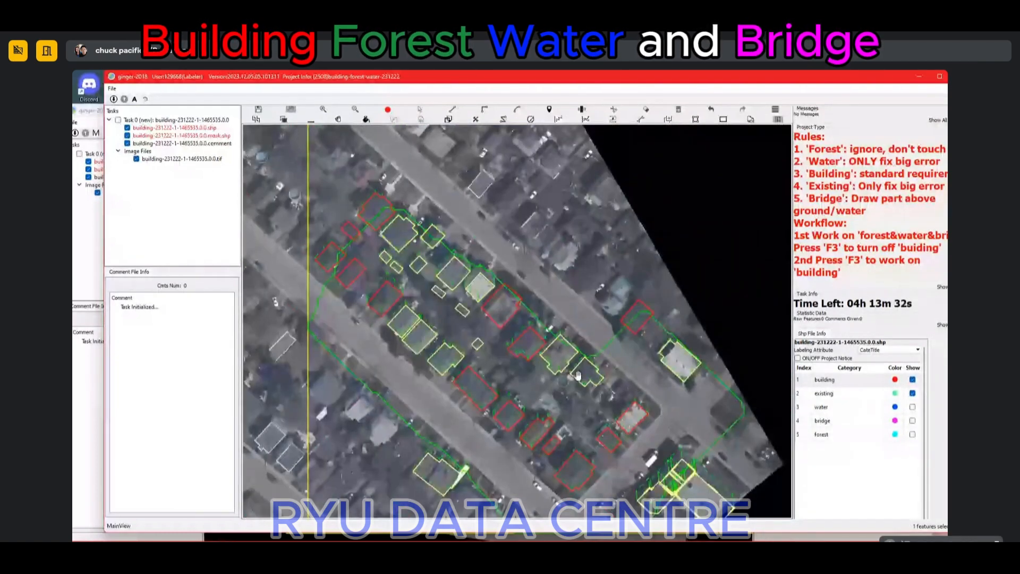
# Step: Extend the building polygon of the house southwest of the white-roofed corner house to include its northwestern part
pyautogui.scroll(5, 578, 376)
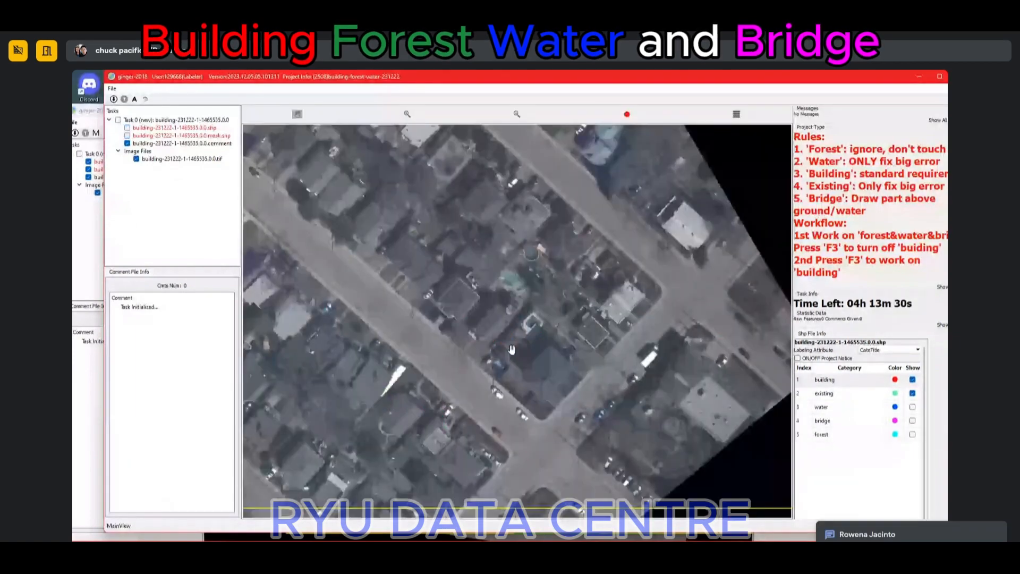
pyautogui.scroll(1, 517, 334)
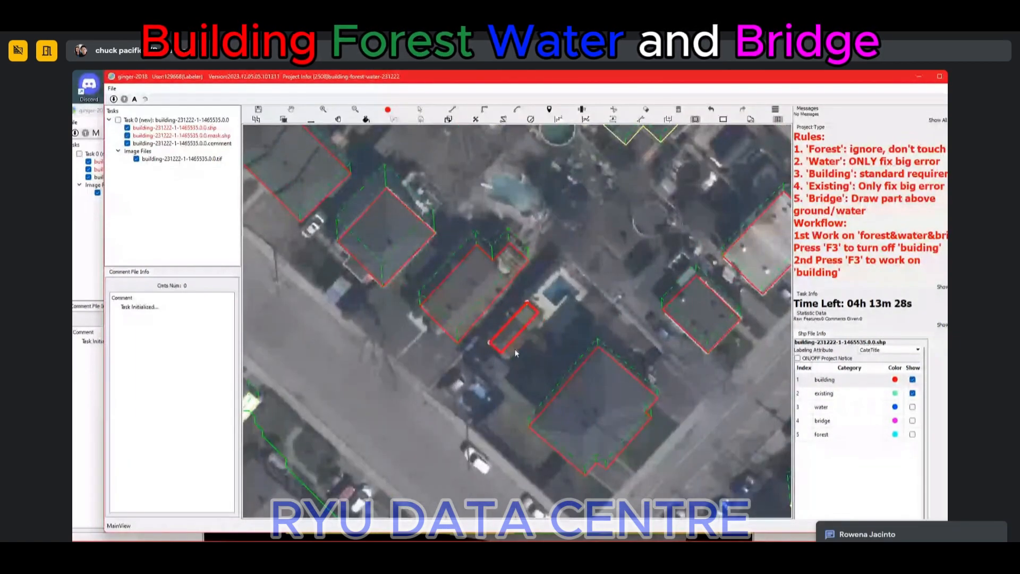
pyautogui.scroll(-5, 515, 346)
pyautogui.scroll(4, 655, 298)
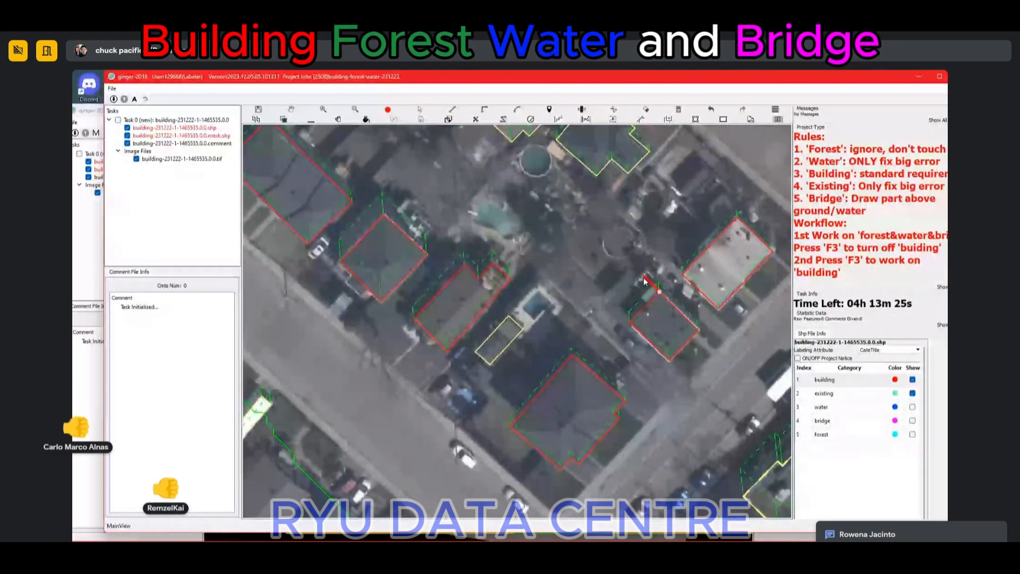
pyautogui.click(644, 276)
pyautogui.click(636, 283)
pyautogui.click(633, 279)
pyautogui.click(605, 307)
pyautogui.click(627, 328)
pyautogui.click(633, 324)
pyautogui.rightClick(634, 329)
# Step: Draw a small rectangular building polygon around the roof between the swimming pool and the newly extended house
pyautogui.press('r')
pyautogui.click(556, 286)
pyautogui.click(581, 309)
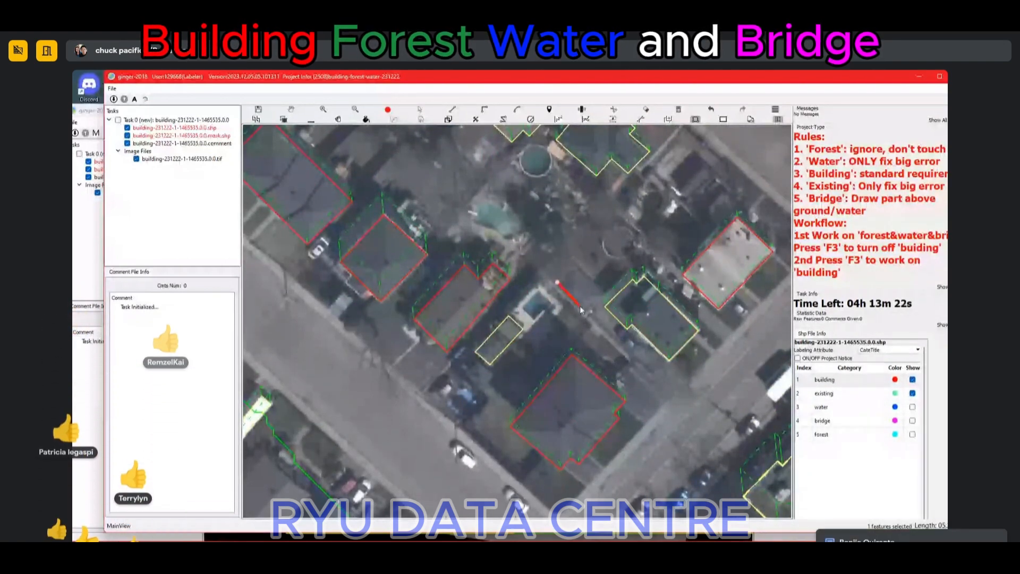
pyautogui.click(601, 290)
pyautogui.scroll(-2, 602, 288)
pyautogui.scroll(-2, 611, 292)
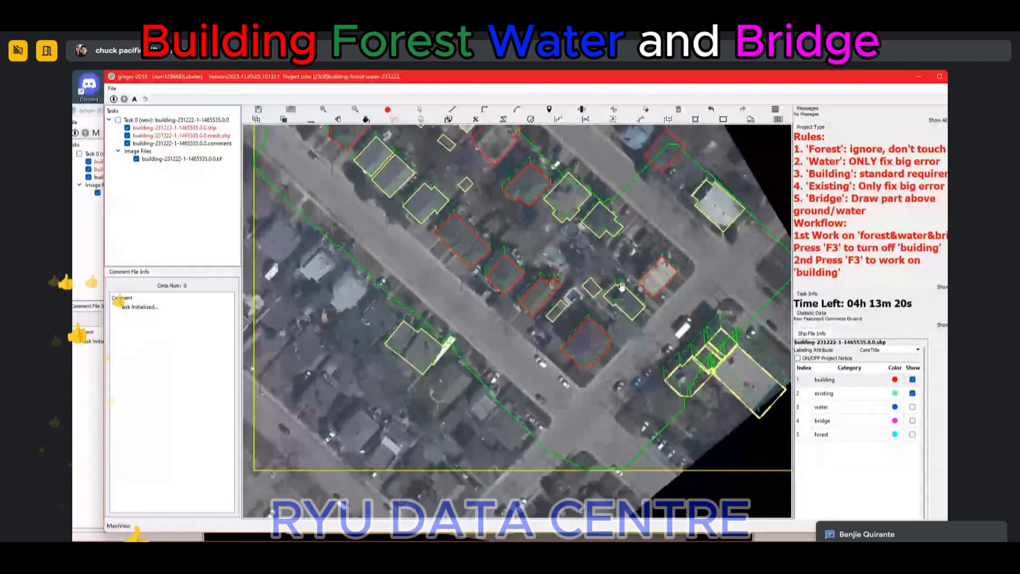
# Step: Divide the long row-house building polygon along the street into three units by drawing a rectangle around its middle section
pyautogui.scroll(3, 548, 291)
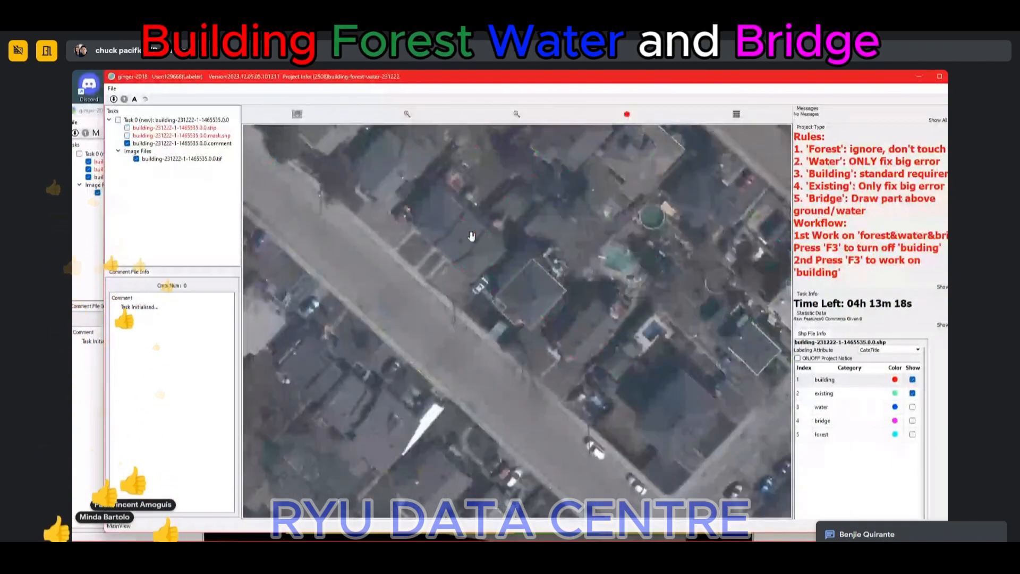
pyautogui.press('r')
pyautogui.click(464, 199)
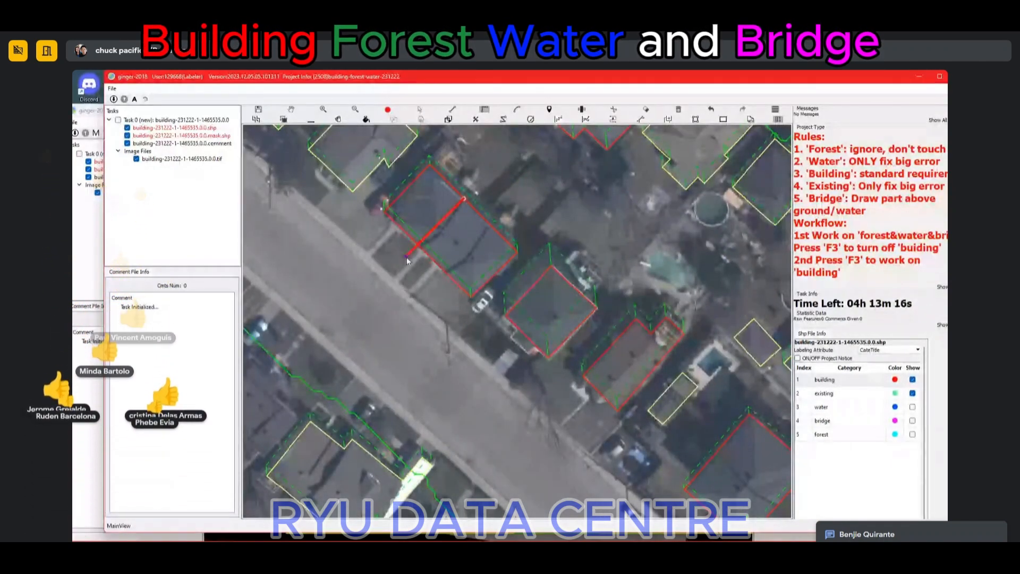
pyautogui.click(406, 258)
pyautogui.click(438, 289)
pyautogui.doubleClick(496, 230)
# Step: Pull in the northwestern edge of the row's northwestern unit polygon to fit its roof, and save the annotations
pyautogui.press('c')
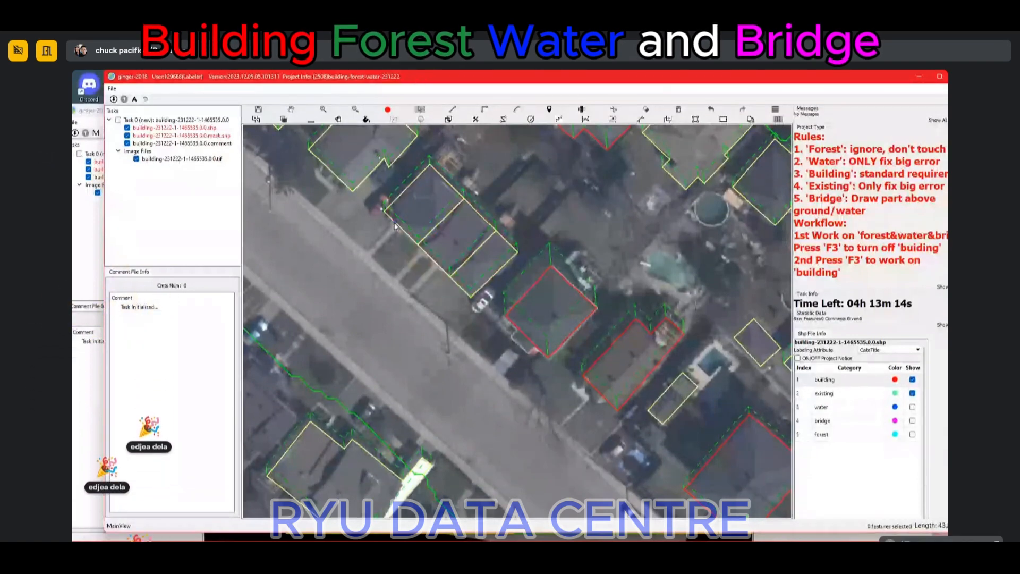
pyautogui.click(416, 190)
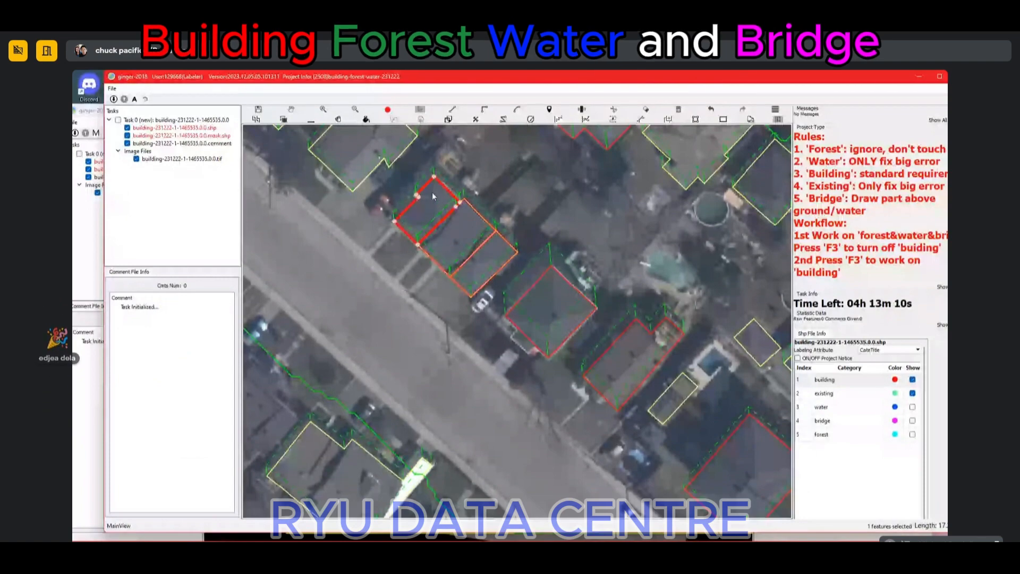
pyautogui.scroll(-3, 483, 244)
pyautogui.scroll(-2, 483, 244)
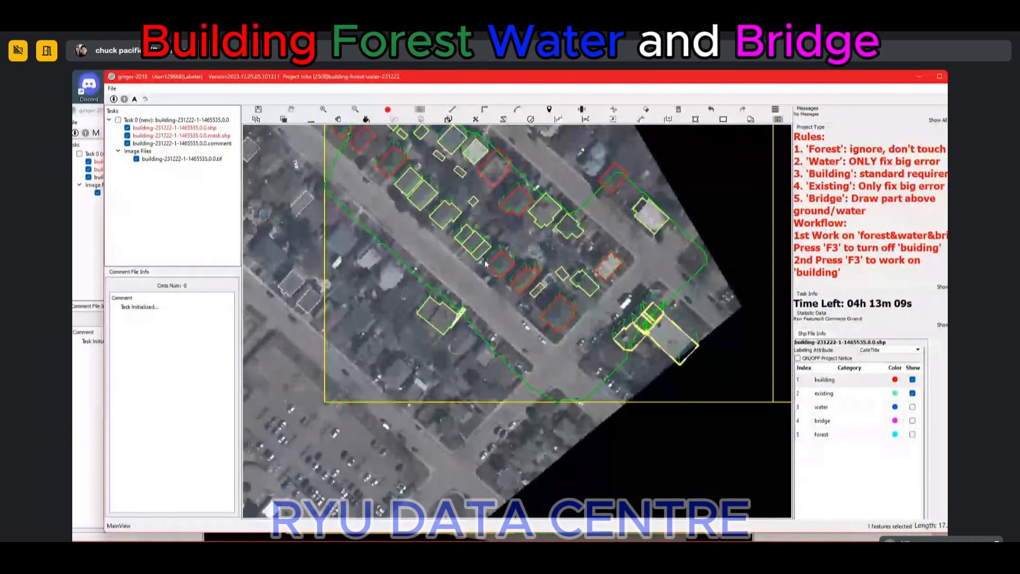
pyautogui.scroll(-1, 485, 263)
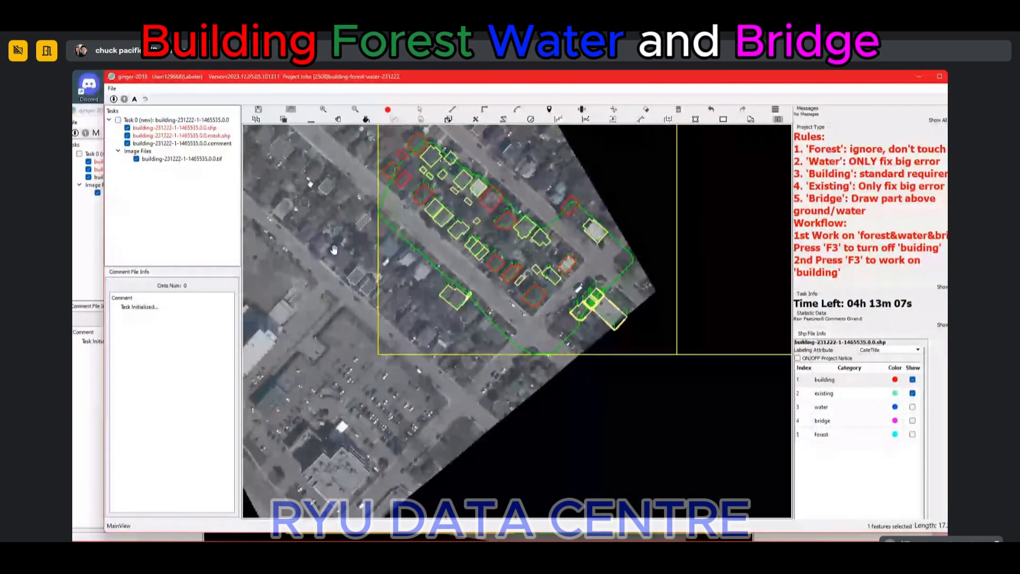
pyautogui.hotkey('ctrl', 's')
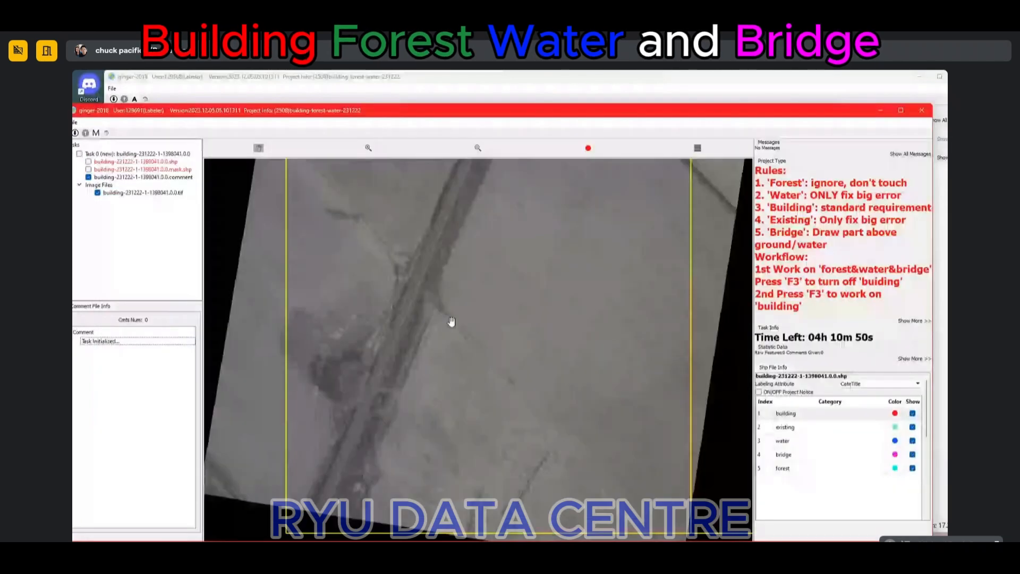
pyautogui.scroll(-3, 459, 318)
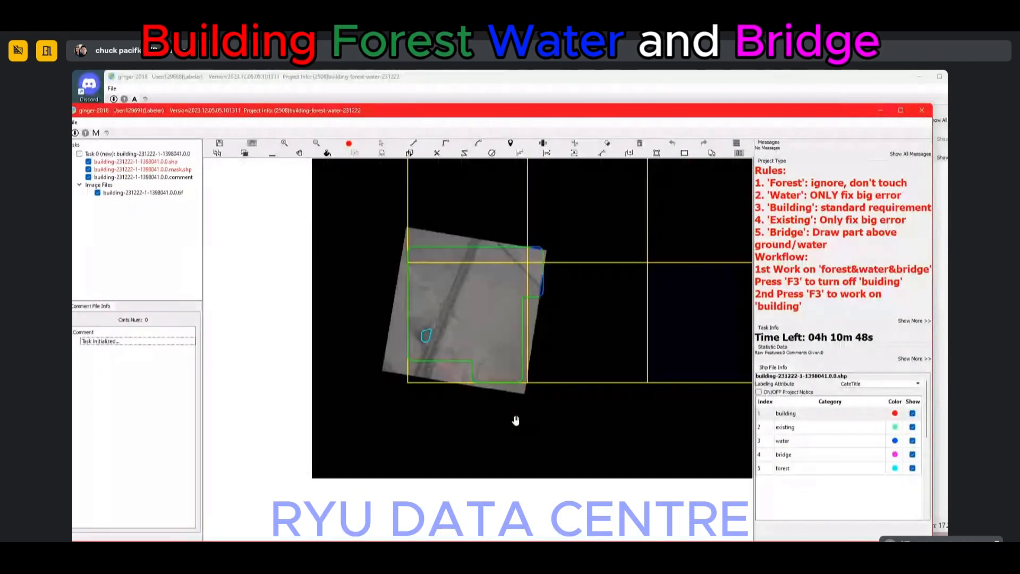
pyautogui.press('F3')
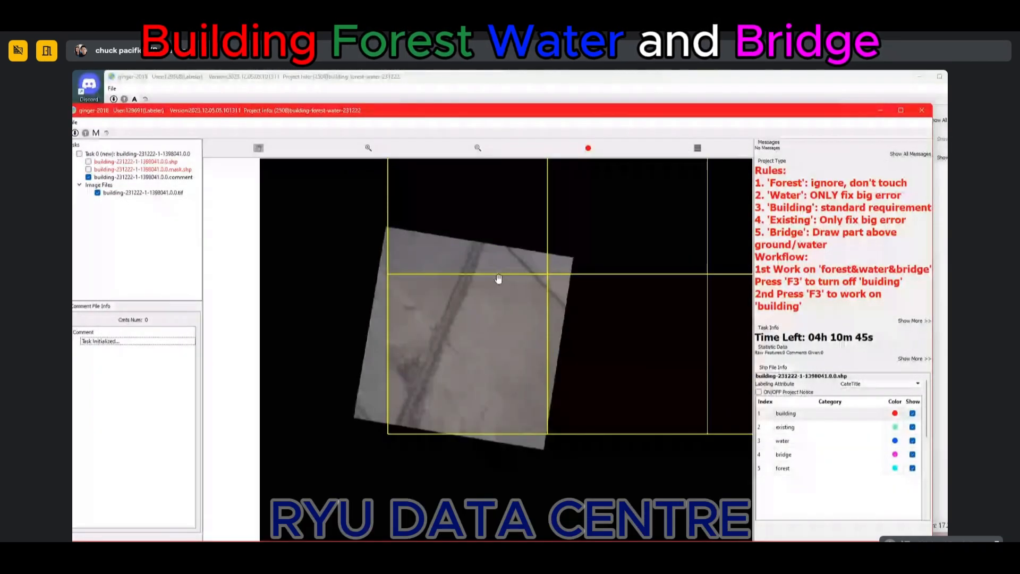
pyautogui.press('F3')
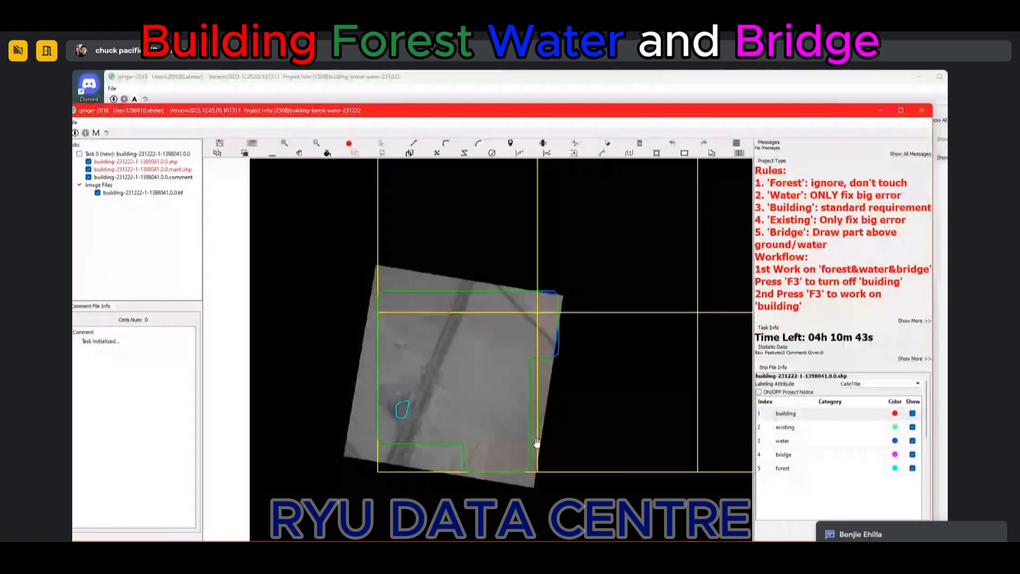
pyautogui.scroll(5, 557, 305)
pyautogui.press('s')
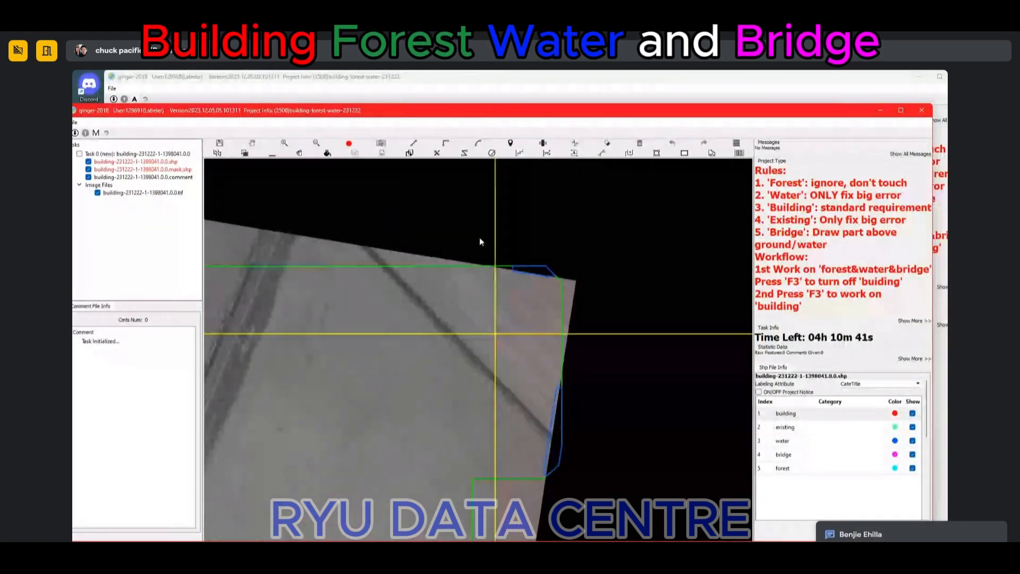
pyautogui.moveTo(479, 238); pyautogui.dragTo(626, 331)
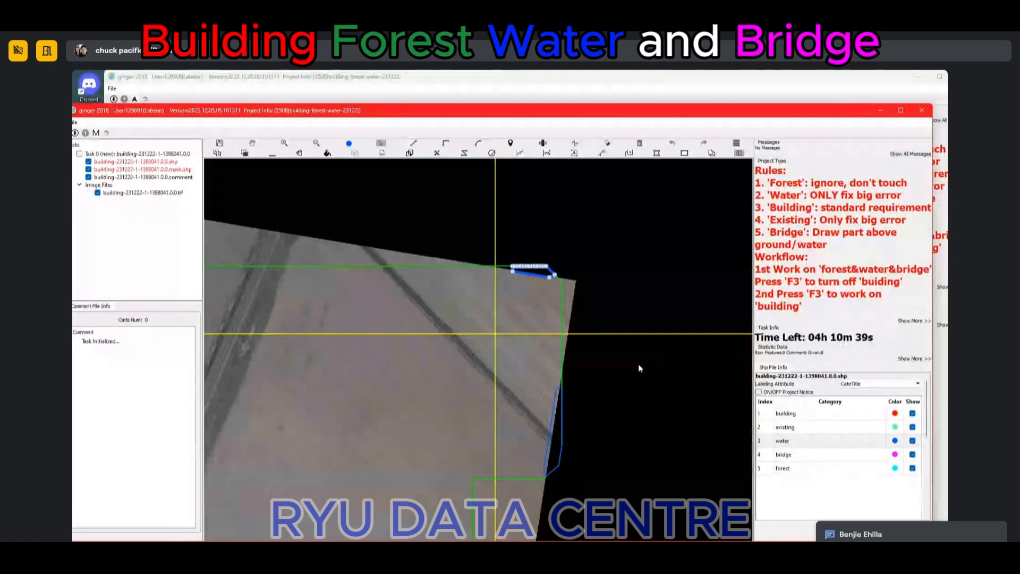
pyautogui.scroll(-2, 639, 362)
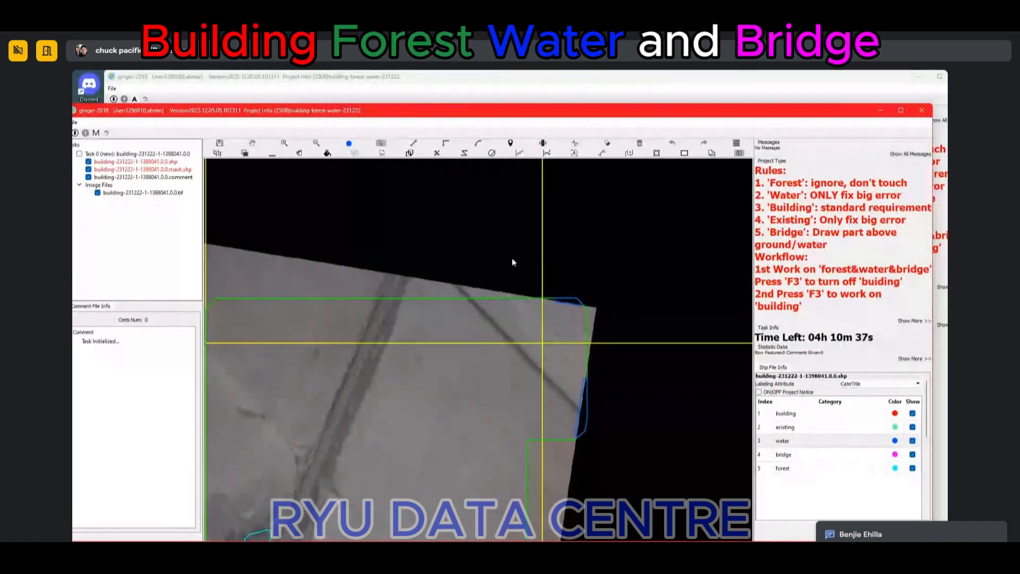
pyautogui.moveTo(511, 252); pyautogui.dragTo(678, 420)
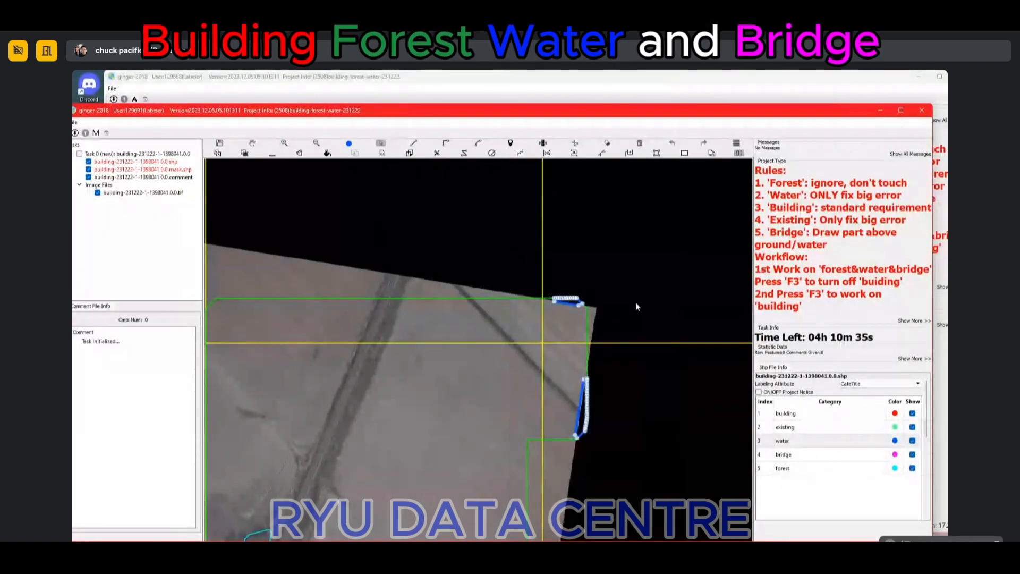
pyautogui.press('Delete')
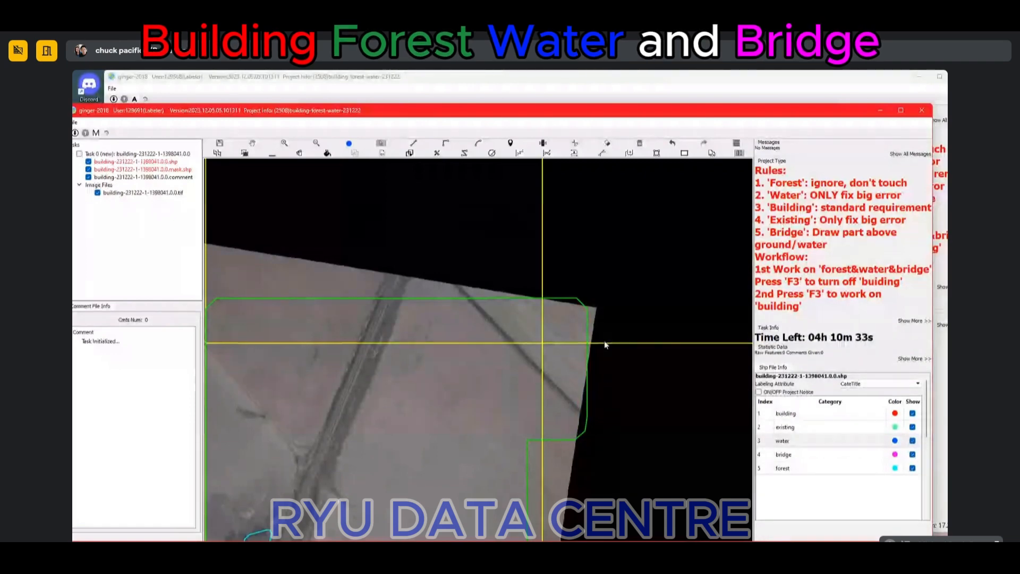
pyautogui.scroll(-3, 605, 344)
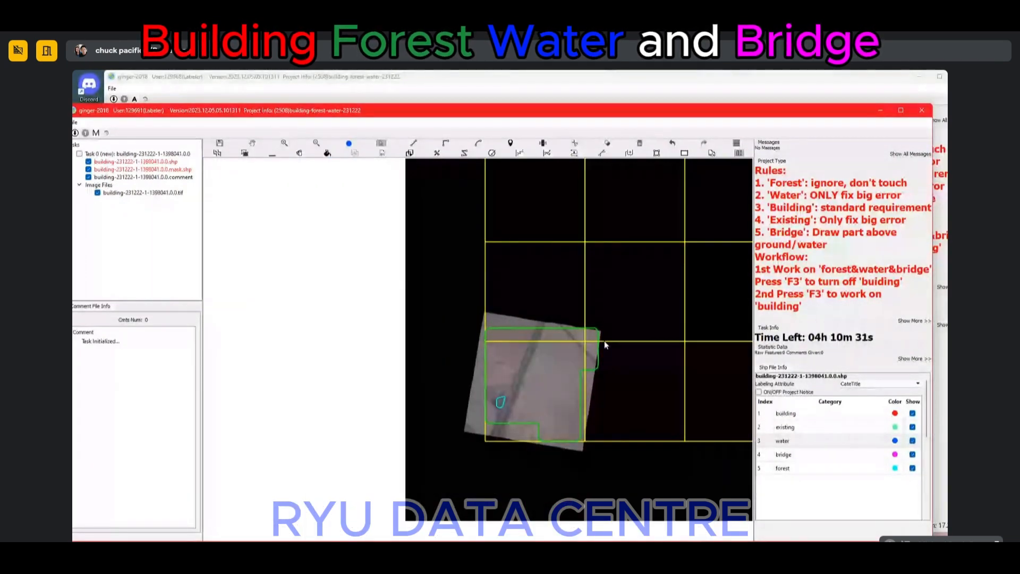
pyautogui.press('space')
pyautogui.press('space')
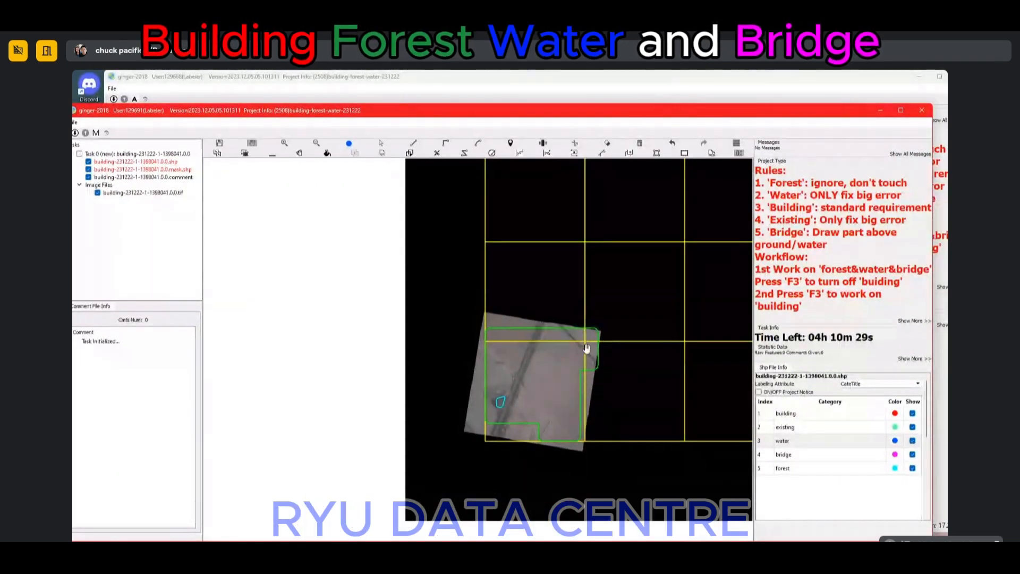
pyautogui.scroll(3, 588, 343)
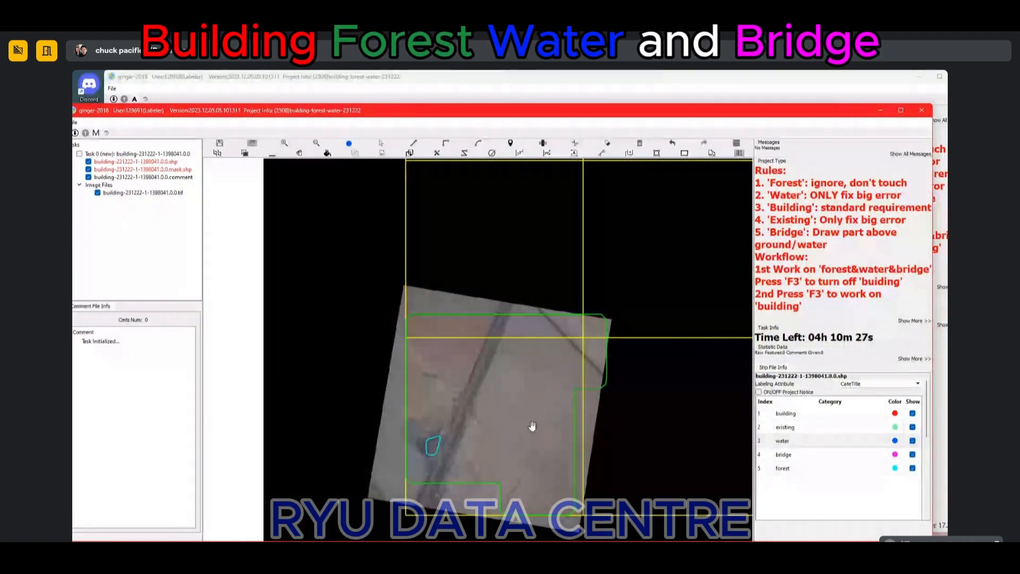
pyautogui.scroll(2, 532, 426)
pyautogui.click(301, 83)
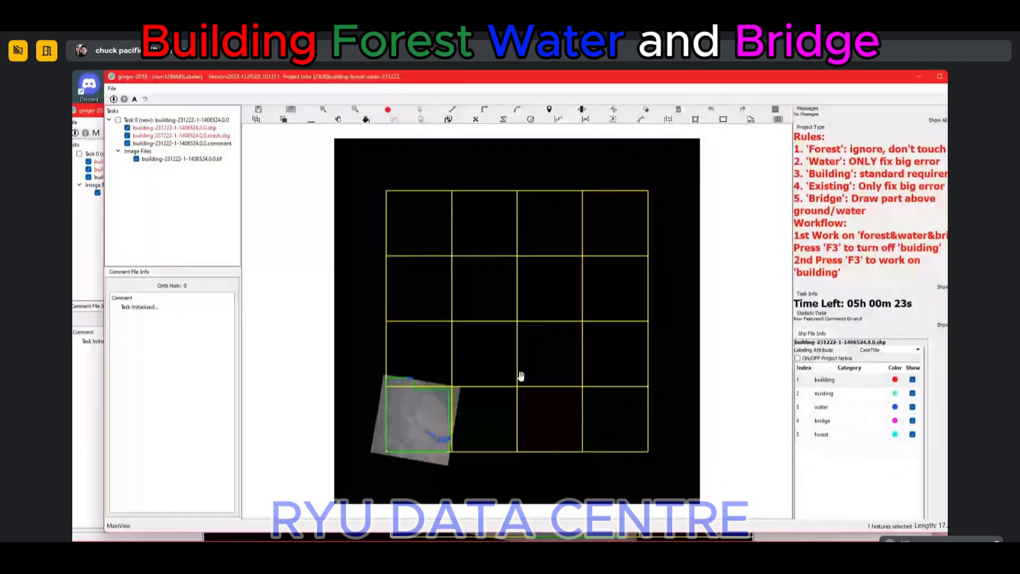
pyautogui.scroll(4, 434, 255)
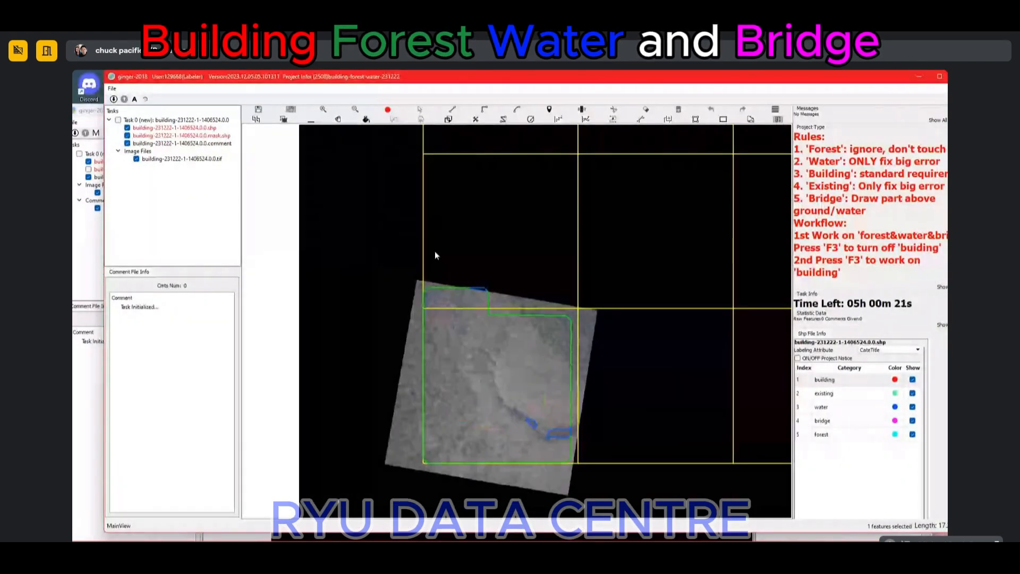
pyautogui.hotkey('ctrl', 'a')
pyautogui.press('Delete')
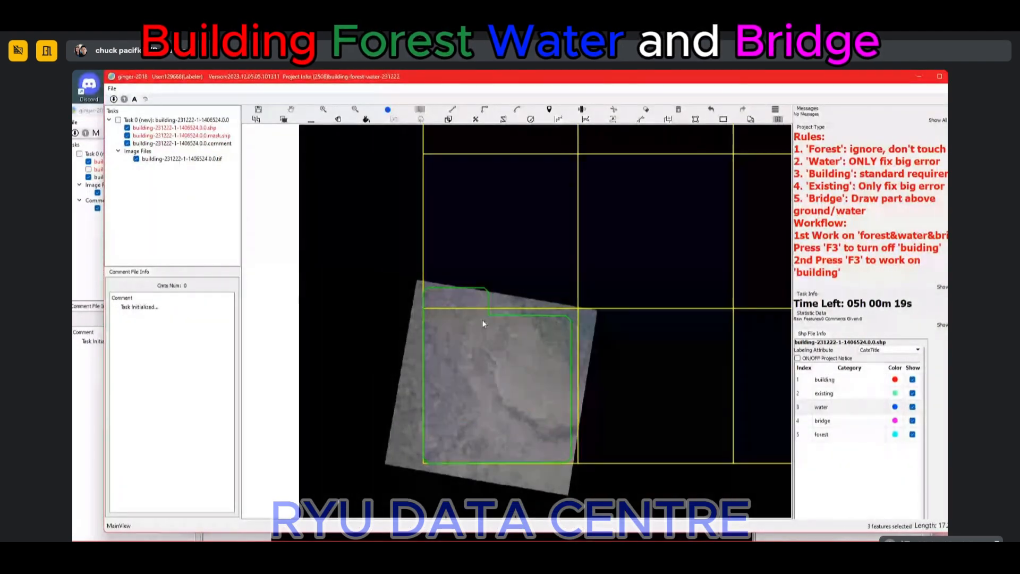
pyautogui.hotkey('ctrl', 'z')
# Step: Delete only the thin water polygon on the image's northern edge, keeping the two along the stream
pyautogui.scroll(4, 523, 373)
pyautogui.moveTo(523, 373); pyautogui.dragTo(506, 241)
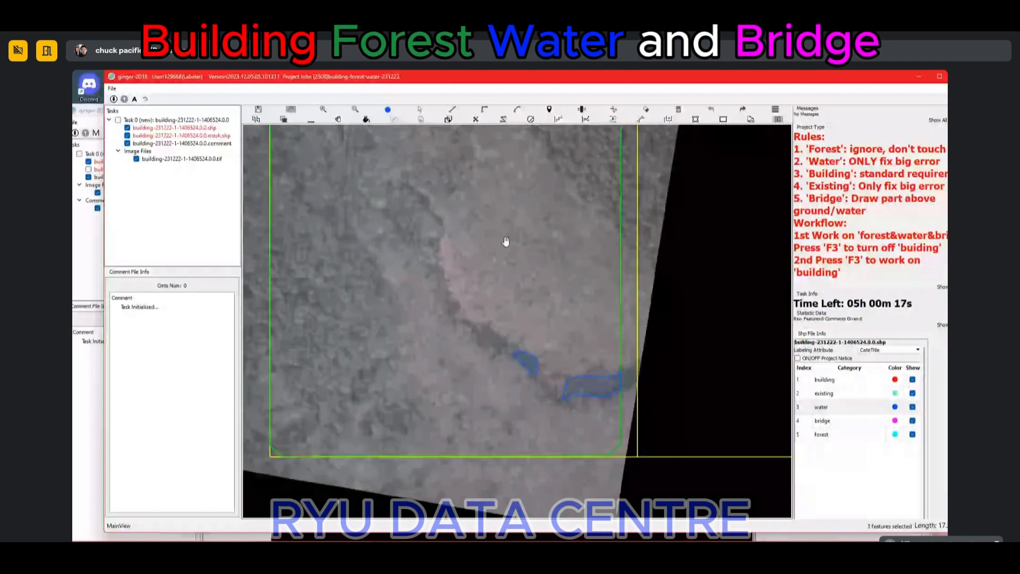
pyautogui.scroll(-2, 557, 395)
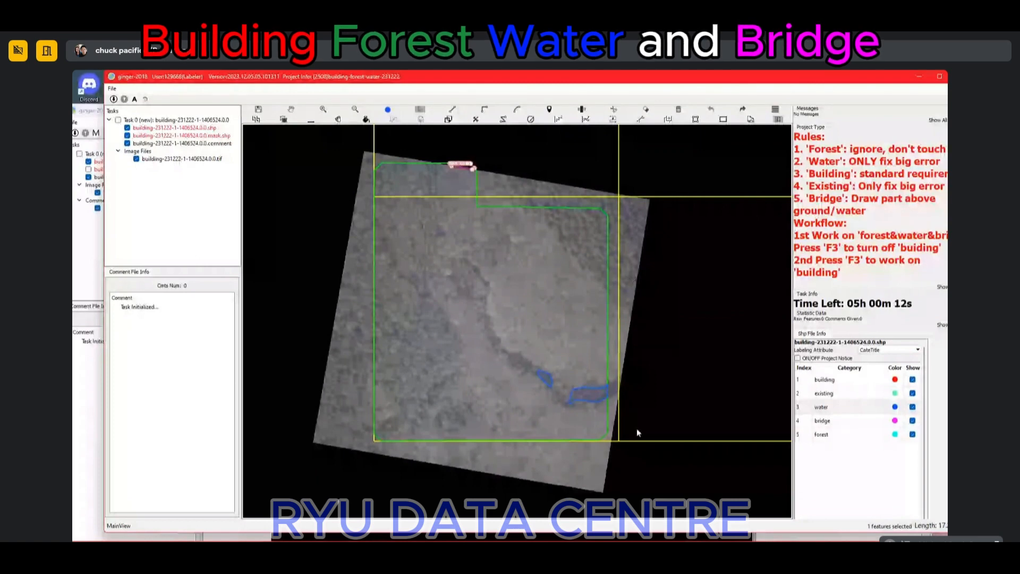
pyautogui.press('space')
# Step: Draw a water polygon around the dark stream section just northwest of the two existing water polygons
pyautogui.scroll(5, 589, 404)
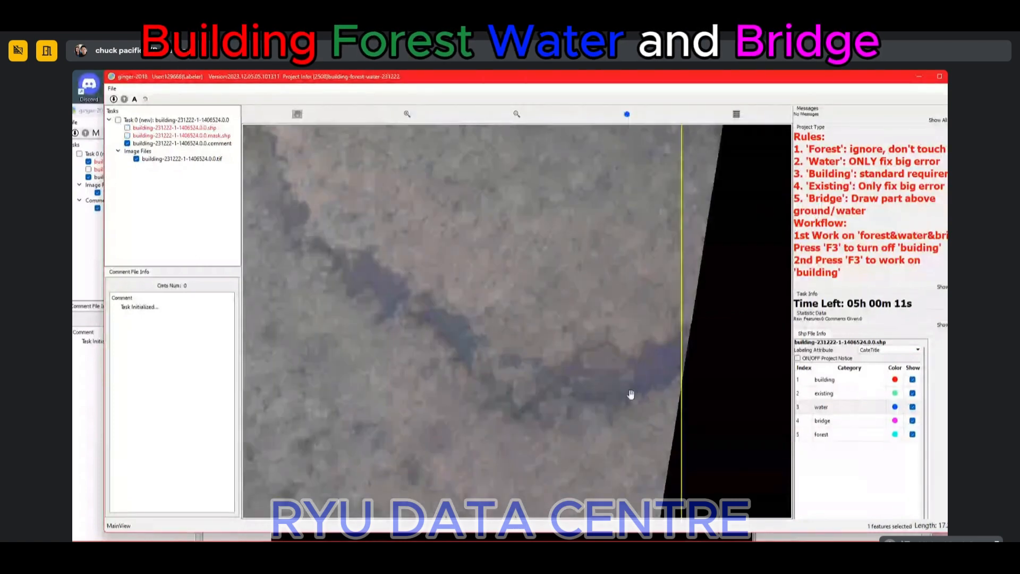
pyautogui.moveTo(405, 307); pyautogui.dragTo(468, 364)
pyautogui.press('space')
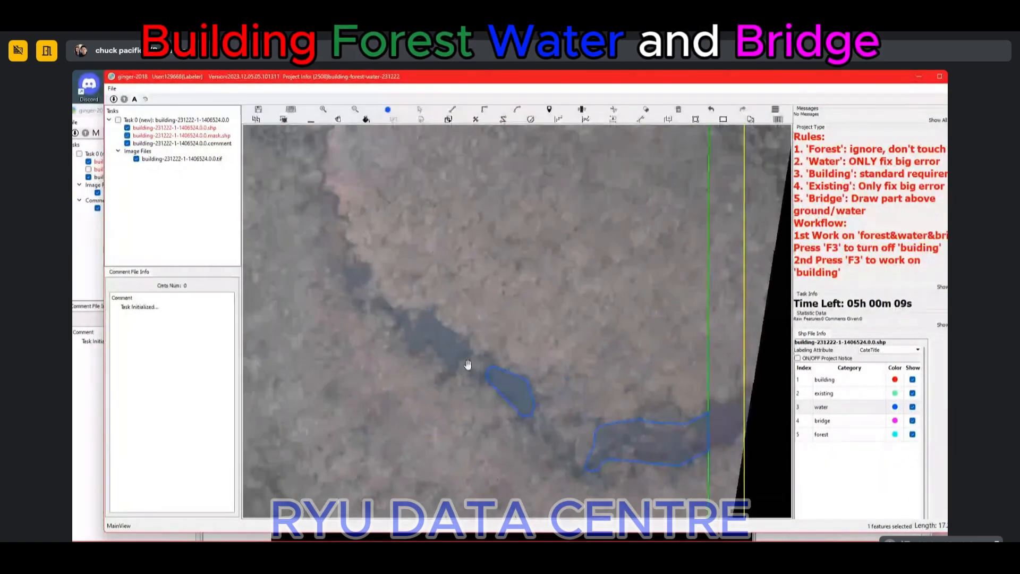
pyautogui.press('space')
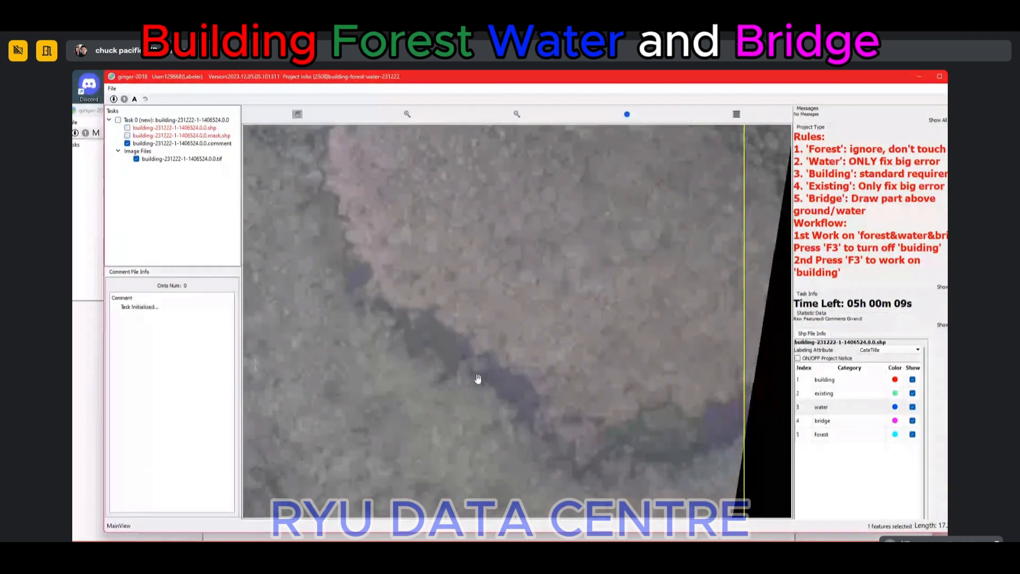
pyautogui.press('space')
pyautogui.press('space')
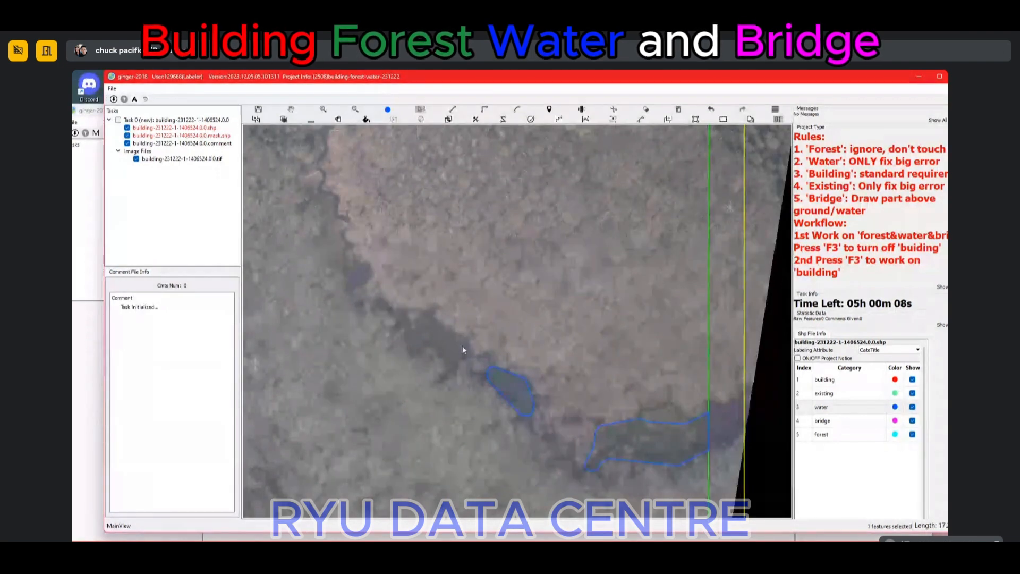
pyautogui.press('l')
pyautogui.click(470, 359)
pyautogui.click(454, 322)
pyautogui.click(390, 334)
pyautogui.click(446, 361)
pyautogui.doubleClick(456, 375)
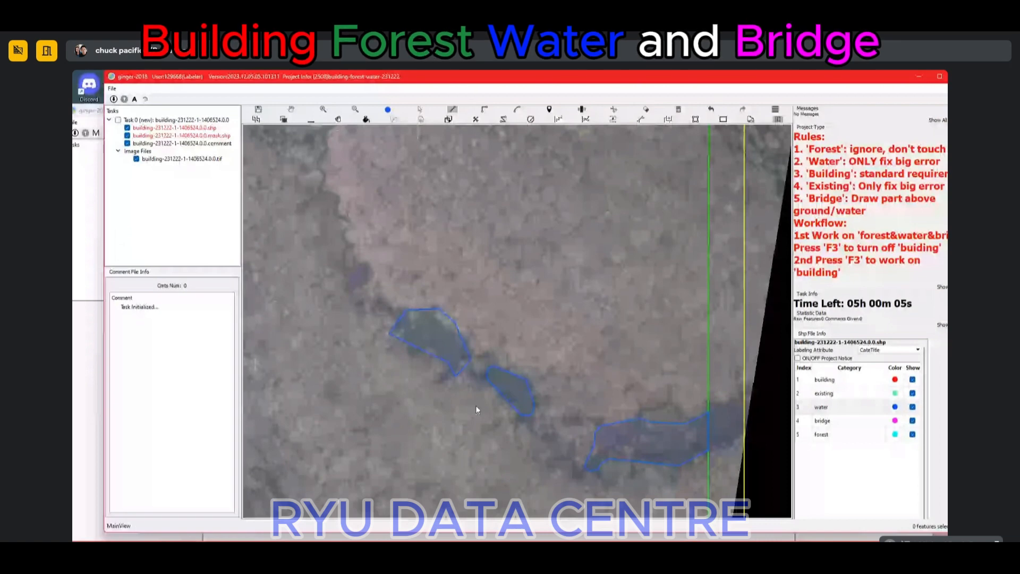
pyautogui.scroll(-5, 476, 410)
pyautogui.press('Escape')
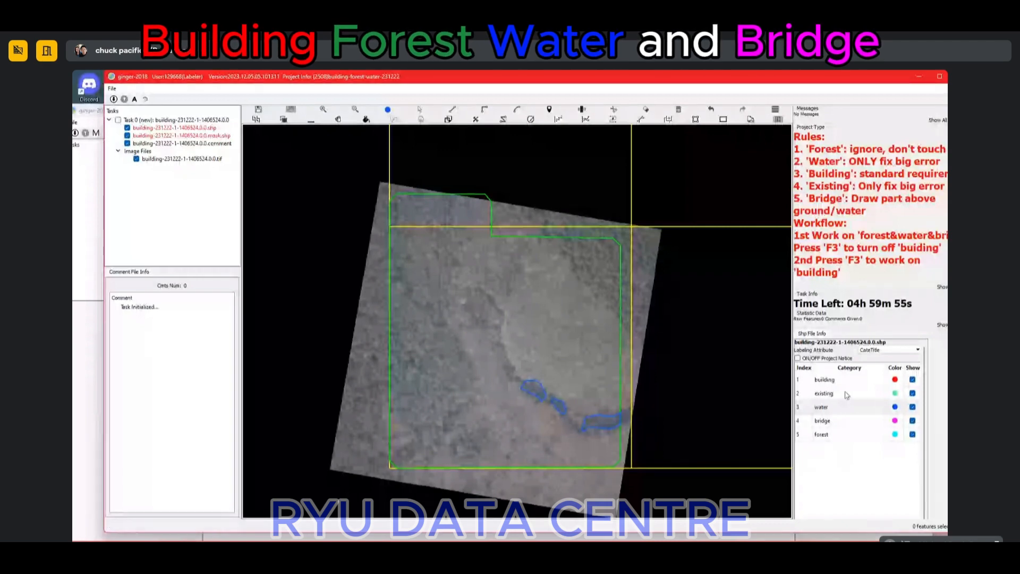
# Step: Draw a forest polygon over the wooded western, northern and northeastern parts of the image, leaving out the clearing around the stream
pyautogui.click(838, 435)
pyautogui.press('s')
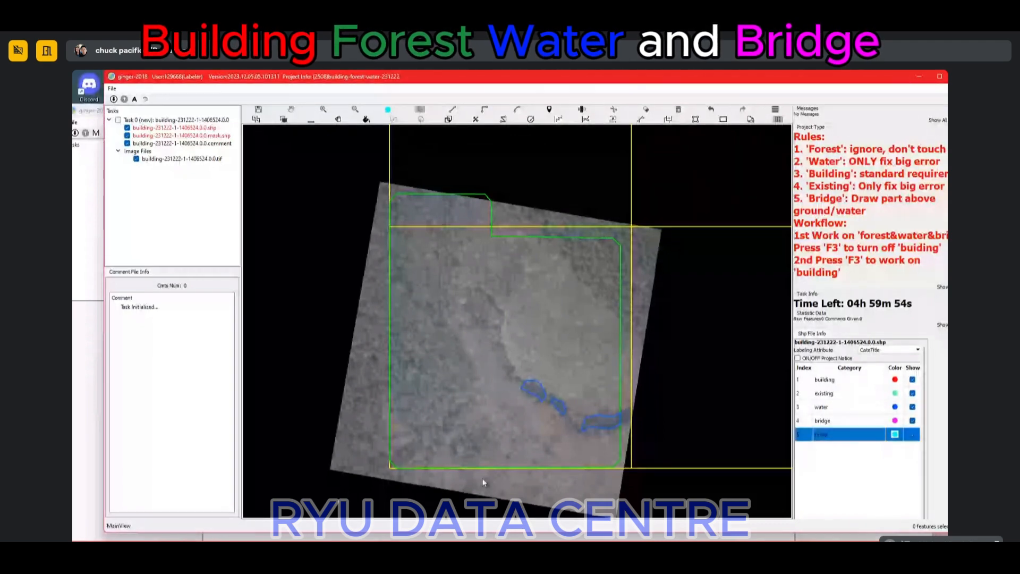
pyautogui.press('l')
pyautogui.click(448, 477)
pyautogui.click(477, 460)
pyautogui.click(482, 431)
pyautogui.click(469, 396)
pyautogui.click(437, 315)
pyautogui.click(442, 287)
pyautogui.click(454, 264)
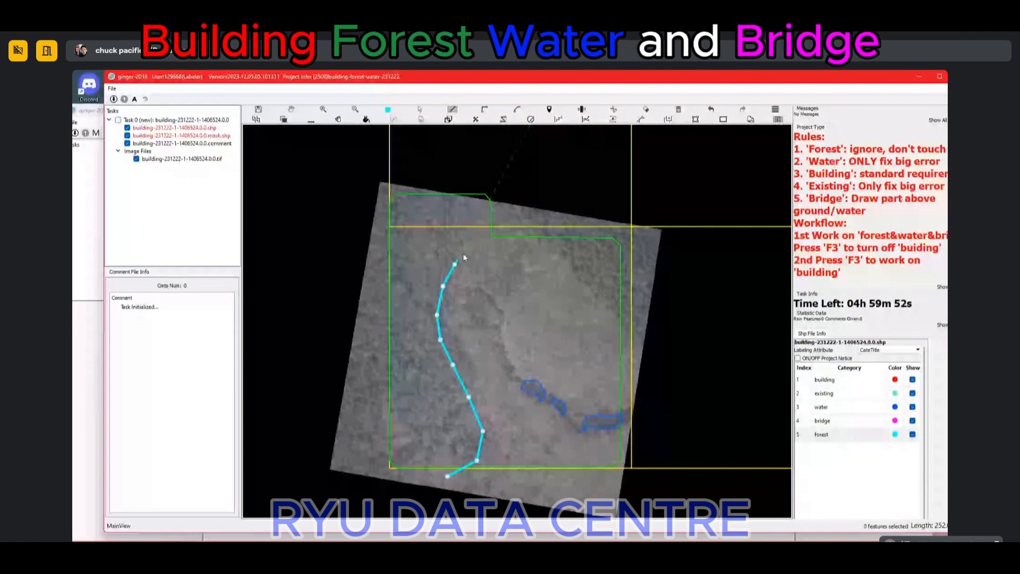
pyautogui.click(469, 249)
pyautogui.click(529, 248)
pyautogui.click(549, 252)
pyautogui.click(566, 269)
pyautogui.click(588, 290)
pyautogui.click(645, 334)
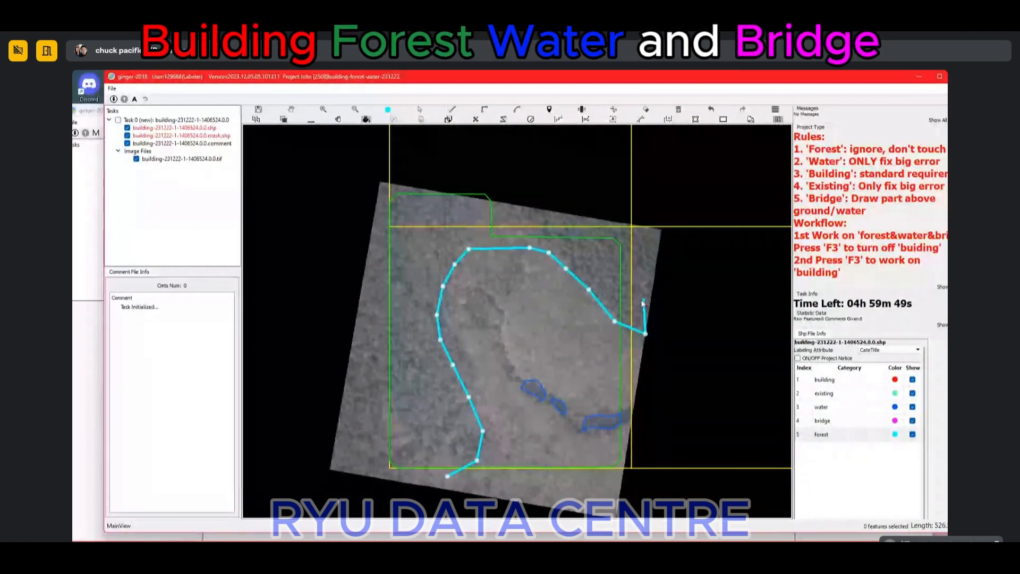
pyautogui.rightClick(575, 264)
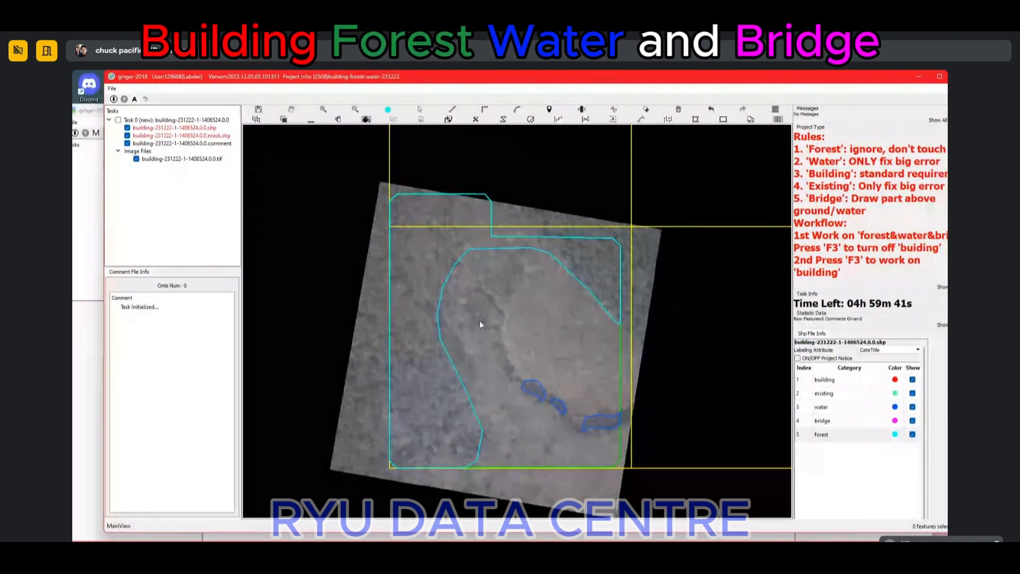
pyautogui.click(76, 214)
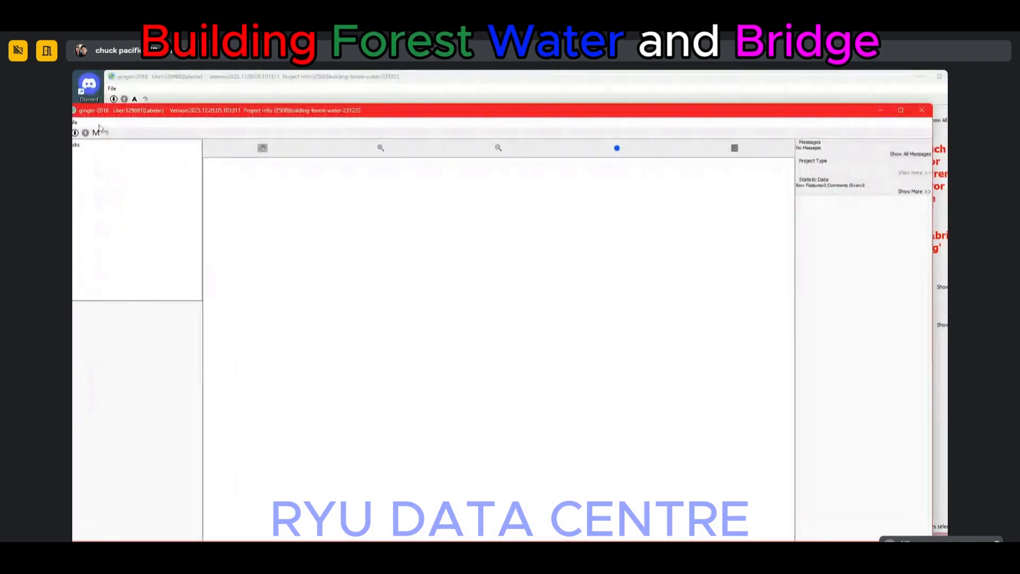
pyautogui.click(96, 133)
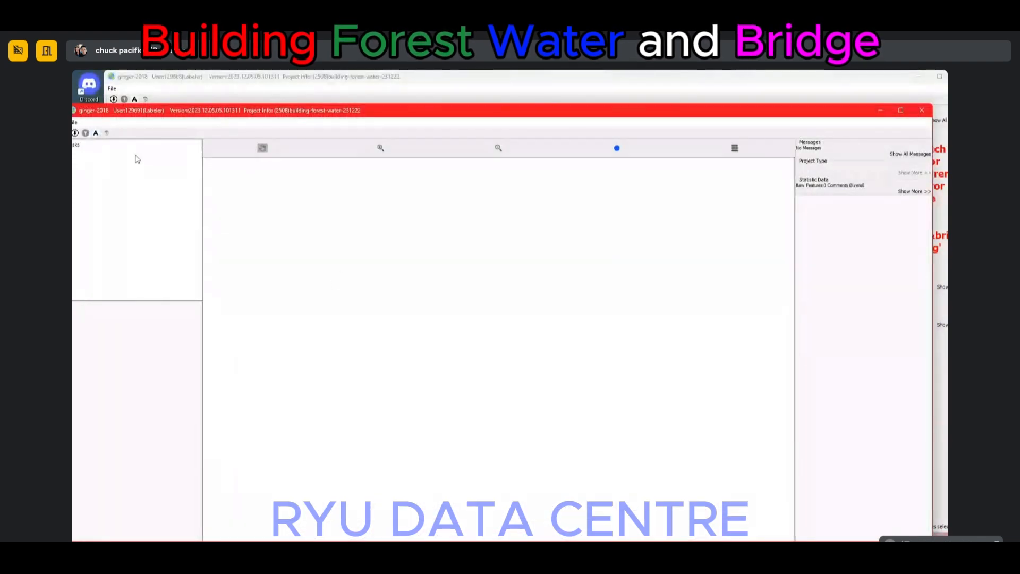
pyautogui.click(343, 98)
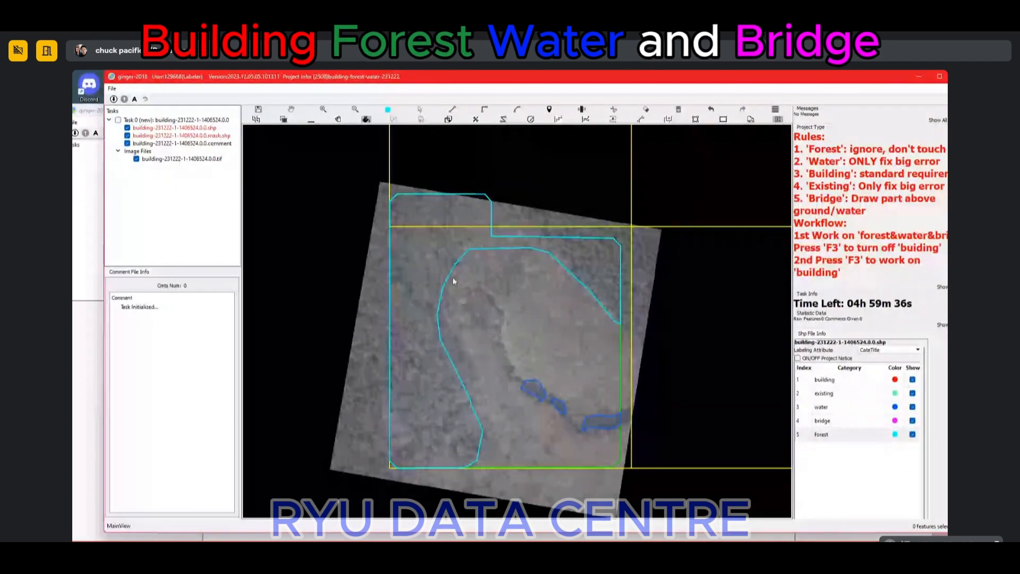
# Step: Check the image without labels and draw a forest boundary across the northern clearing, adding the area between the forest's western edge and northeastern corner
pyautogui.press('F3')
pyautogui.scroll(2, 453, 277)
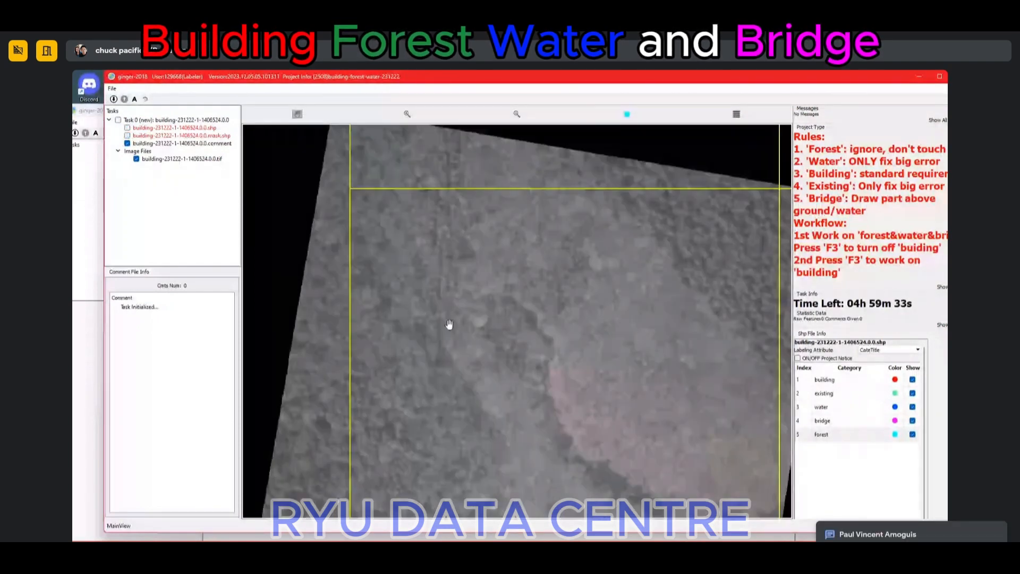
pyautogui.press('F3')
pyautogui.scroll(-3, 463, 407)
pyautogui.press('l')
pyautogui.click(430, 381)
pyautogui.click(440, 359)
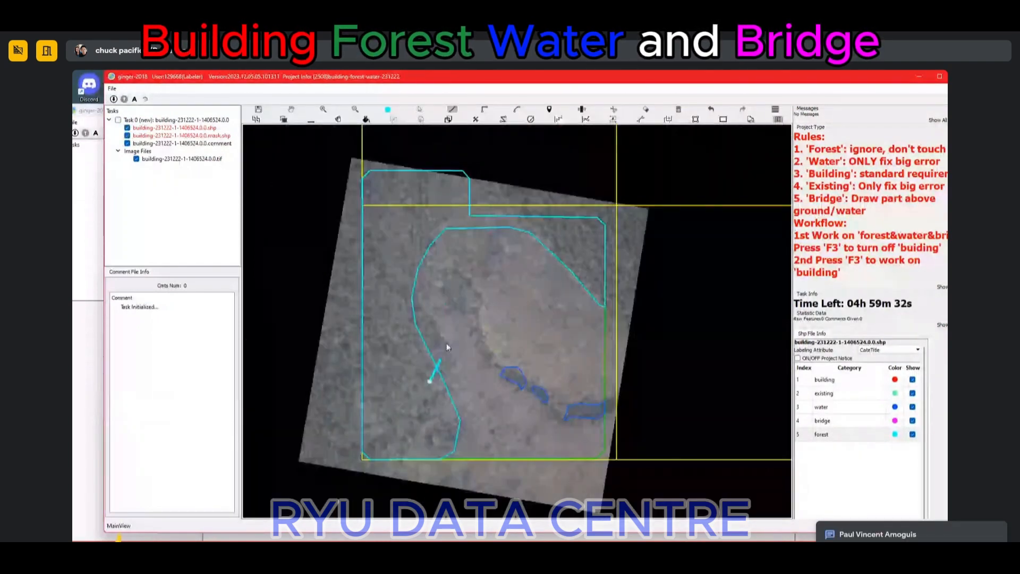
pyautogui.click(450, 304)
pyautogui.click(464, 281)
pyautogui.click(489, 264)
pyautogui.click(529, 245)
pyautogui.click(557, 242)
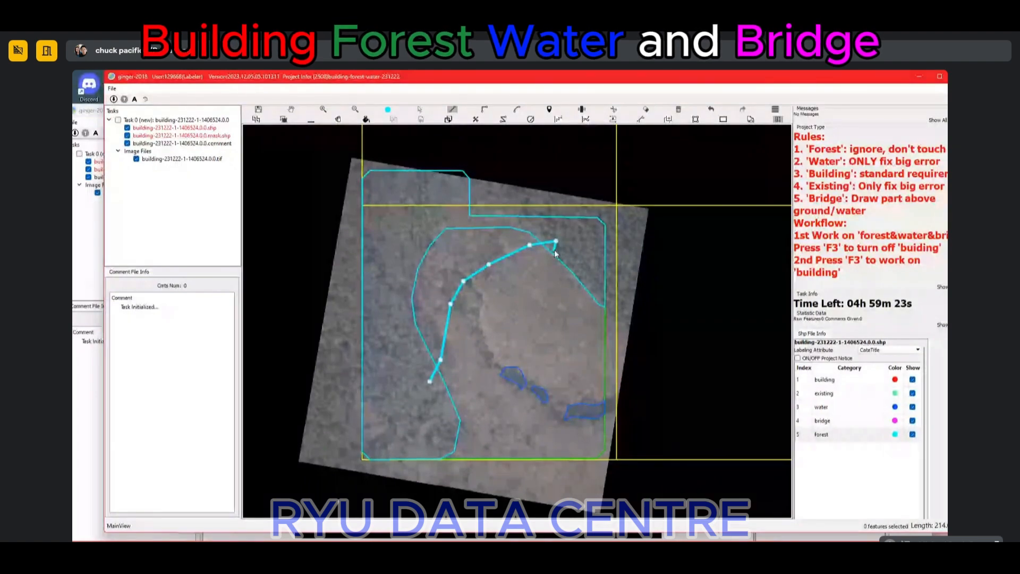
pyautogui.rightClick(482, 255)
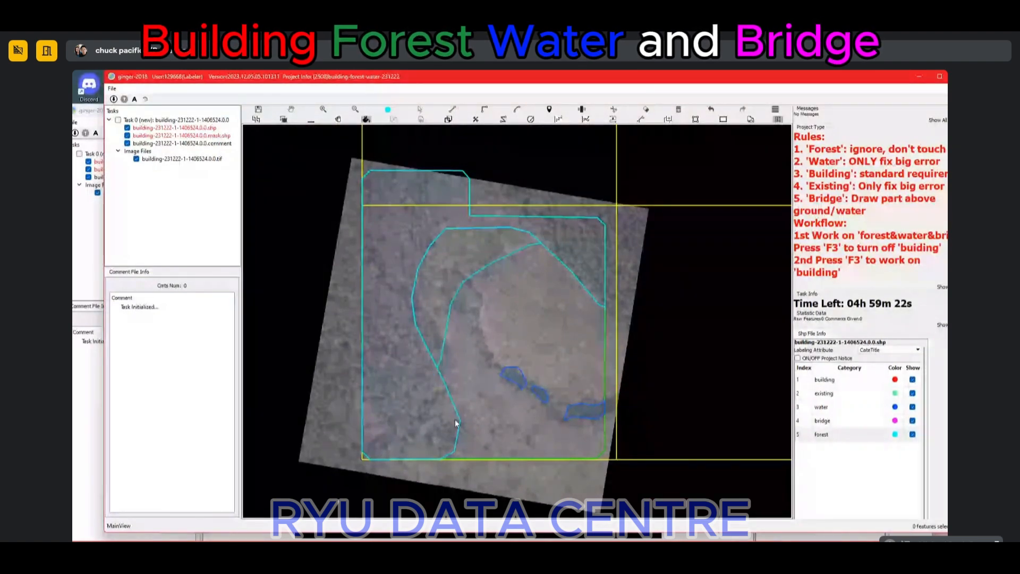
# Step: Merge the added northern forest area with the large forest polygon and save the task
pyautogui.press('s')
pyautogui.moveTo(509, 313); pyautogui.dragTo(390, 252)
pyautogui.press('m')
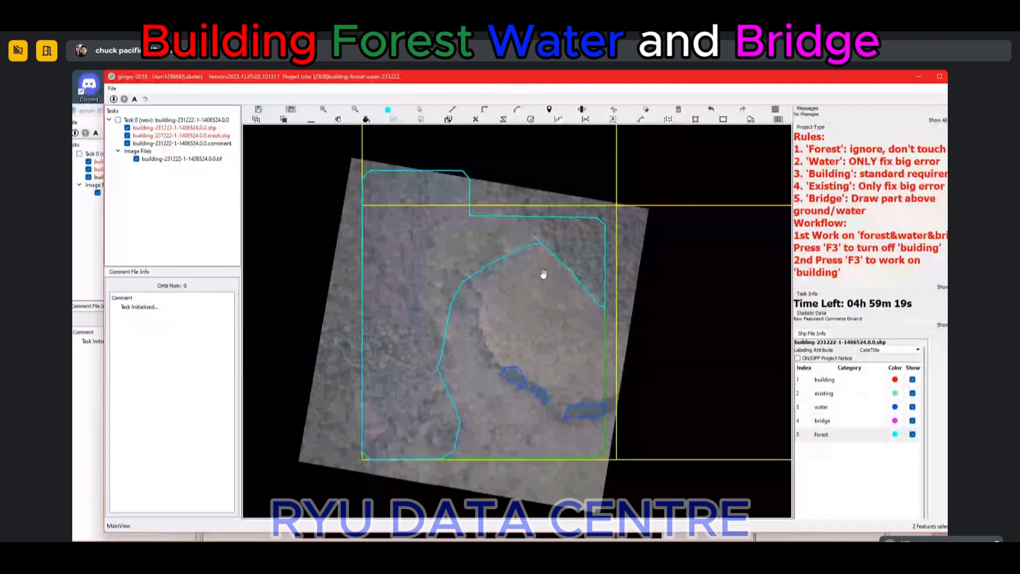
pyautogui.scroll(-3, 478, 262)
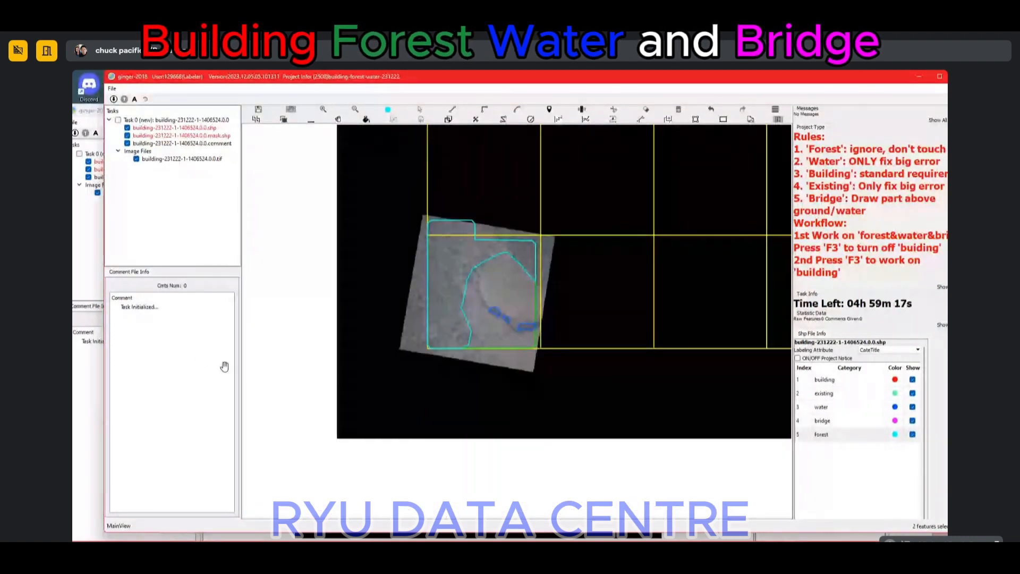
pyautogui.hotkey('ctrl', 's')
pyautogui.click(77, 419)
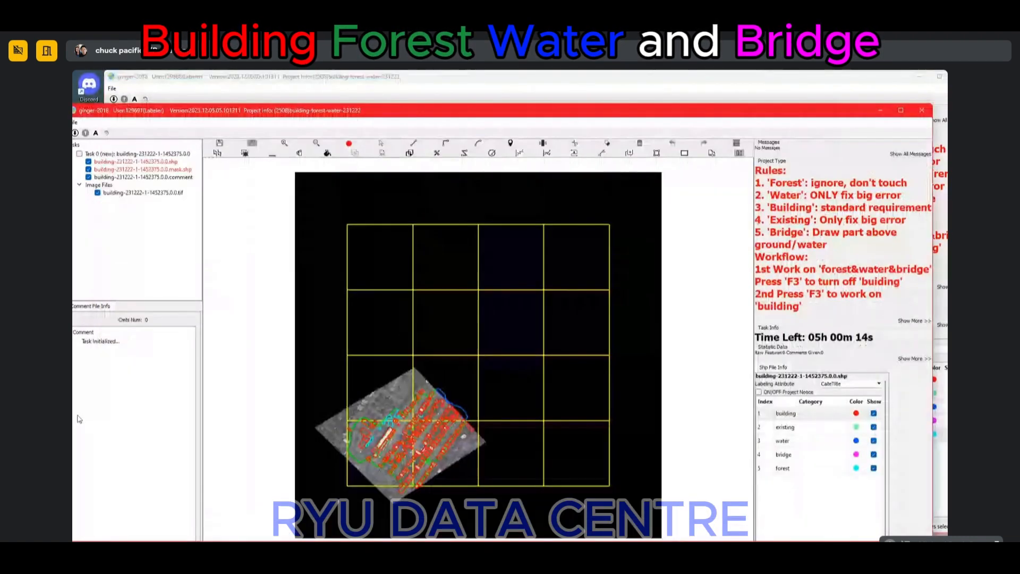
pyautogui.press('space')
pyautogui.press('space')
pyautogui.scroll(6, 340, 442)
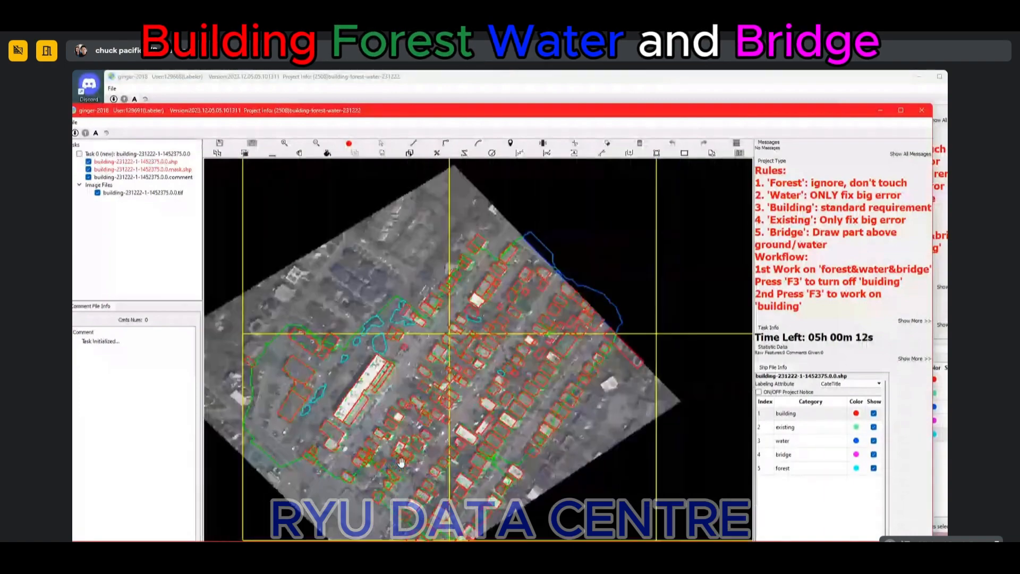
pyautogui.moveTo(472, 533); pyautogui.dragTo(505, 503)
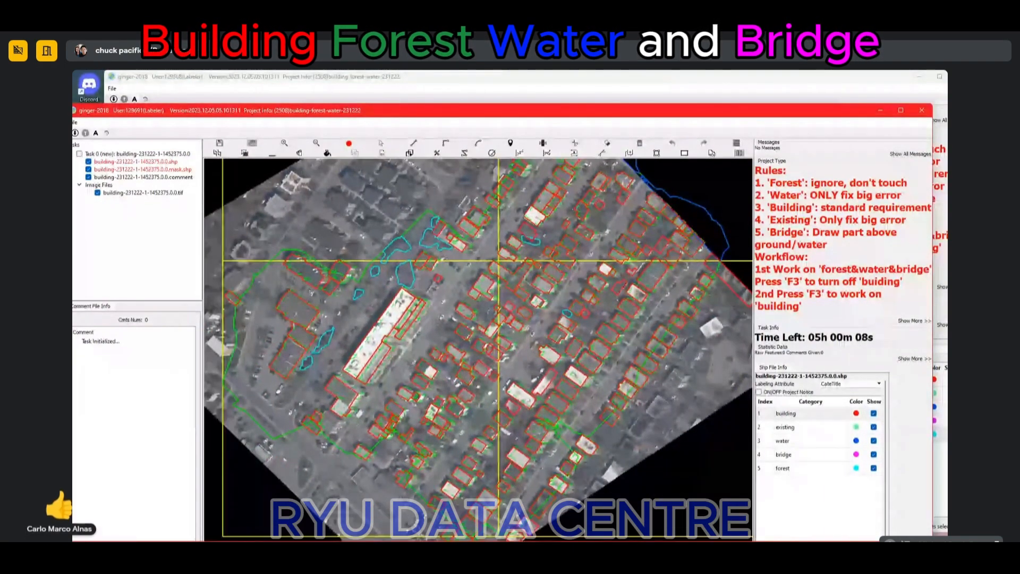
# Step: Check the Google Meet in-call messages and return to the annotation window to view the road near the image's southwestern edge
pyautogui.click(543, 508)
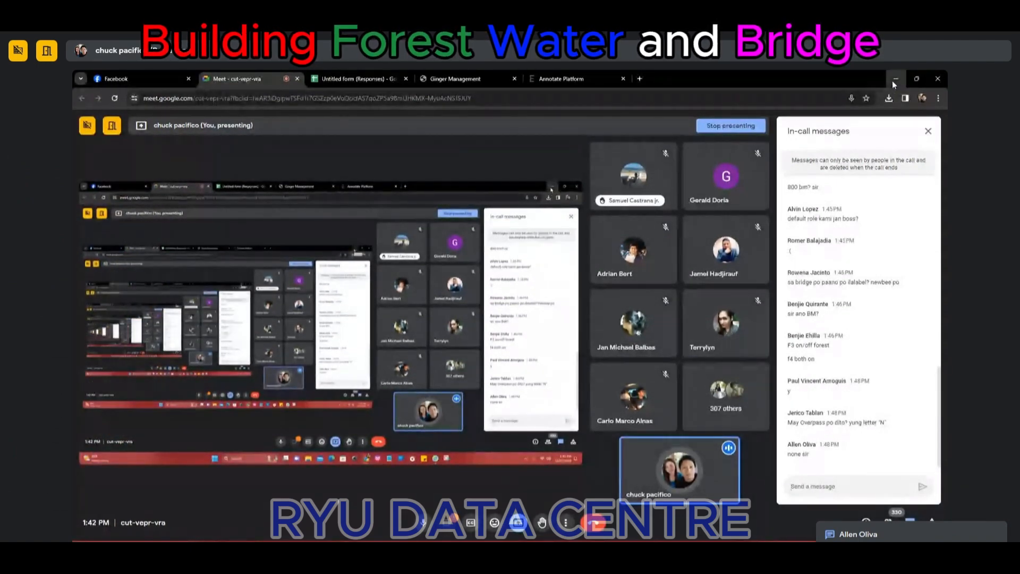
pyautogui.click(895, 80)
pyautogui.moveTo(433, 410); pyautogui.dragTo(549, 302)
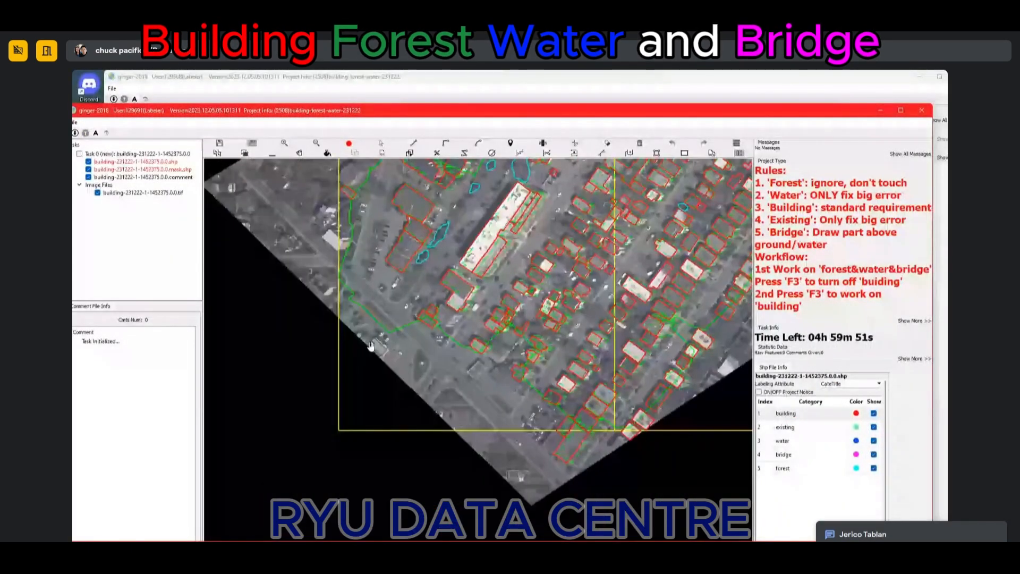
pyautogui.scroll(1, 348, 287)
pyautogui.scroll(4, 420, 328)
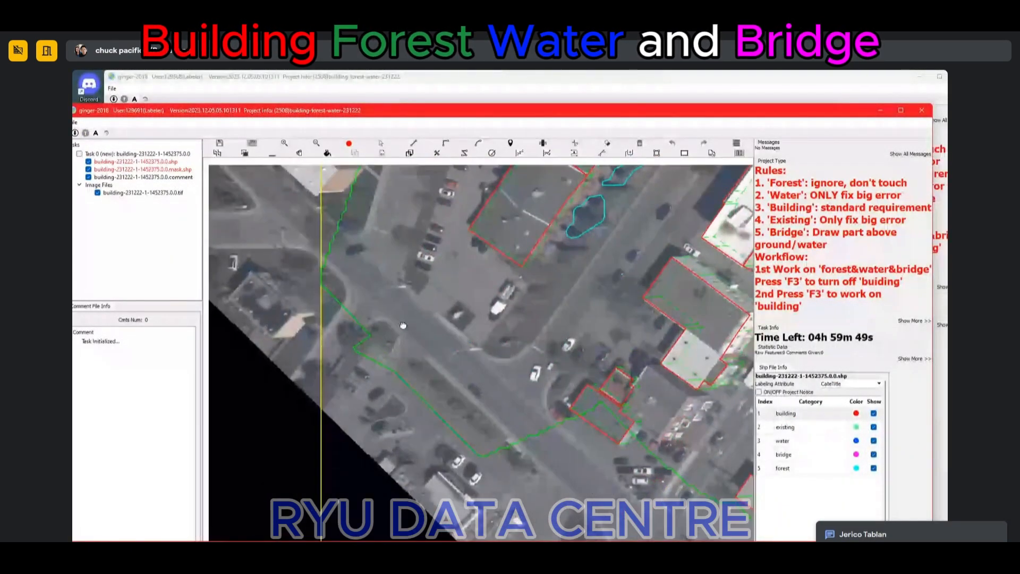
pyautogui.scroll(-1, 420, 327)
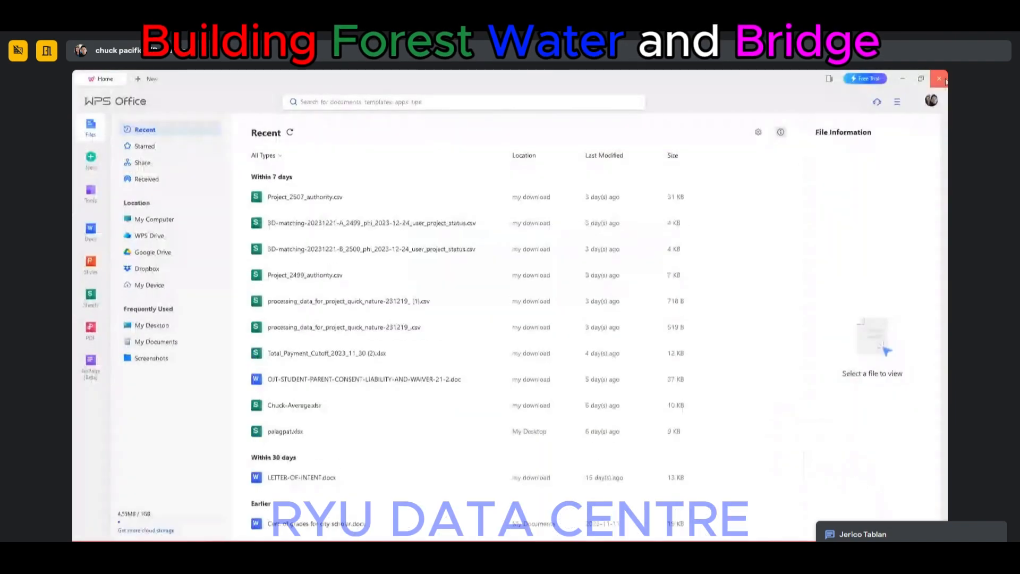
# Step: Close the WPS Office window and check the Google Meet in-call messages again
pyautogui.click(945, 79)
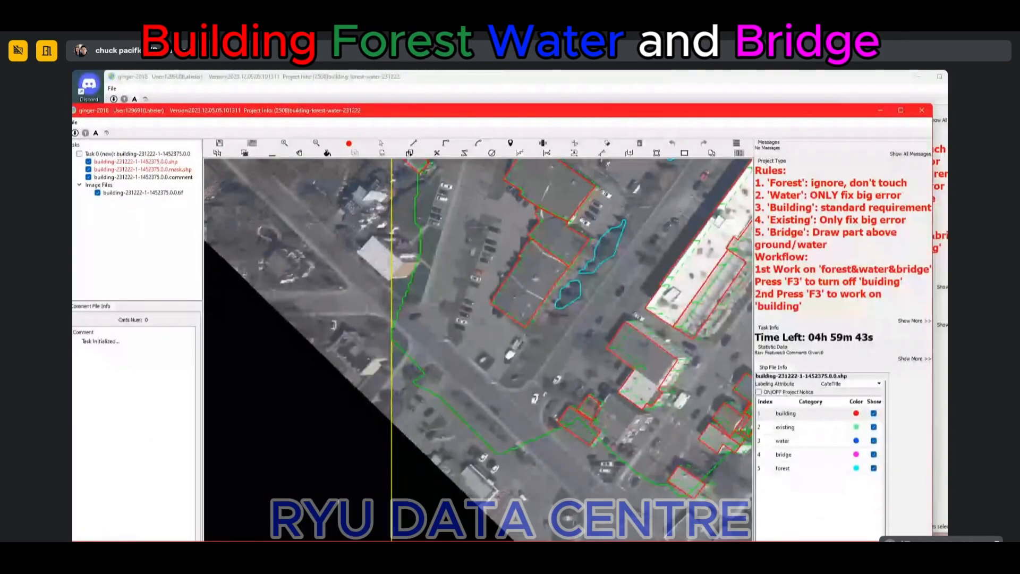
pyautogui.click(554, 506)
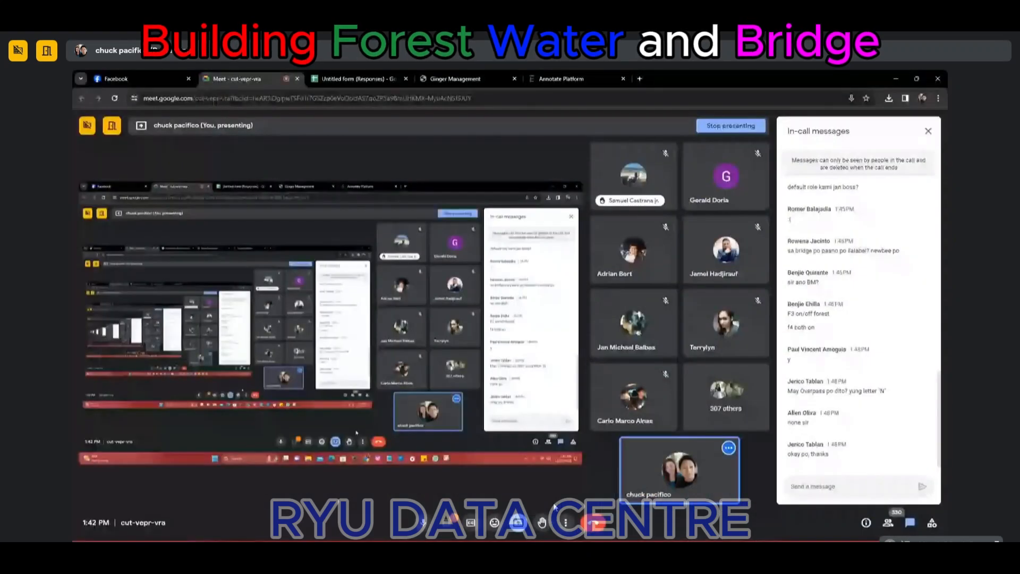
pyautogui.click(895, 80)
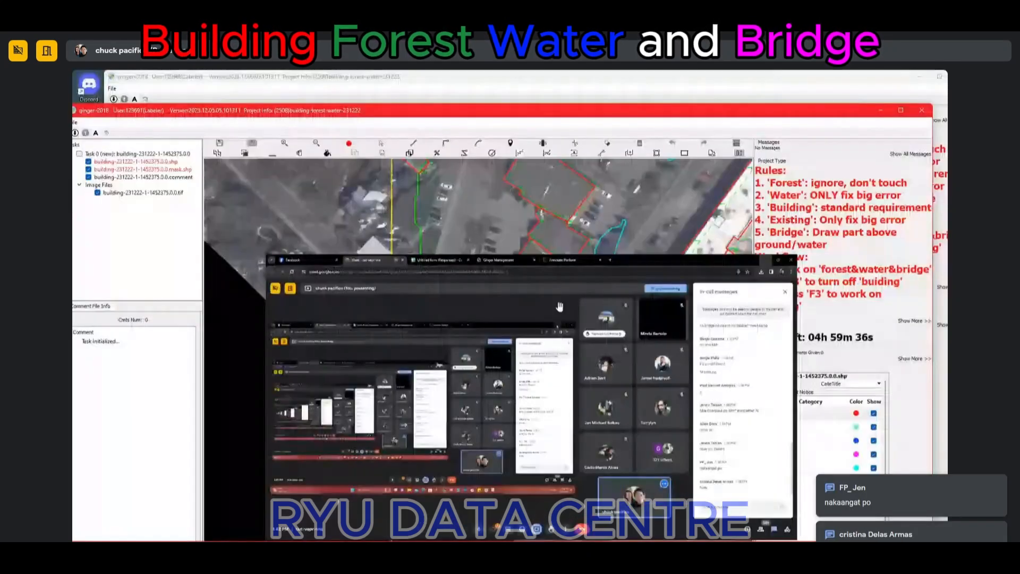
# Step: Draw a four-corner example bridge polygon over the diagonal road section near the image's southwestern edge
pyautogui.scroll(3, 416, 348)
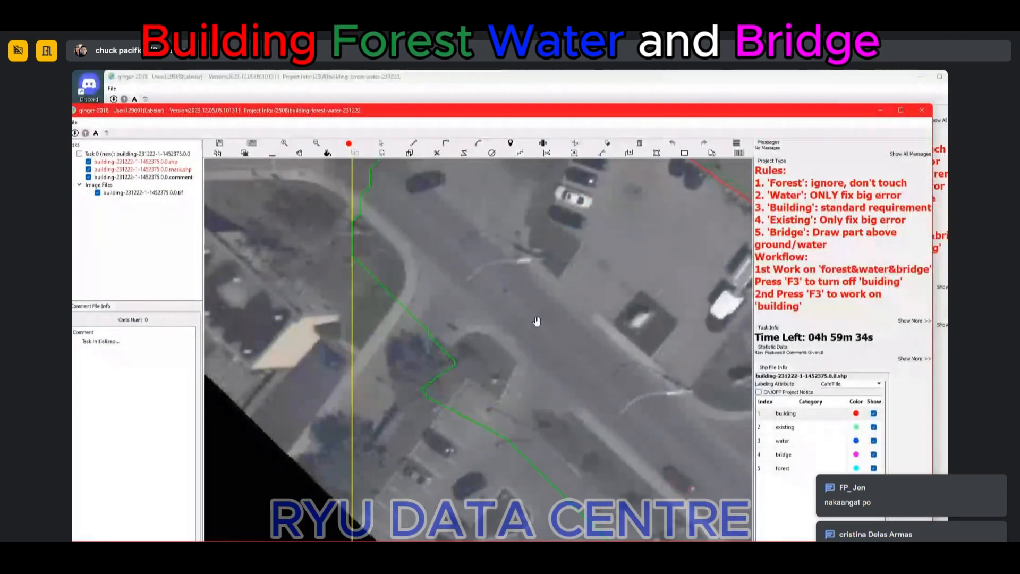
pyautogui.scroll(-1, 538, 321)
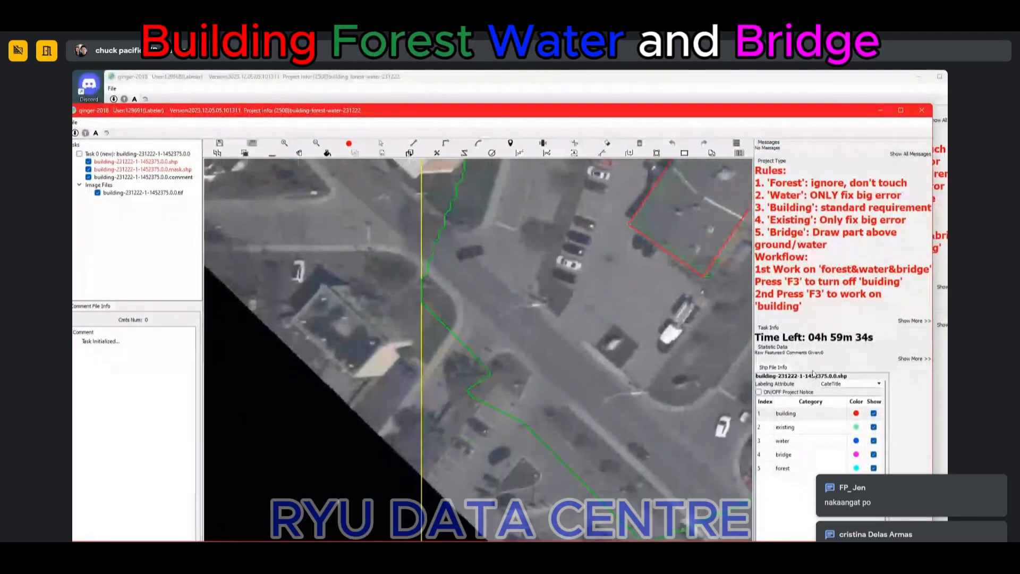
pyautogui.click(791, 456)
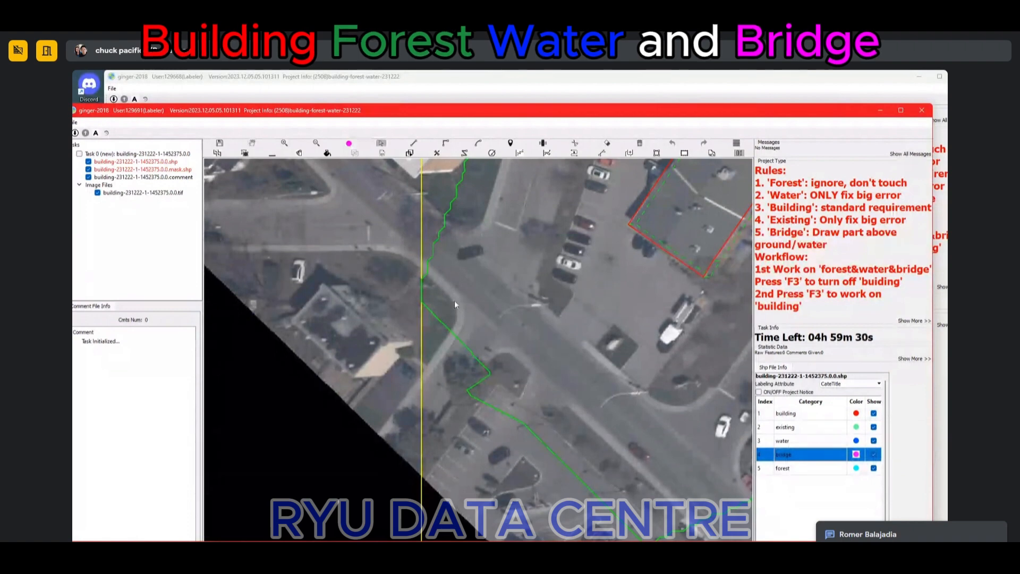
pyautogui.click(451, 283)
pyautogui.click(623, 452)
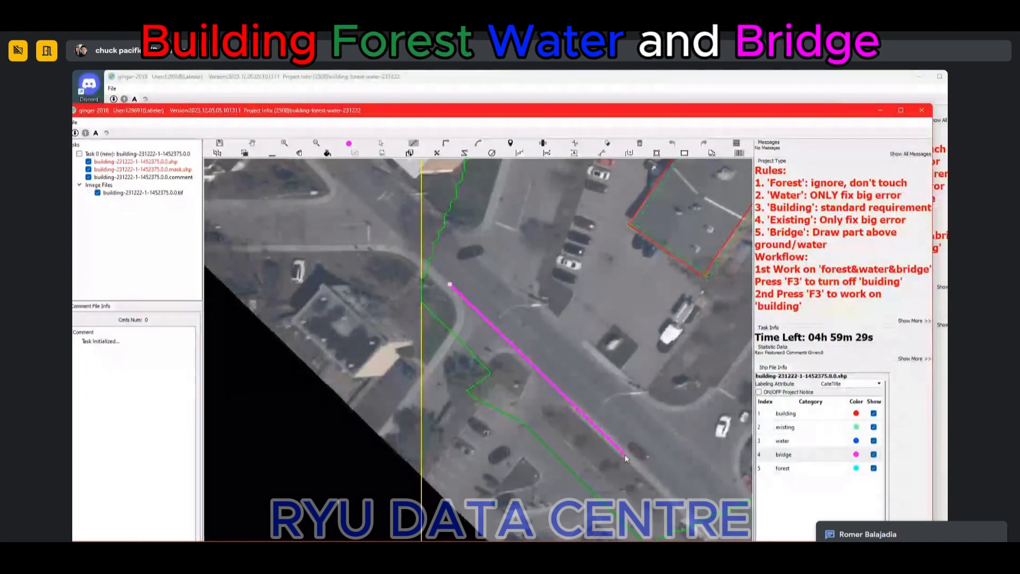
pyautogui.click(657, 410)
pyautogui.click(485, 258)
pyautogui.rightClick(522, 275)
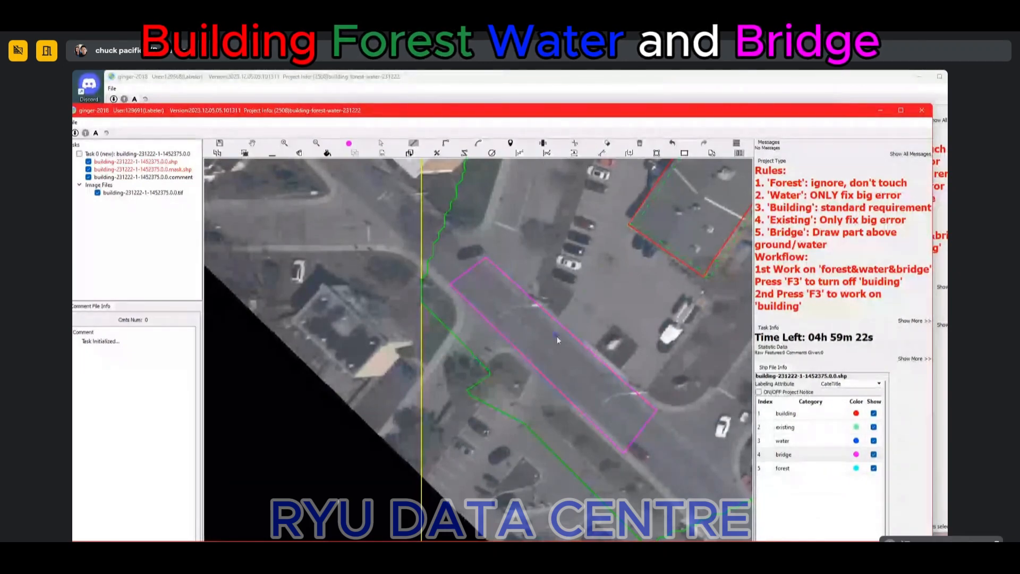
pyautogui.scroll(-2, 506, 297)
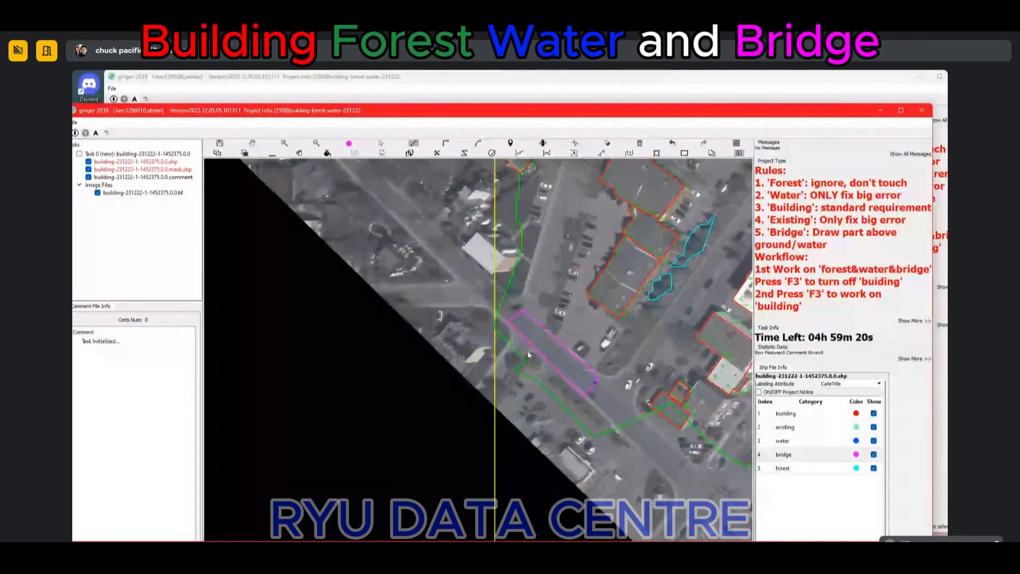
pyautogui.scroll(2, 569, 364)
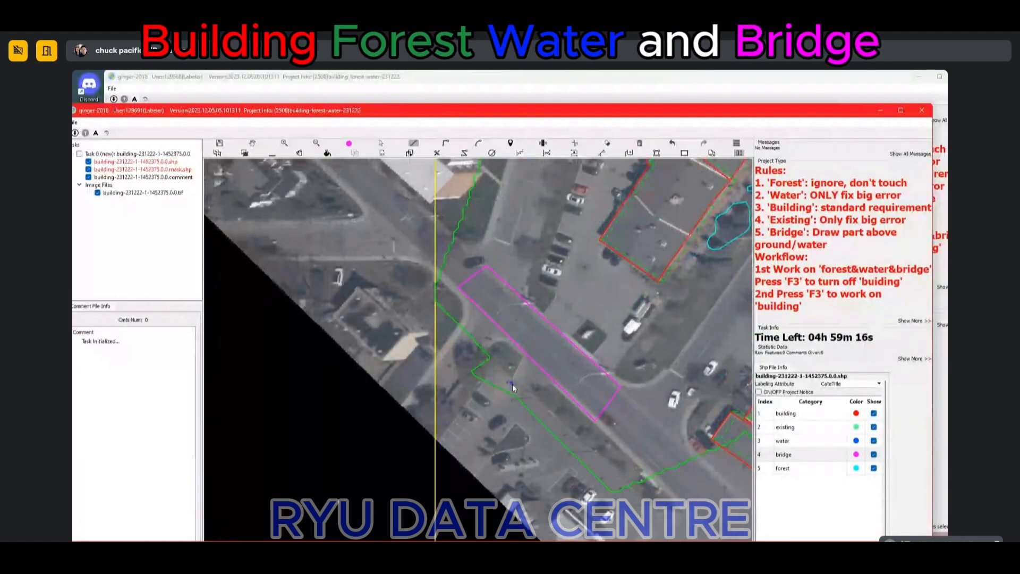
# Step: Delete the example bridge polygon from the diagonal road
pyautogui.press('s')
pyautogui.moveTo(583, 298); pyautogui.dragTo(490, 382)
pyautogui.press('Delete')
pyautogui.click(574, 551)
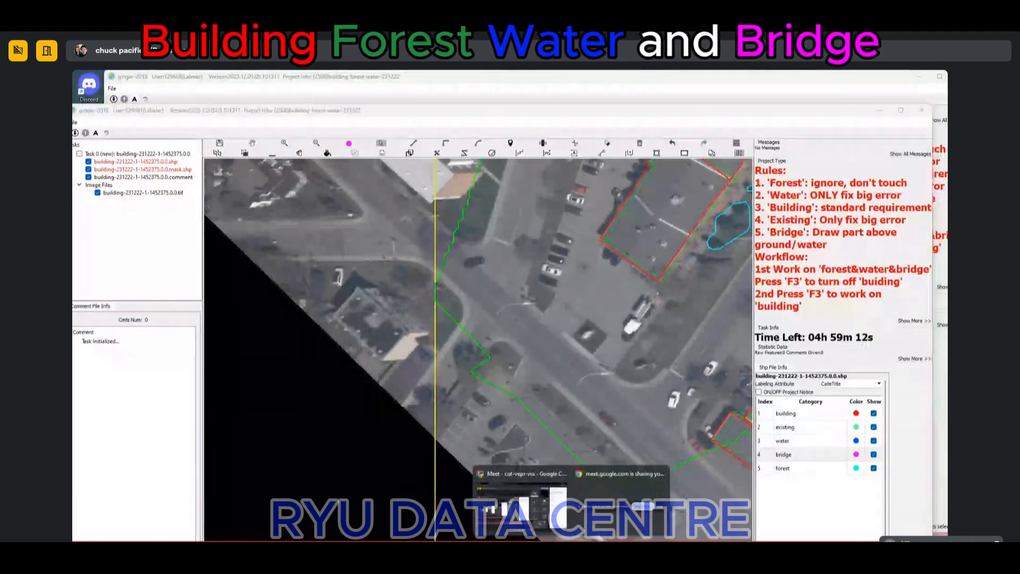
pyautogui.click(549, 510)
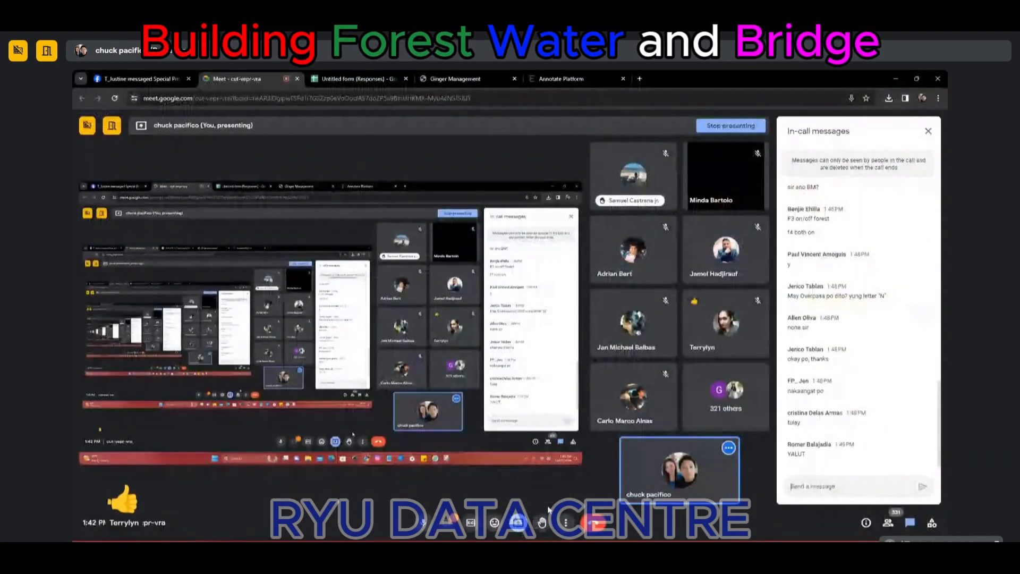
pyautogui.click(896, 79)
pyautogui.moveTo(645, 281); pyautogui.dragTo(446, 367)
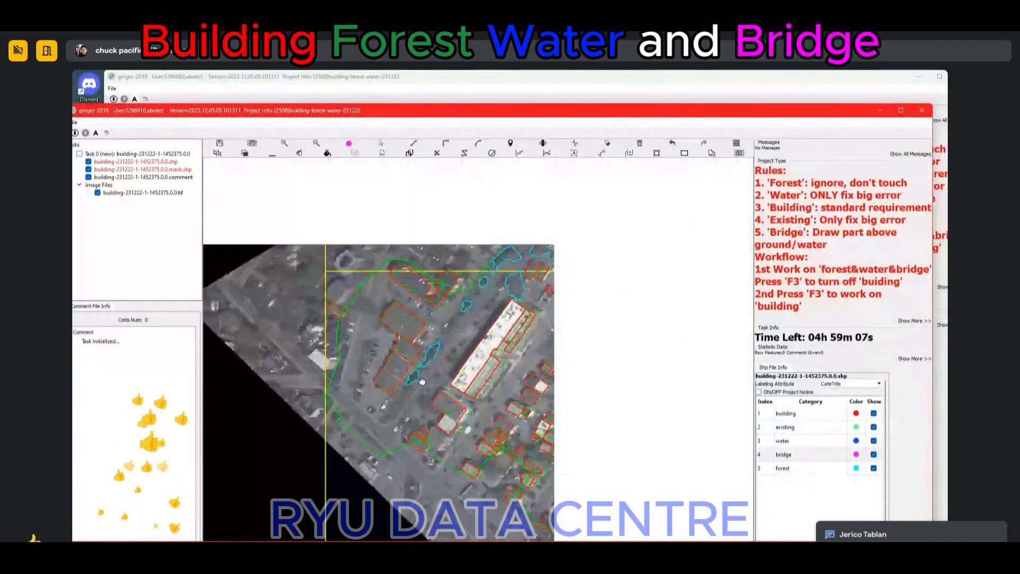
pyautogui.moveTo(556, 222); pyautogui.dragTo(381, 275)
pyautogui.scroll(-1, 381, 275)
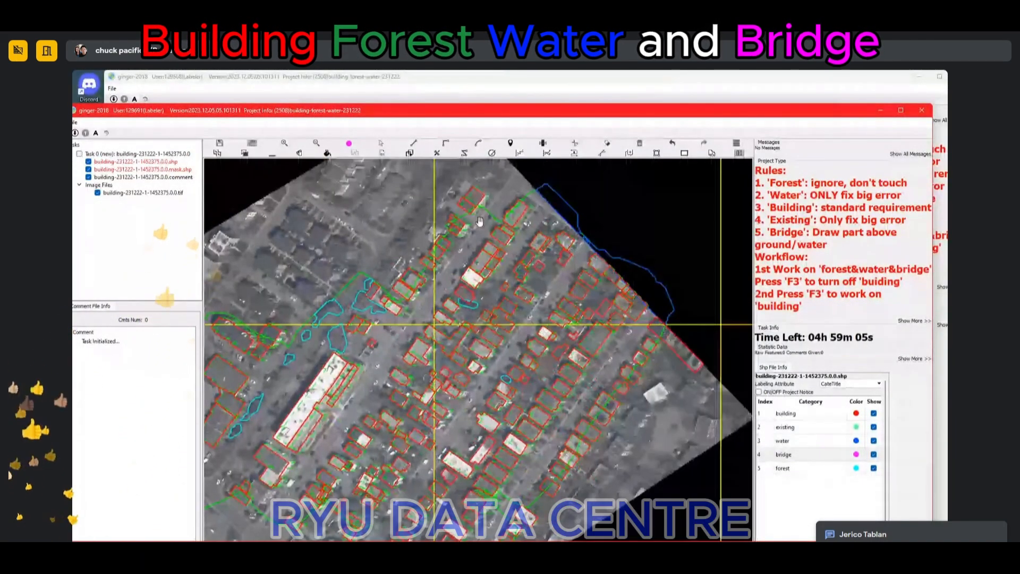
pyautogui.scroll(-1, 531, 361)
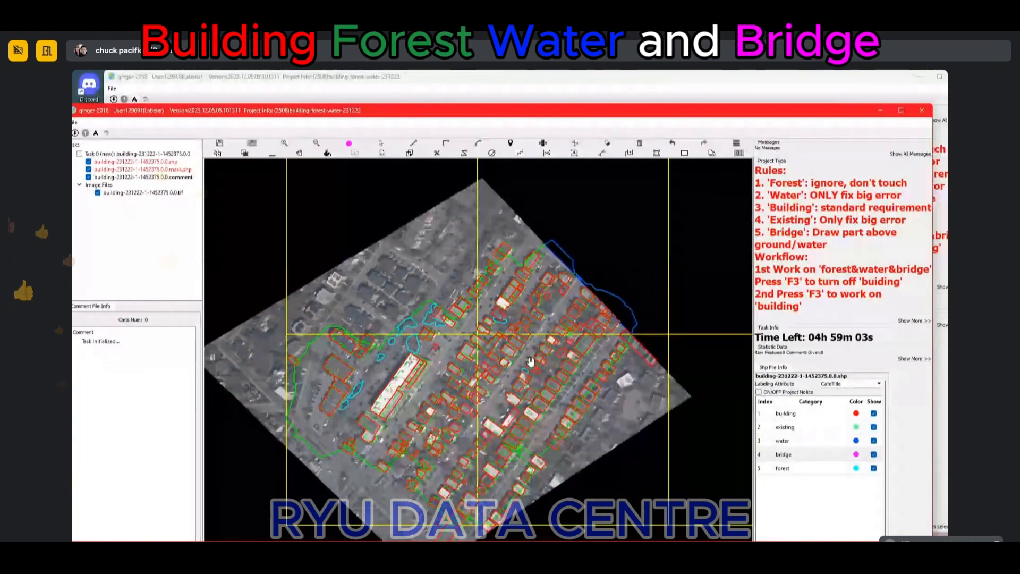
# Step: Delete the two false water polygons that extend past the image's northeastern edge
pyautogui.scroll(1, 600, 303)
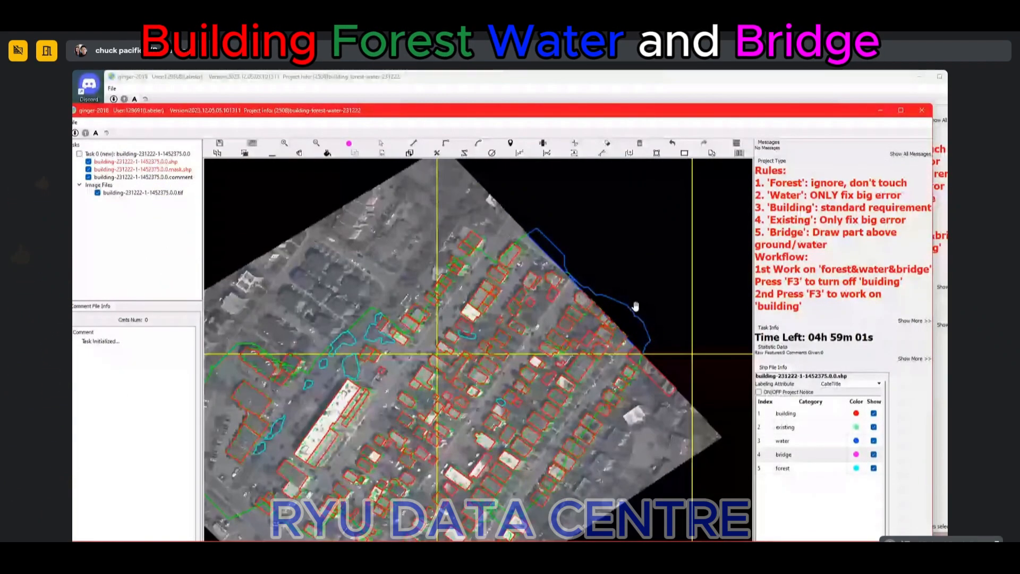
pyautogui.scroll(1, 632, 305)
pyautogui.click(631, 307)
pyautogui.press('Delete')
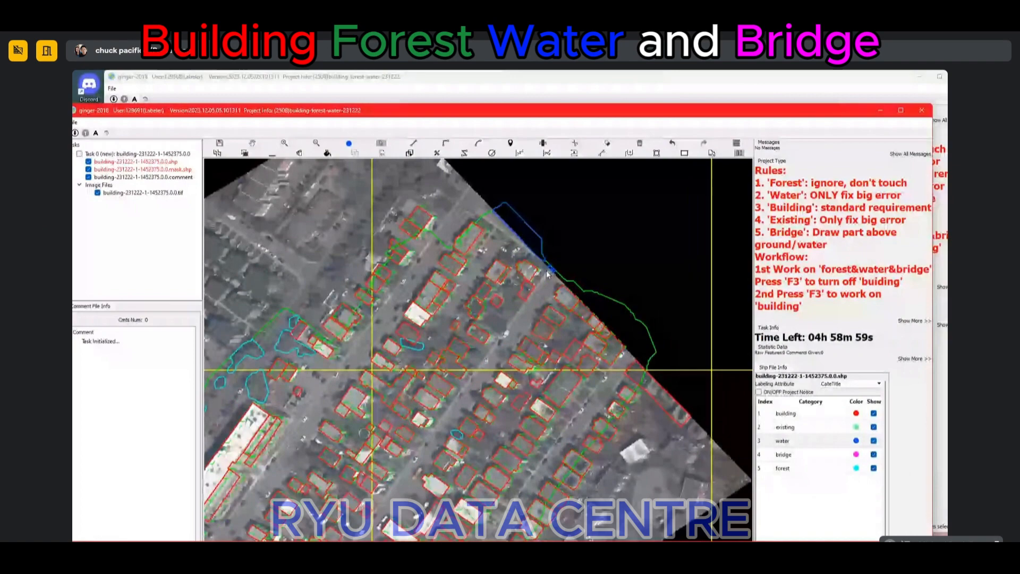
pyautogui.click(533, 235)
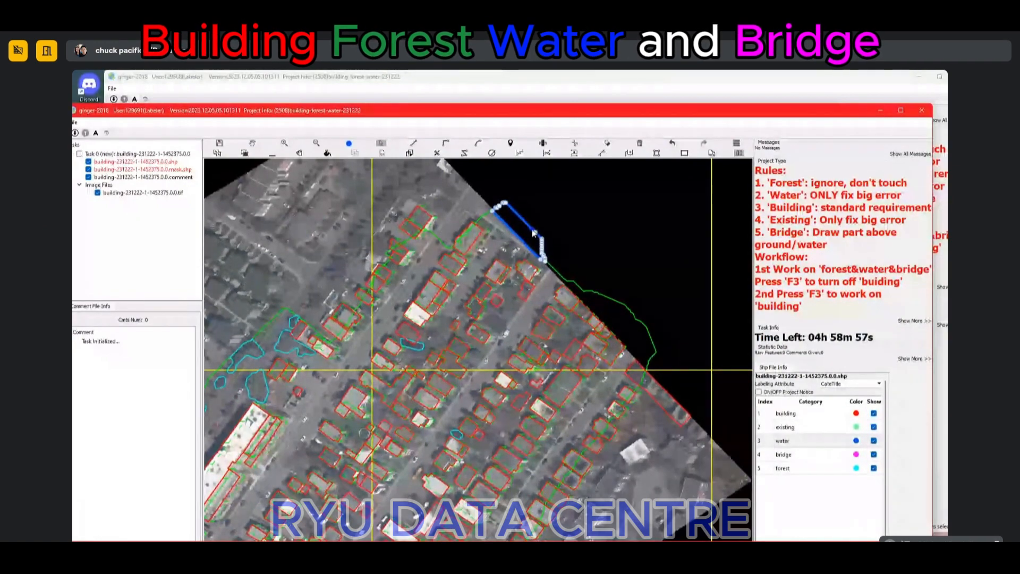
pyautogui.scroll(3, 534, 234)
pyautogui.press('Delete')
pyautogui.scroll(-4, 580, 301)
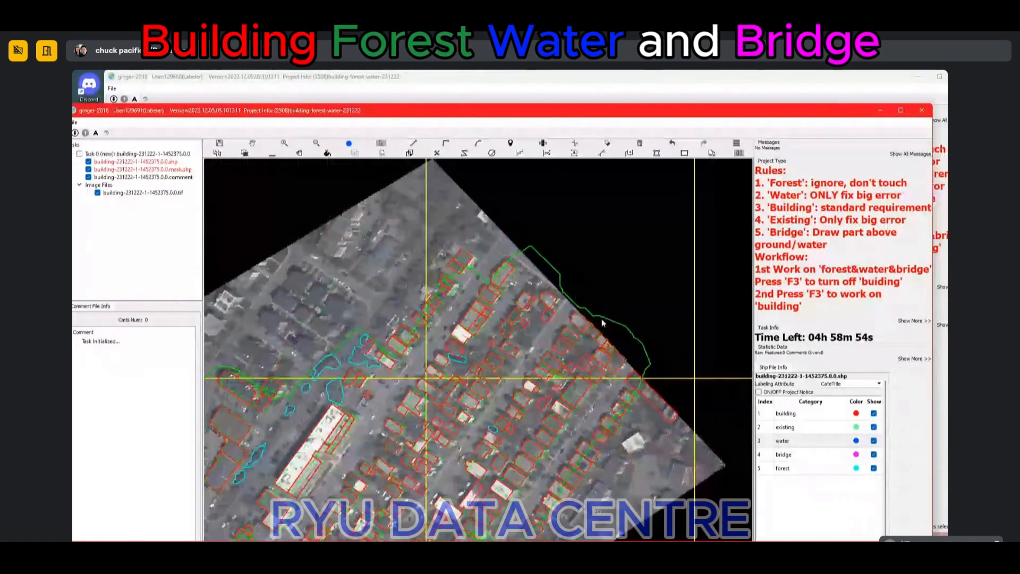
# Step: Inspect the satellite image with all labels hidden, then show the labels again across the neighbourhood
pyautogui.press('space')
pyautogui.moveTo(501, 414); pyautogui.dragTo(594, 311)
pyautogui.scroll(-1, 594, 311)
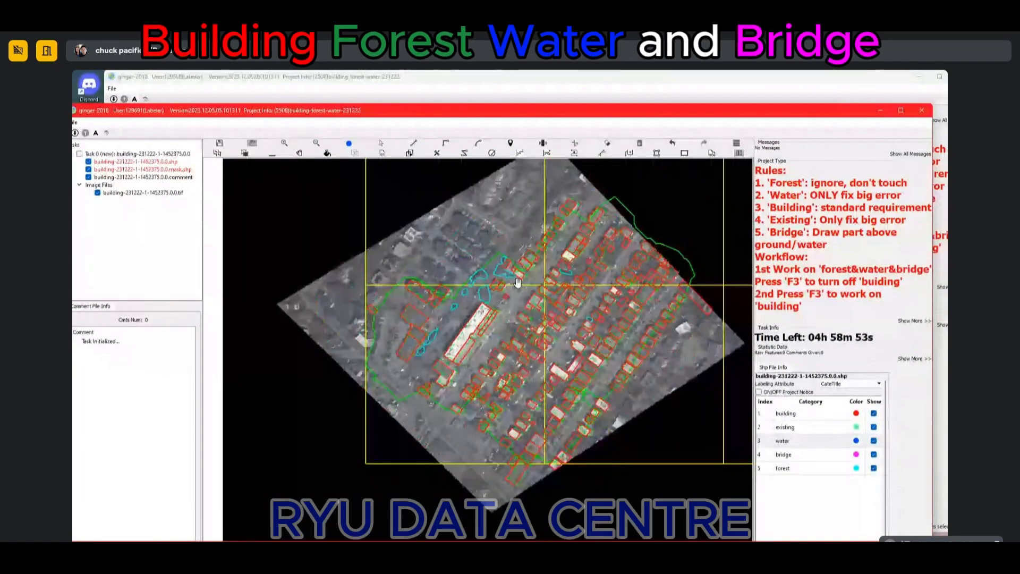
pyautogui.press('F3')
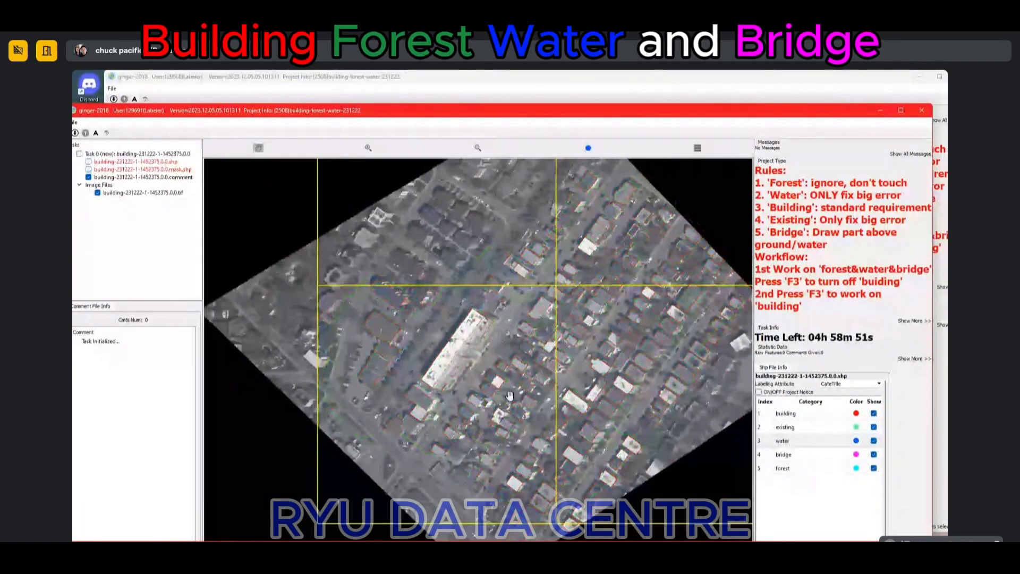
pyautogui.scroll(5, 519, 262)
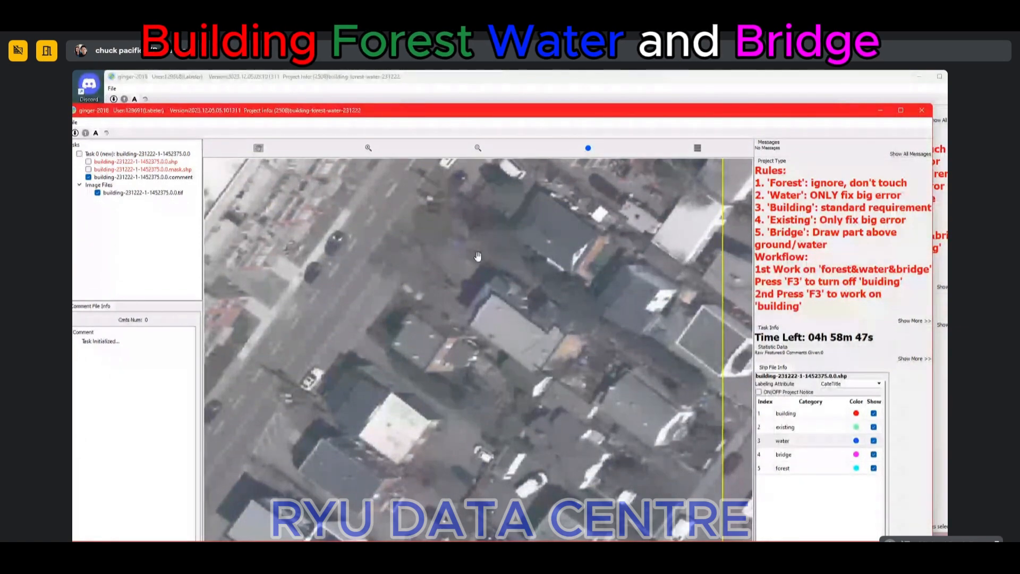
pyautogui.press('F3')
pyautogui.scroll(-4, 478, 256)
pyautogui.scroll(-4, 562, 333)
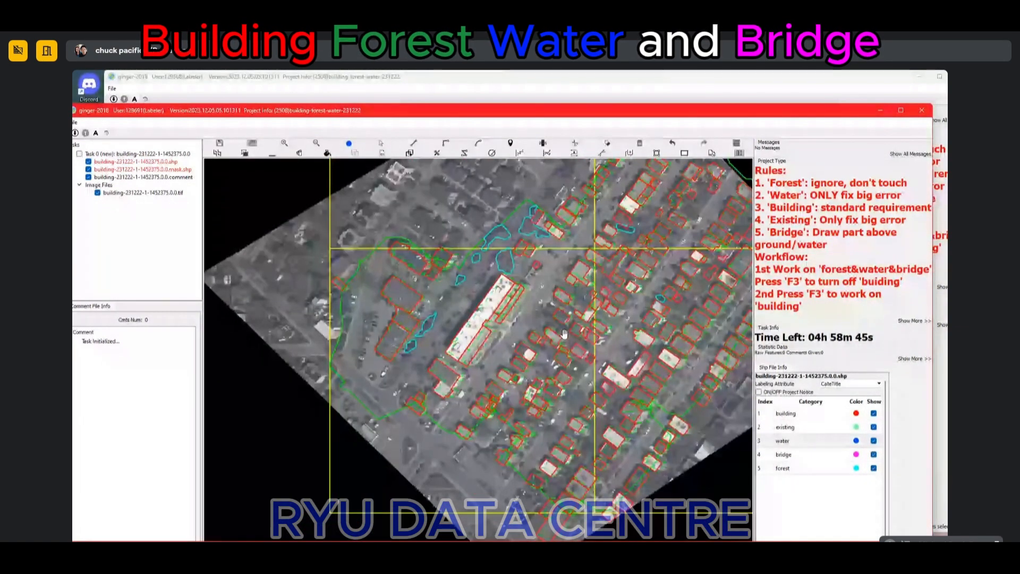
# Step: Hide the water, bridge and forest labels, leaving only the building and existing categories shown
pyautogui.moveTo(640, 197); pyautogui.dragTo(506, 254)
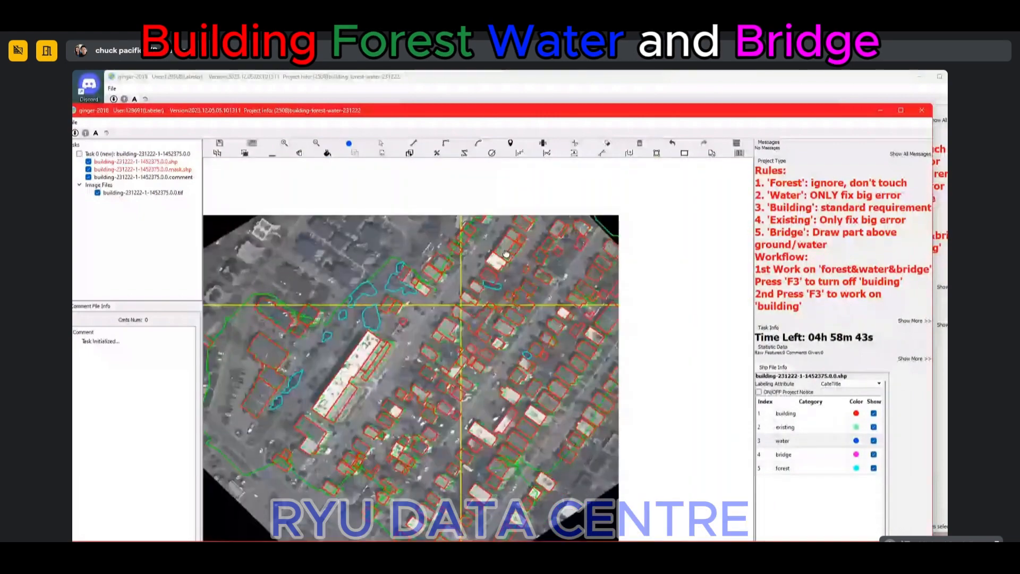
pyautogui.press('F3')
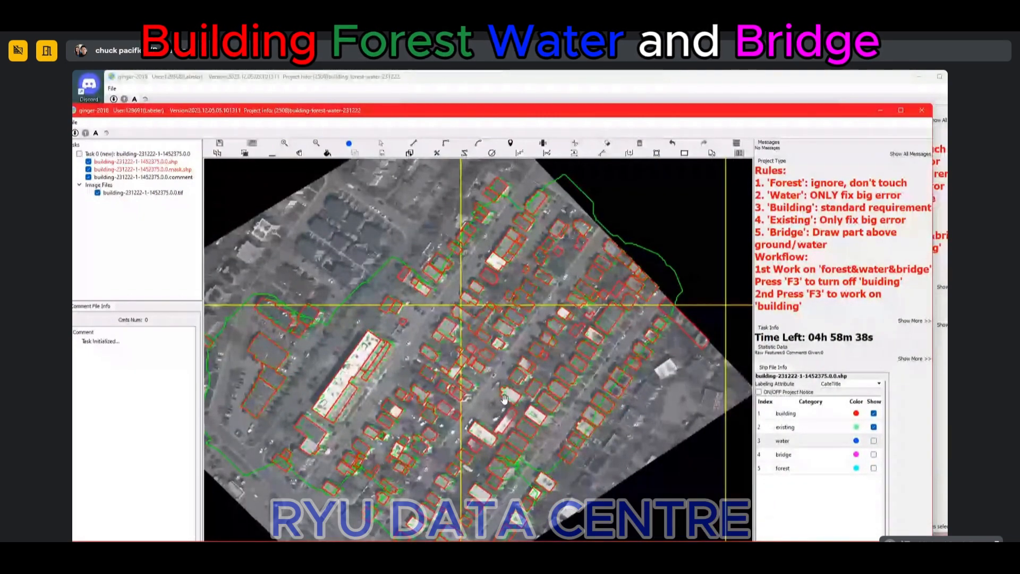
pyautogui.moveTo(490, 419); pyautogui.dragTo(622, 389)
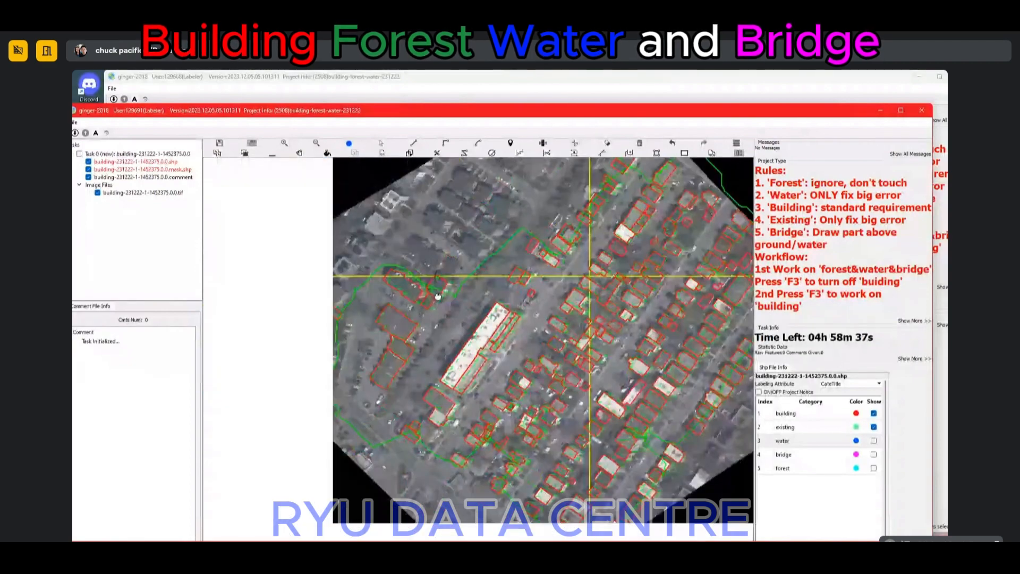
# Step: Draw a building polygon around the long unlabelled roof in the northwest, following its stepped southwestern side
pyautogui.scroll(5, 397, 267)
pyautogui.press('space')
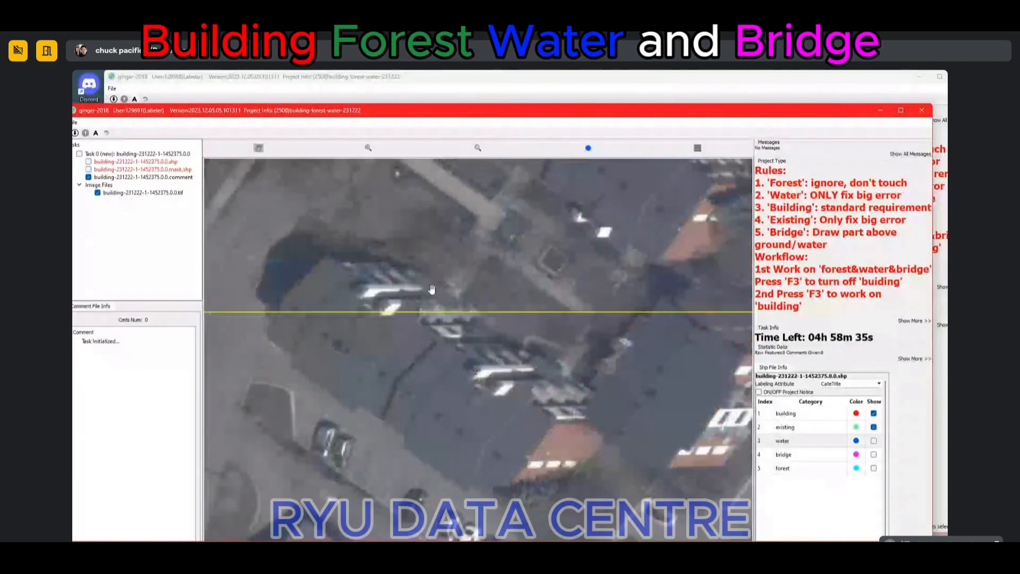
pyautogui.click(347, 275)
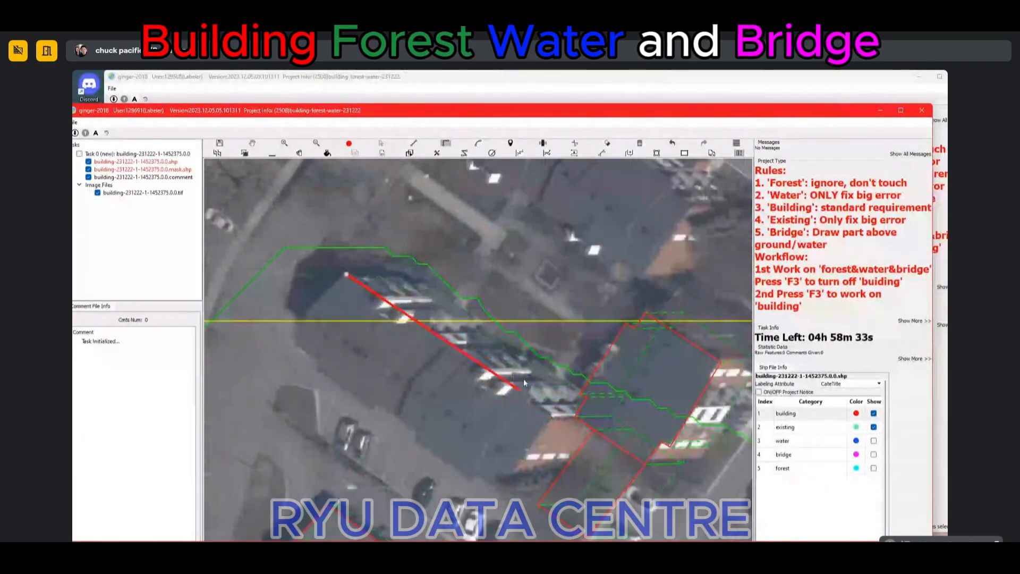
pyautogui.click(551, 412)
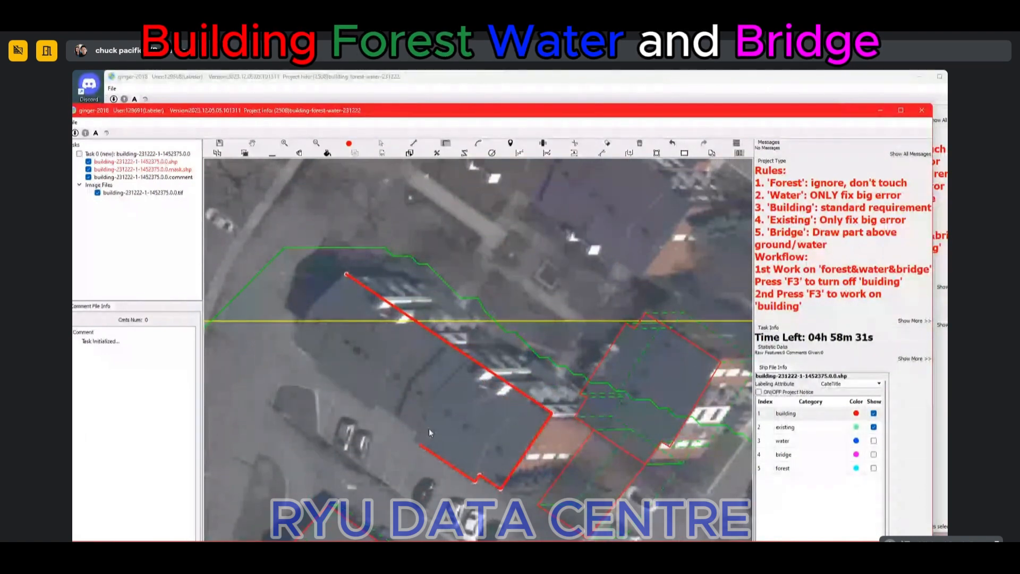
pyautogui.click(317, 361)
pyautogui.click(296, 347)
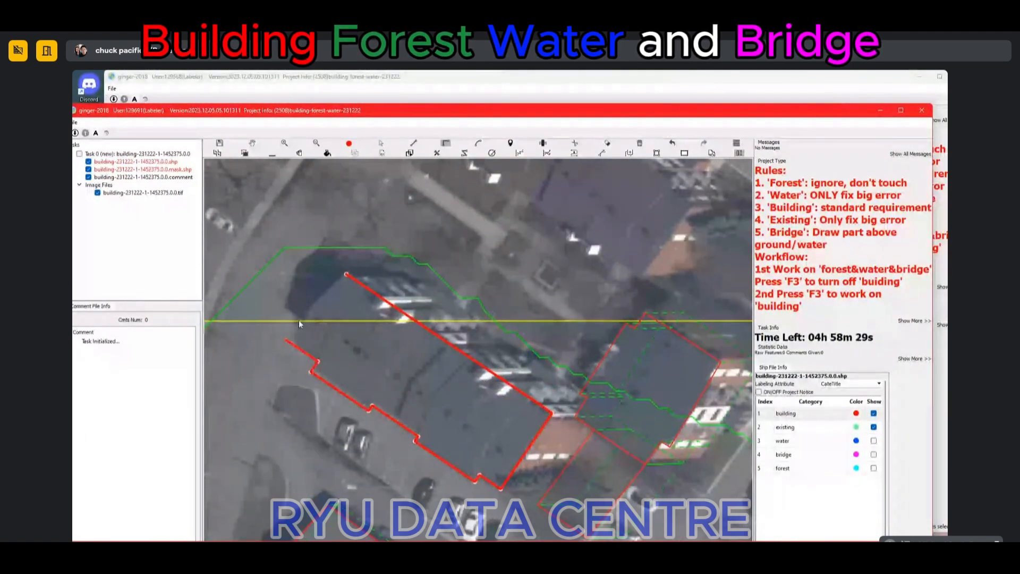
pyautogui.click(347, 275)
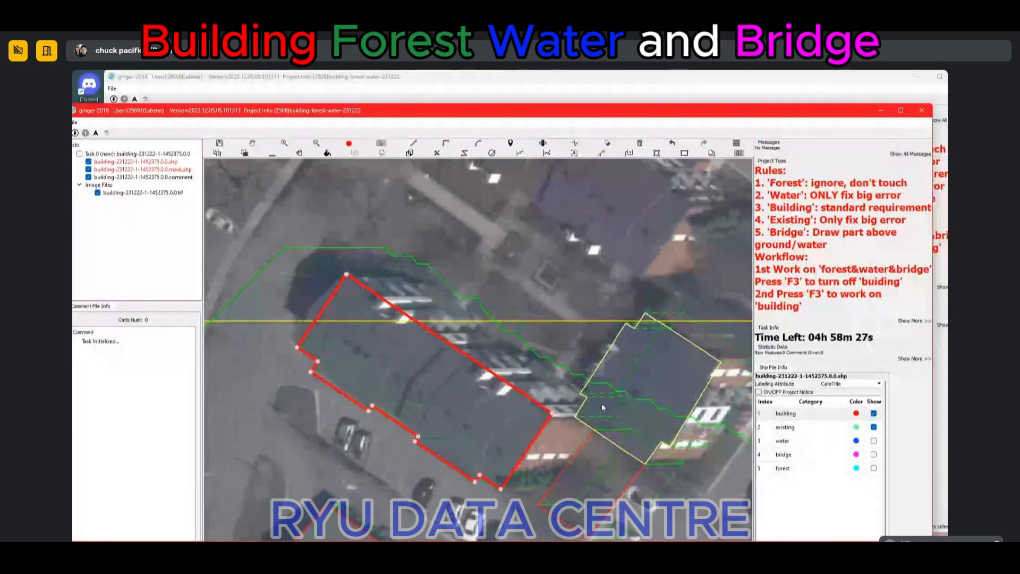
# Step: Delete the false building polygon over the open ground southeast of the newly outlined long building
pyautogui.moveTo(621, 408); pyautogui.dragTo(468, 354)
pyautogui.click(447, 441)
pyautogui.press('Delete')
pyautogui.press('h')
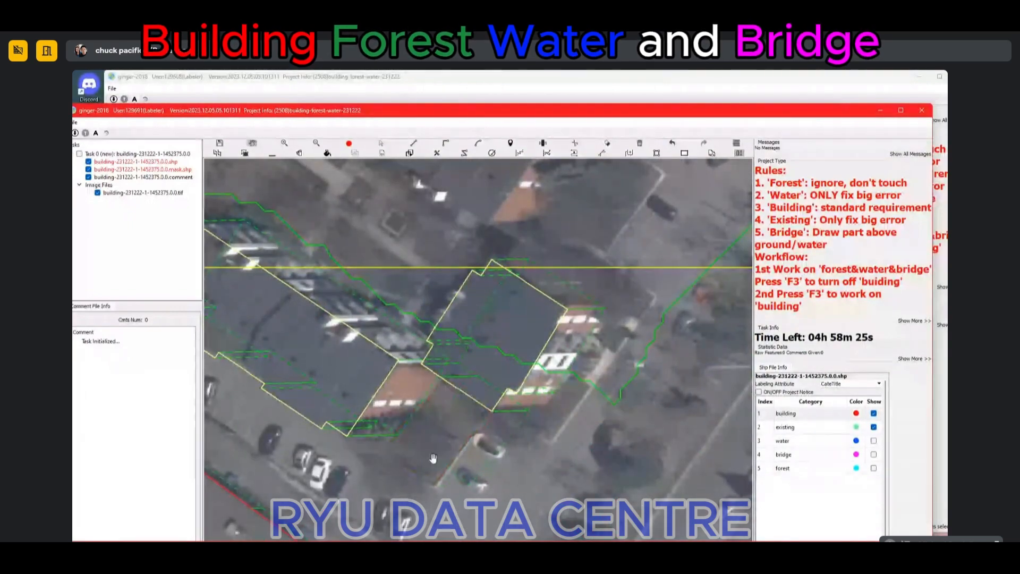
# Step: Examine the building outlines west of the main road, comparing them with the image without labels
pyautogui.scroll(1, 448, 450)
pyautogui.scroll(-3, 449, 449)
pyautogui.scroll(-2, 576, 419)
pyautogui.moveTo(600, 265); pyautogui.dragTo(303, 380)
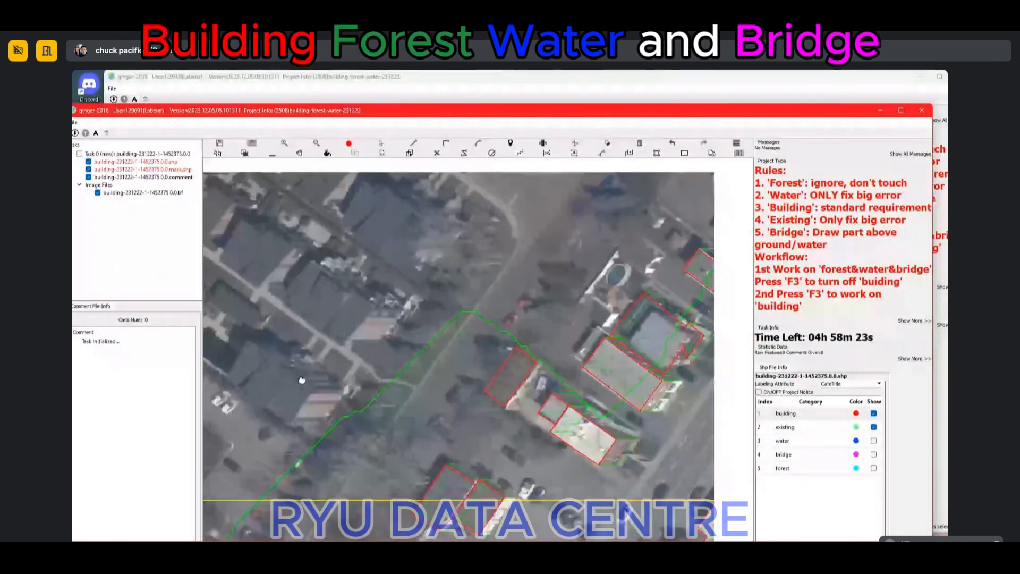
pyautogui.scroll(2, 413, 432)
pyautogui.scroll(-1, 414, 431)
pyautogui.moveTo(440, 454); pyautogui.dragTo(402, 358)
pyautogui.press('space')
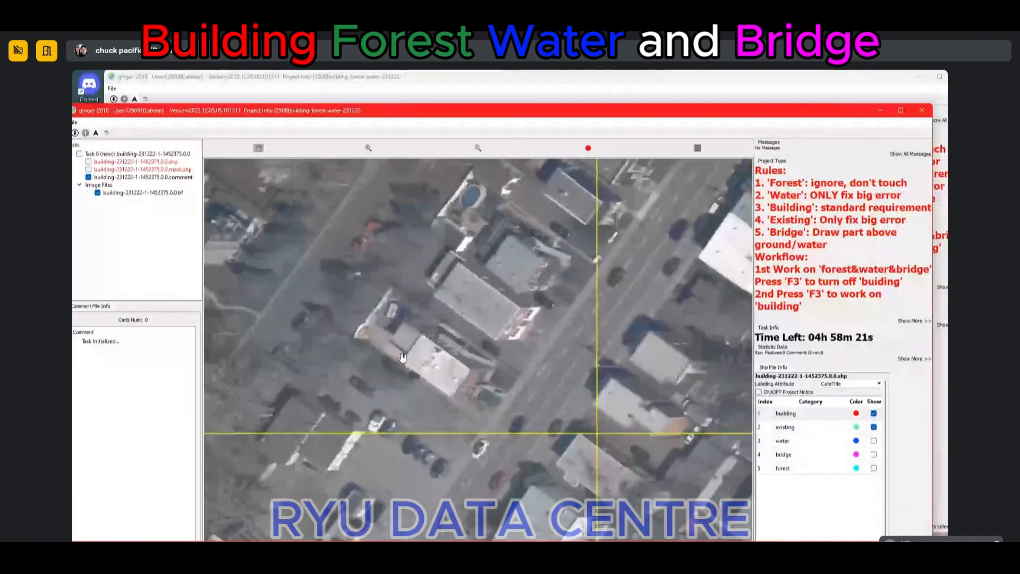
pyautogui.press('space')
pyautogui.scroll(1, 313, 445)
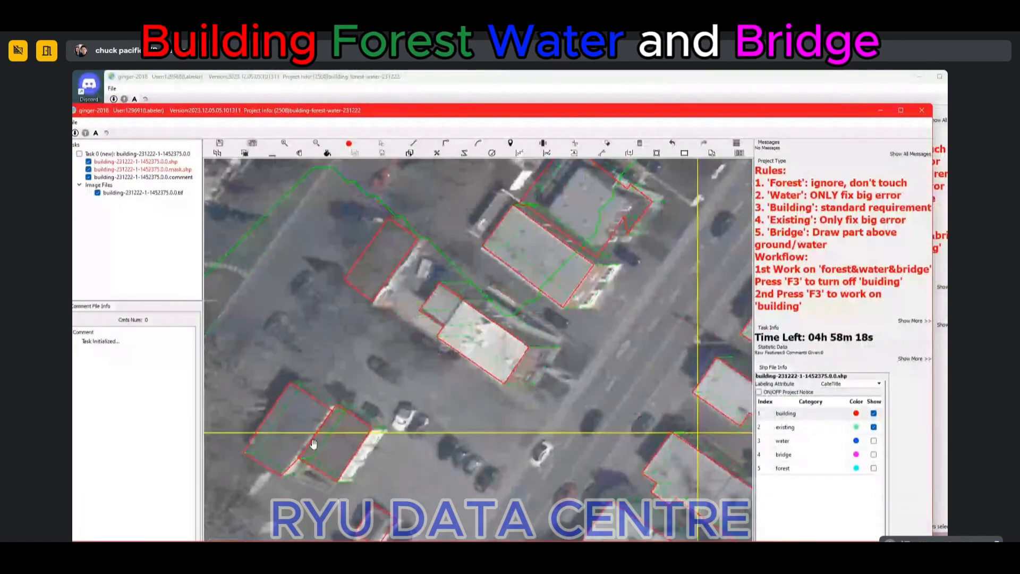
# Step: Merge the two adjacent building polygons beside the parking lot into one outline without a gap
pyautogui.scroll(1, 314, 444)
pyautogui.moveTo(313, 444); pyautogui.dragTo(414, 365)
pyautogui.moveTo(414, 365); pyautogui.dragTo(405, 408)
pyautogui.press('m')
pyautogui.click(370, 407)
pyautogui.click(385, 379)
pyautogui.click(404, 391)
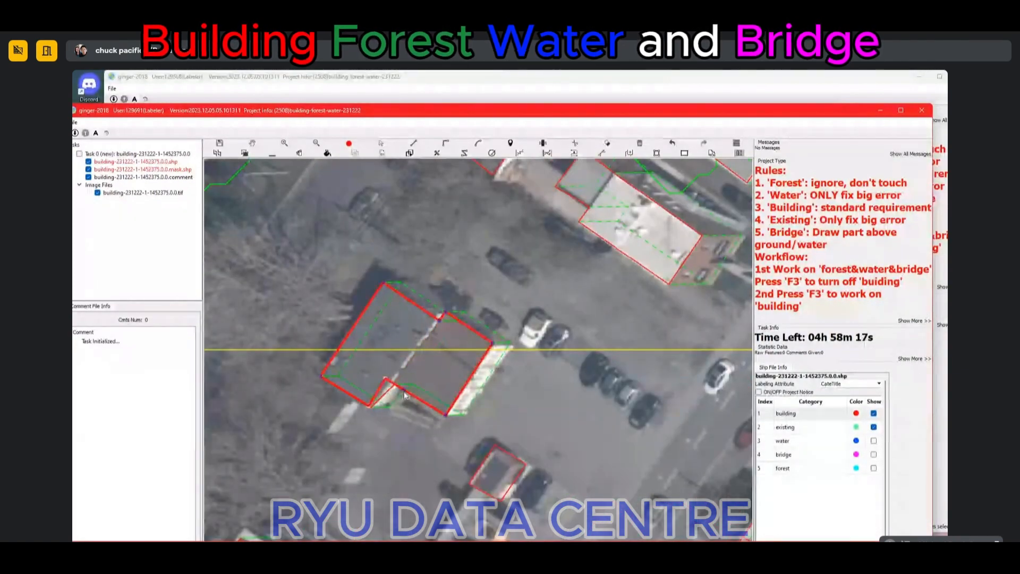
# Step: Cut the merged building polygon along the seam between its two roof sections
pyautogui.scroll(-3, 404, 395)
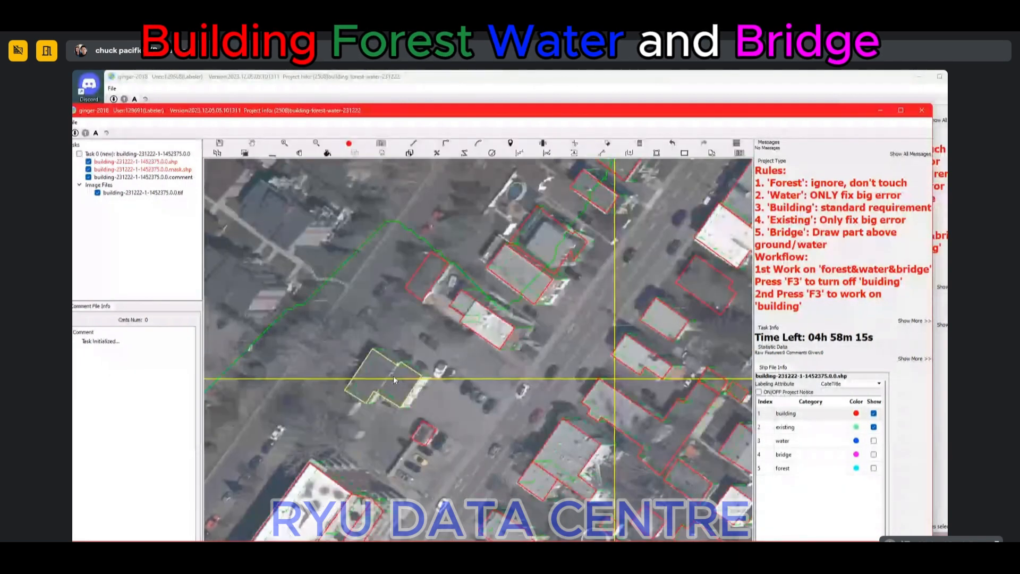
pyautogui.press('c')
pyautogui.click(402, 361)
pyautogui.click(374, 408)
pyautogui.rightClick(375, 408)
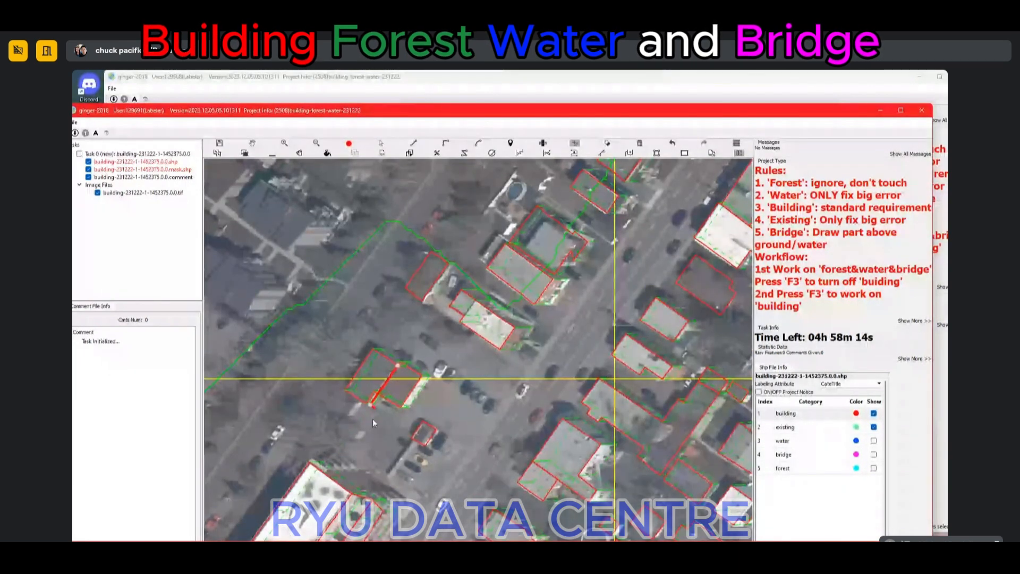
# Step: Redraw the building south of the swimming pool as a rectangle and extend it over its northwestern wing
pyautogui.moveTo(560, 242); pyautogui.dragTo(497, 318)
pyautogui.scroll(3, 497, 317)
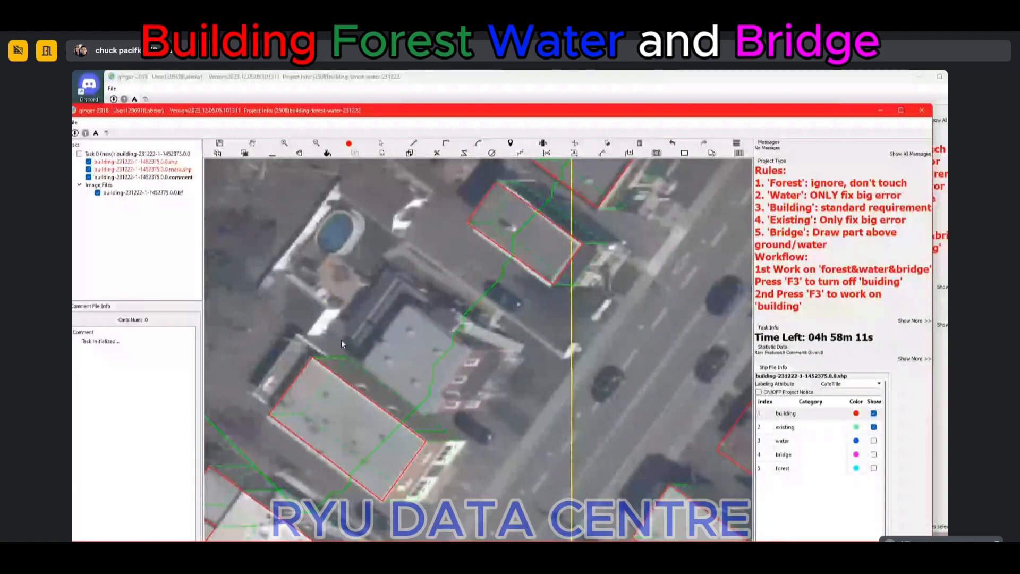
pyautogui.click(451, 328)
pyautogui.moveTo(451, 326); pyautogui.dragTo(453, 324)
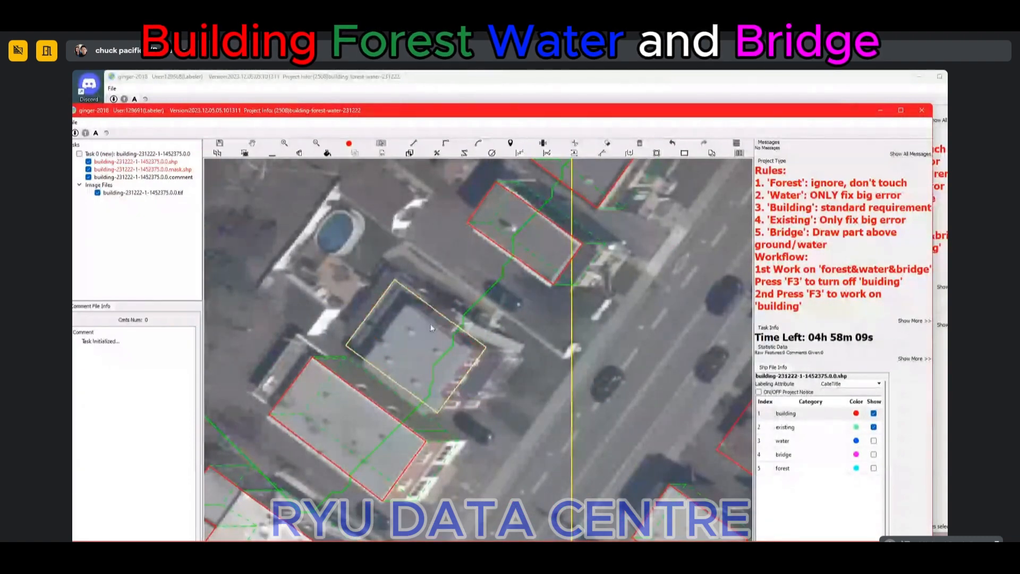
pyautogui.moveTo(387, 292); pyautogui.dragTo(373, 283)
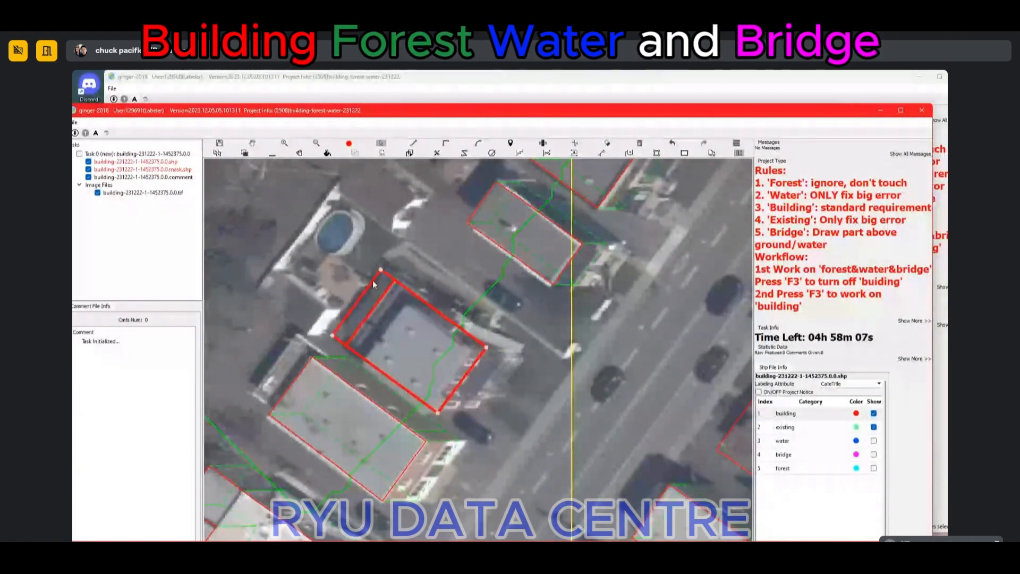
# Step: Cut a small notch into the western corner of the building outline south of the swimming pool
pyautogui.press('c')
pyautogui.click(351, 349)
pyautogui.click(357, 341)
pyautogui.click(339, 326)
pyautogui.rightClick(339, 327)
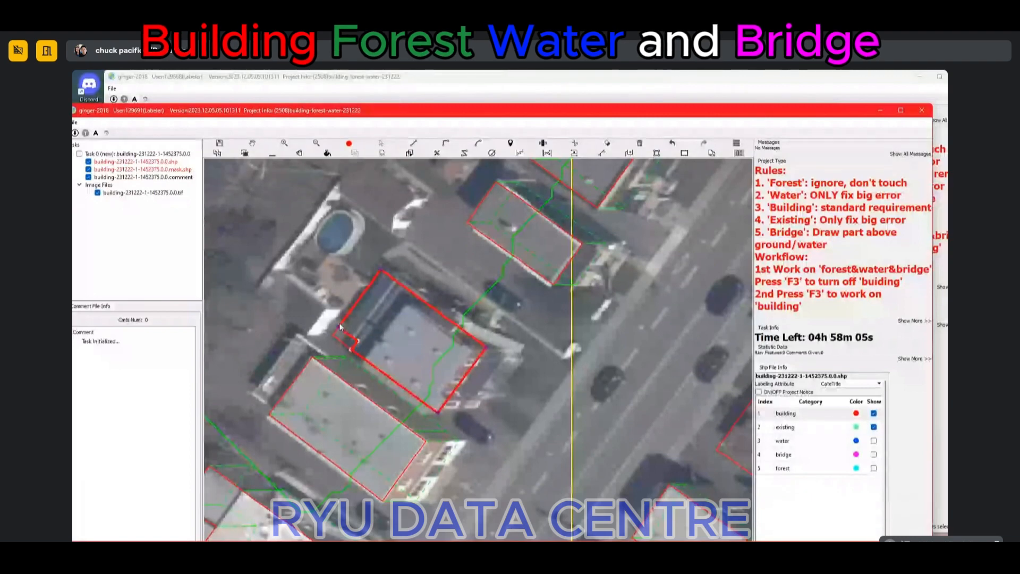
# Step: Add the stepped projection on the road-facing side to the building outline south of the swimming pool
pyautogui.click(499, 385)
pyautogui.press('c')
pyautogui.click(492, 357)
pyautogui.rightClick(492, 357)
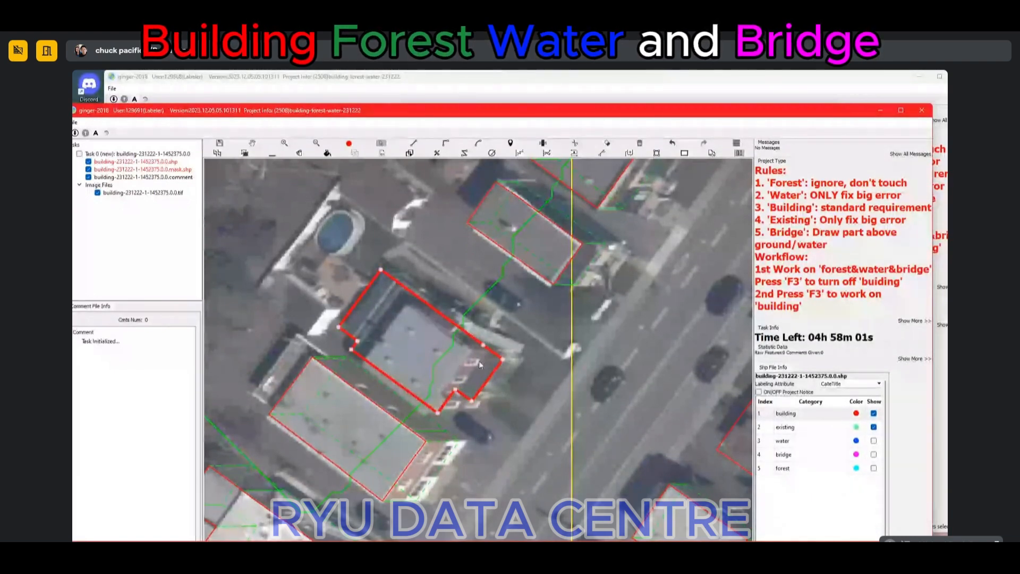
# Step: Check the roofs with labels hidden and refit the outline of the small rectangular building east of the swimming pool
pyautogui.scroll(-3, 416, 381)
pyautogui.press('F3')
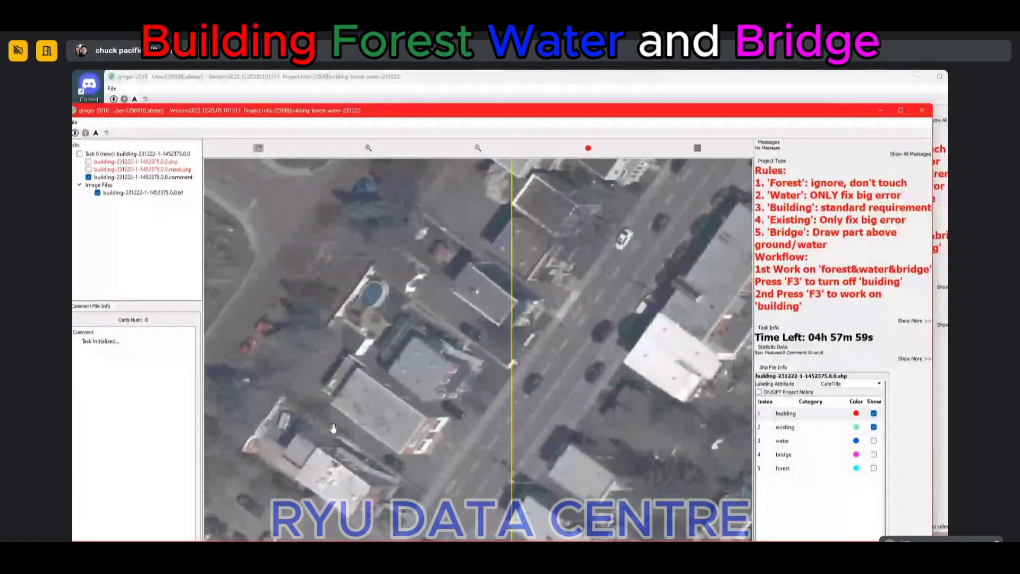
pyautogui.press('F3')
pyautogui.scroll(3, 399, 355)
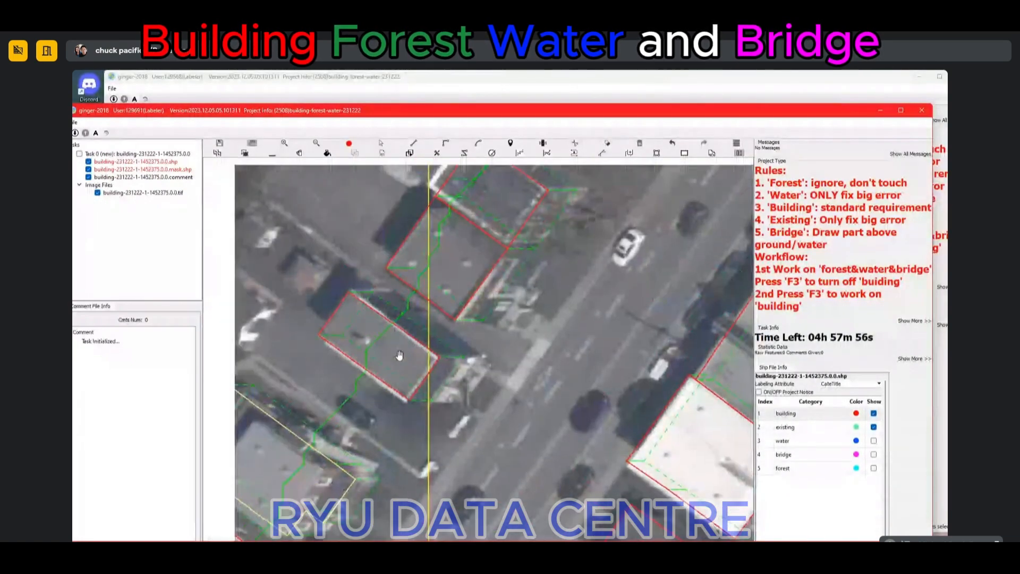
pyautogui.click(418, 365)
pyautogui.press('Escape')
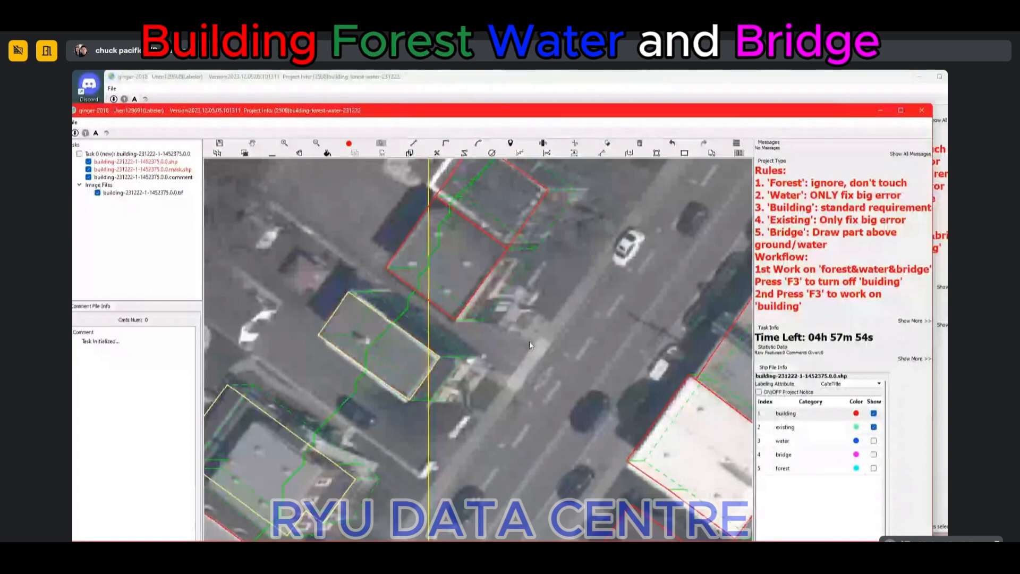
# Step: Correct the outlines of the two adjoining square buildings farther northeast along the road to match their roofs
pyautogui.scroll(-2, 418, 365)
pyautogui.moveTo(453, 254); pyautogui.dragTo(420, 349)
pyautogui.click(418, 366)
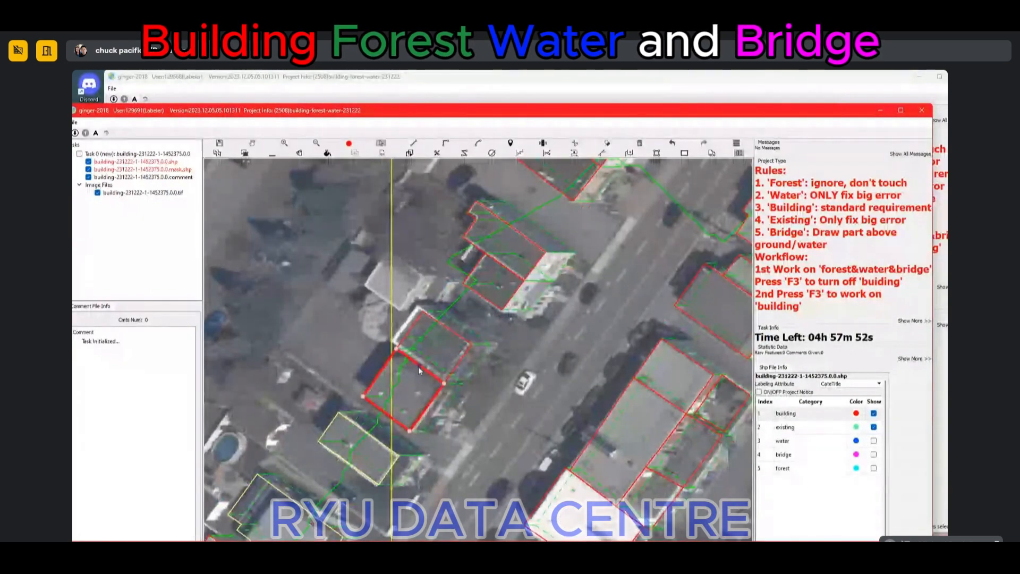
pyautogui.press('Delete')
pyautogui.click(421, 343)
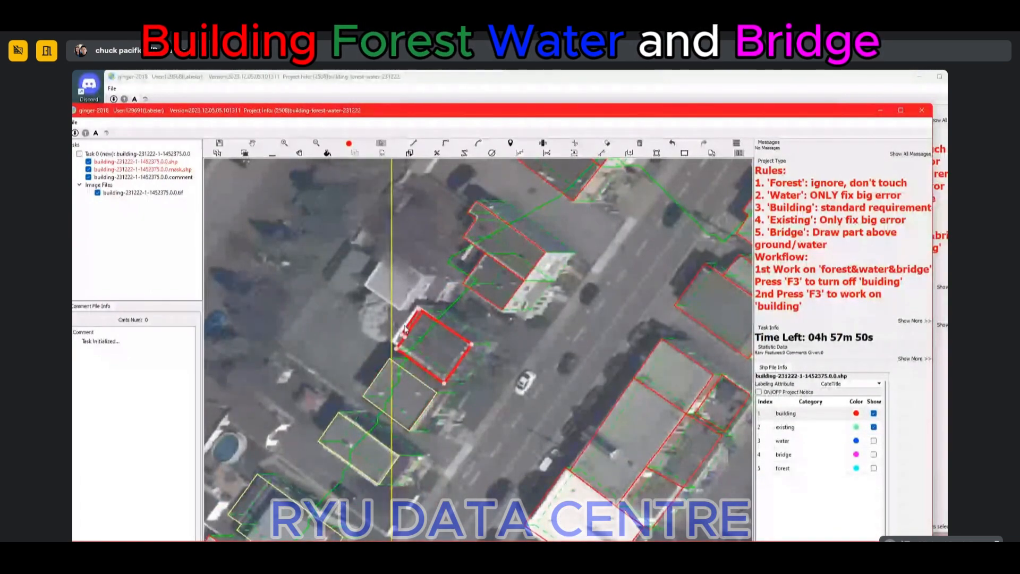
pyautogui.press('Delete')
pyautogui.moveTo(530, 298); pyautogui.dragTo(461, 289)
pyautogui.scroll(-2, 414, 370)
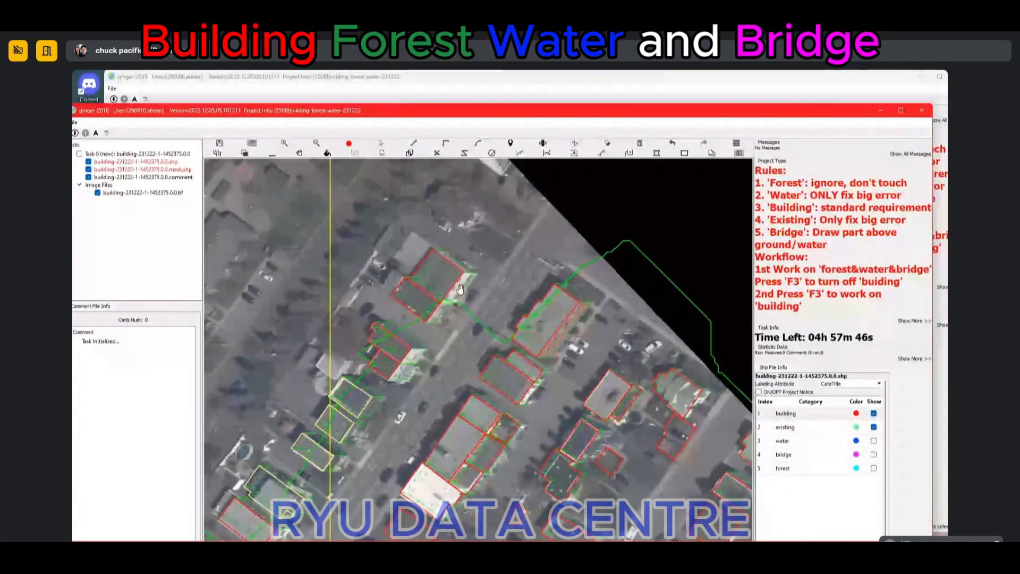
pyautogui.scroll(1, 583, 332)
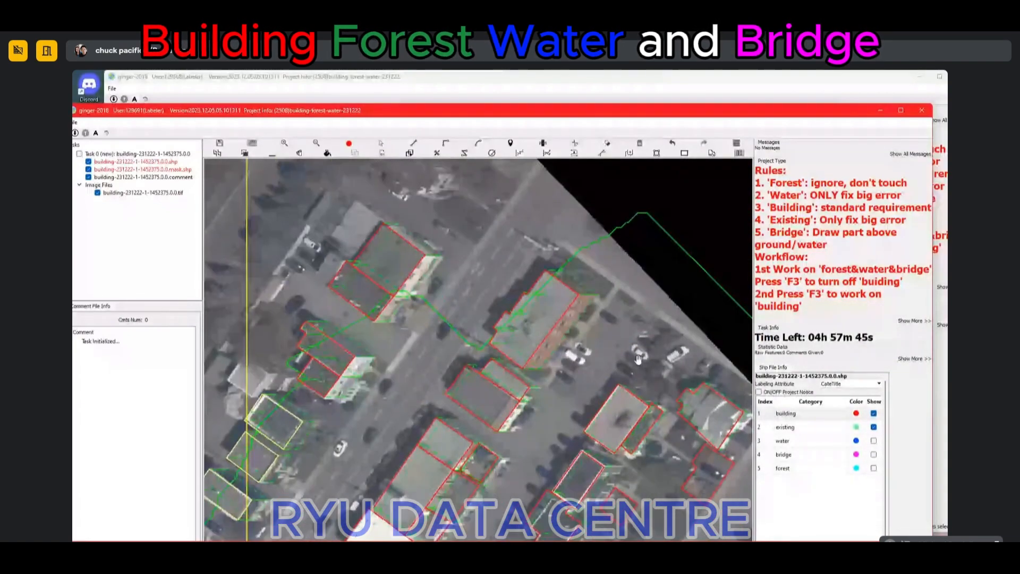
# Step: Clean up the labels of the two adjoining dark-roofed buildings between the road and the parking lot
pyautogui.moveTo(638, 360); pyautogui.dragTo(505, 323)
pyautogui.scroll(3, 403, 353)
pyautogui.click(416, 343)
pyautogui.press('Delete')
pyautogui.scroll(-3, 393, 372)
pyautogui.moveTo(390, 377); pyautogui.dragTo(428, 310)
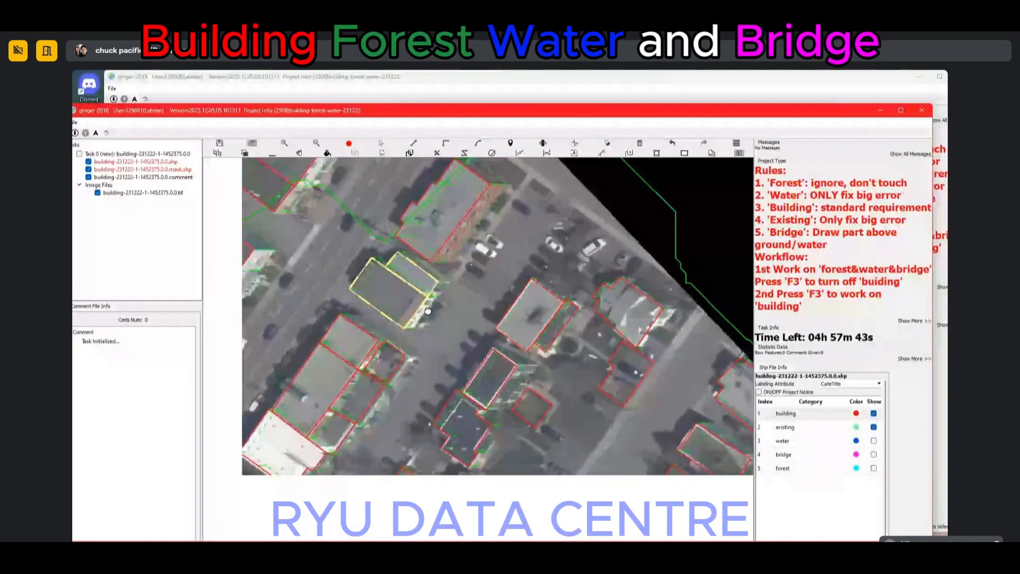
# Step: Check the roofs with labels hidden, clear the fragmented outlines east of the long grey building, and merge that building's two sections
pyautogui.moveTo(374, 369); pyautogui.dragTo(435, 281)
pyautogui.scroll(2, 435, 281)
pyautogui.press('space')
pyautogui.scroll(-1, 434, 281)
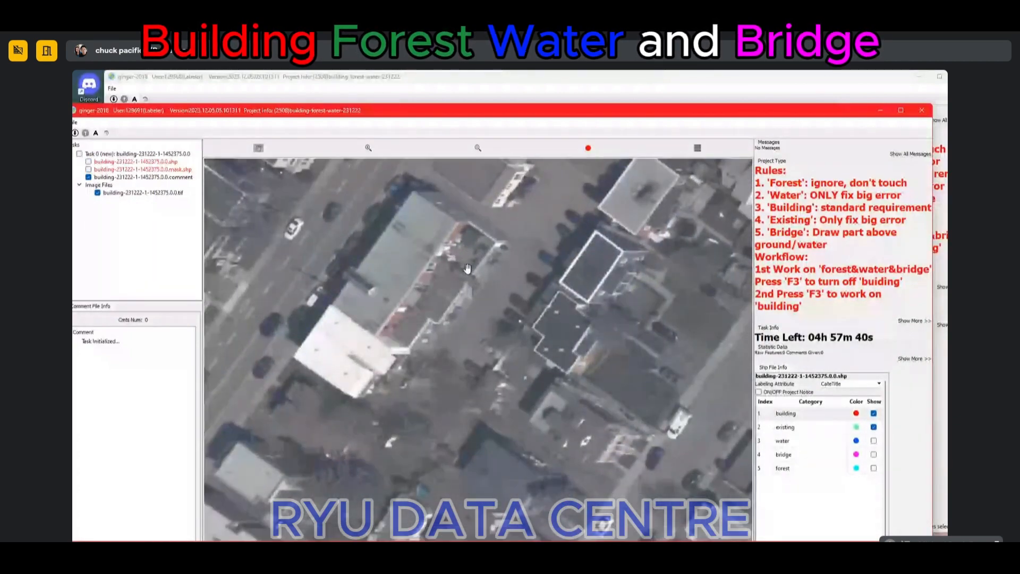
pyautogui.scroll(1, 466, 267)
pyautogui.press('space')
pyautogui.moveTo(388, 250); pyautogui.dragTo(433, 262)
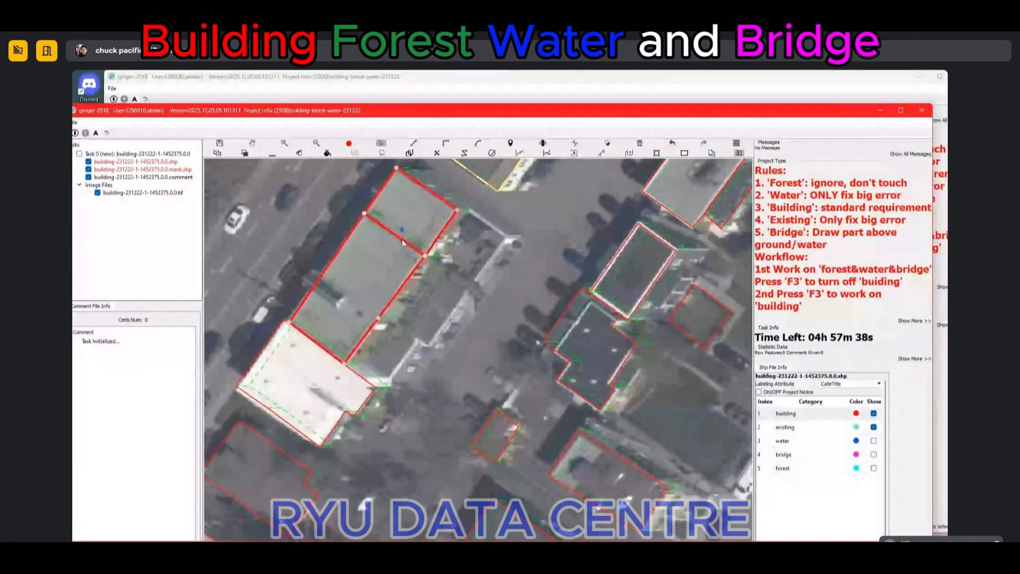
pyautogui.press('m')
# Step: Draw a new building outline with a stepped southeastern edge around the narrow roof along the long grey building's eastern side
pyautogui.press('z')
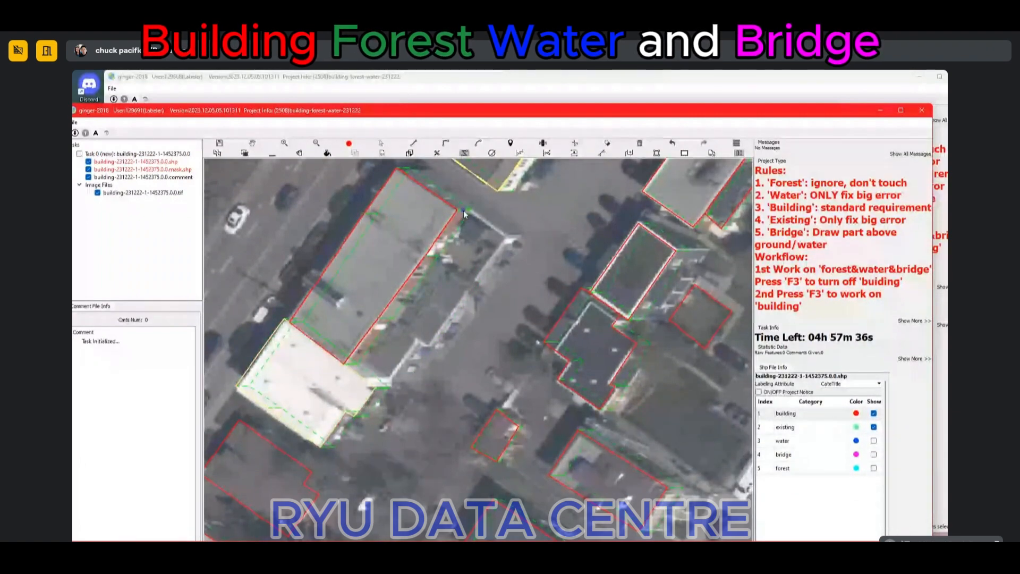
pyautogui.click(463, 209)
pyautogui.click(349, 364)
pyautogui.click(382, 388)
pyautogui.press('x')
pyautogui.click(418, 339)
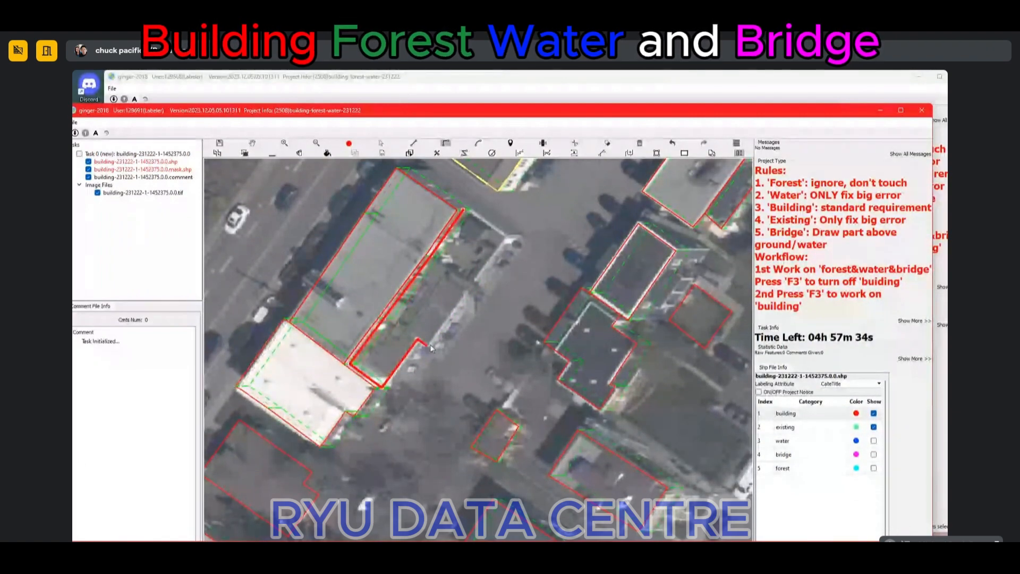
pyautogui.click(429, 348)
pyautogui.click(467, 210)
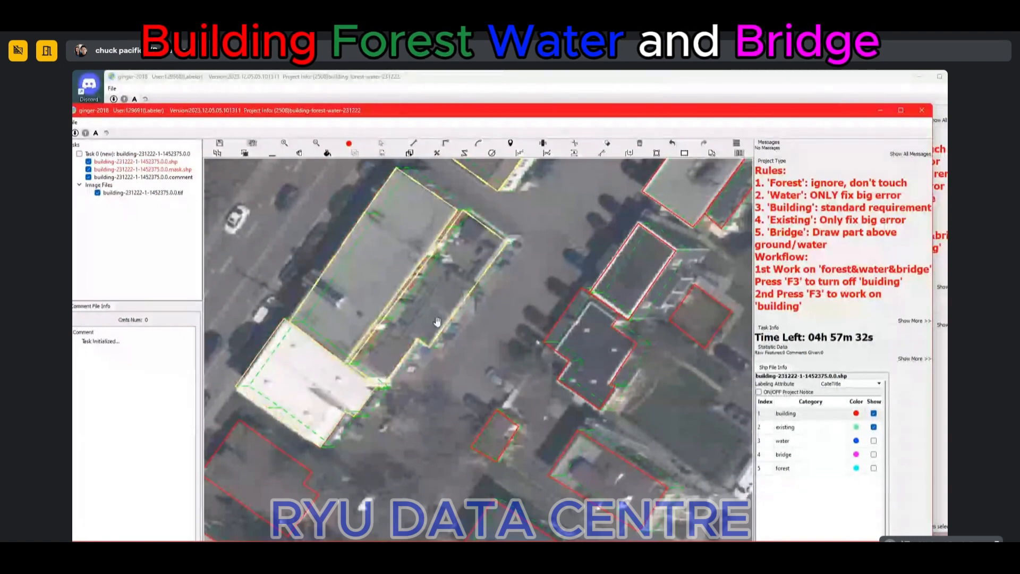
# Step: Check the white-roofed building against the bare imagery and draw a dividing line lengthwise across its outline
pyautogui.scroll(-2, 380, 346)
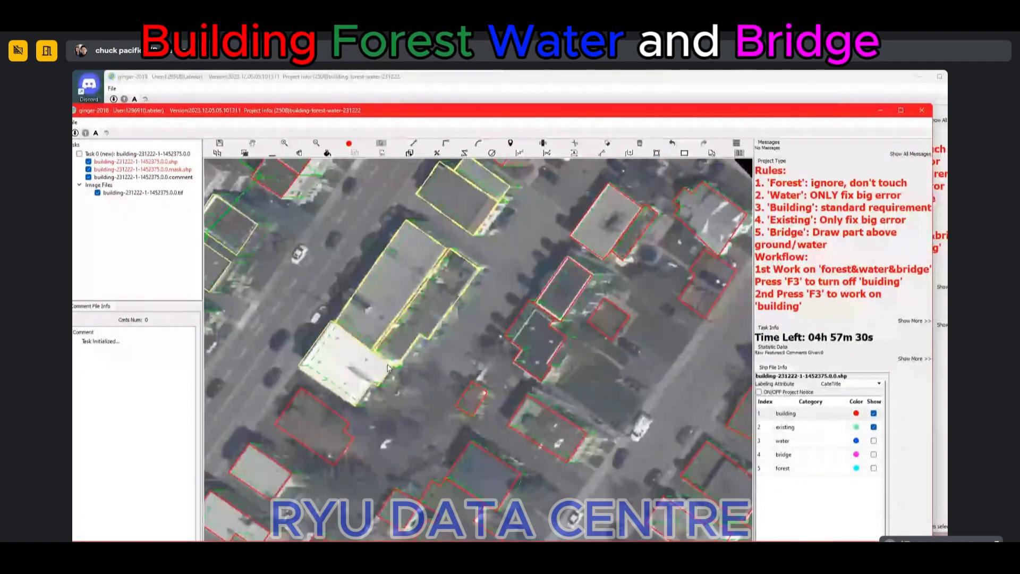
pyautogui.press('F3')
pyautogui.scroll(2, 391, 344)
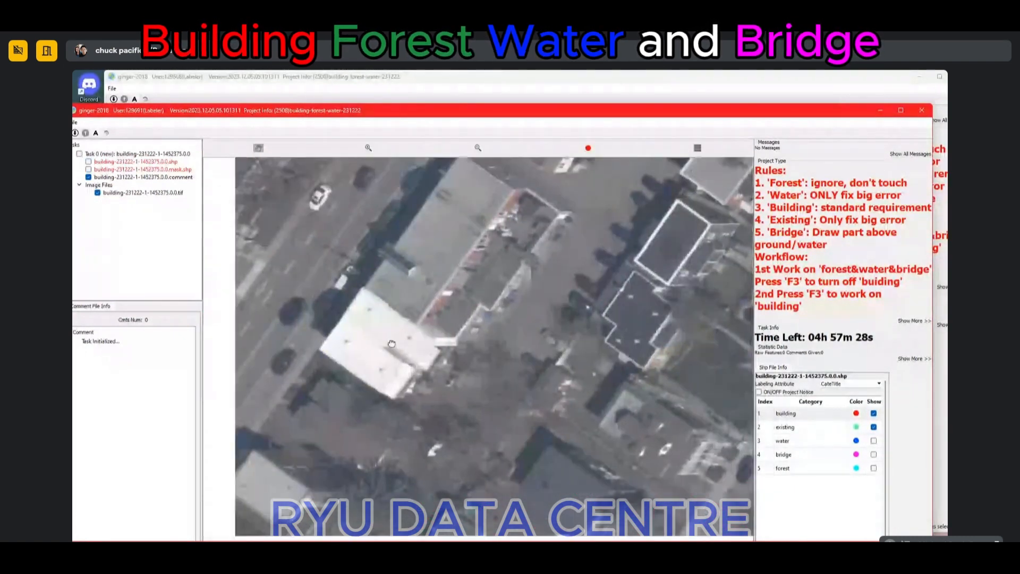
pyautogui.press('F3')
pyautogui.scroll(-2, 392, 344)
pyautogui.press('d')
pyautogui.click(448, 353)
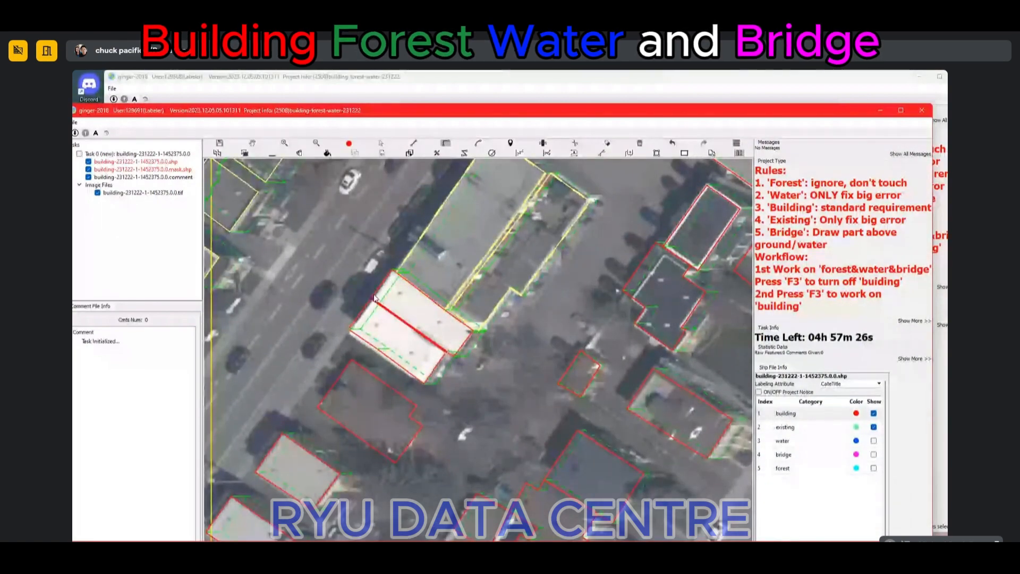
# Step: Compare the small dark-roofed building with the bare imagery and extend its outline with a rectangular projection on the northwest side
pyautogui.scroll(-3, 374, 298)
pyautogui.press('F3')
pyautogui.moveTo(600, 250); pyautogui.dragTo(414, 319)
pyautogui.scroll(2, 414, 319)
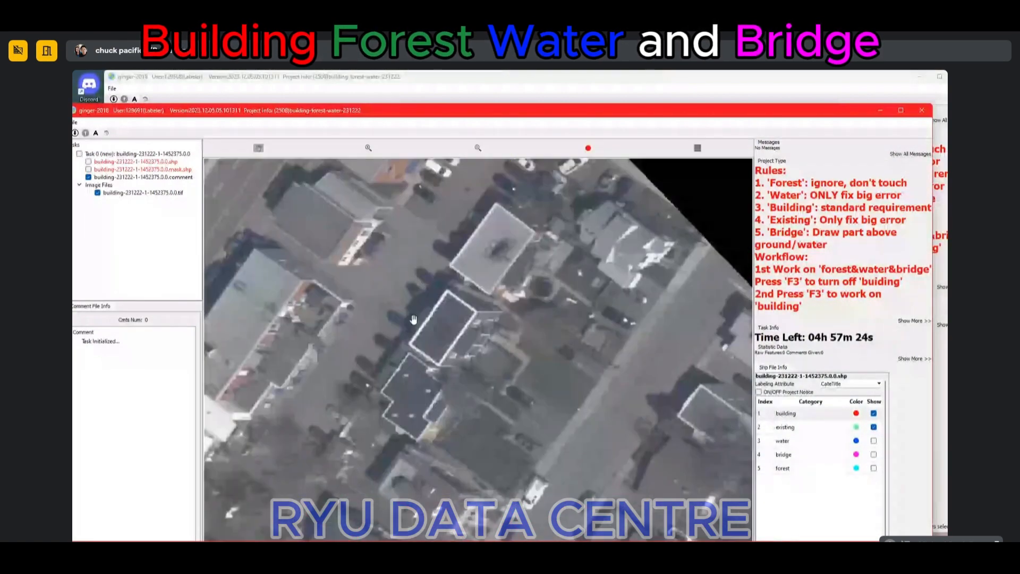
pyautogui.press('F3')
pyautogui.scroll(2, 436, 332)
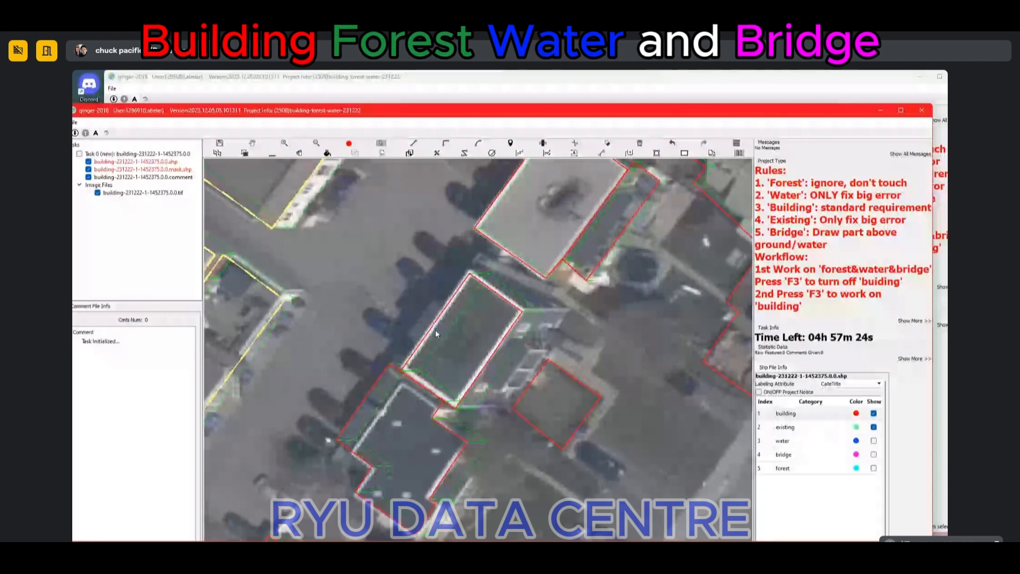
pyautogui.press('d')
pyautogui.click(423, 339)
pyautogui.click(408, 331)
pyautogui.click(433, 295)
pyautogui.click(447, 307)
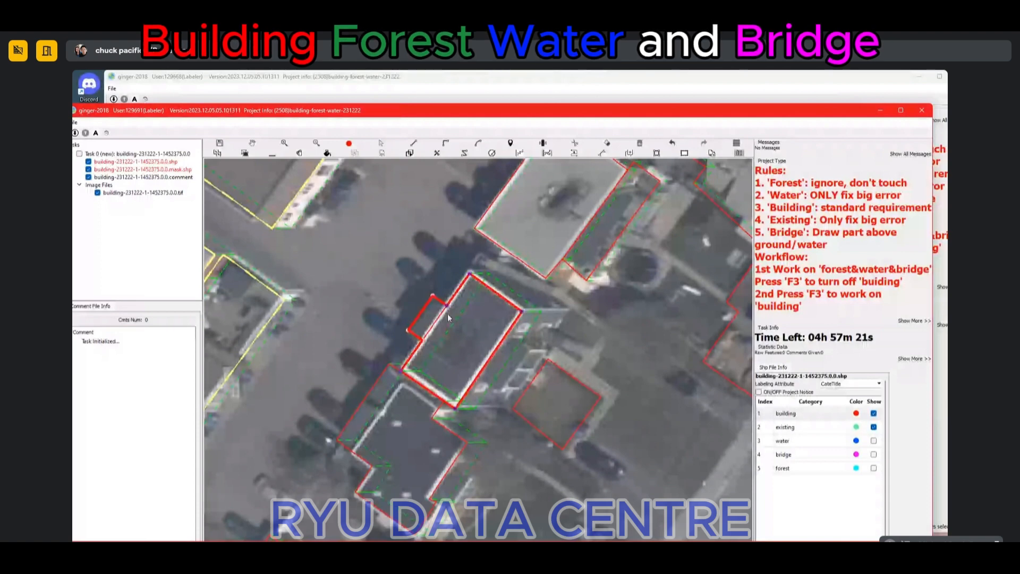
pyautogui.rightClick(448, 318)
# Step: Extend the same dark-roofed building's outline with a rectangular projection on its southeast side
pyautogui.click(506, 336)
pyautogui.click(517, 346)
pyautogui.click(492, 384)
pyautogui.click(477, 375)
# Step: Adjust the northern edge of the adjoining stepped, dark-roofed building's outline to follow its roof
pyautogui.scroll(-2, 541, 223)
pyautogui.click(444, 325)
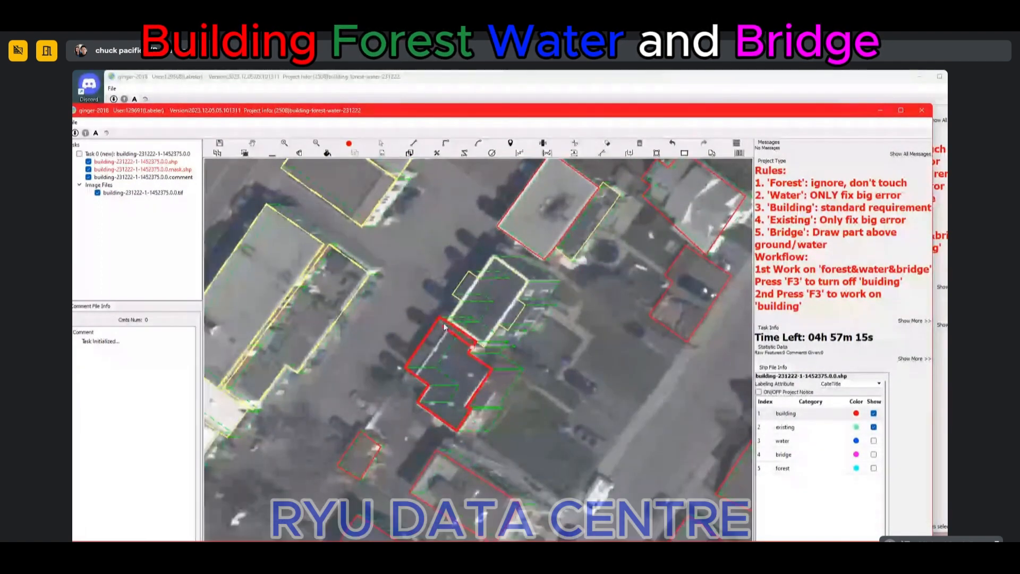
pyautogui.rightClick(470, 394)
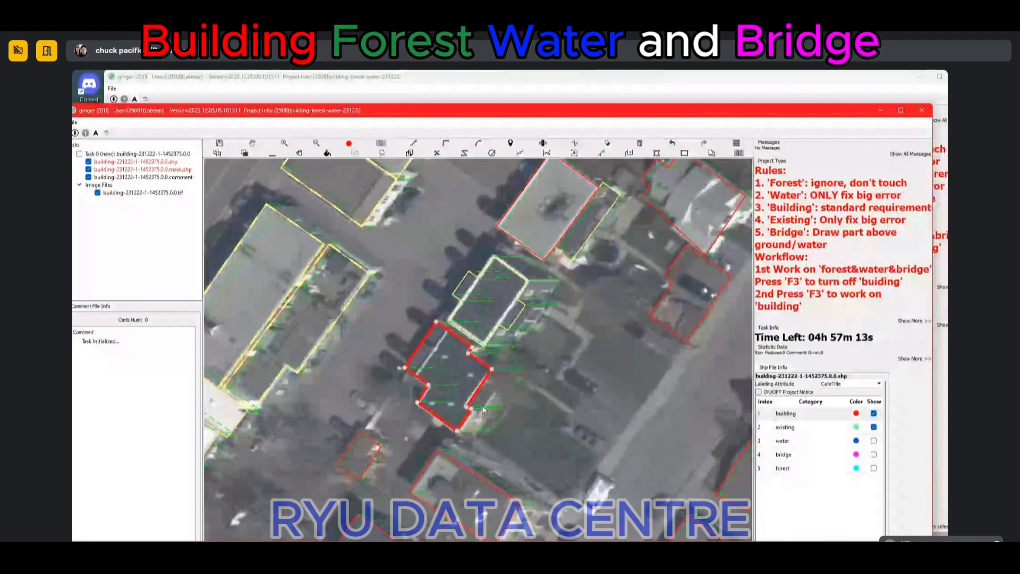
# Step: Combine the grey-roofed building and the narrow annex on its southeast side into one outline
pyautogui.scroll(-2, 470, 346)
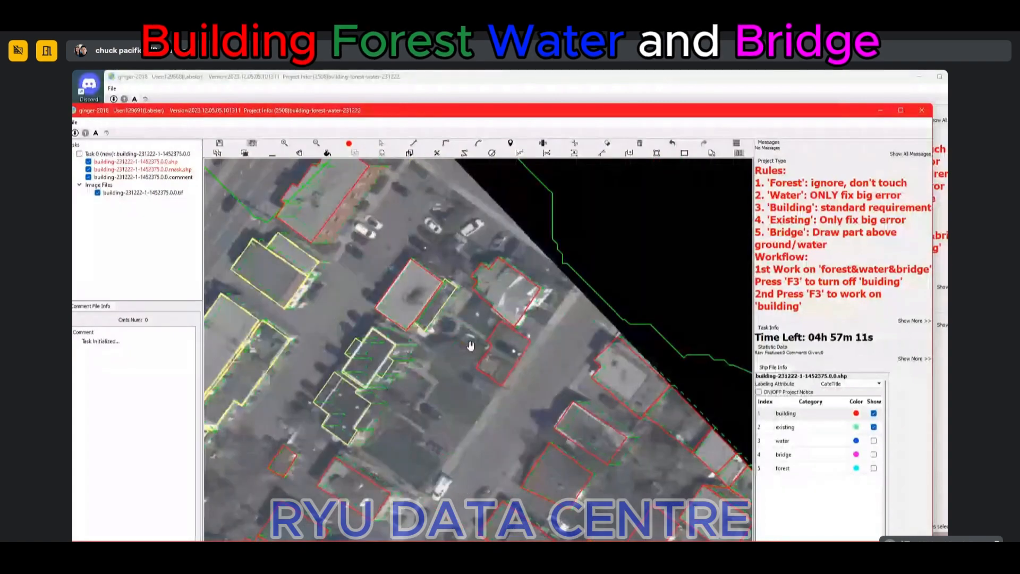
pyautogui.scroll(1, 469, 346)
pyautogui.click(403, 279)
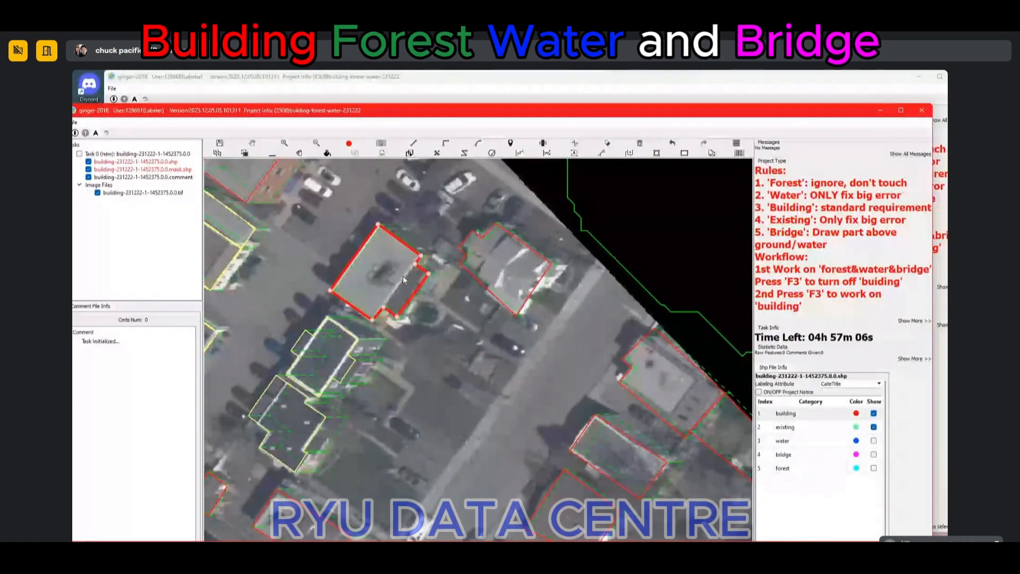
# Step: Replace the outline of the irregular grey house near the black image edge with a new polygon tracing its stepped walls
pyautogui.press('space')
pyautogui.moveTo(523, 257); pyautogui.dragTo(392, 332)
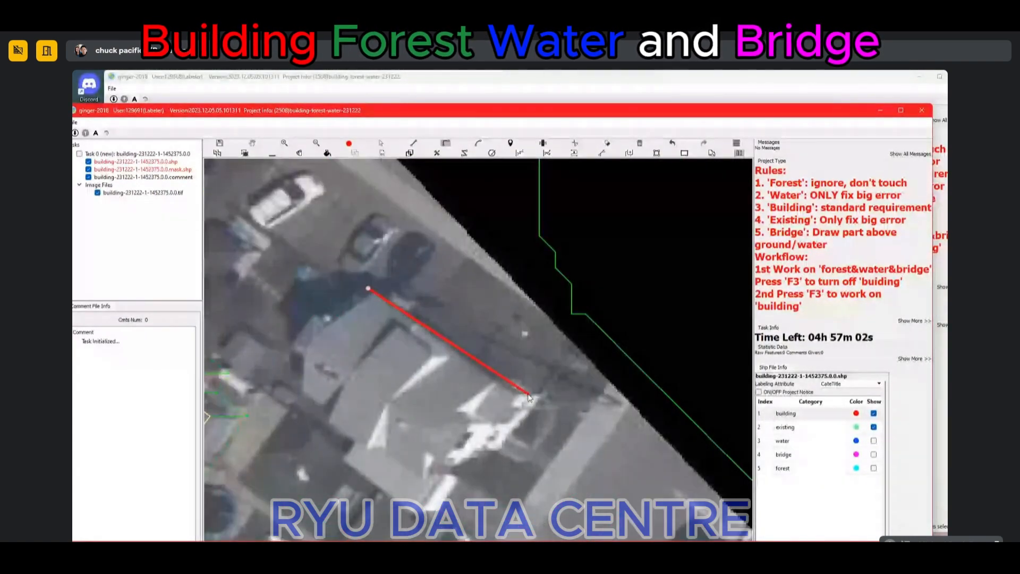
pyautogui.click(519, 391)
pyautogui.click(490, 432)
pyautogui.click(474, 422)
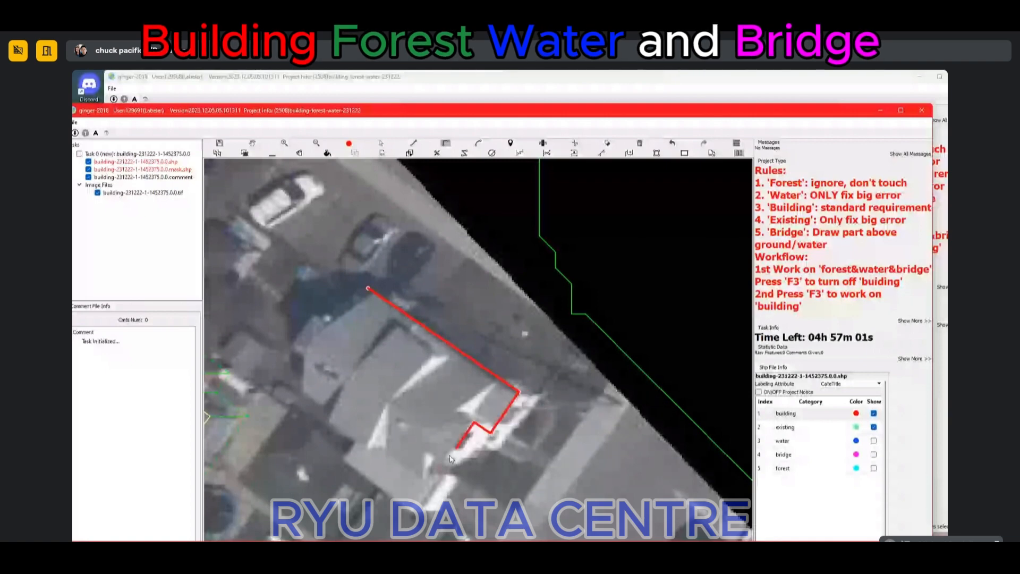
pyautogui.click(418, 502)
pyautogui.click(345, 458)
pyautogui.click(354, 442)
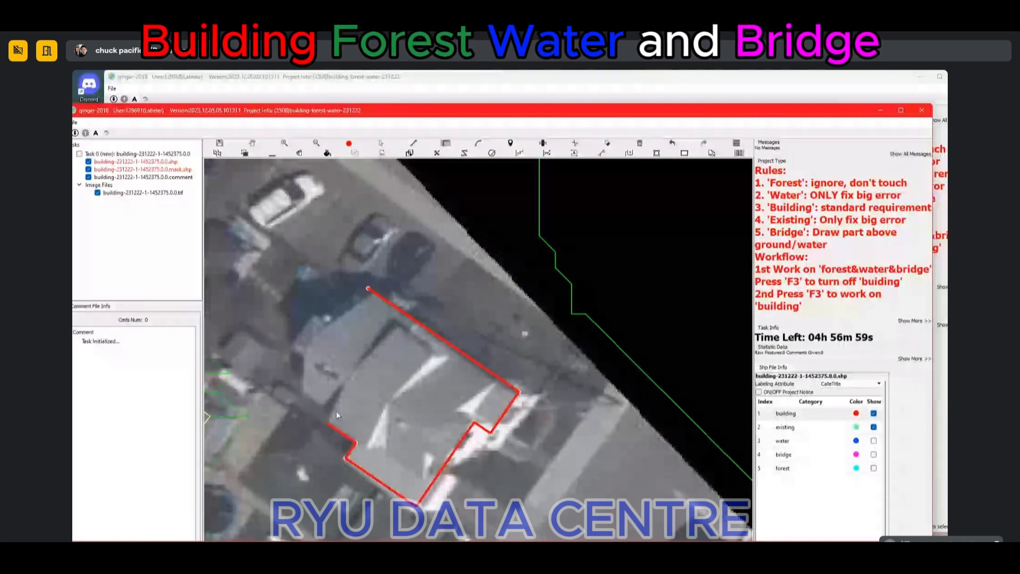
pyautogui.click(320, 418)
pyautogui.click(327, 408)
pyautogui.click(291, 384)
pyautogui.click(308, 359)
pyautogui.click(290, 345)
pyautogui.click(315, 309)
pyautogui.click(340, 327)
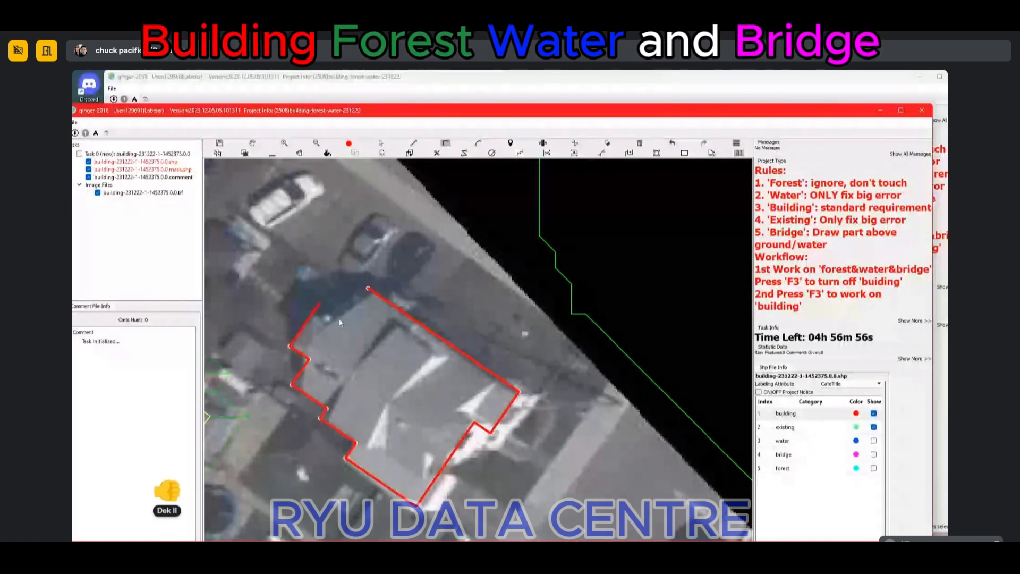
pyautogui.rightClick(372, 339)
pyautogui.scroll(-4, 360, 339)
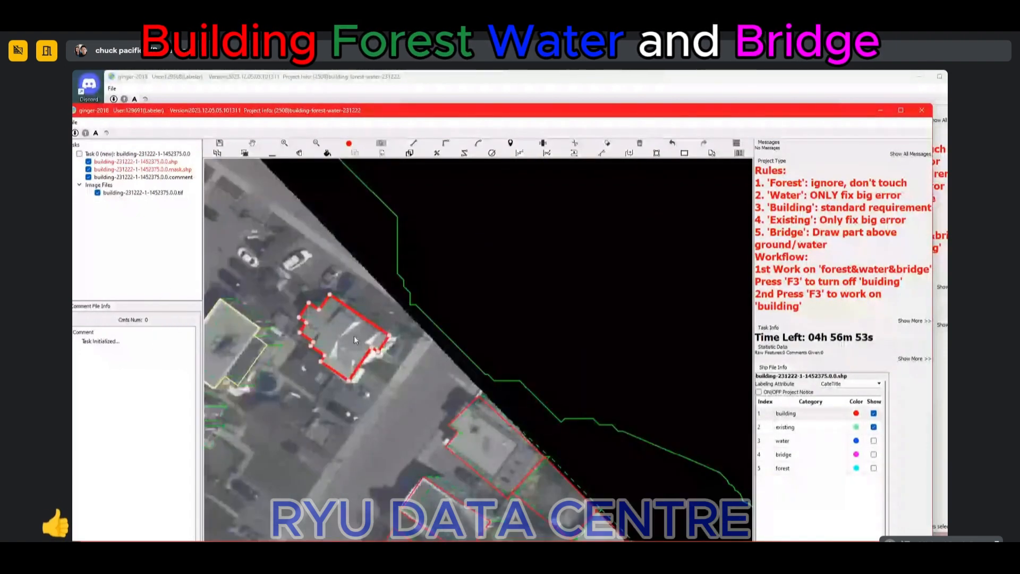
# Step: Delete the flat-roofed building's outline beside the black image edge and retrace it, including its western notch and southeastern section
pyautogui.press('space')
pyautogui.scroll(1, 346, 290)
pyautogui.moveTo(526, 479); pyautogui.dragTo(400, 299)
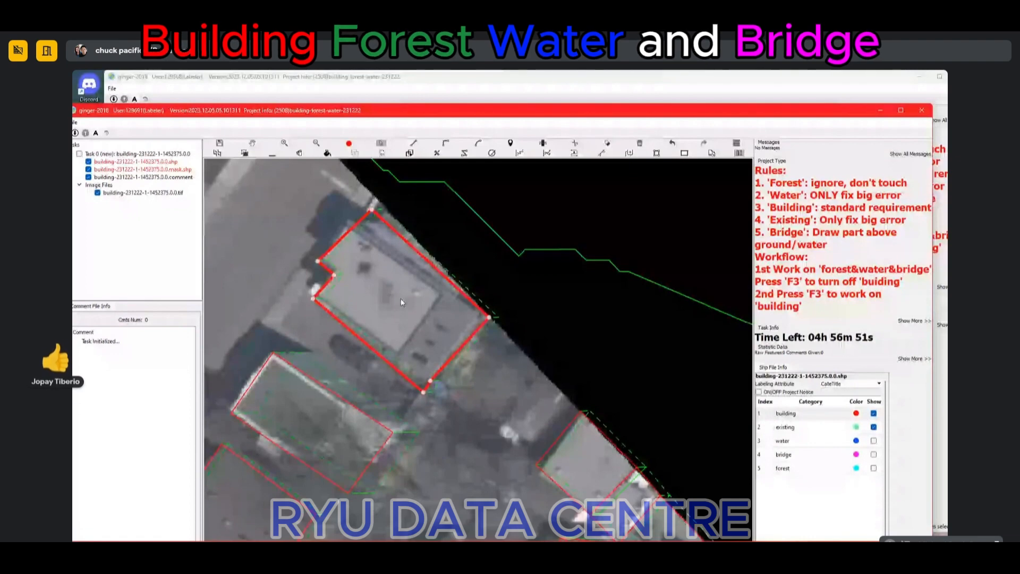
pyautogui.press('Delete')
pyautogui.press('r')
pyautogui.click(350, 221)
pyautogui.click(481, 309)
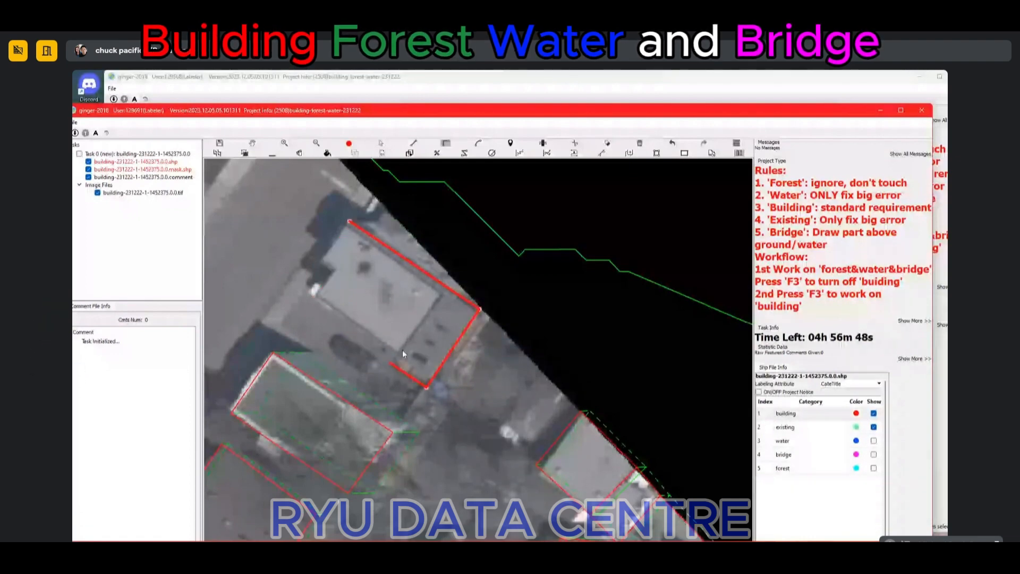
pyautogui.click(399, 351)
pyautogui.click(316, 295)
pyautogui.click(333, 269)
pyautogui.click(322, 261)
pyautogui.doubleClick(349, 221)
pyautogui.press('s')
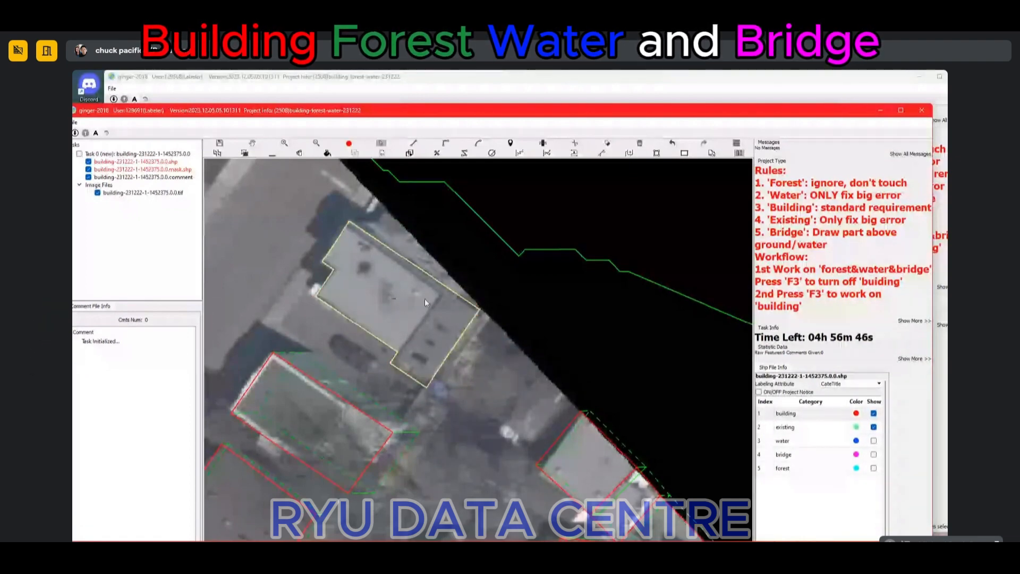
pyautogui.click(415, 312)
# Step: Replace the outline of the dark-roofed house by the street with a notched polygon and pull its edges in to the roof
pyautogui.scroll(-2, 414, 315)
pyautogui.moveTo(302, 464); pyautogui.dragTo(412, 297)
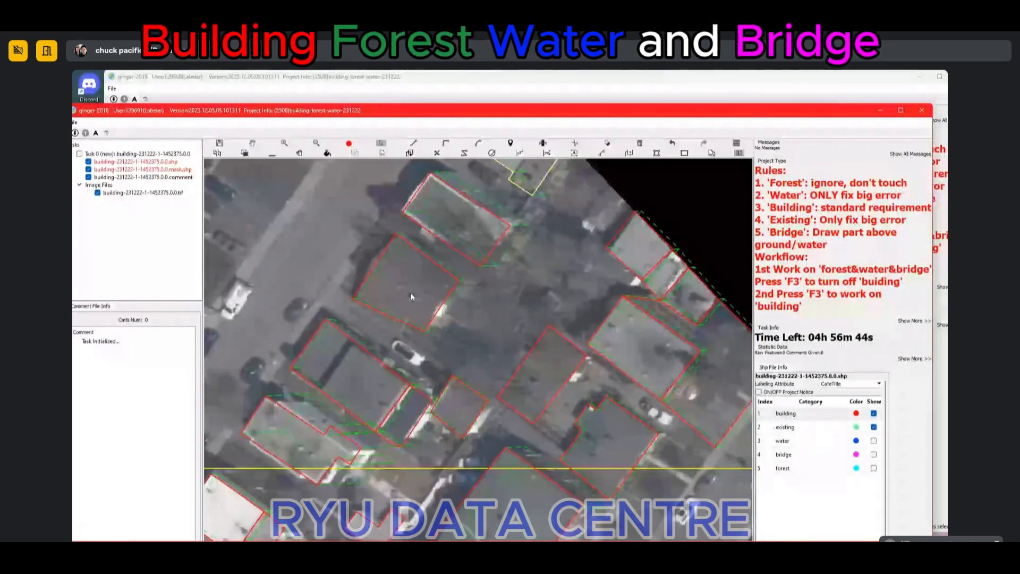
pyautogui.click(411, 296)
pyautogui.press('Delete')
pyautogui.press('d')
pyautogui.click(401, 234)
pyautogui.click(469, 275)
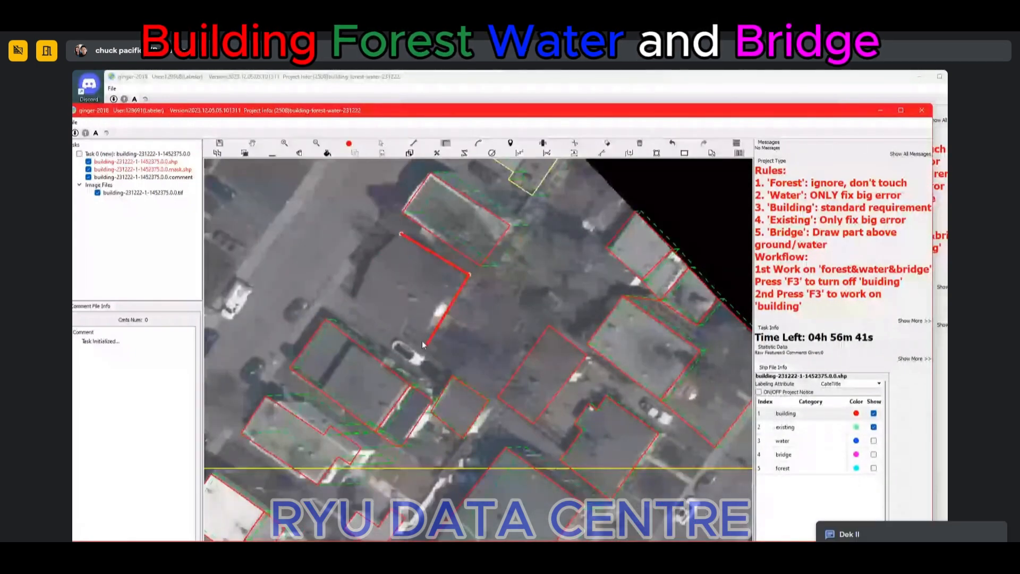
pyautogui.click(434, 333)
pyautogui.click(407, 317)
pyautogui.click(395, 335)
pyautogui.doubleClick(355, 311)
pyautogui.press('s')
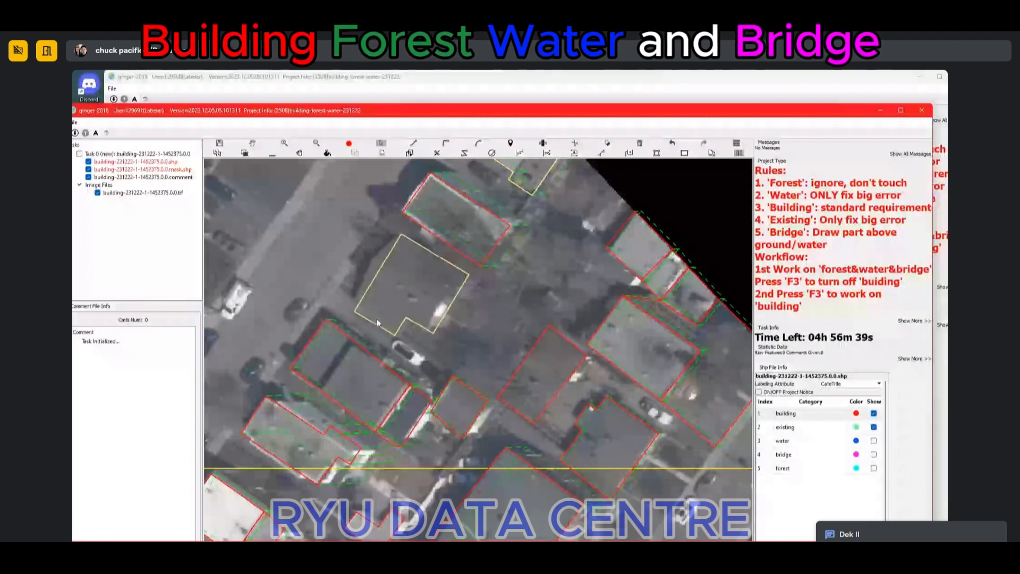
pyautogui.click(377, 319)
pyautogui.moveTo(432, 299); pyautogui.dragTo(432, 299)
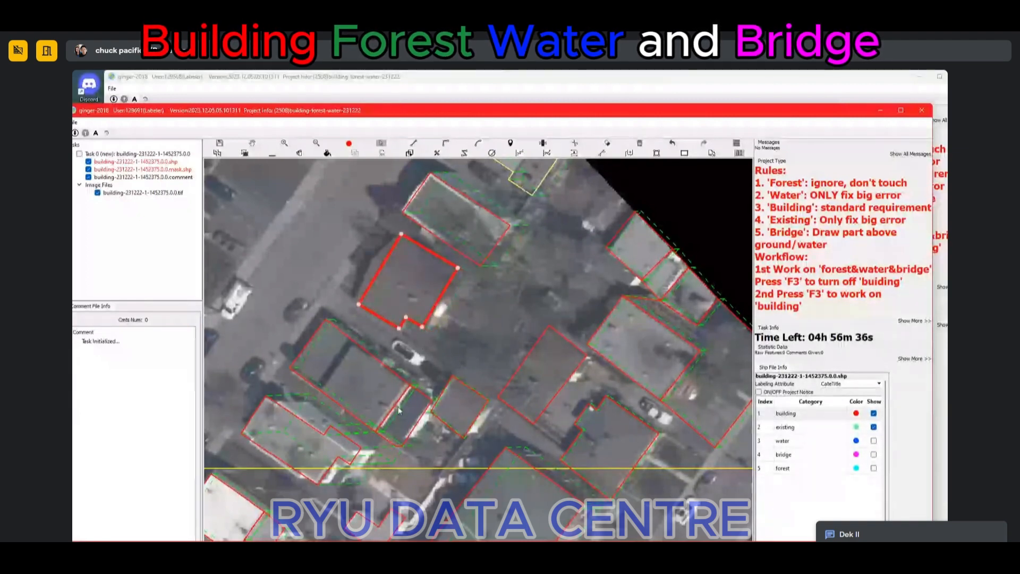
# Step: Reshape the long grey-roofed house's outline so its northeast edge runs straight to the rear corner
pyautogui.moveTo(400, 410); pyautogui.dragTo(455, 346)
pyautogui.click(393, 389)
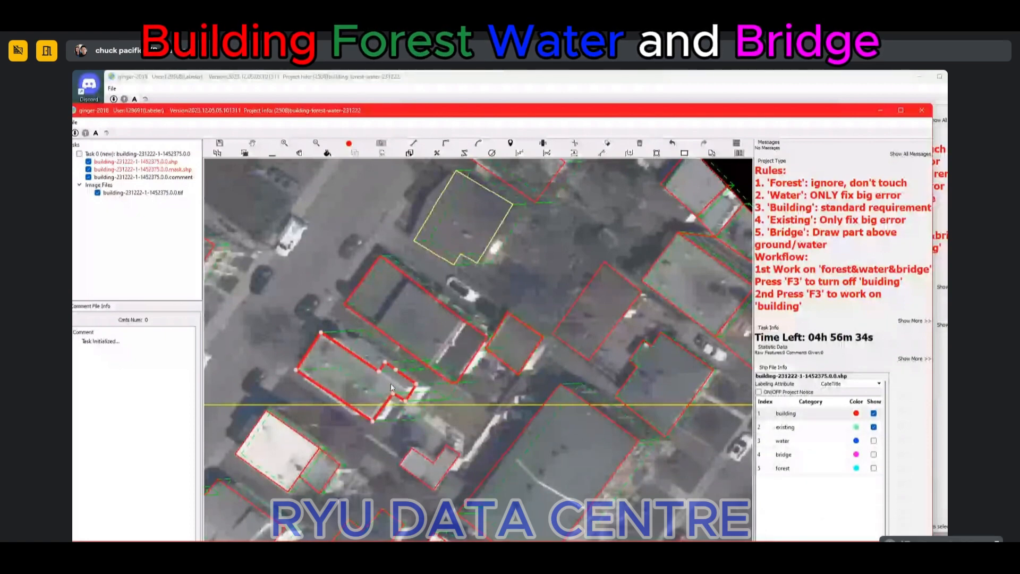
pyautogui.press('e')
pyautogui.moveTo(408, 379); pyautogui.dragTo(416, 399)
pyautogui.hotkey('ctrl', 'z')
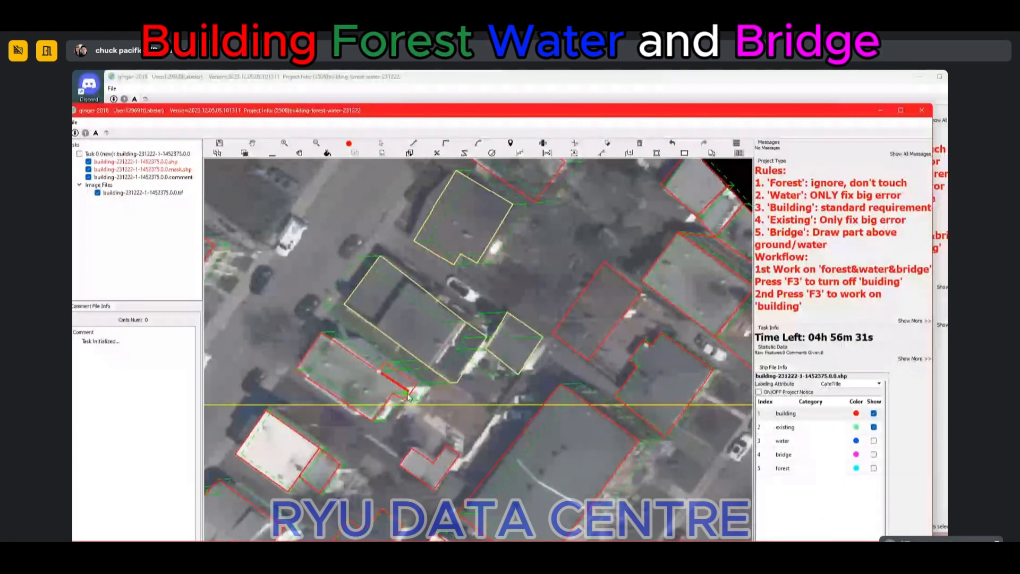
pyautogui.click(409, 396)
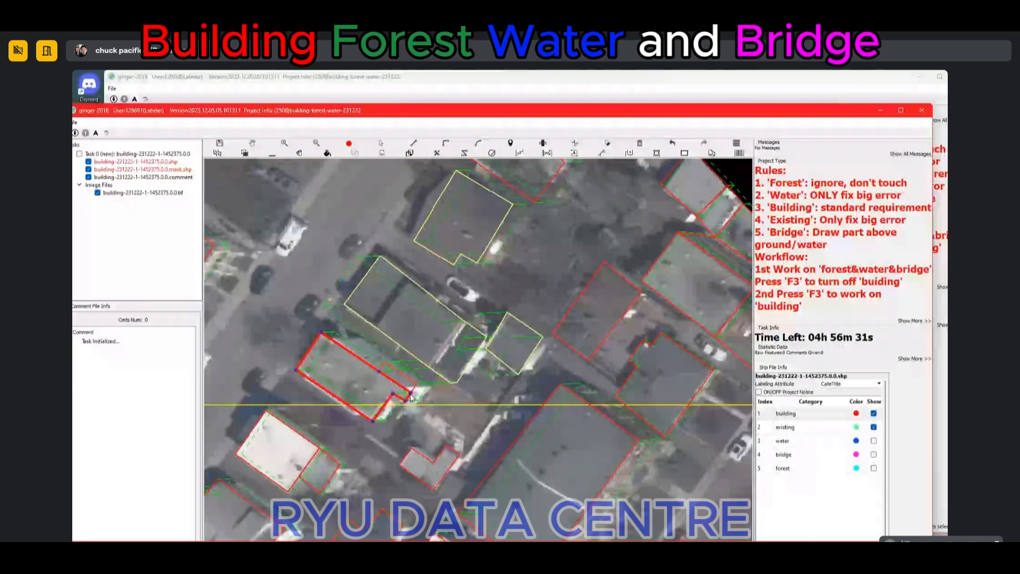
# Step: Replace the small square building's outline with a new rectangle and move its southeastern edge outward
pyautogui.scroll(2, 411, 397)
pyautogui.press('space')
pyautogui.moveTo(540, 332); pyautogui.dragTo(465, 358)
pyautogui.scroll(-2, 465, 358)
pyautogui.scroll(2, 458, 356)
pyautogui.click(456, 354)
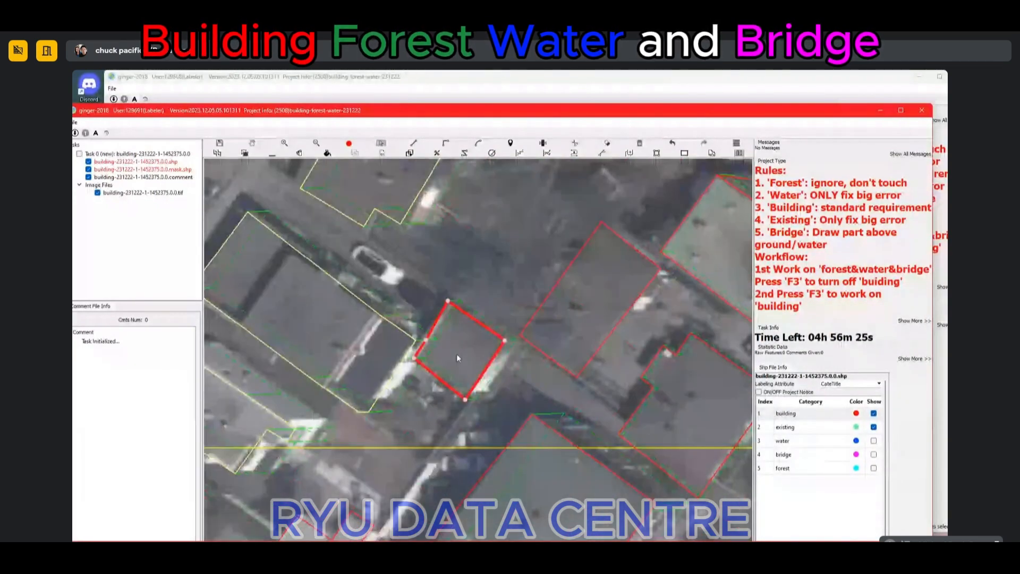
pyautogui.press('Delete')
pyautogui.press('space')
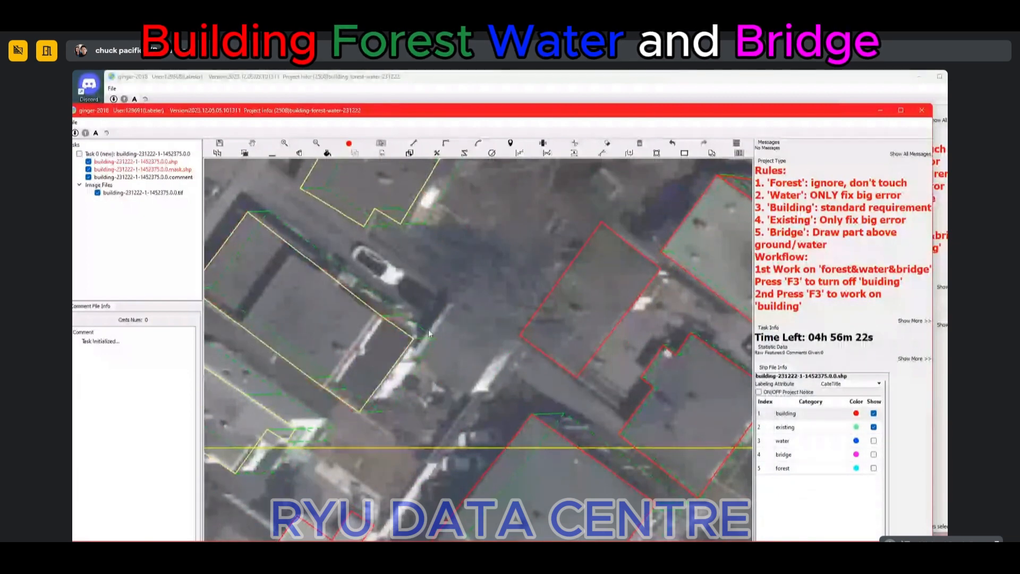
pyautogui.click(411, 355)
pyautogui.click(453, 293)
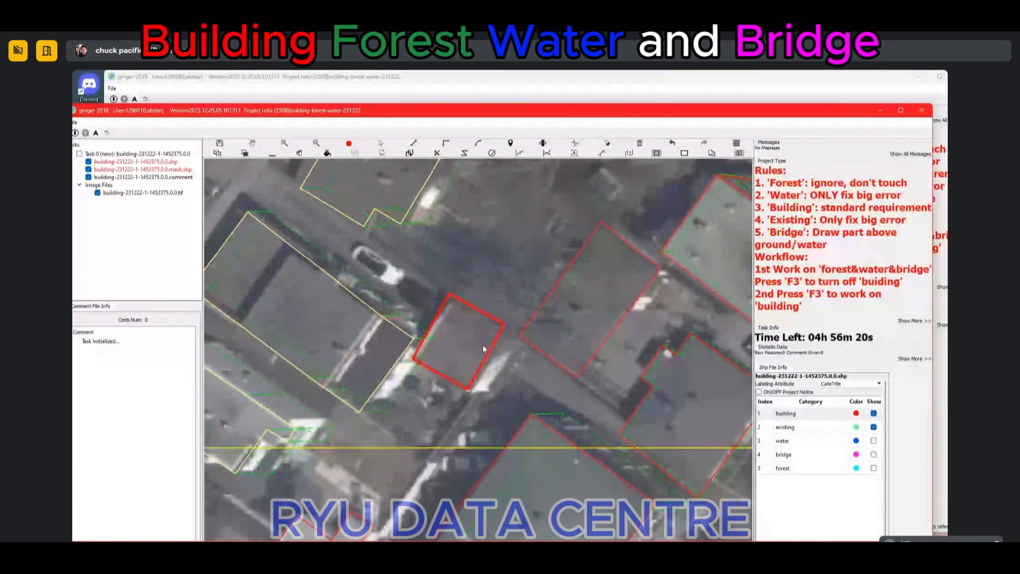
pyautogui.click(482, 344)
pyautogui.moveTo(478, 364); pyautogui.dragTo(493, 366)
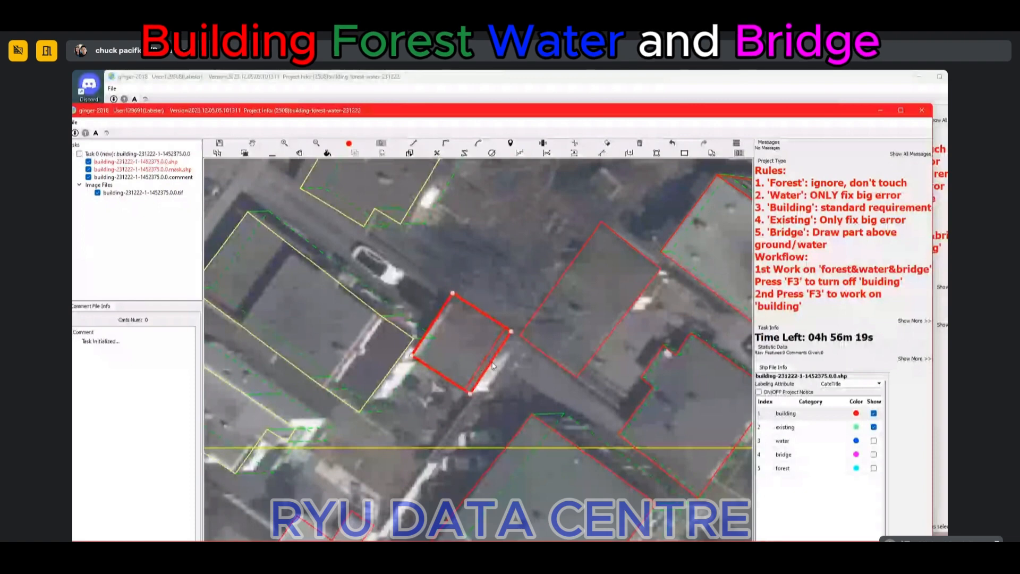
# Step: Replace the oversized outline of the dark building east of the small square one with a smaller rectangle
pyautogui.press('space')
pyautogui.scroll(-2, 470, 370)
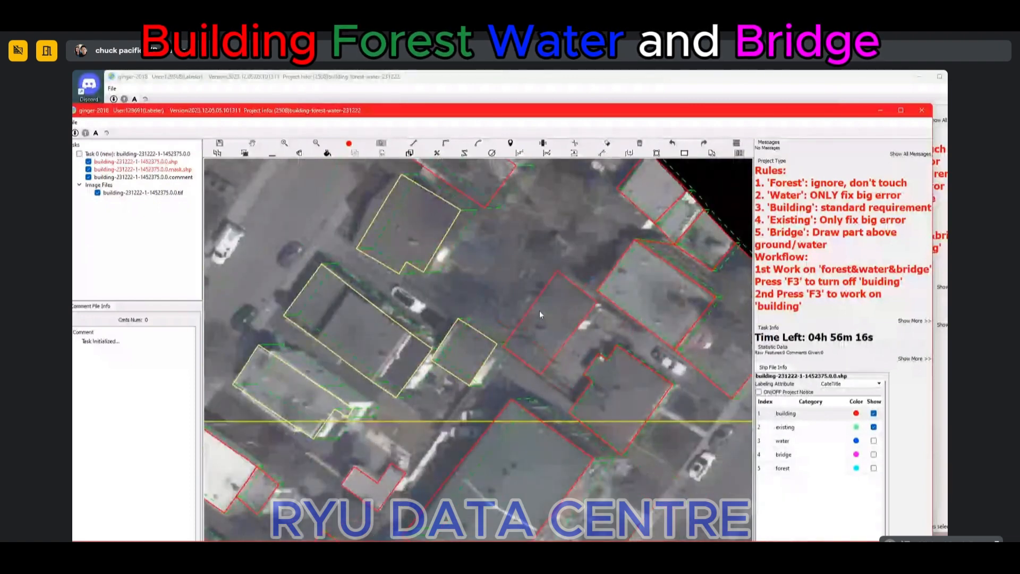
pyautogui.press('r')
pyautogui.click(534, 303)
pyautogui.click(594, 344)
# Step: Remove the outline covering the open ground between the large grey-roofed house and the black image edge
pyautogui.press('space')
pyautogui.moveTo(686, 301); pyautogui.dragTo(453, 371)
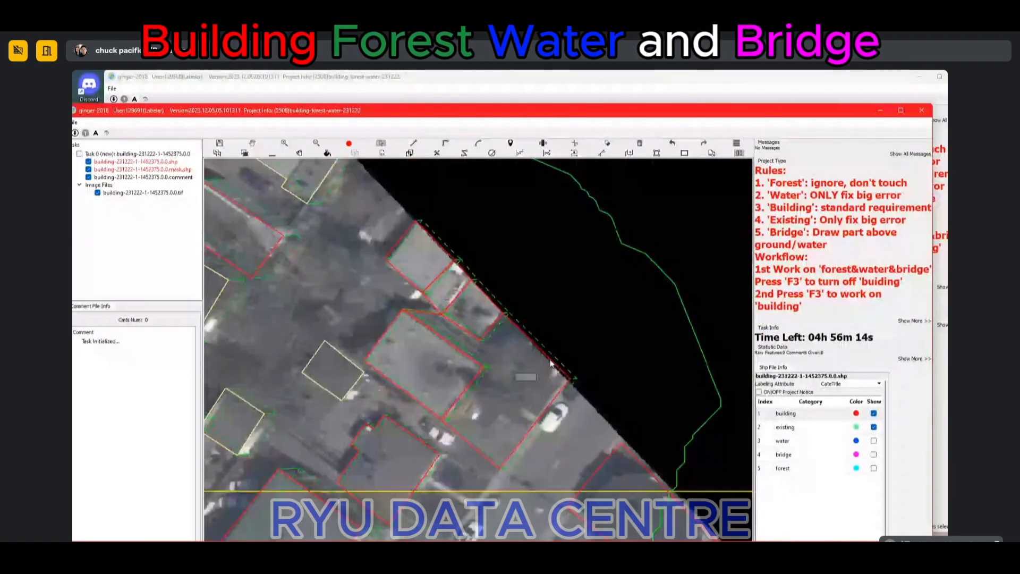
pyautogui.click(453, 371)
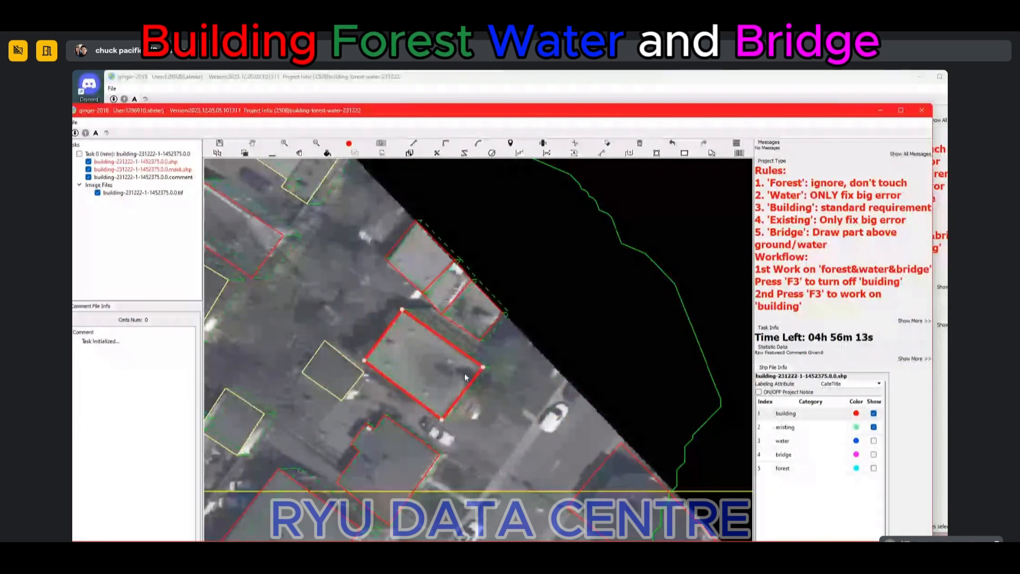
# Step: Delete the adjoining outlines north of the large grey-roofed house and draw one rectangle over those buildings at the image edge
pyautogui.click(426, 267)
pyautogui.press('Delete')
pyautogui.press('r')
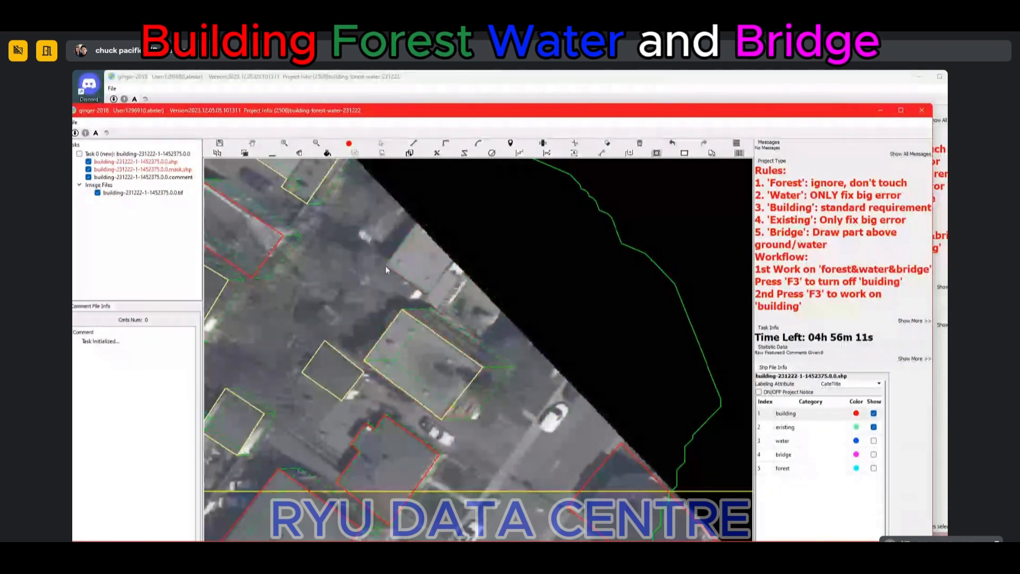
pyautogui.click(386, 267)
pyautogui.click(485, 330)
pyautogui.click(517, 283)
# Step: Replace the long outline running along the black image edge with a polygon fitted to the dark-roofed building at its northern end
pyautogui.scroll(-1, 521, 292)
pyautogui.press('space')
pyautogui.moveTo(522, 293); pyautogui.dragTo(367, 173)
pyautogui.moveTo(474, 362); pyautogui.dragTo(426, 292)
pyautogui.click(466, 296)
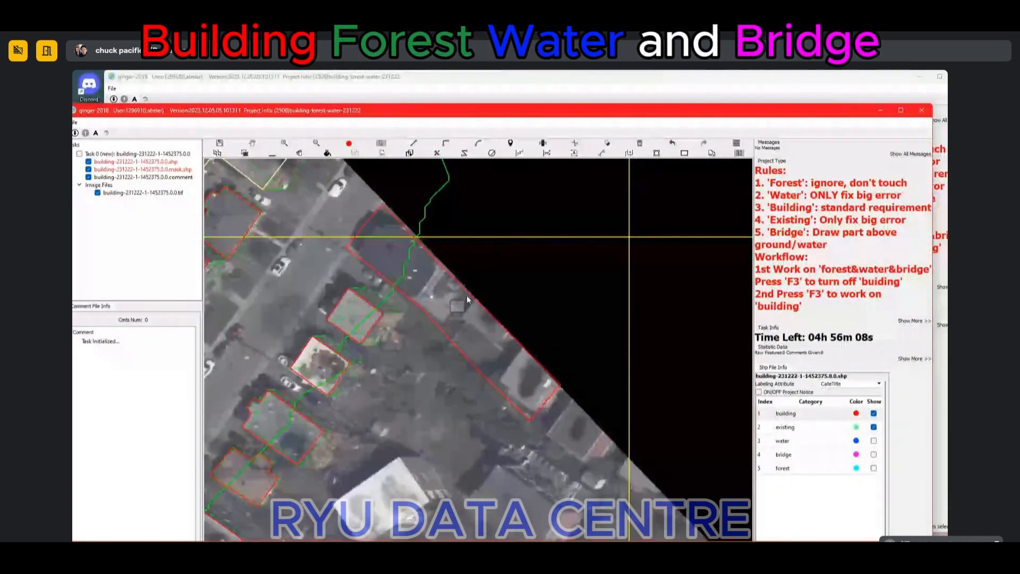
pyautogui.press('Delete')
pyautogui.press('r')
pyautogui.scroll(1, 355, 261)
pyautogui.moveTo(353, 266)
pyautogui.mouseDown()
pyautogui.moveTo(451, 286)
pyautogui.moveTo(394, 218)
pyautogui.moveTo(355, 265)
pyautogui.mouseUp()
pyautogui.click(355, 266)
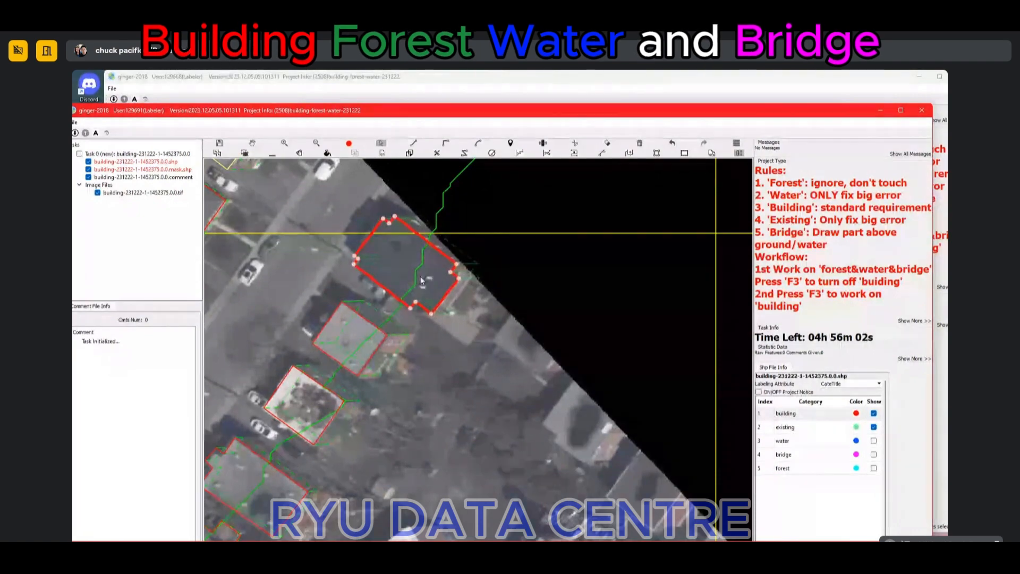
# Step: Adjust the outline of the grey-roofed building south of the white roof and delete the outline of the small brown-roofed house beside it
pyautogui.moveTo(313, 365); pyautogui.dragTo(547, 186)
pyautogui.press('space')
pyautogui.press('space')
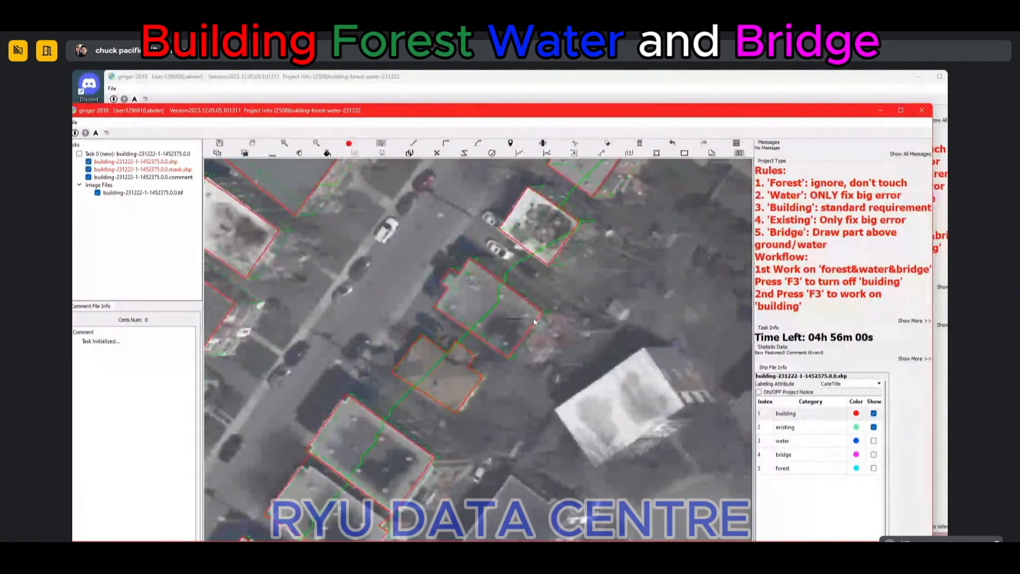
pyautogui.click(534, 315)
pyautogui.moveTo(398, 388); pyautogui.dragTo(492, 246)
pyautogui.click(547, 228)
pyautogui.press('Delete')
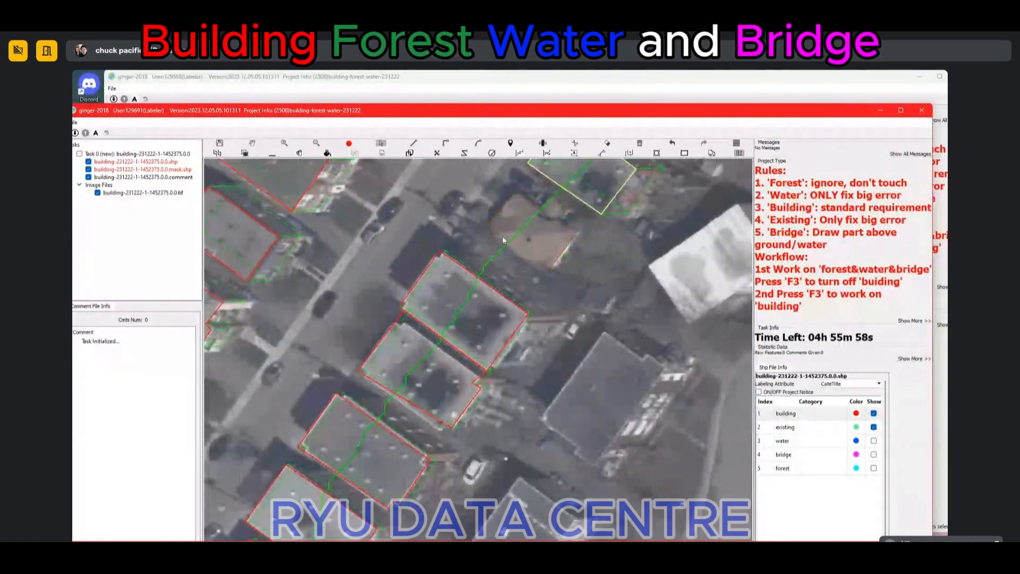
# Step: Draw a polygon around the small brown-roofed house, including its notched northern corner, and shift its southeastern edge outward to the roof edge
pyautogui.press('r')
pyautogui.click(489, 230)
pyautogui.click(543, 265)
pyautogui.click(572, 223)
pyautogui.click(564, 214)
pyautogui.click(548, 195)
pyautogui.click(539, 208)
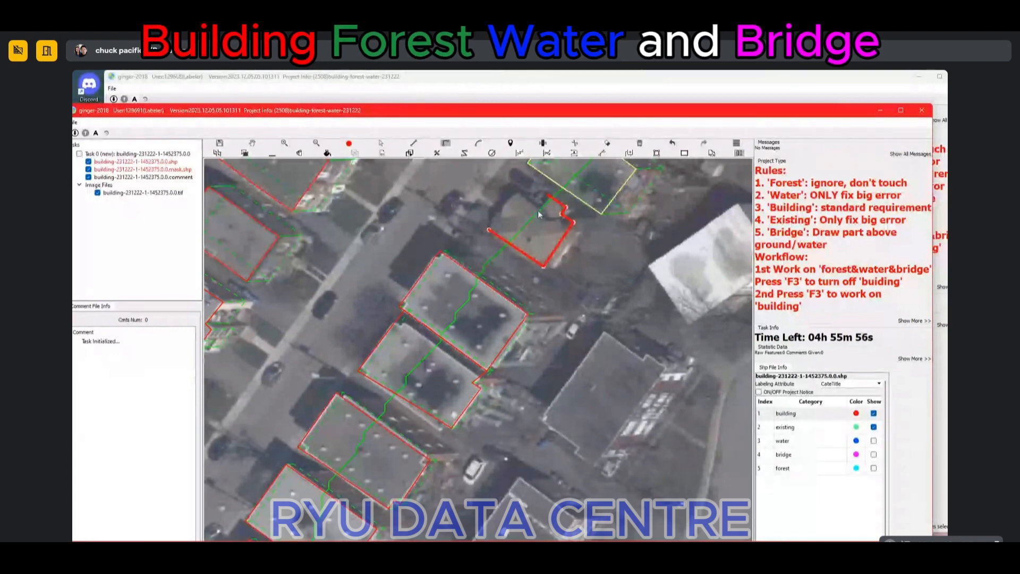
pyautogui.click(514, 191)
pyautogui.click(489, 231)
pyautogui.click(554, 242)
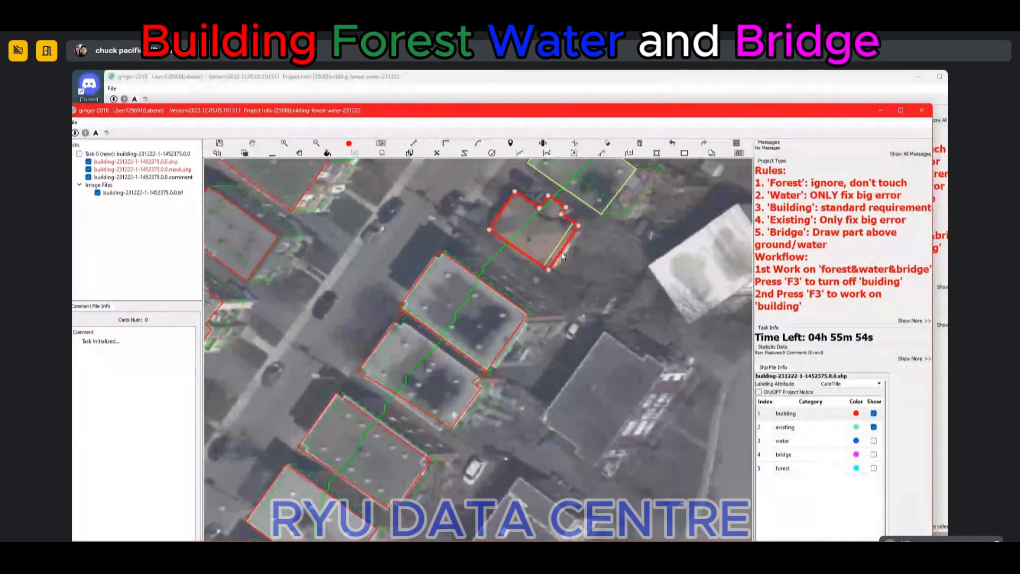
pyautogui.moveTo(559, 248); pyautogui.dragTo(564, 250)
# Step: Delete the outline of the second grey-roofed building south of the brown-roofed house and adjust the outline of its northeastern neighbour
pyautogui.moveTo(470, 348); pyautogui.dragTo(506, 299)
pyautogui.click(464, 314)
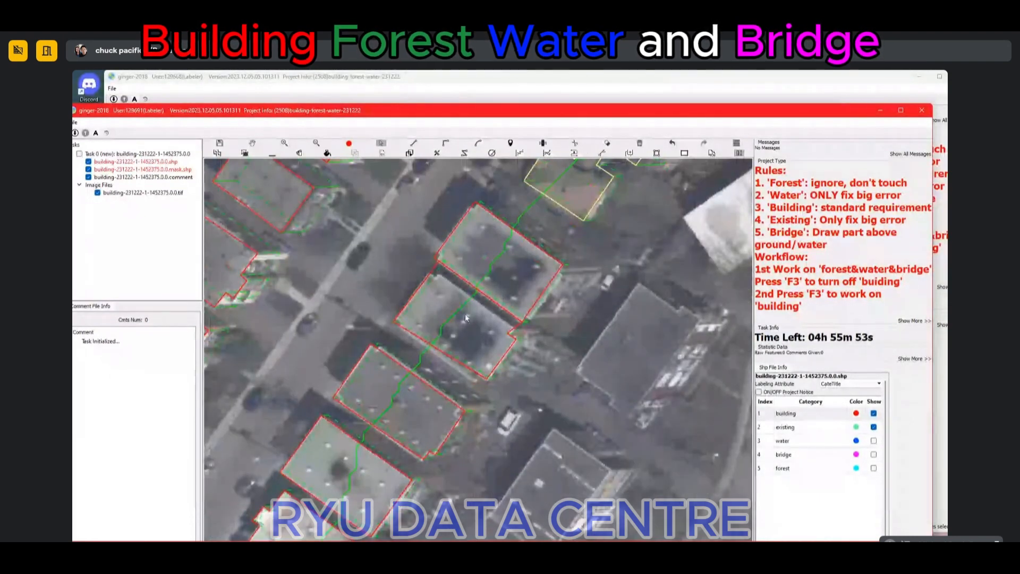
pyautogui.press('Delete')
pyautogui.click(543, 274)
# Step: Draw a polygon around the second grey-roofed building south of the brown-roofed house, following the small notches at its corners
pyautogui.click(440, 275)
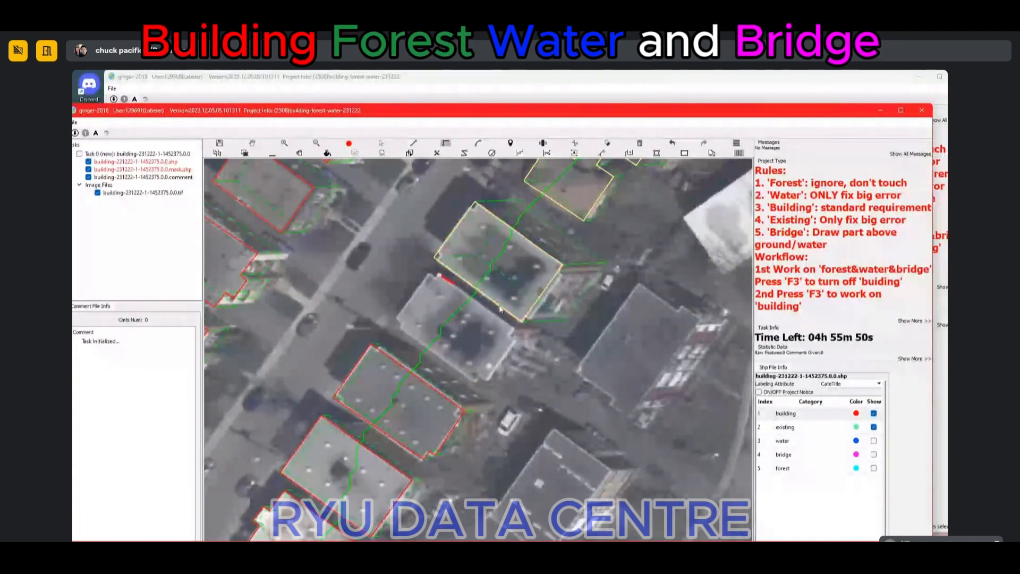
pyautogui.click(514, 326)
pyautogui.click(510, 338)
pyautogui.click(516, 341)
pyautogui.click(490, 380)
pyautogui.click(482, 375)
pyautogui.click(478, 379)
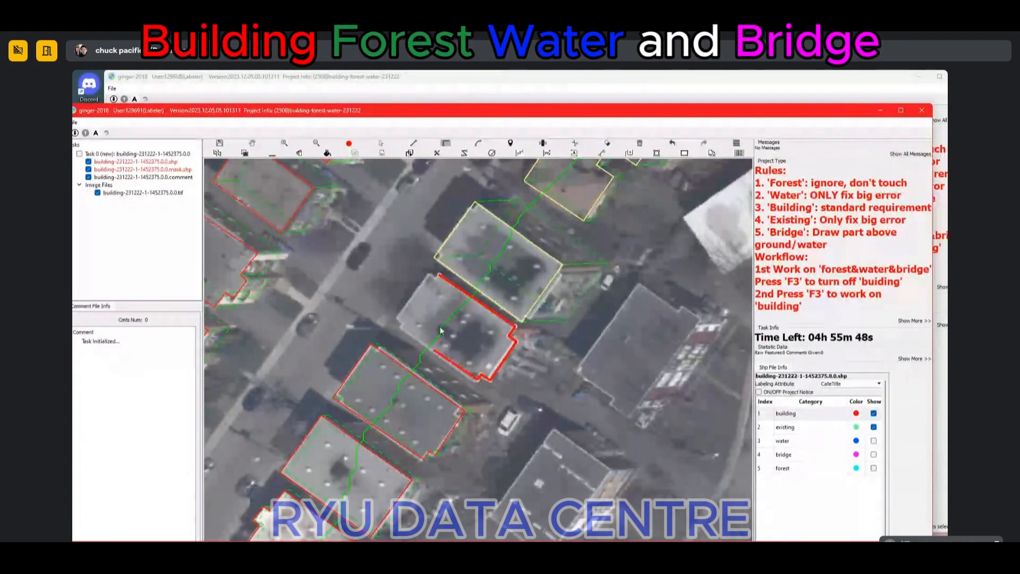
pyautogui.click(400, 327)
pyautogui.click(403, 321)
pyautogui.click(399, 317)
pyautogui.doubleClick(409, 286)
# Step: Fit rectangular outlines to the three neighbouring dark flat-roofed buildings along the street, north of the long white-roofed building
pyautogui.press('space')
pyautogui.moveTo(427, 413); pyautogui.dragTo(563, 286)
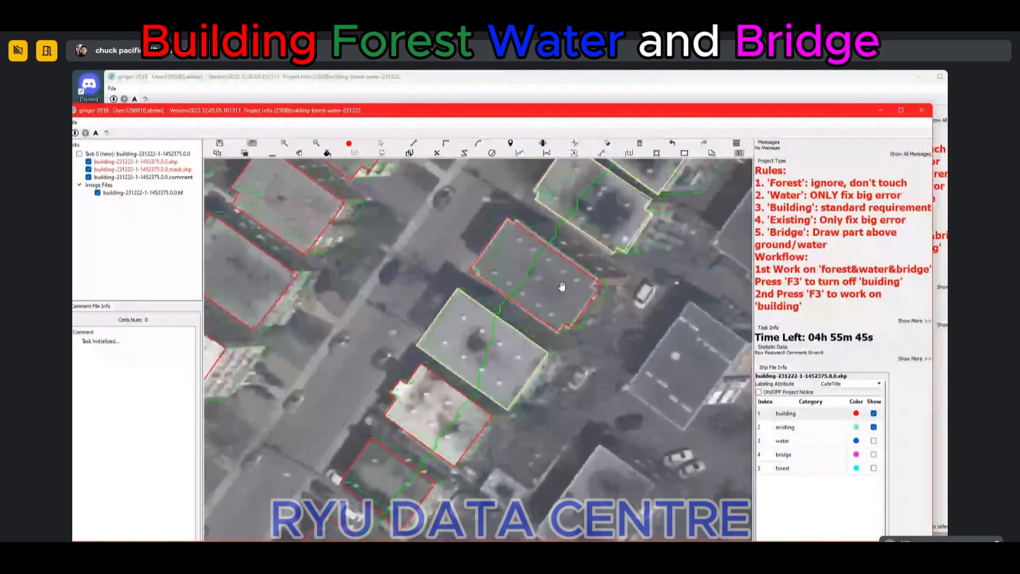
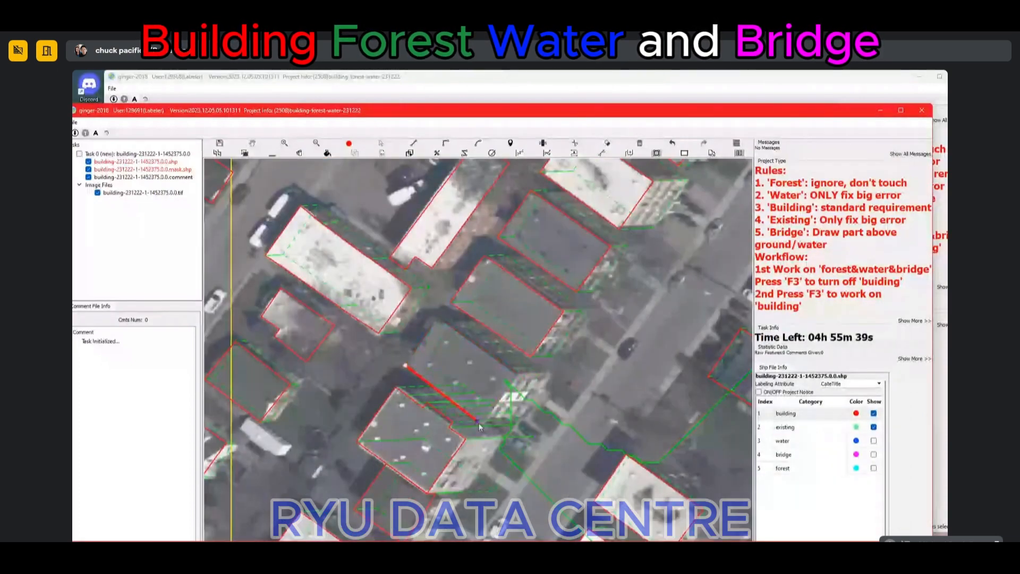
pyautogui.click(476, 382)
pyautogui.moveTo(423, 464); pyautogui.dragTo(480, 372)
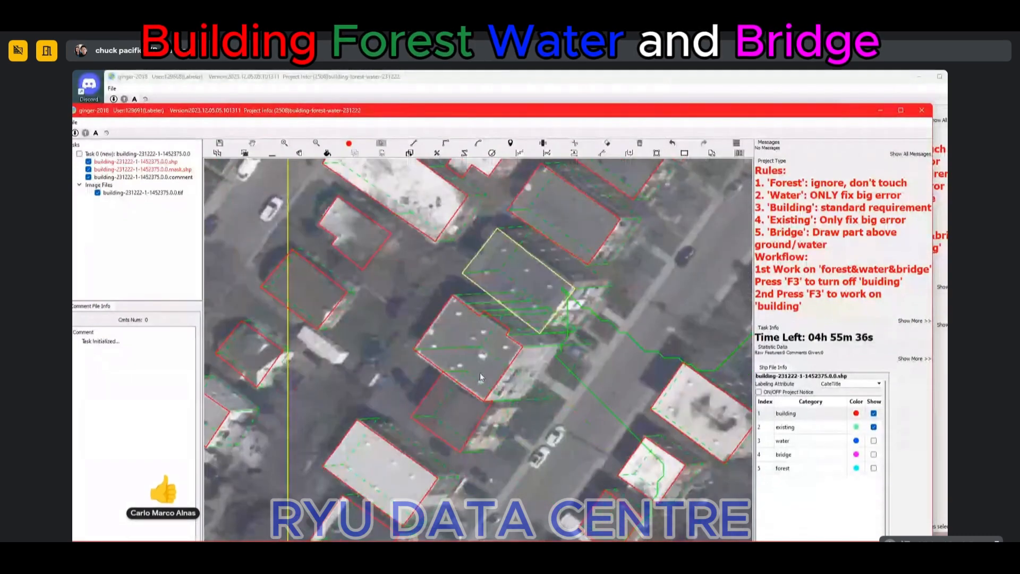
pyautogui.click(467, 315)
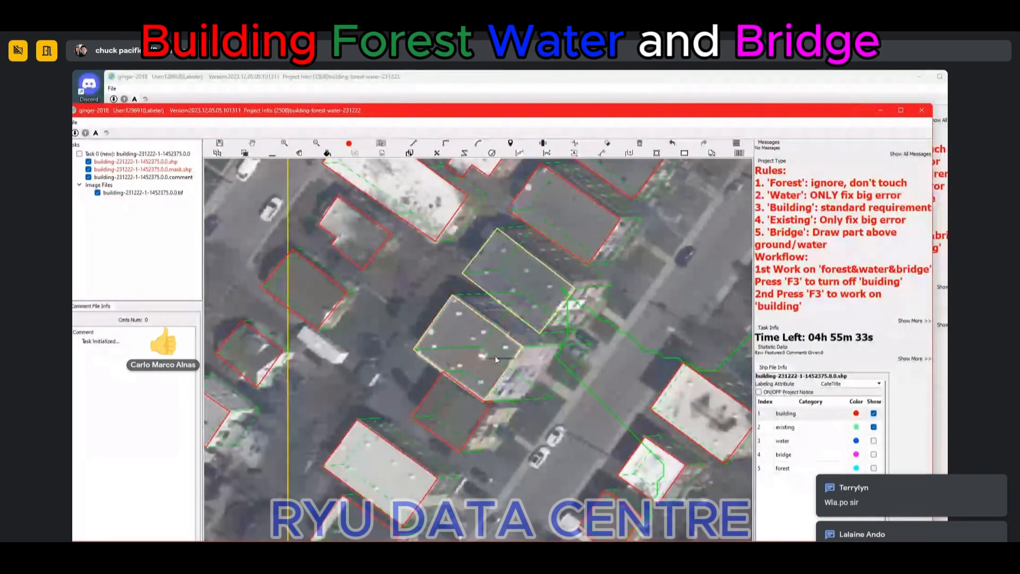
pyautogui.moveTo(465, 395); pyautogui.dragTo(494, 324)
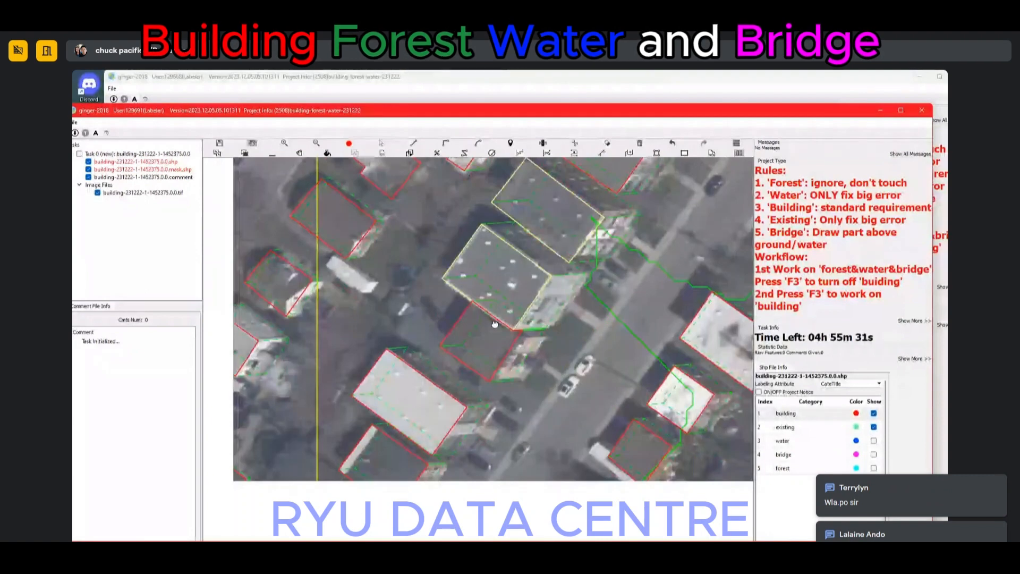
pyautogui.click(480, 334)
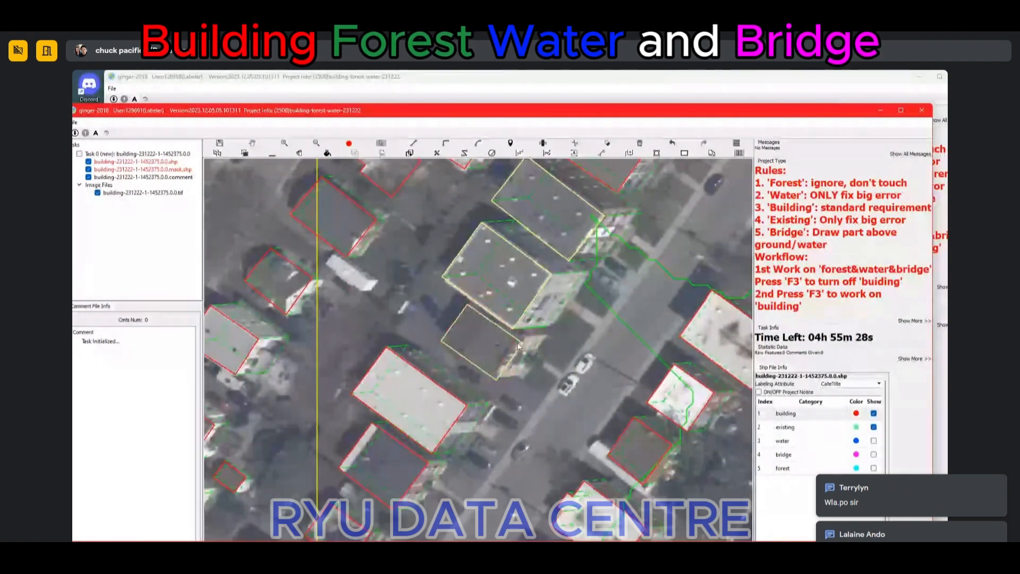
# Step: Draw a rectangle over the white-roofed building cut off by the black image edge and refit the neighbouring white-roofed building's outline
pyautogui.moveTo(699, 395); pyautogui.dragTo(493, 350)
pyautogui.press('r')
pyautogui.click(478, 336)
pyautogui.click(568, 399)
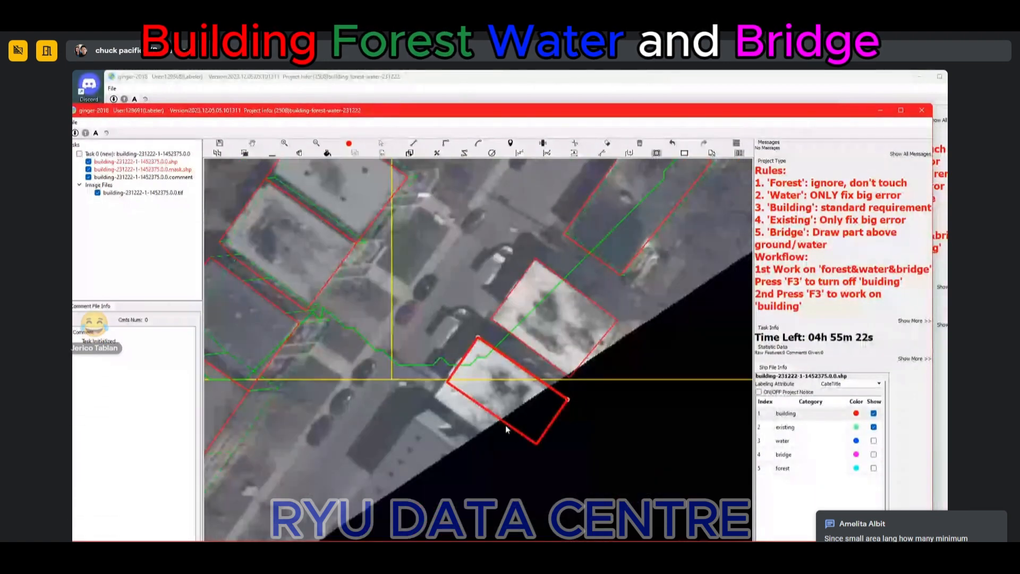
pyautogui.click(499, 439)
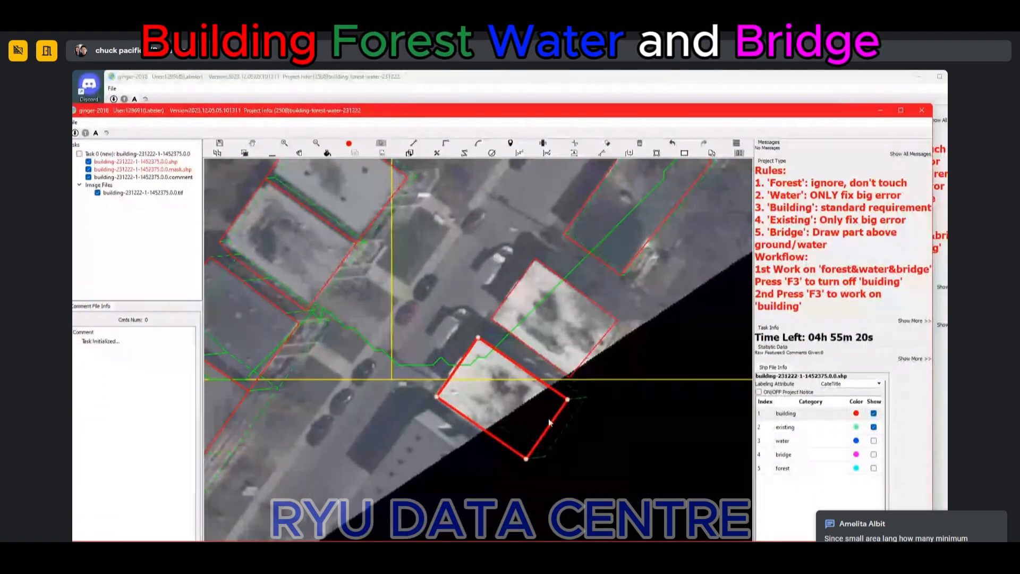
pyautogui.click(588, 339)
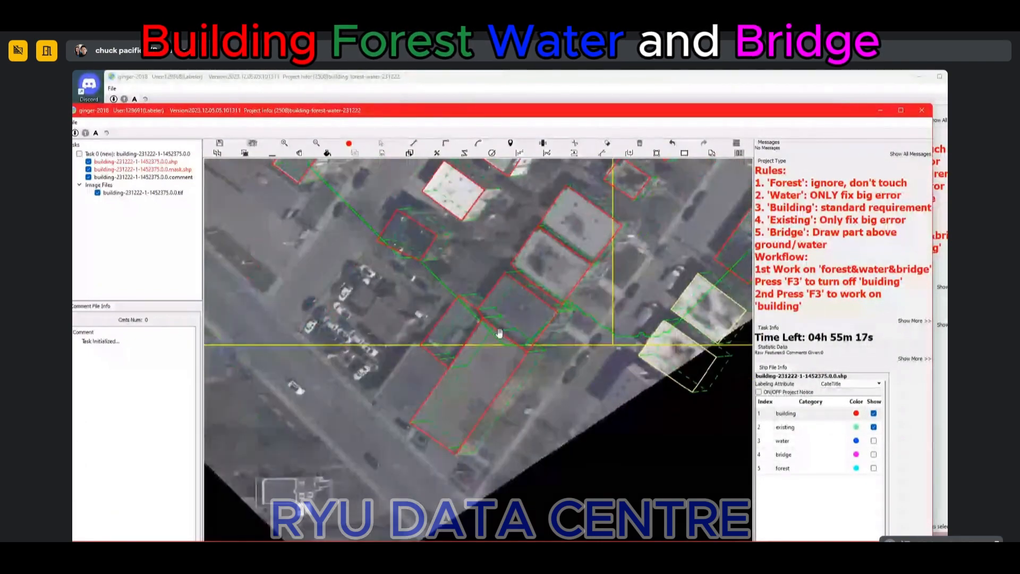
# Step: Delete the outlines of the grey-roofed buildings between the parking lot and the street, and save the task
pyautogui.scroll(3, 500, 332)
pyautogui.press('Delete')
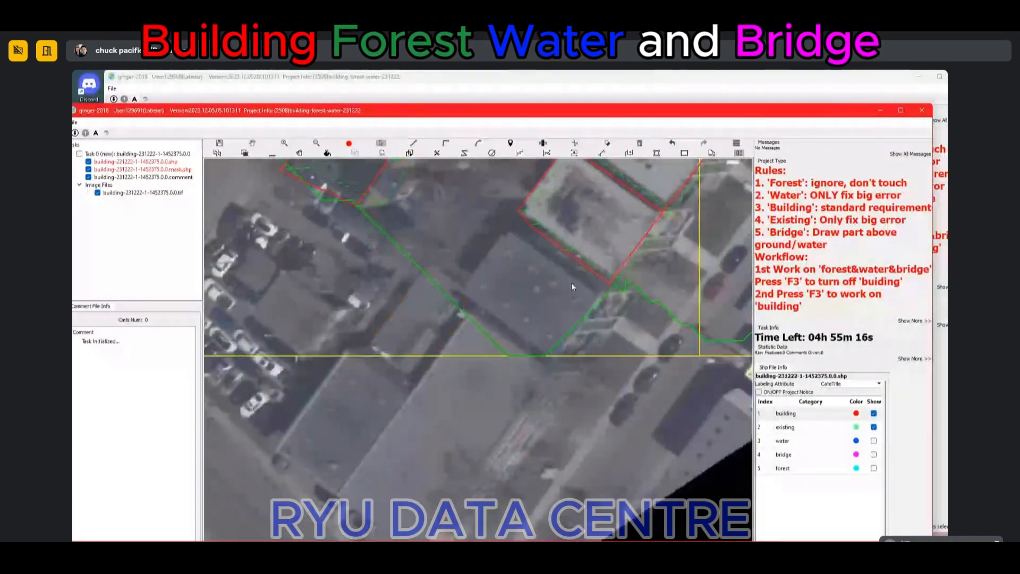
pyautogui.scroll(-2, 569, 282)
pyautogui.moveTo(564, 177); pyautogui.dragTo(480, 277)
pyautogui.press('Delete')
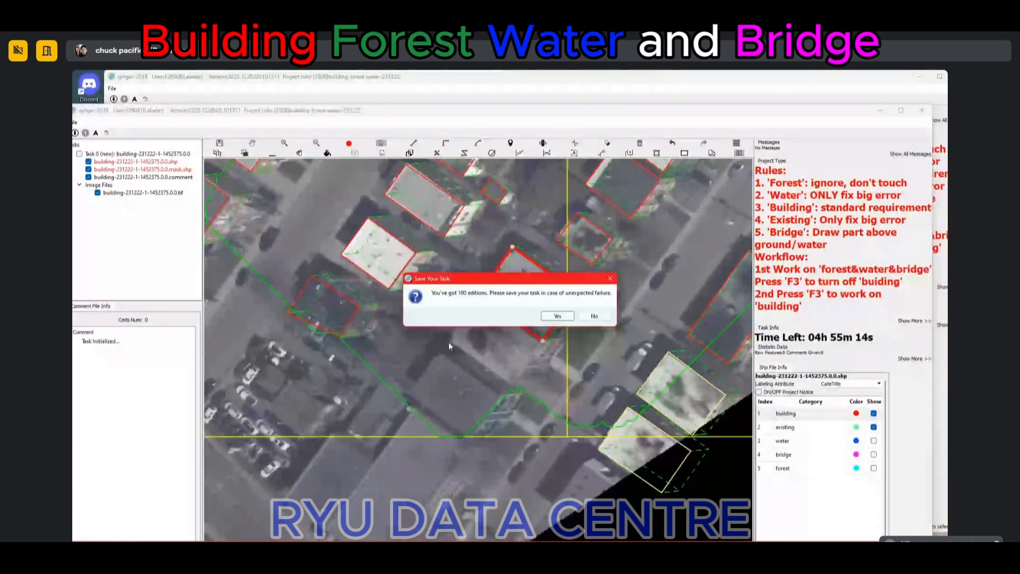
pyautogui.press('Return')
# Step: Draw a rectangle over the mottled grey roof beside the street and paste a copy onto the matching roof northeast of it
pyautogui.scroll(2, 448, 343)
pyautogui.click(453, 333)
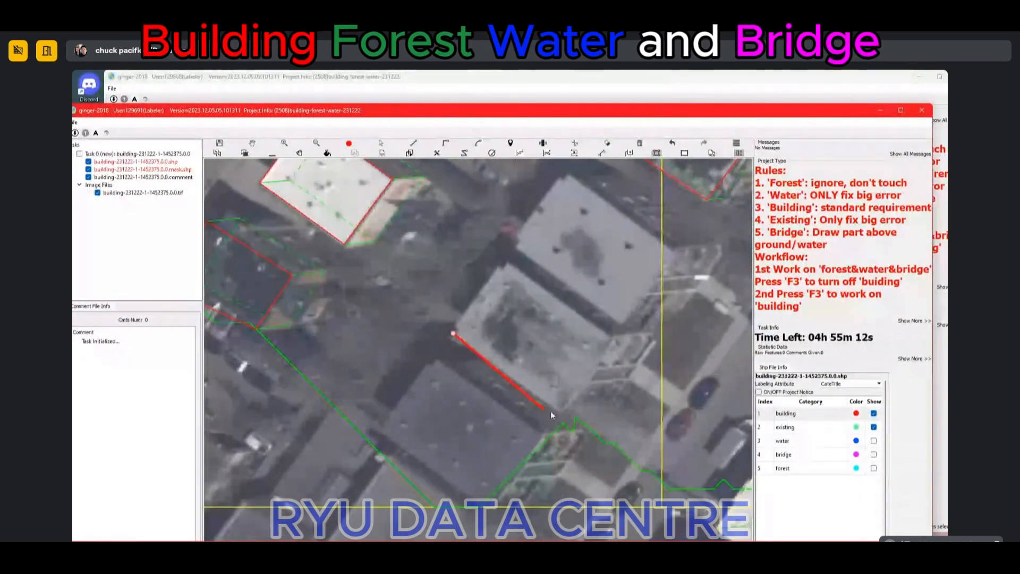
pyautogui.click(559, 413)
pyautogui.click(573, 314)
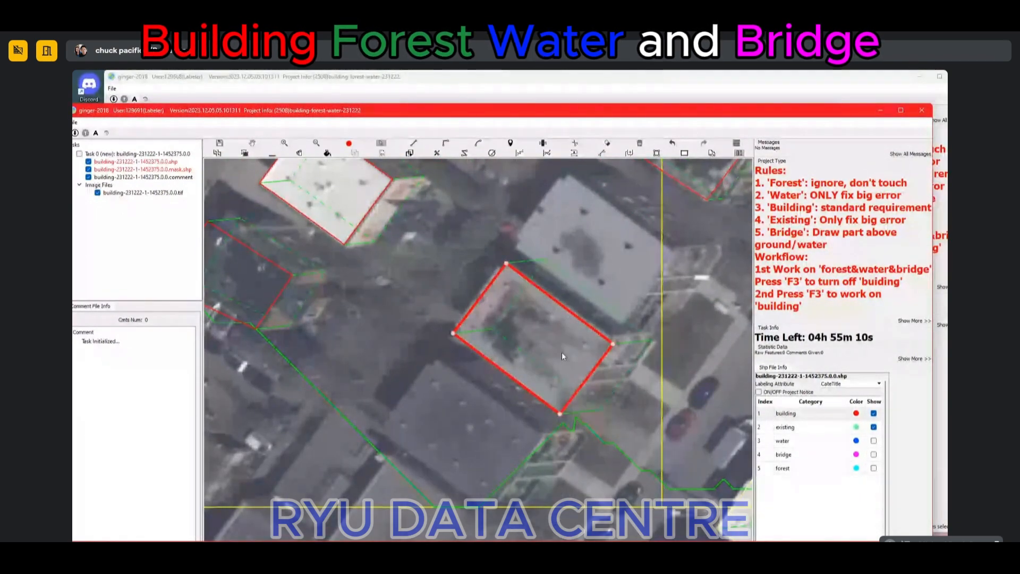
pyautogui.hotkey('ctrl', 'c')
pyautogui.hotkey('ctrl', 'v')
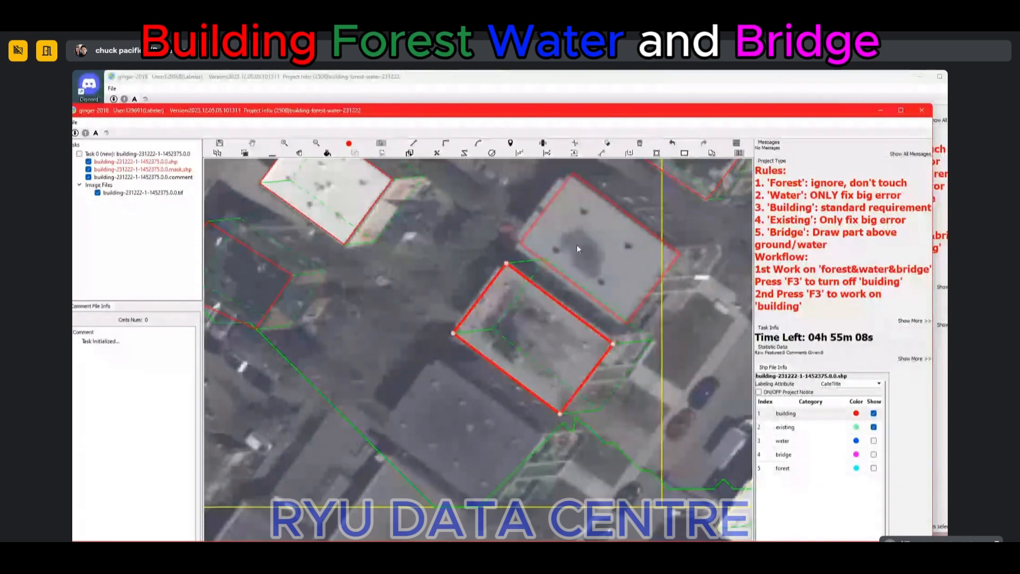
pyautogui.click(574, 248)
# Step: Draw a rectangle over the dark grey-roofed building southwest of the mottled roof
pyautogui.scroll(-3, 573, 248)
pyautogui.scroll(2, 467, 371)
pyautogui.moveTo(468, 371); pyautogui.dragTo(489, 268)
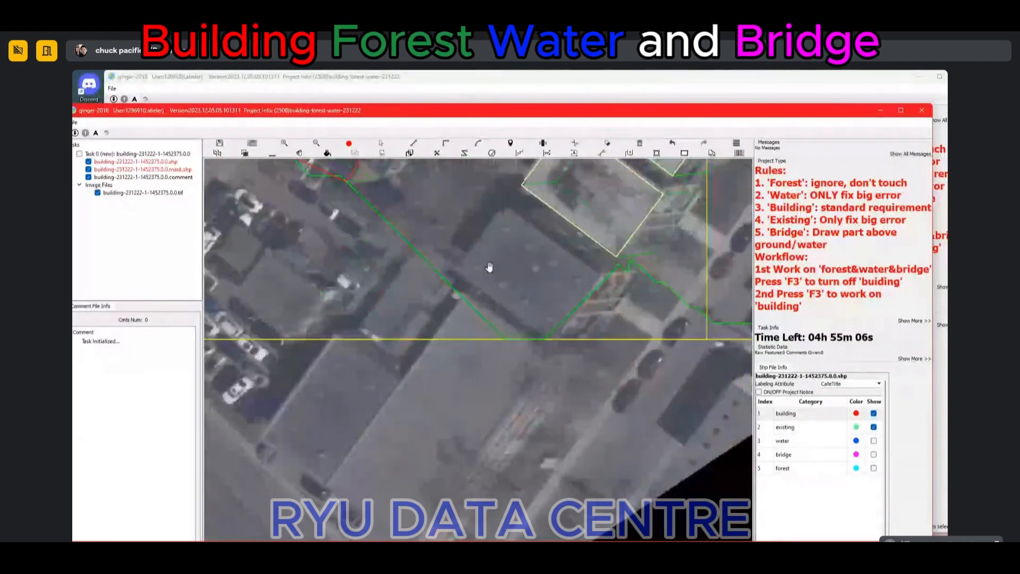
pyautogui.press('r')
pyautogui.click(458, 270)
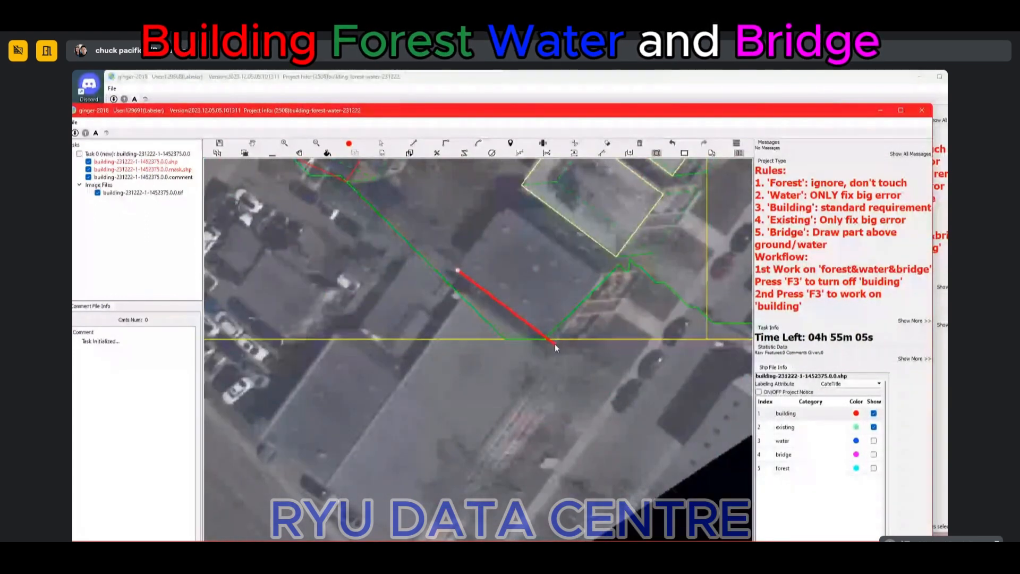
pyautogui.click(555, 343)
pyautogui.click(600, 277)
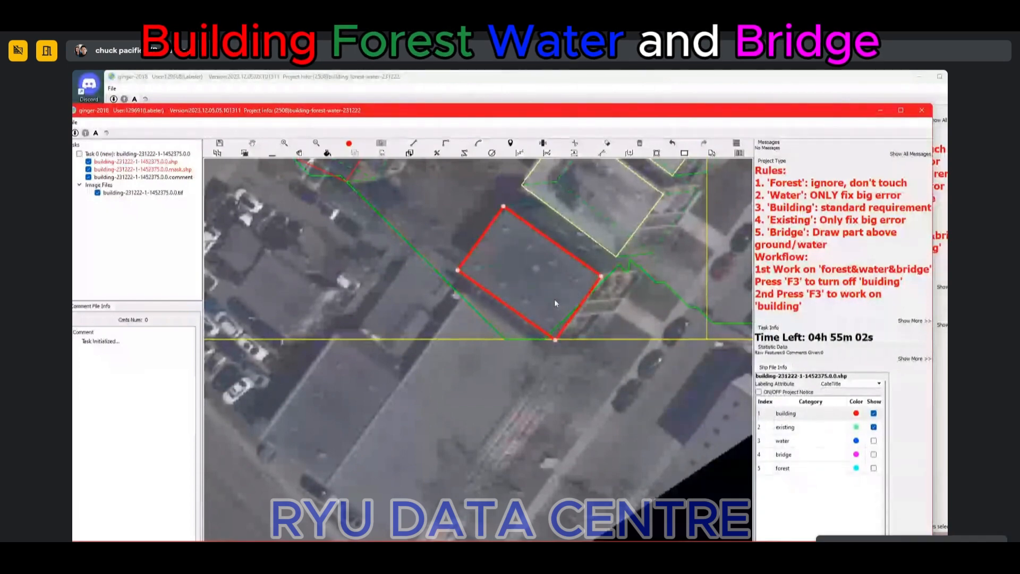
# Step: Draw a long rectangle over the large grey-roofed building southwest of the dark grey one, reaching to the road
pyautogui.scroll(-2, 506, 326)
pyautogui.scroll(2, 533, 349)
pyautogui.moveTo(533, 349); pyautogui.dragTo(600, 290)
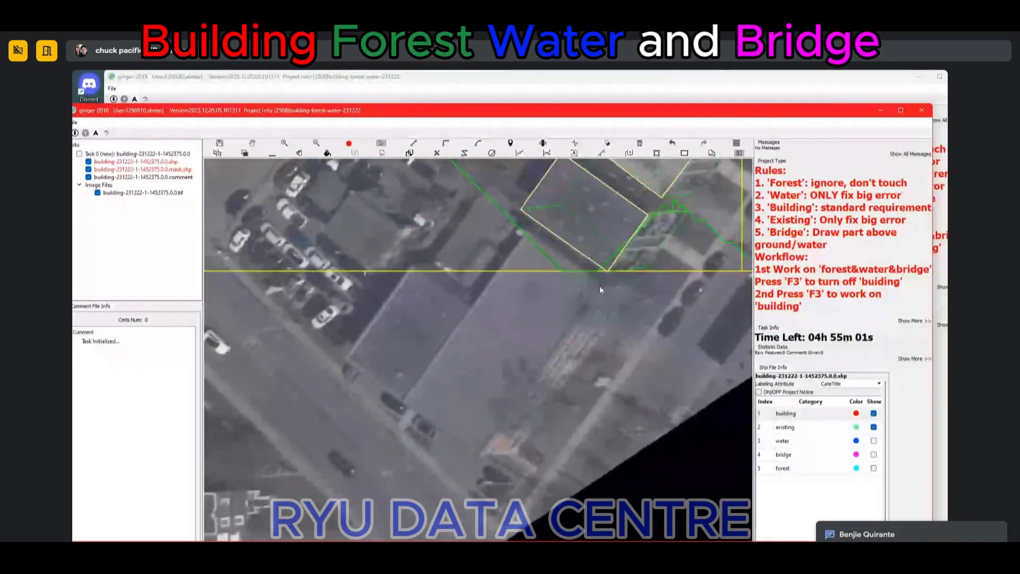
pyautogui.press('r')
pyautogui.click(601, 280)
pyautogui.click(480, 452)
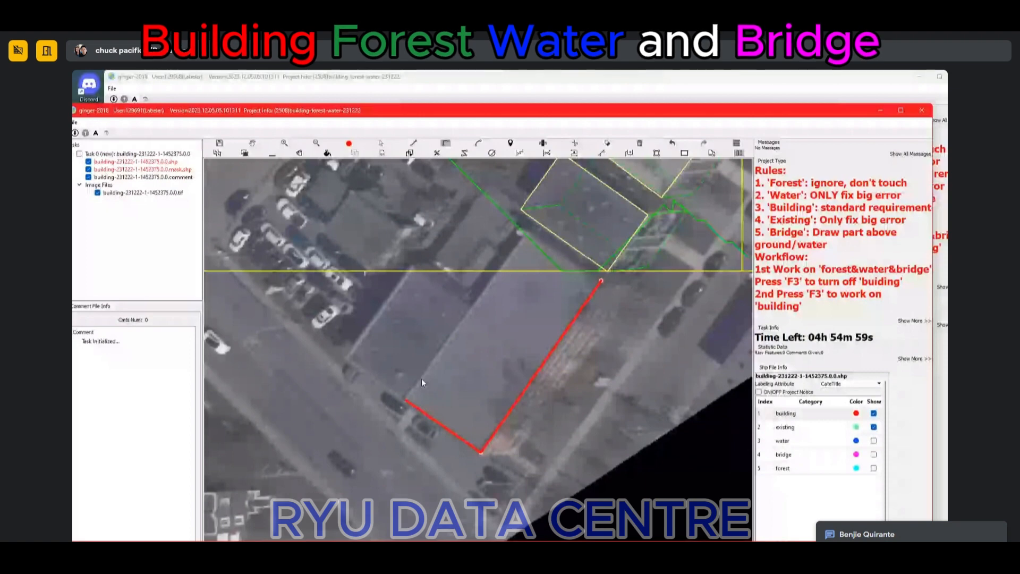
pyautogui.click(421, 378)
pyautogui.click(603, 283)
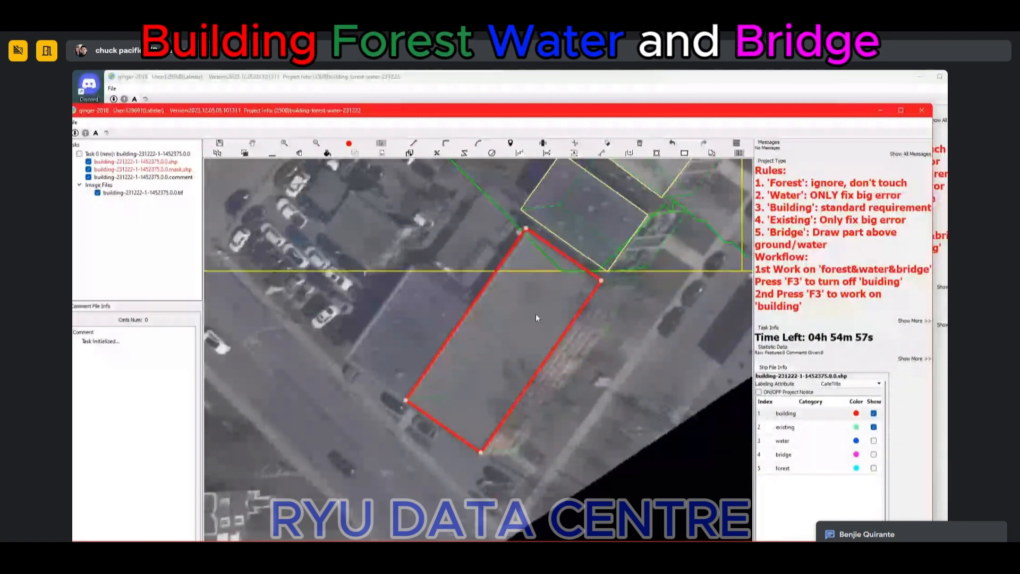
# Step: Draw a rectangle over the roof adjoining the long building's western side and extend its road-side edge outward
pyautogui.scroll(3, 536, 314)
pyautogui.press('z')
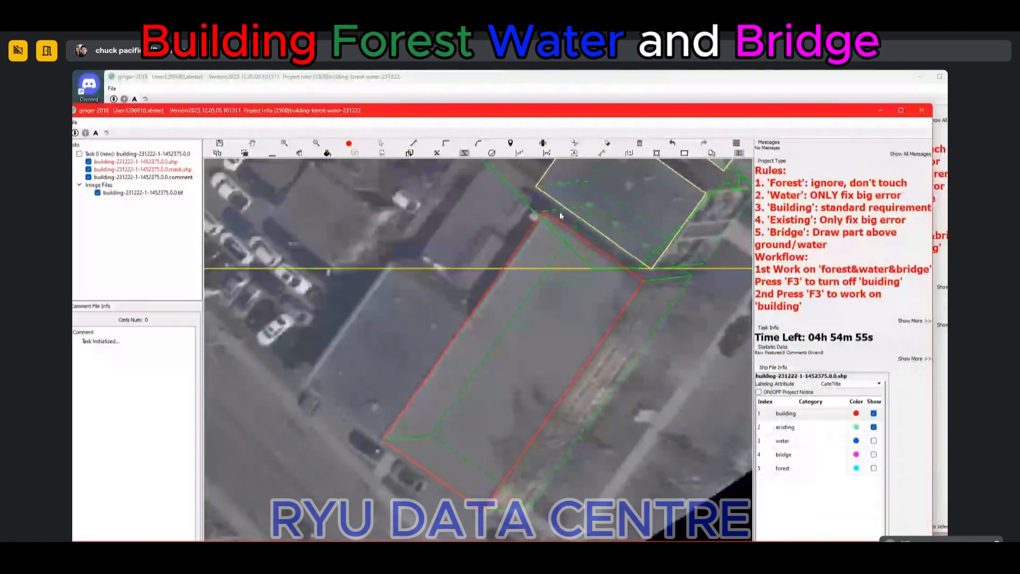
pyautogui.click(478, 325)
pyautogui.click(451, 362)
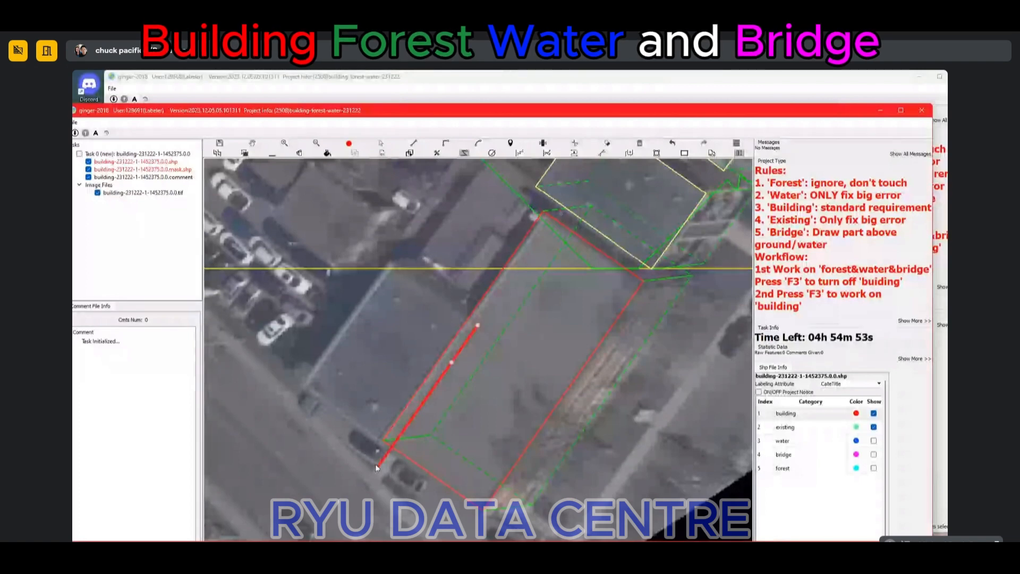
pyautogui.click(397, 439)
pyautogui.click(308, 375)
pyautogui.click(397, 279)
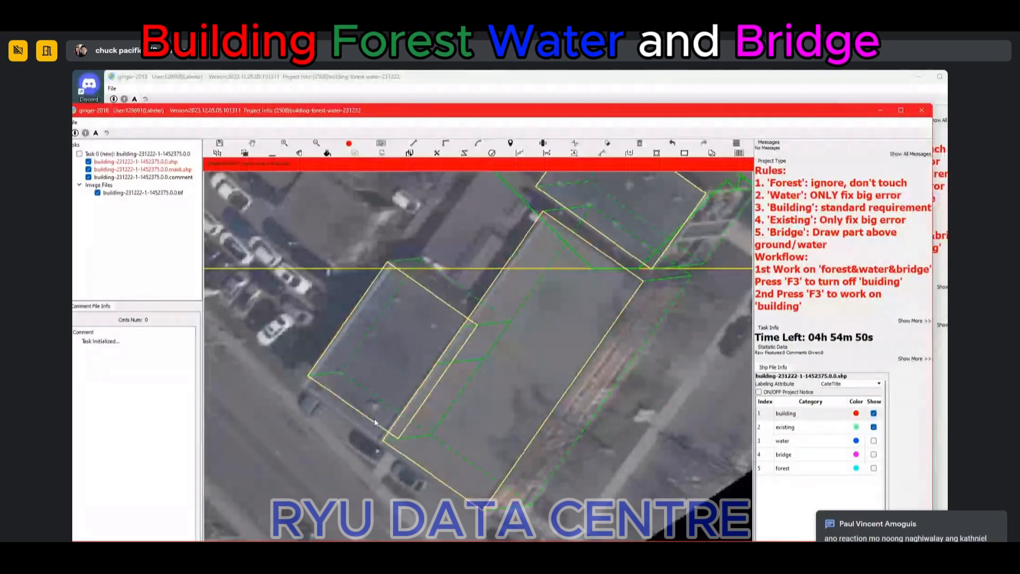
pyautogui.press('e')
pyautogui.moveTo(372, 420); pyautogui.dragTo(367, 428)
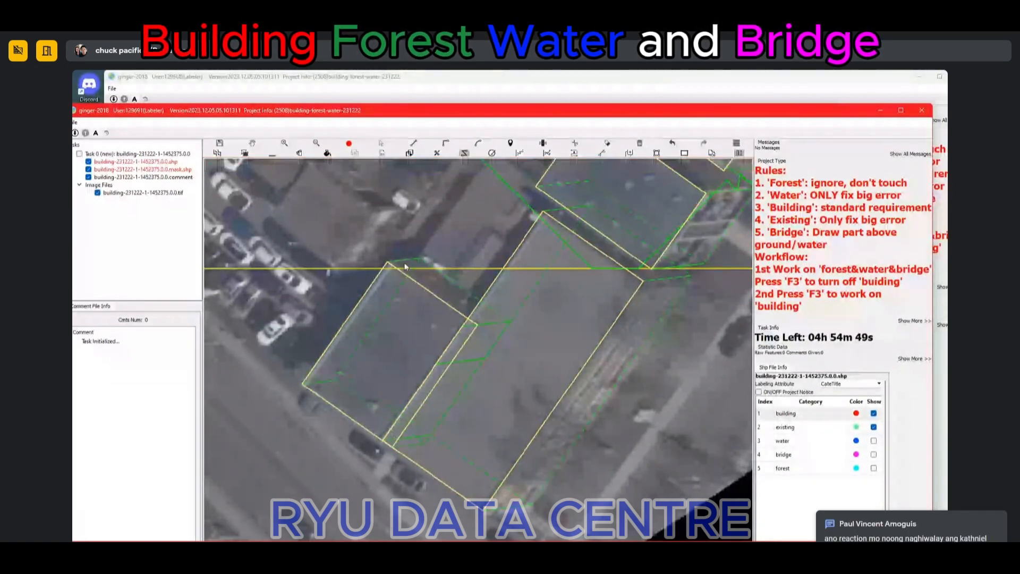
# Step: Draw a rectangle over the narrow building between the parking lot and the long roof's northern end
pyautogui.click(411, 259)
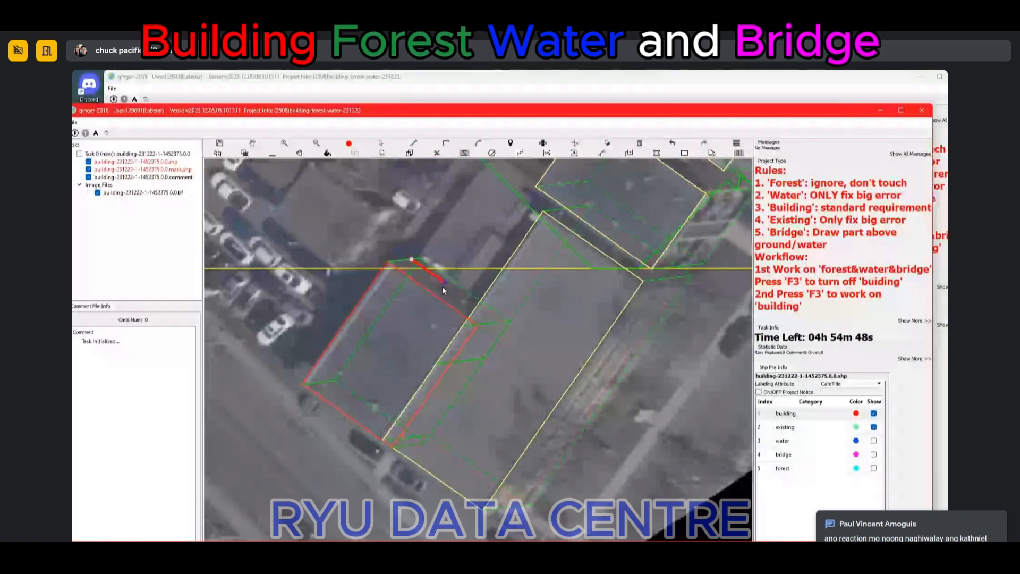
pyautogui.click(502, 322)
pyautogui.click(579, 209)
pyautogui.press('space')
# Step: Move the northeastern edge of the narrow building's outline slightly inward and save the task
pyautogui.scroll(-1, 427, 297)
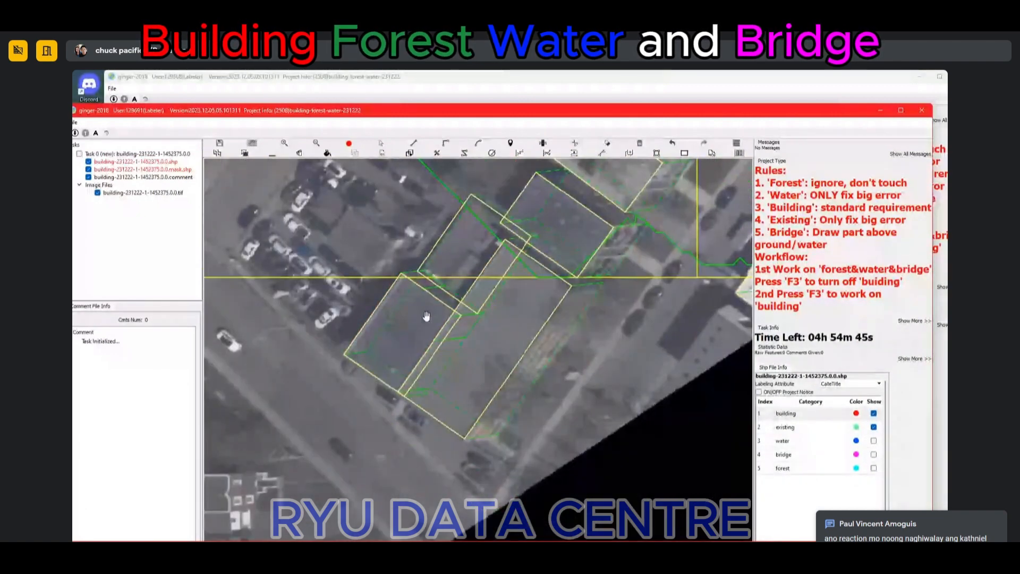
pyautogui.scroll(3, 467, 227)
pyautogui.press('e')
pyautogui.moveTo(508, 192); pyautogui.dragTo(503, 202)
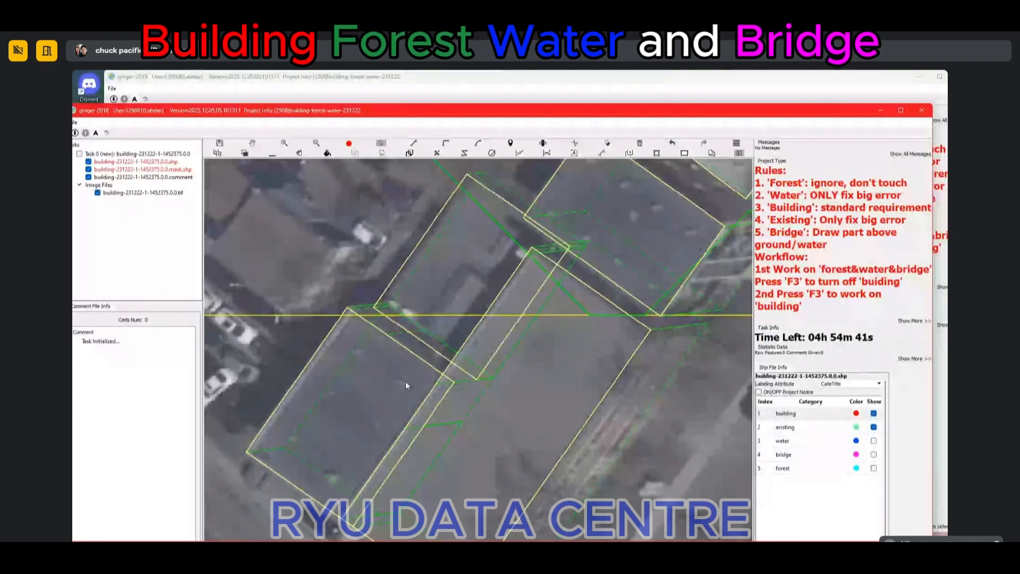
pyautogui.scroll(-2, 406, 383)
pyautogui.hotkey('ctrl', 's')
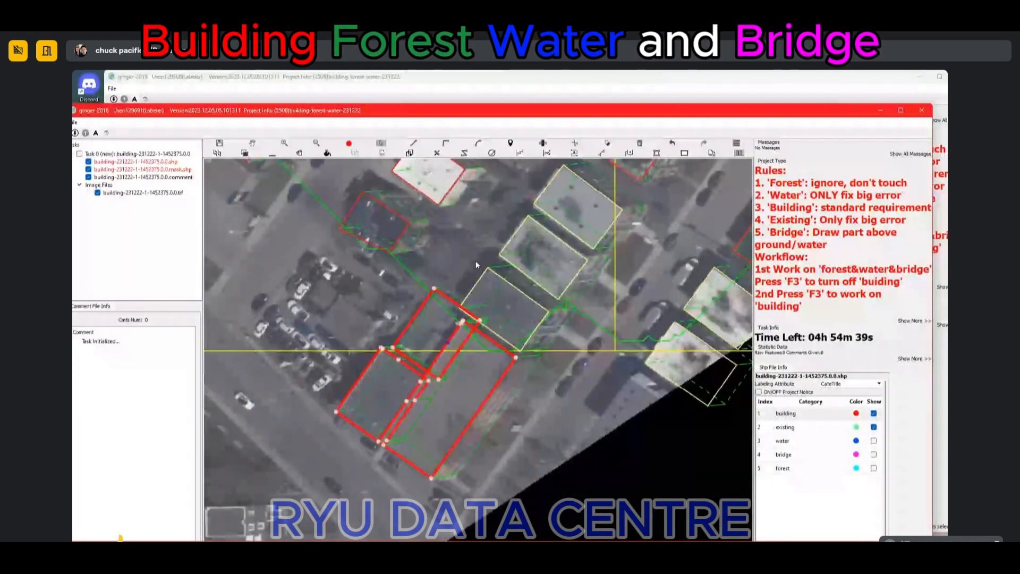
# Step: Delete the misaligned outline on the dark-roofed house southwest of the white roof and redraw it with stepped corners matching the roof
pyautogui.click(374, 221)
pyautogui.press('Delete')
pyautogui.moveTo(373, 196); pyautogui.dragTo(382, 348)
pyautogui.scroll(2, 383, 348)
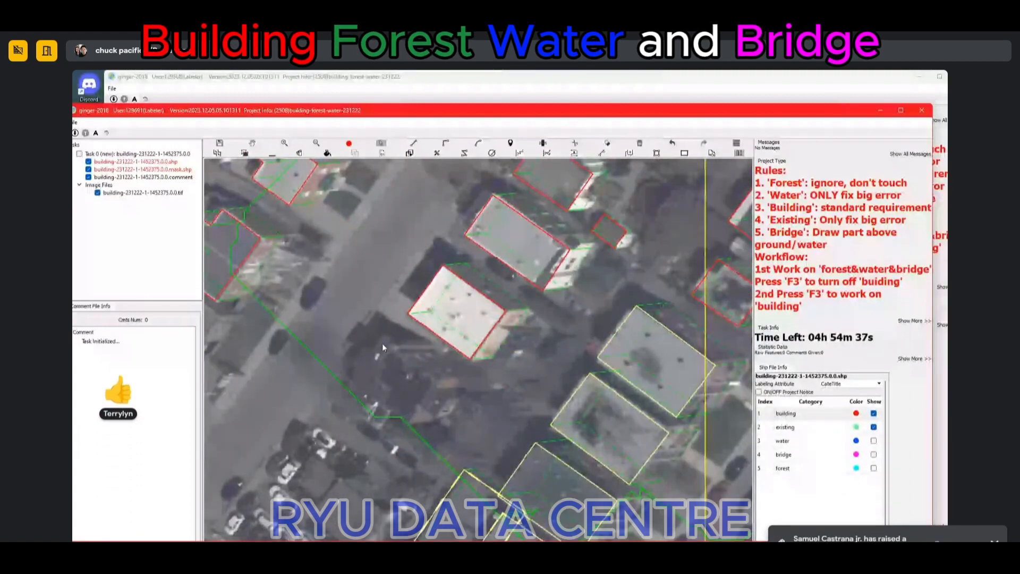
pyautogui.press('r')
pyautogui.click(385, 334)
pyautogui.click(441, 379)
pyautogui.click(405, 423)
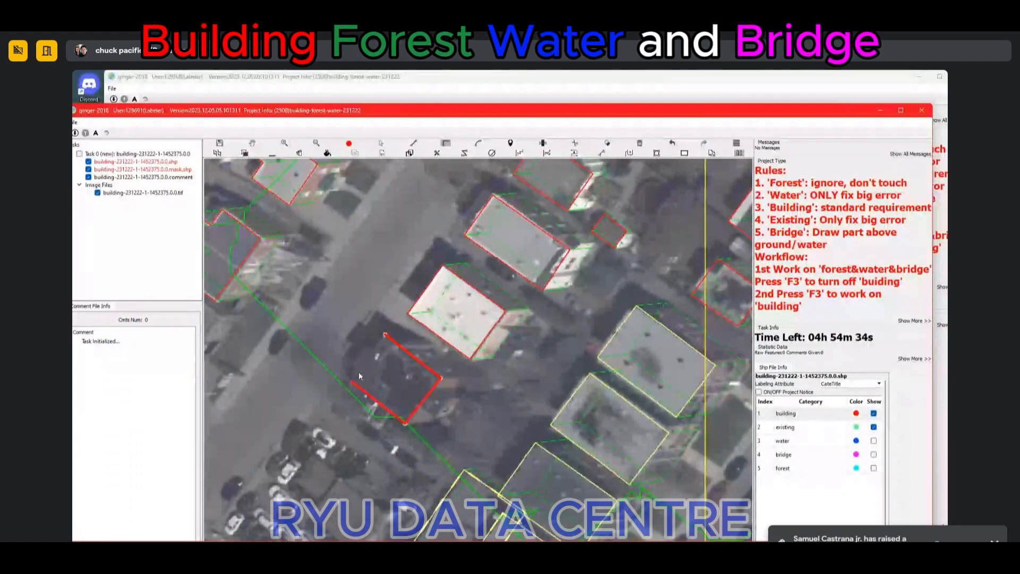
pyautogui.click(359, 372)
pyautogui.click(364, 348)
pyautogui.click(384, 336)
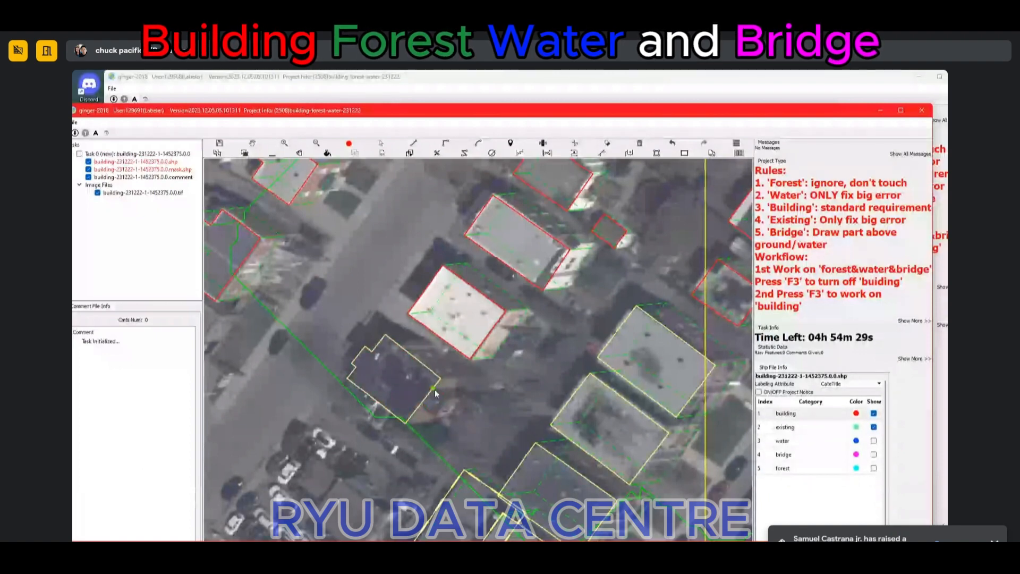
pyautogui.click(433, 390)
# Step: Draw a rectangle over the unlabeled dark-roofed house just west of the long white trailer
pyautogui.moveTo(507, 276); pyautogui.dragTo(383, 366)
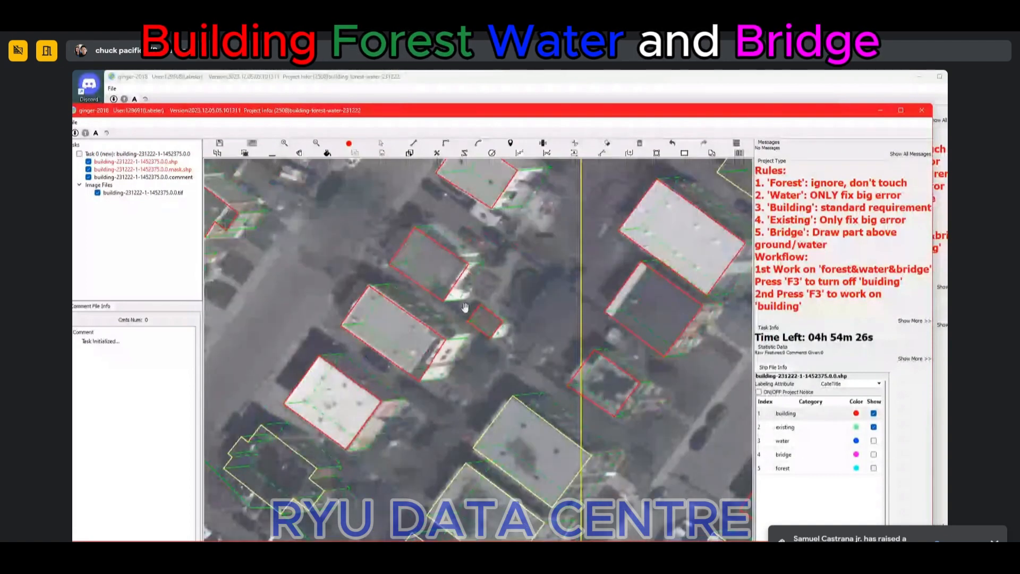
pyautogui.scroll(-5, 465, 307)
pyautogui.moveTo(524, 181); pyautogui.dragTo(519, 324)
pyautogui.scroll(4, 519, 324)
pyautogui.press('space')
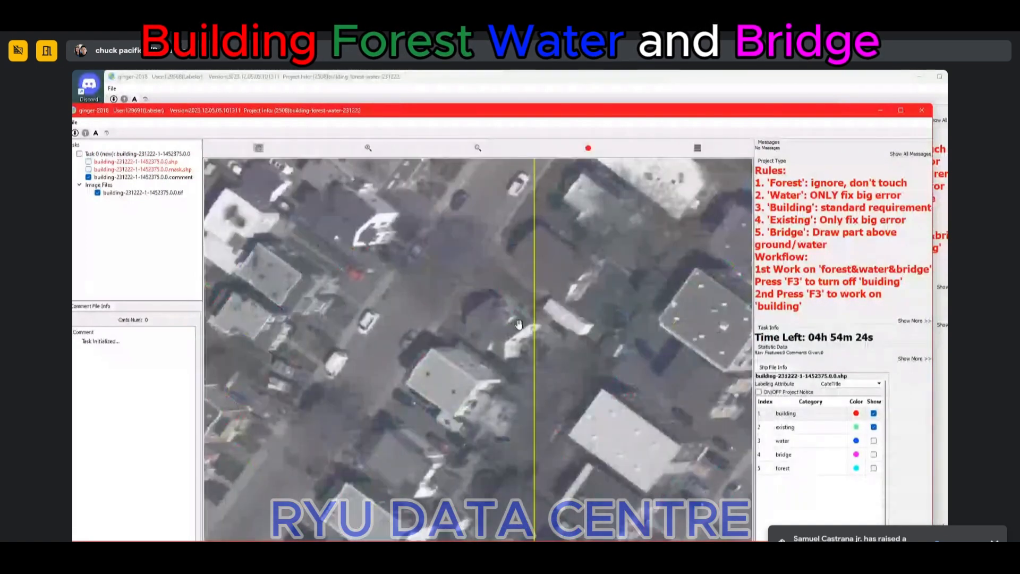
pyautogui.scroll(3, 501, 332)
pyautogui.press('space')
pyautogui.click(438, 334)
pyautogui.click(506, 386)
pyautogui.click(558, 319)
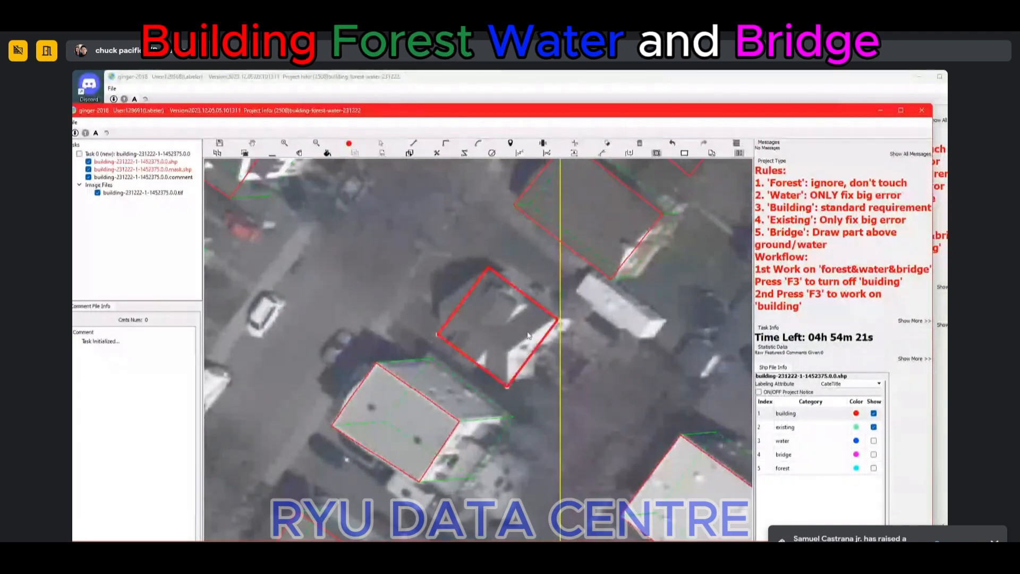
pyautogui.scroll(-2, 527, 339)
# Step: Extend the outline of the grey-roofed house southwest of that rectangle to include the lower annex along its southeastern edge
pyautogui.press('space')
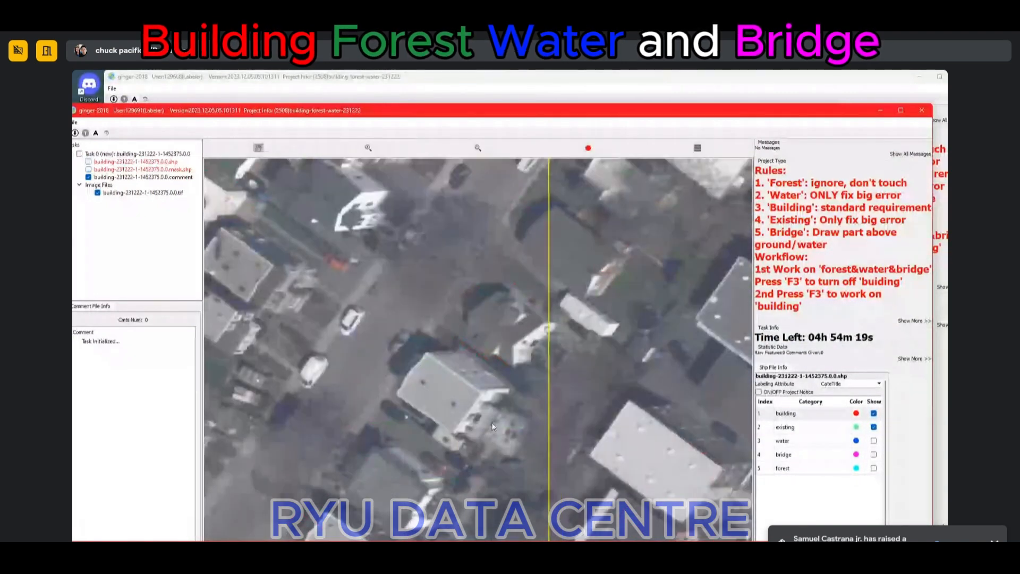
pyautogui.scroll(3, 492, 423)
pyautogui.press('space')
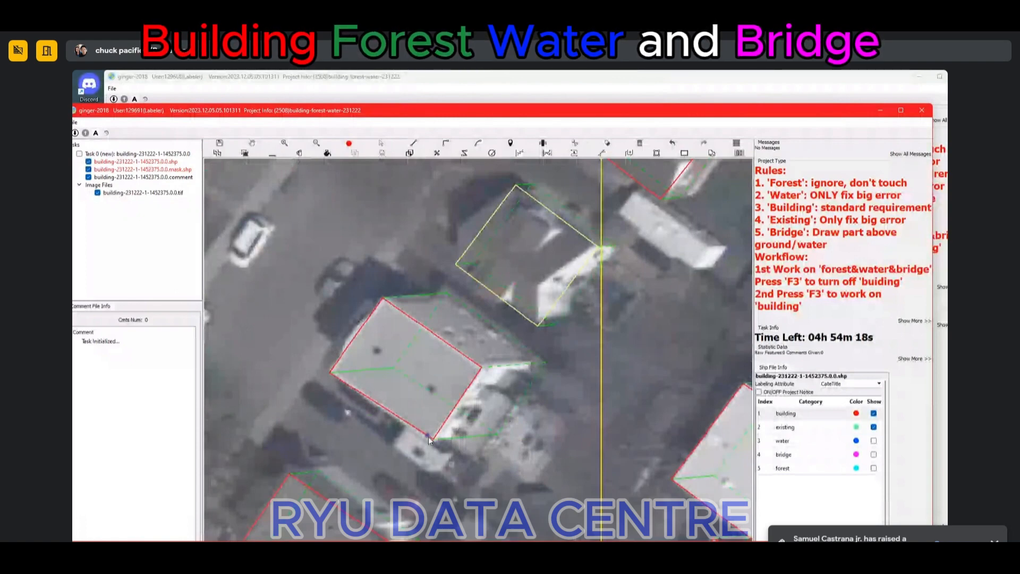
pyautogui.click(434, 438)
pyautogui.click(468, 461)
pyautogui.click(509, 400)
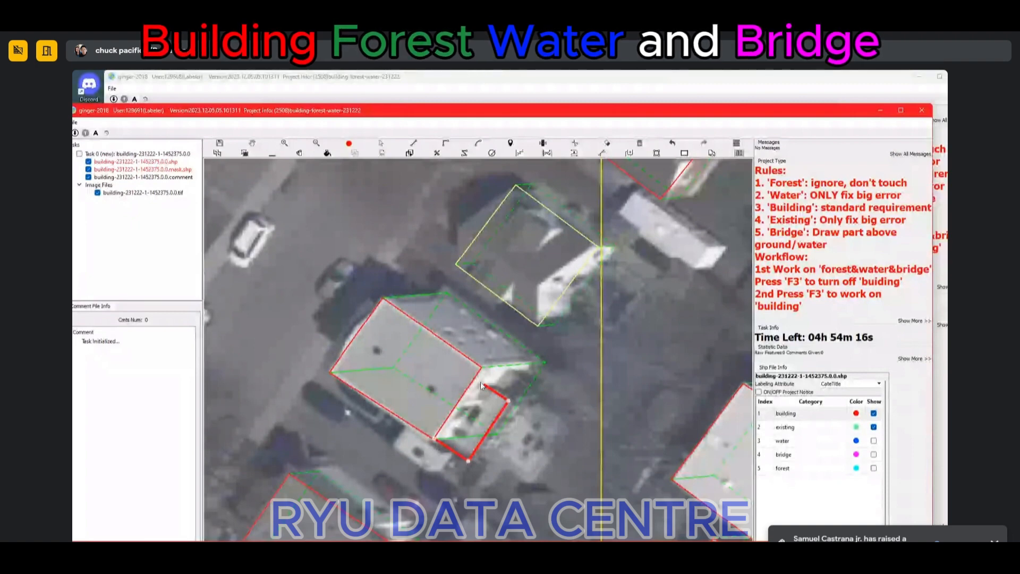
pyautogui.click(474, 378)
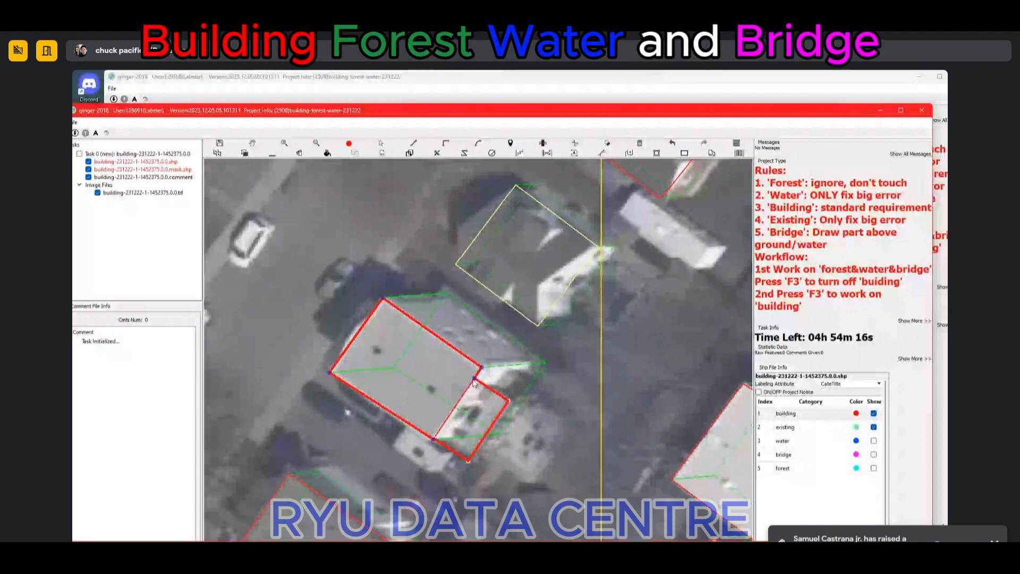
pyautogui.scroll(-2, 478, 385)
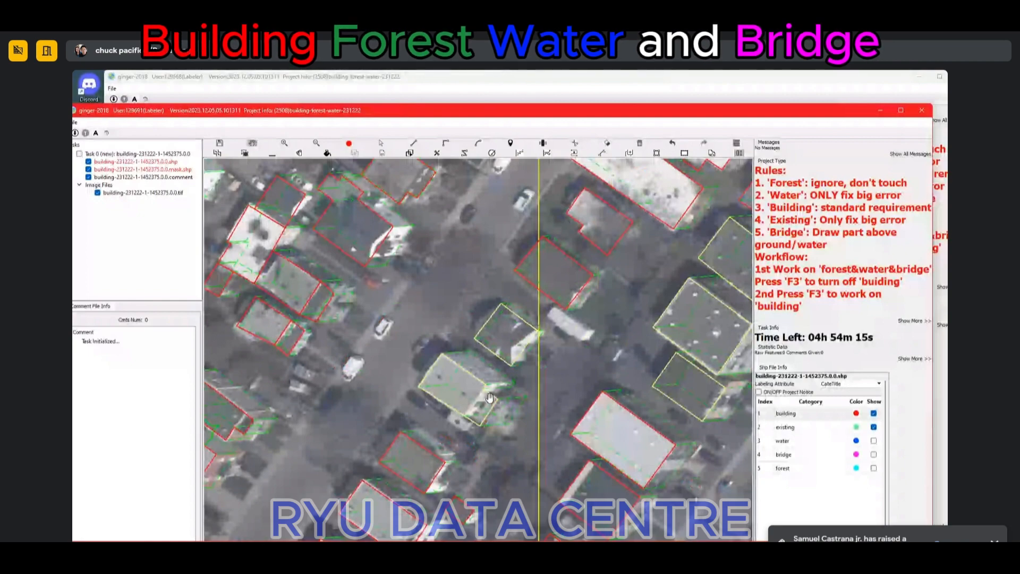
# Step: Delete the outlines on the white-roofed building, its adjoining dark roof and the small roof to its southwest
pyautogui.scroll(-1, 490, 397)
pyautogui.moveTo(395, 283); pyautogui.dragTo(415, 369)
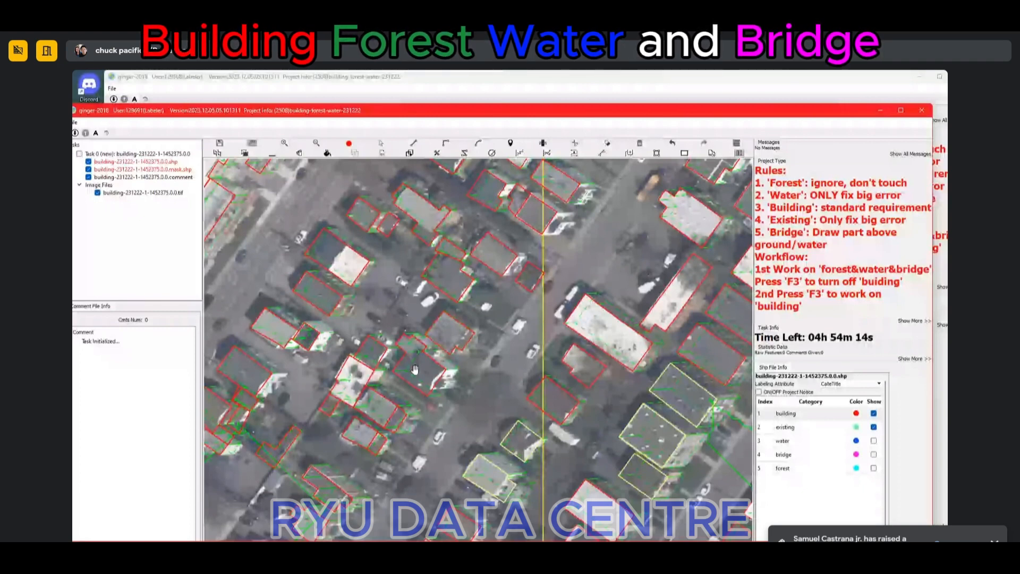
pyautogui.scroll(3, 415, 369)
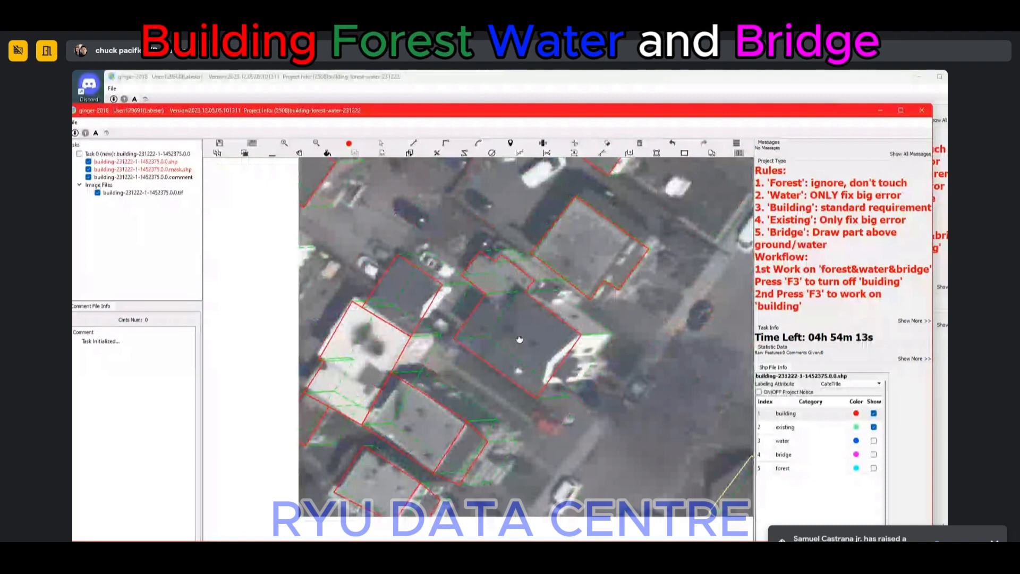
pyautogui.moveTo(519, 339); pyautogui.dragTo(629, 303)
pyautogui.click(473, 270)
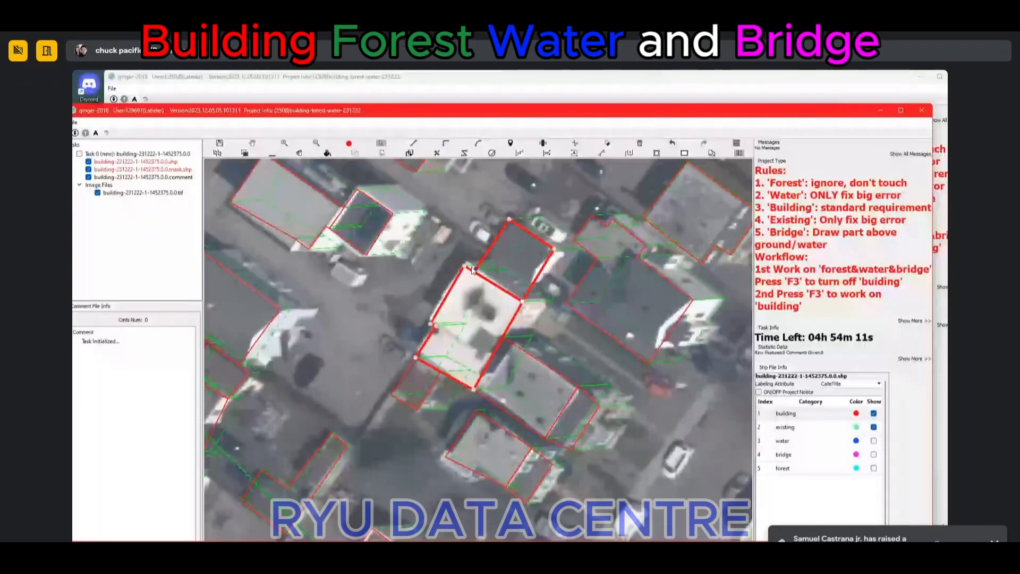
pyautogui.press('Delete')
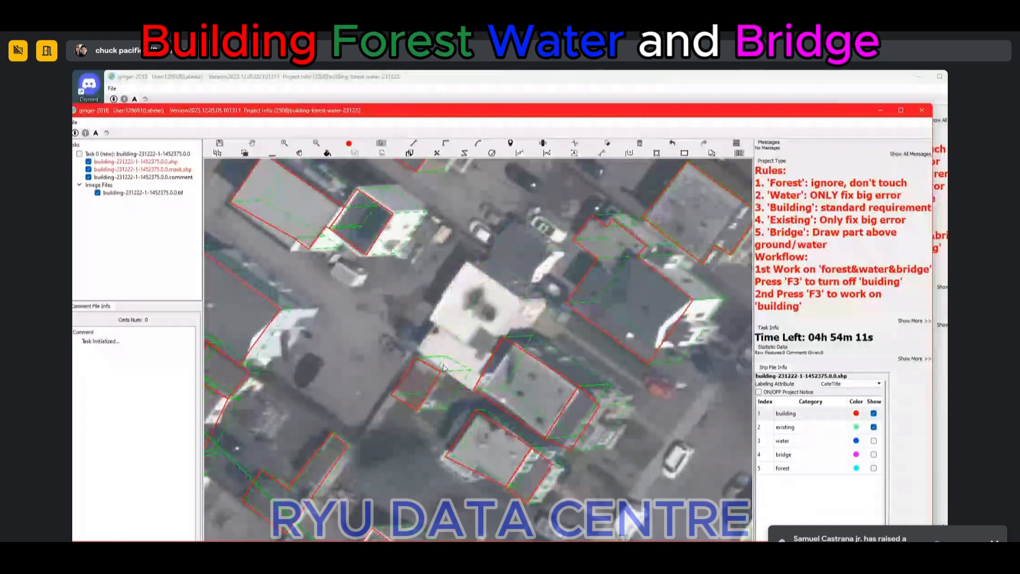
pyautogui.press('Delete')
# Step: Delete the outlines on the grey-roofed building southeast of the white roof and on its annex
pyautogui.click(534, 386)
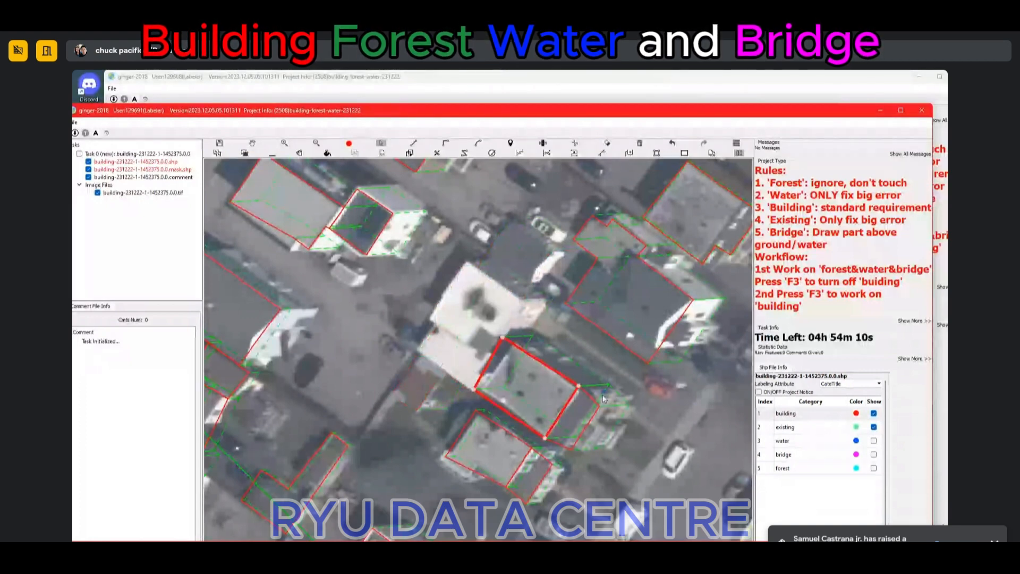
pyautogui.press('Delete')
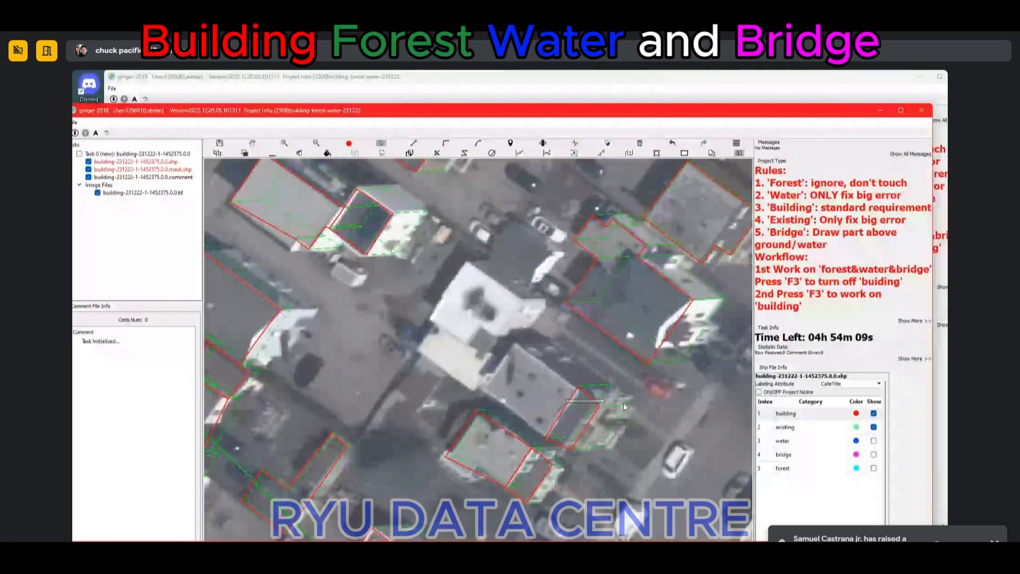
pyautogui.press('Delete')
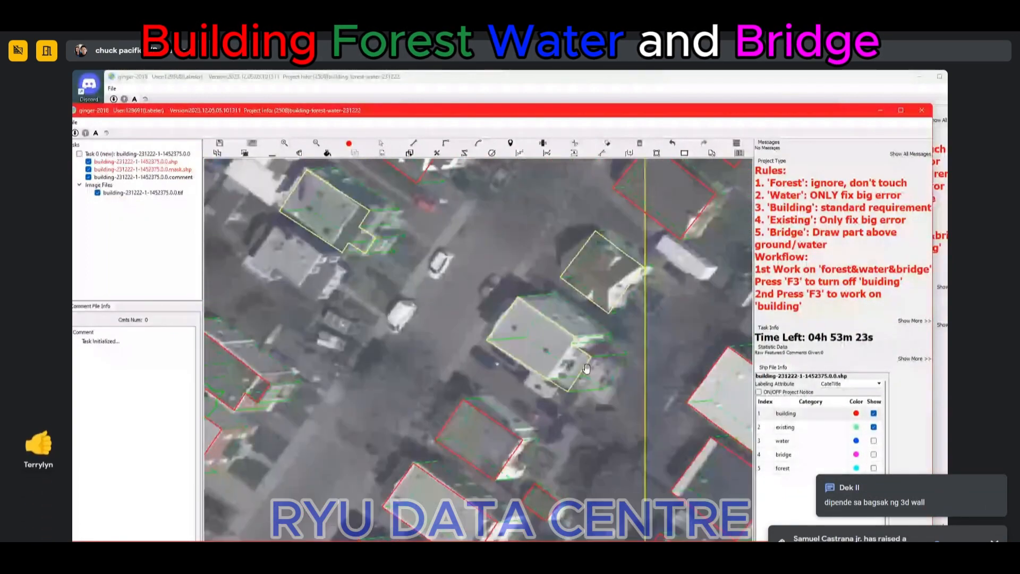
# Step: Draw a stepped outline over the grey-roofed house southwest of the newly outlined grey building, including its side projections
pyautogui.scroll(3, 586, 368)
pyautogui.scroll(-1, 588, 354)
pyautogui.click(588, 351)
pyautogui.press('Escape')
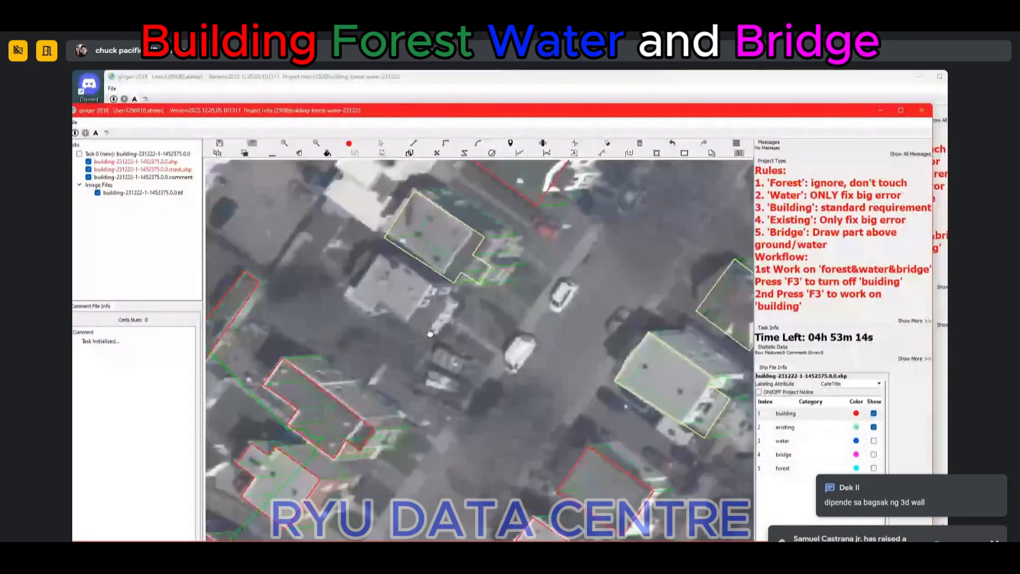
pyautogui.click(439, 278)
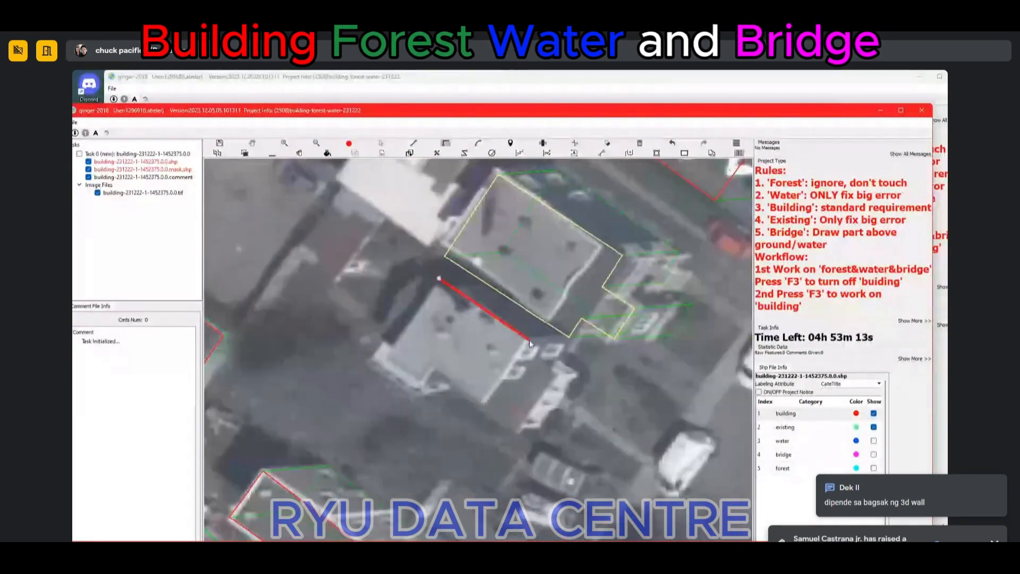
pyautogui.click(528, 338)
pyautogui.click(522, 351)
pyautogui.click(554, 371)
pyautogui.click(514, 428)
pyautogui.click(433, 372)
pyautogui.click(421, 387)
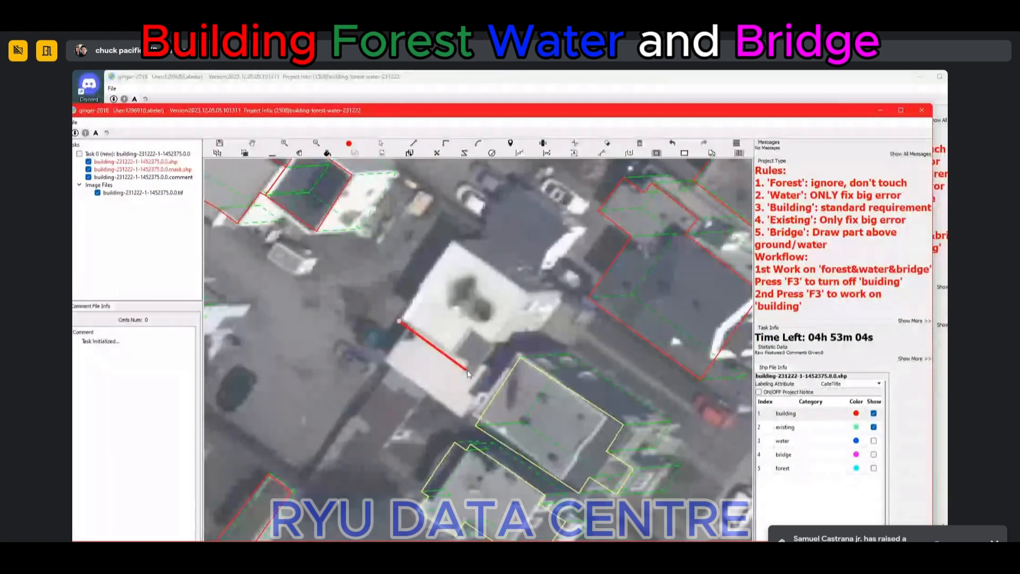
# Step: Draw separate rectangles over the white main roof and the lower pale roof along its southwestern side
pyautogui.click(416, 265)
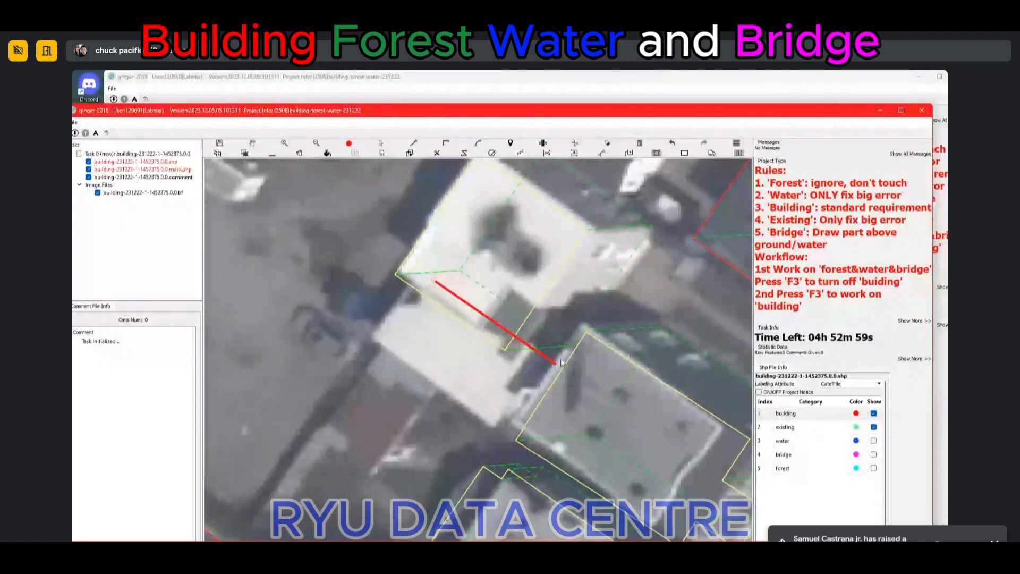
pyautogui.click(555, 354)
pyautogui.scroll(-2, 473, 375)
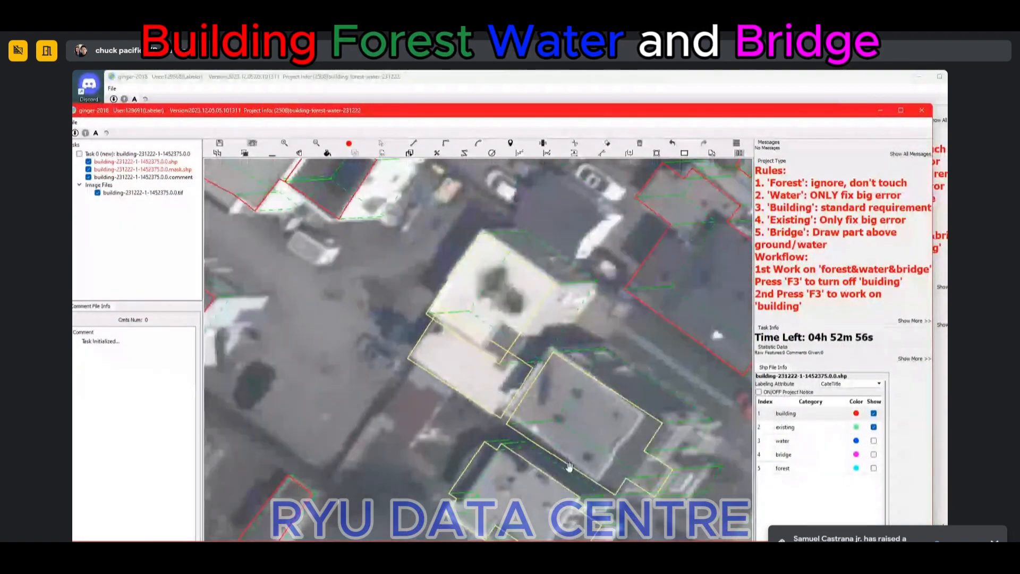
# Step: Extend the light grey, notched roof's outline with a small rectangle covering the dark porch on its southeastern side
pyautogui.moveTo(569, 469); pyautogui.dragTo(494, 292)
pyautogui.scroll(-1, 485, 298)
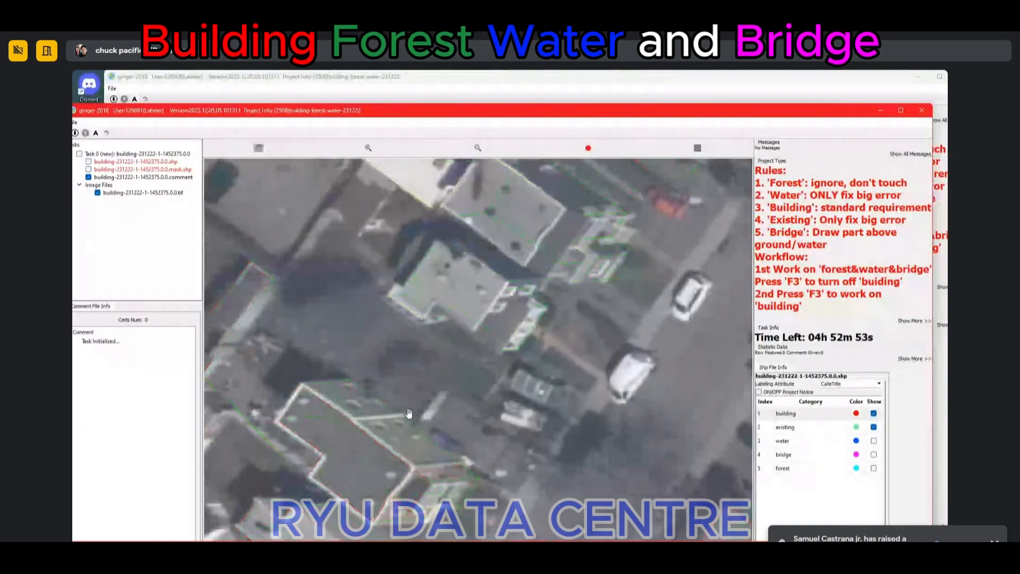
pyautogui.moveTo(416, 411); pyautogui.dragTo(547, 252)
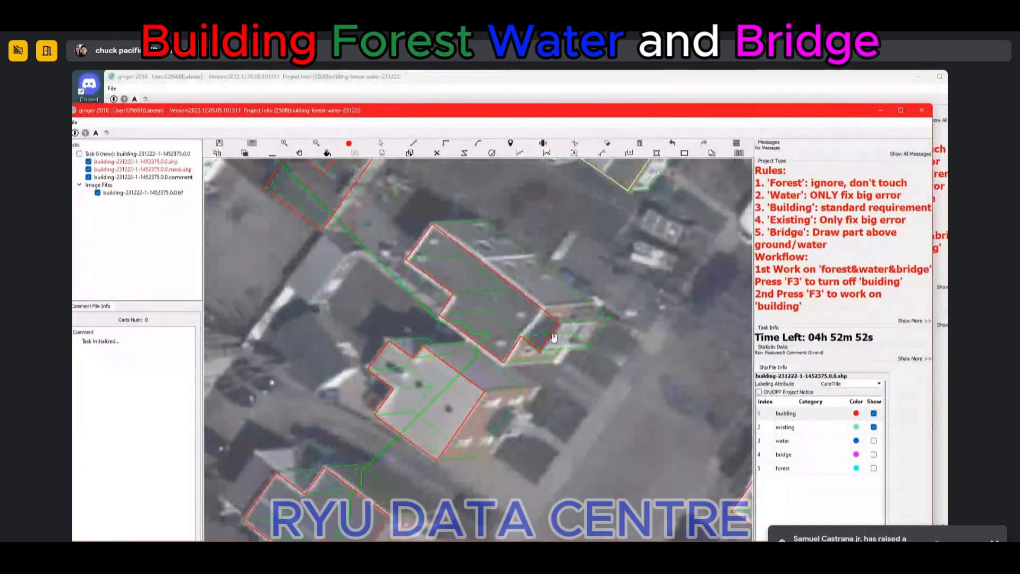
pyautogui.scroll(-1, 544, 342)
pyautogui.scroll(2, 544, 343)
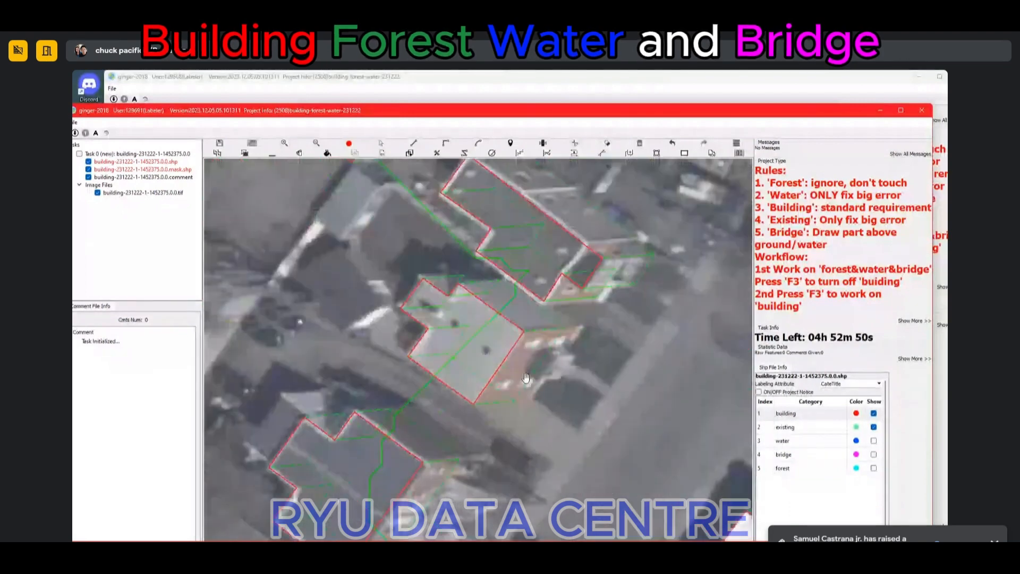
pyautogui.press('space')
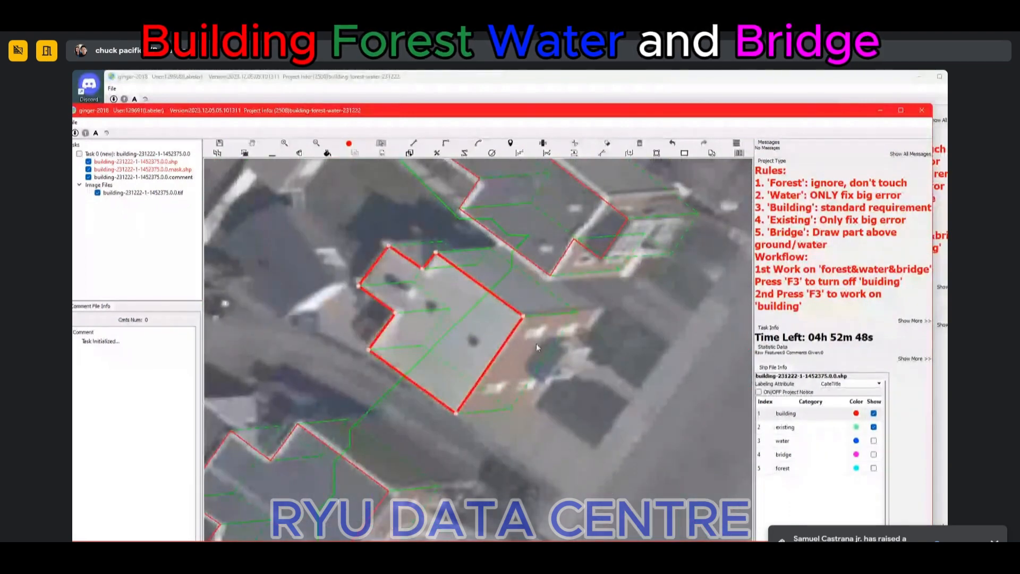
pyautogui.press('Escape')
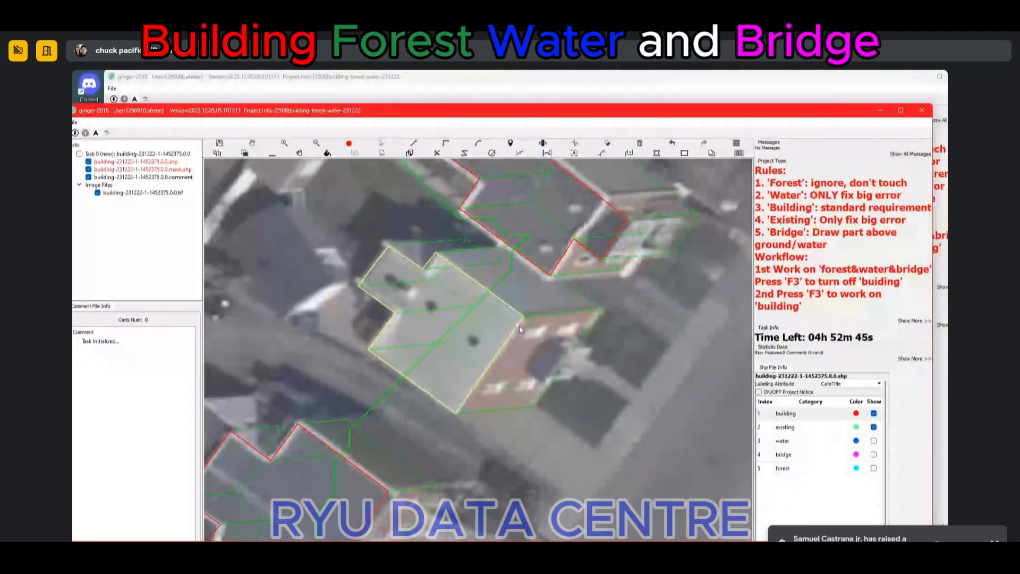
pyautogui.click(518, 325)
pyautogui.click(560, 355)
pyautogui.click(540, 382)
pyautogui.doubleClick(480, 349)
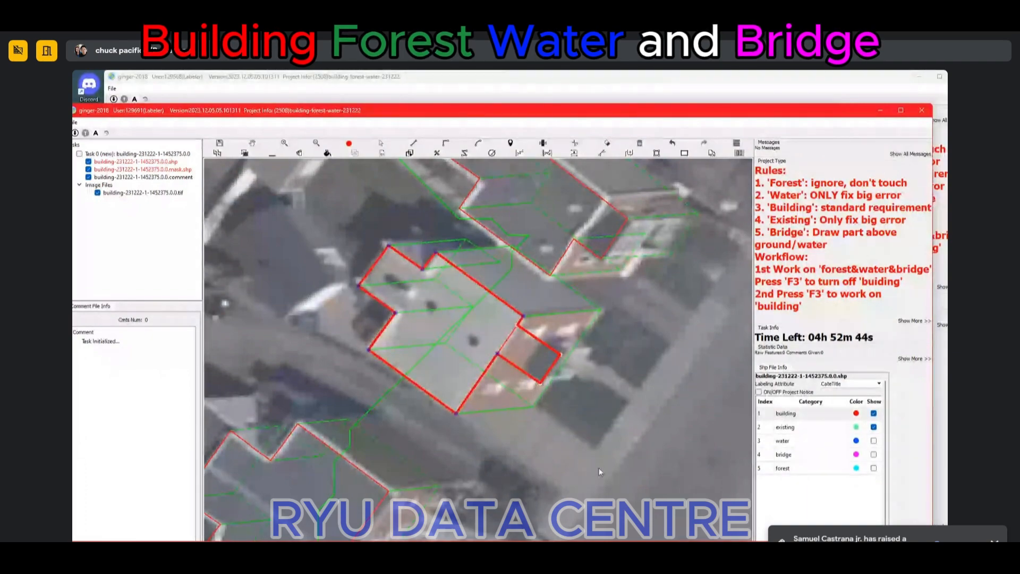
pyautogui.scroll(-2, 571, 400)
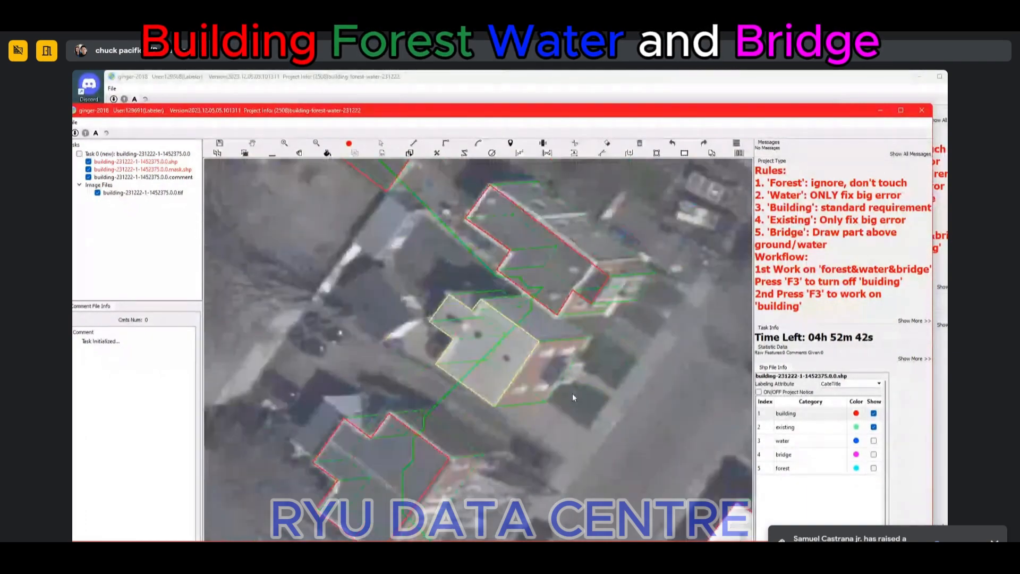
# Step: Extend the northwestern edge of the dark-roofed house's outline outward to cover the adjoining lower roof
pyautogui.scroll(-2, 568, 398)
pyautogui.scroll(4, 524, 445)
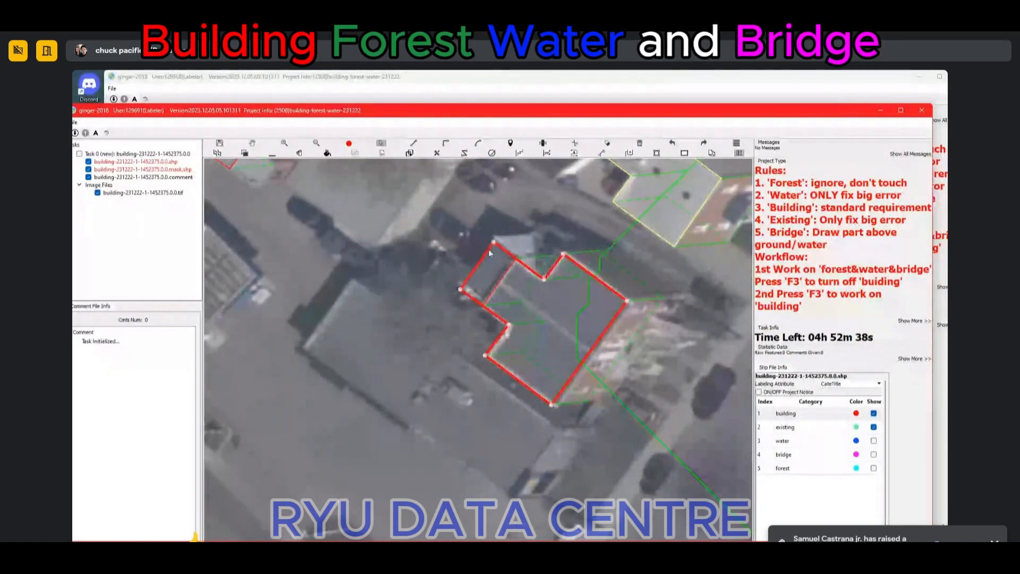
pyautogui.scroll(-4, 563, 327)
pyautogui.scroll(1, 565, 330)
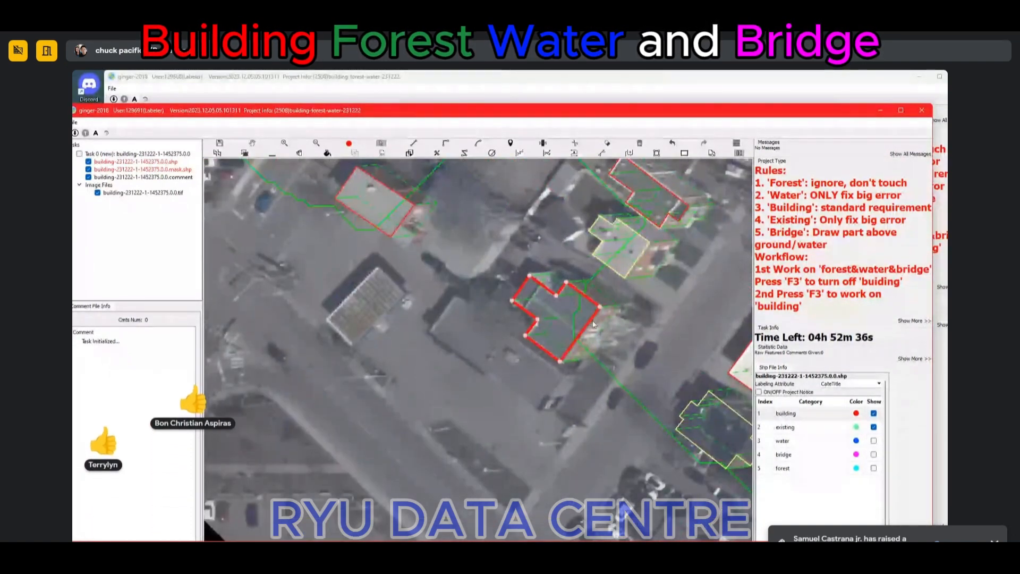
# Step: Extend the outline of the light grey rectangular building near the main road to include the annex at its southern corner
pyautogui.scroll(-2, 552, 298)
pyautogui.scroll(4, 488, 340)
pyautogui.press('space')
pyautogui.scroll(1, 487, 340)
pyautogui.press('space')
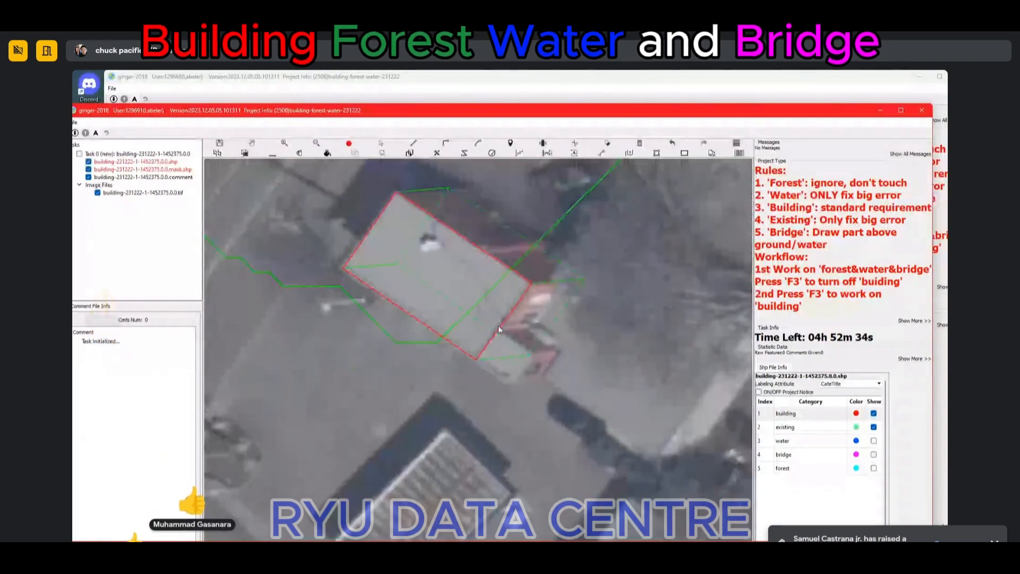
pyautogui.click(500, 328)
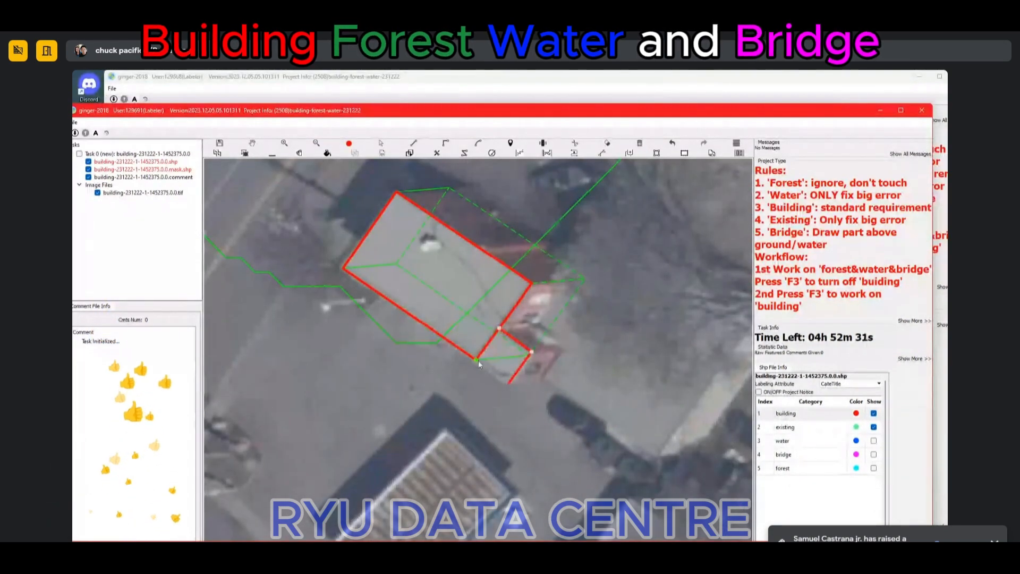
pyautogui.scroll(-3, 489, 358)
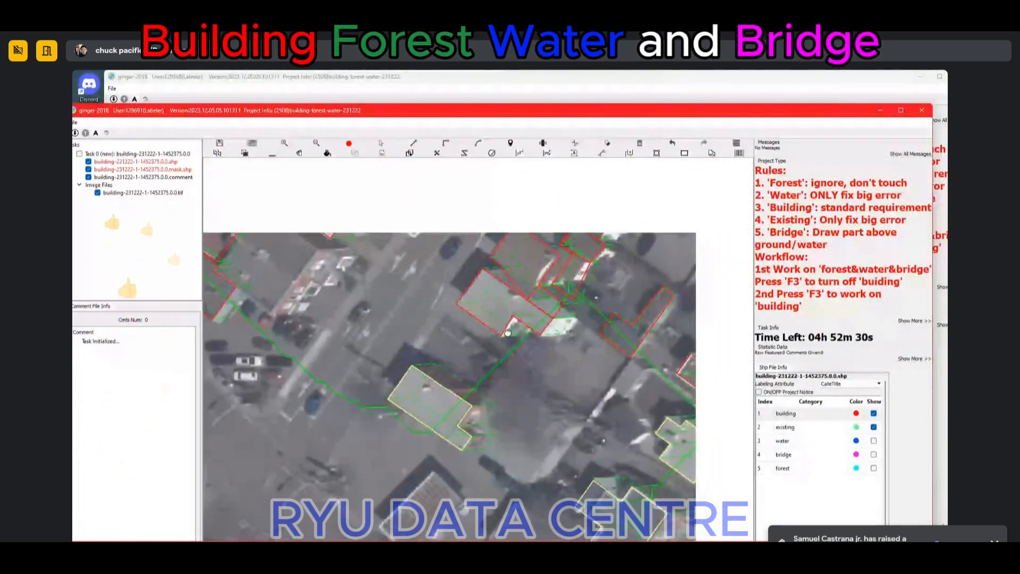
# Step: Delete the ill-fitting outlines over the brown-roofed building beside the main road
pyautogui.scroll(3, 488, 358)
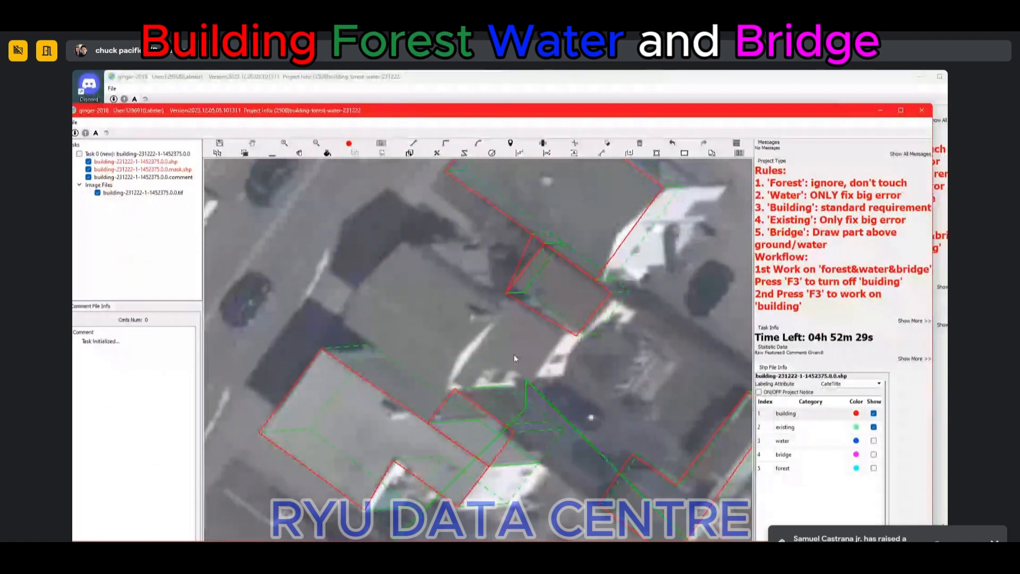
pyautogui.scroll(-1, 514, 356)
pyautogui.hotkey('ctrl', 'z')
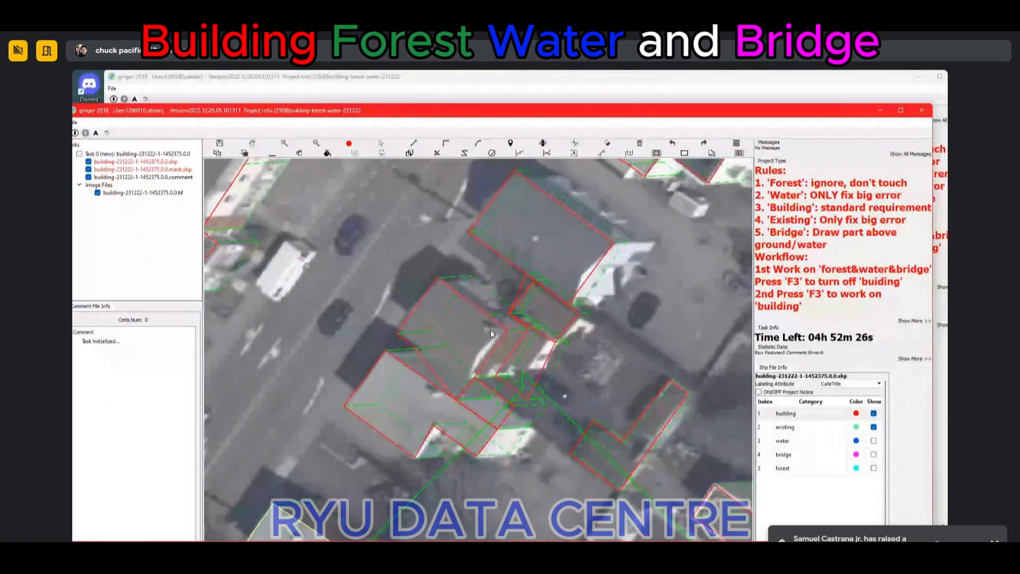
pyautogui.moveTo(463, 356); pyautogui.dragTo(529, 392)
pyautogui.press('Delete')
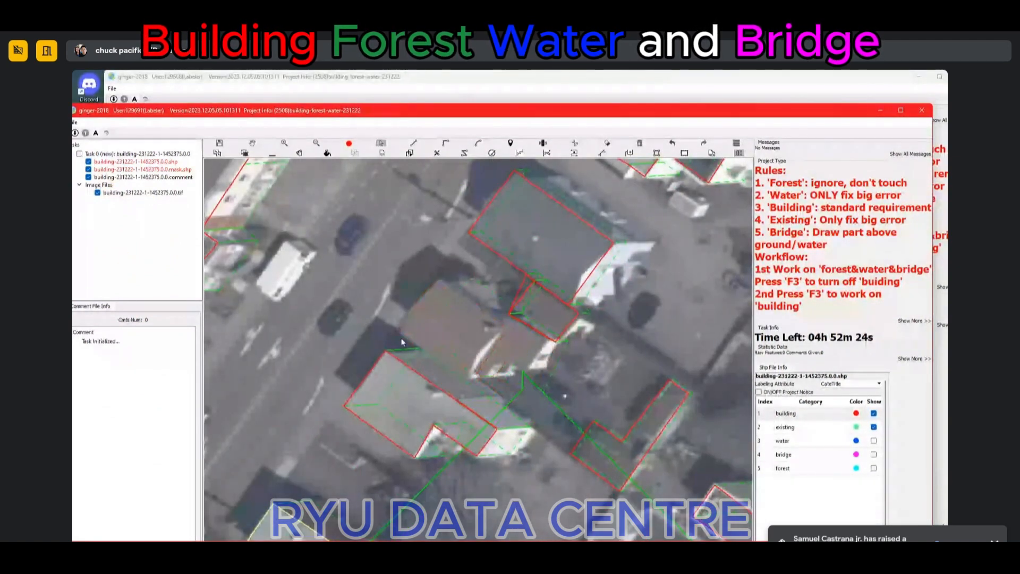
# Step: Draw a new rectangular building outline around the brown main roof
pyautogui.press('r')
pyautogui.click(396, 334)
pyautogui.click(467, 377)
pyautogui.click(492, 314)
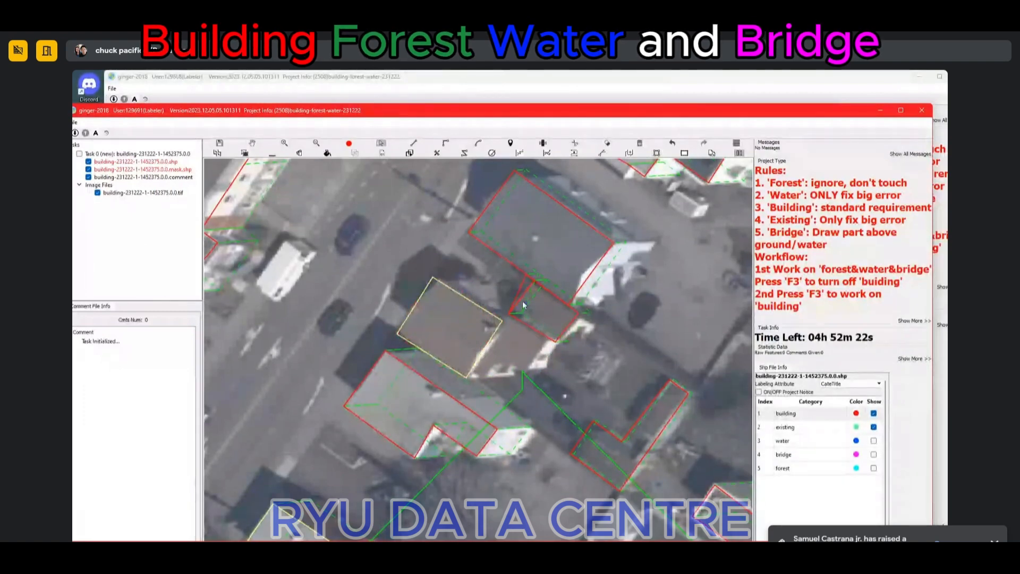
# Step: Replace the small outline east of the brown roof with an extension of that roof's outline over its eastern wing and stepped southern edge
pyautogui.click(528, 325)
pyautogui.press('Delete')
pyautogui.click(497, 332)
pyautogui.press('r')
pyautogui.click(501, 322)
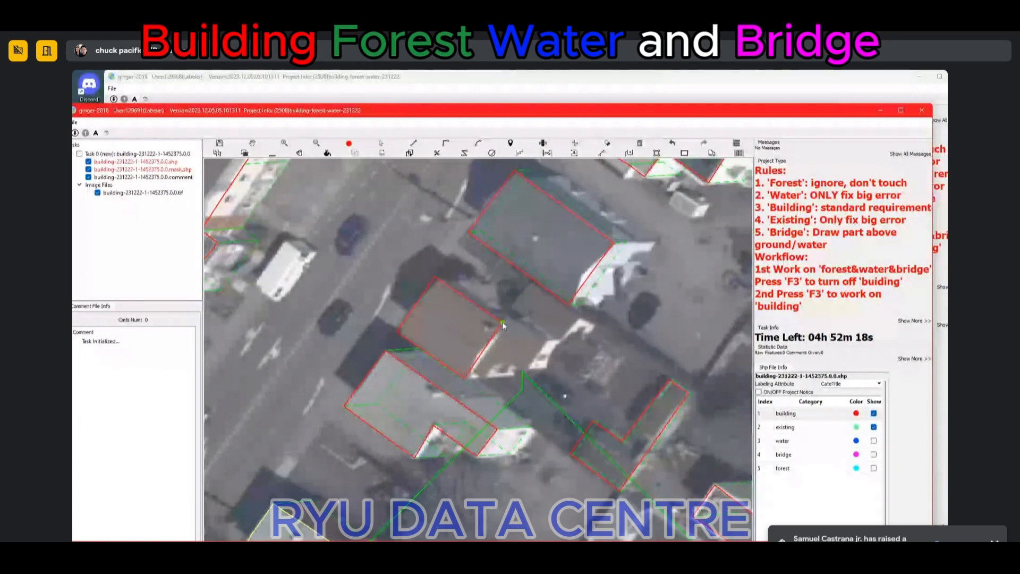
pyautogui.click(528, 285)
pyautogui.click(541, 368)
pyautogui.click(523, 358)
pyautogui.click(510, 376)
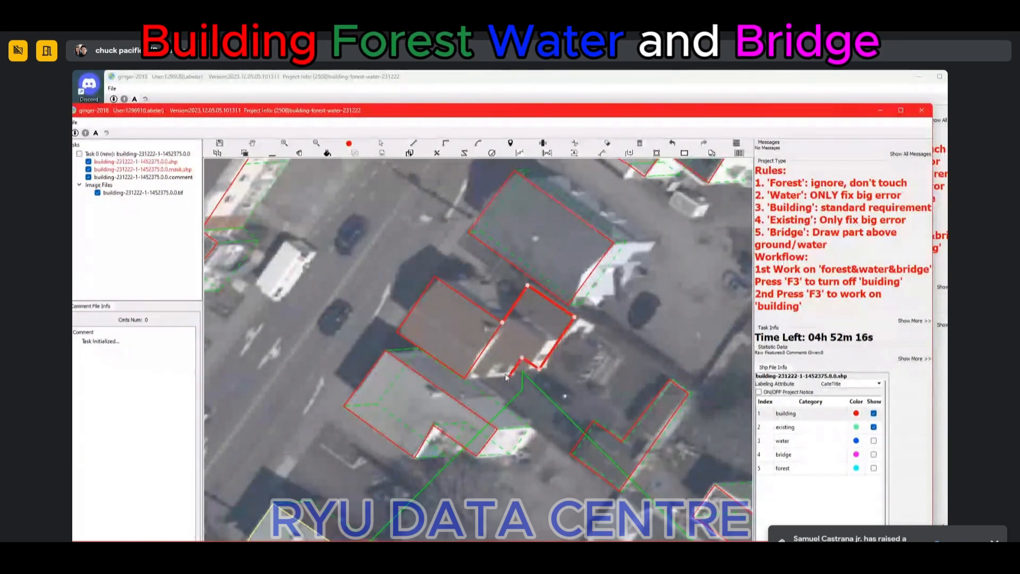
pyautogui.click(494, 367)
pyautogui.click(485, 379)
pyautogui.click(472, 370)
pyautogui.rightClick(492, 357)
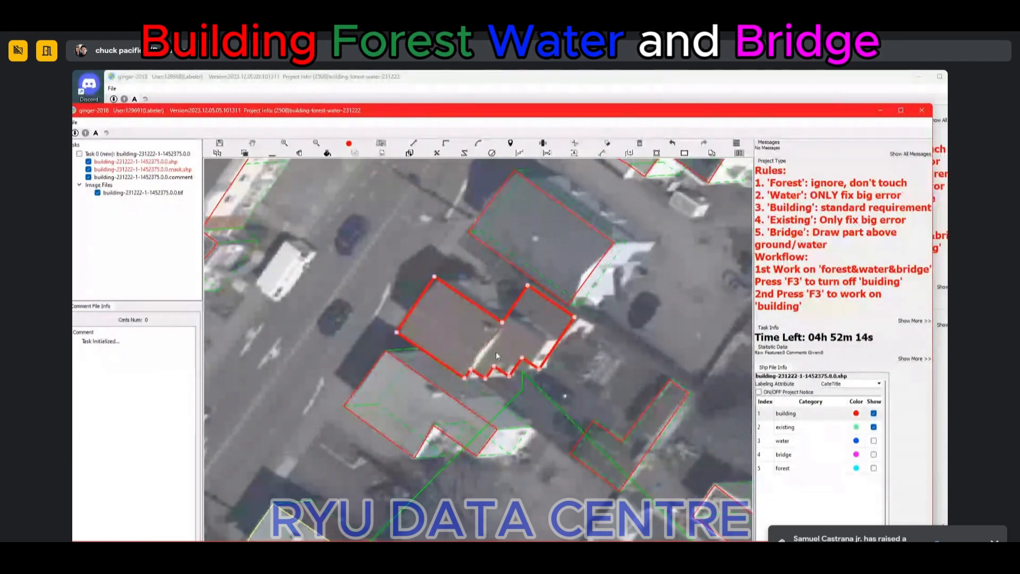
# Step: Align the outline of the dark grey rectangular roof north of the brown building with its roof edges
pyautogui.moveTo(576, 262); pyautogui.dragTo(501, 353)
pyautogui.click(500, 353)
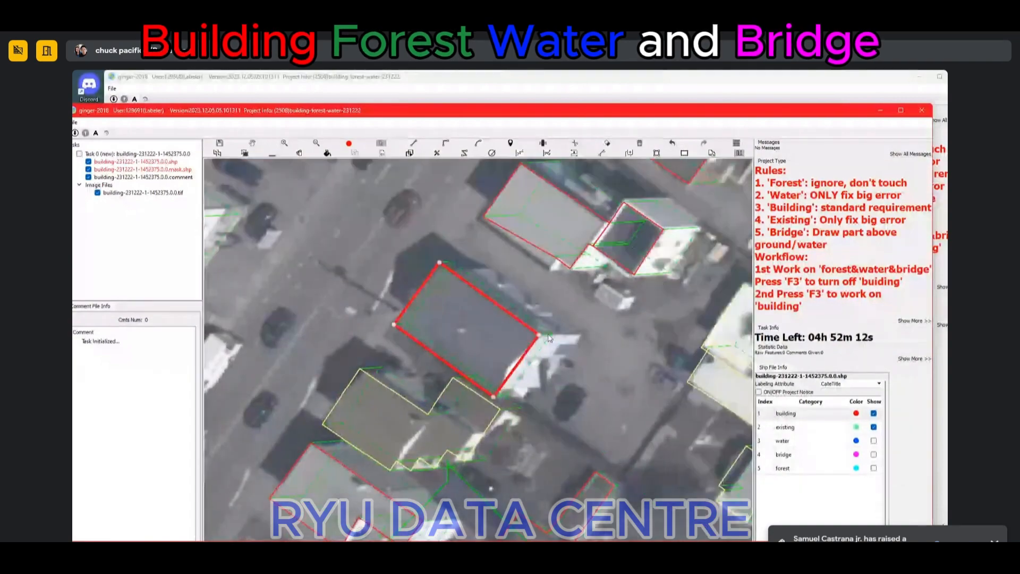
pyautogui.scroll(-3, 558, 340)
pyautogui.scroll(3, 473, 334)
# Step: Compare the light grey roof with the bare image and move its outline's eastern end onto the roof edge
pyautogui.press('space')
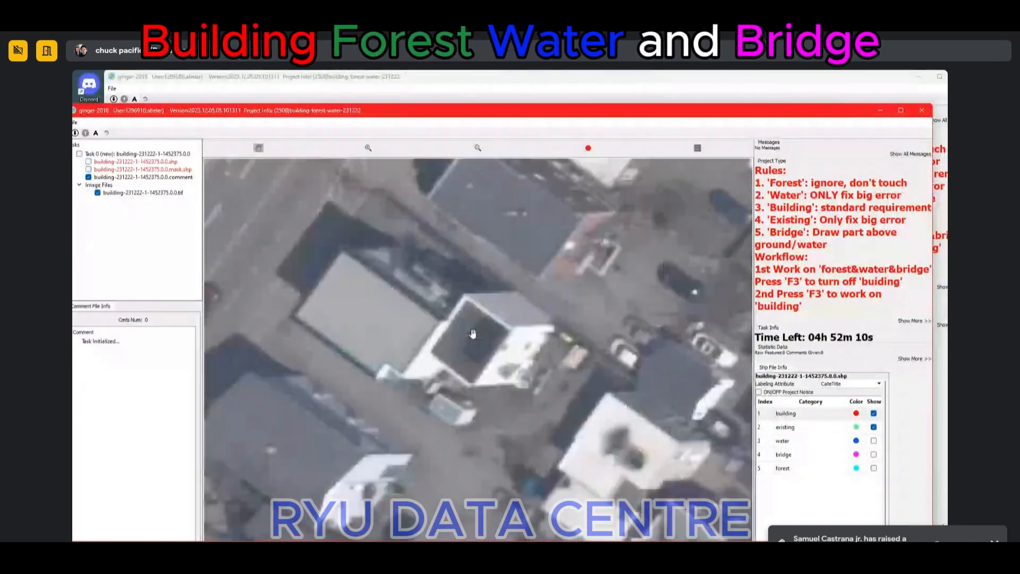
pyautogui.scroll(-3, 472, 335)
pyautogui.press('space')
pyautogui.scroll(3, 451, 316)
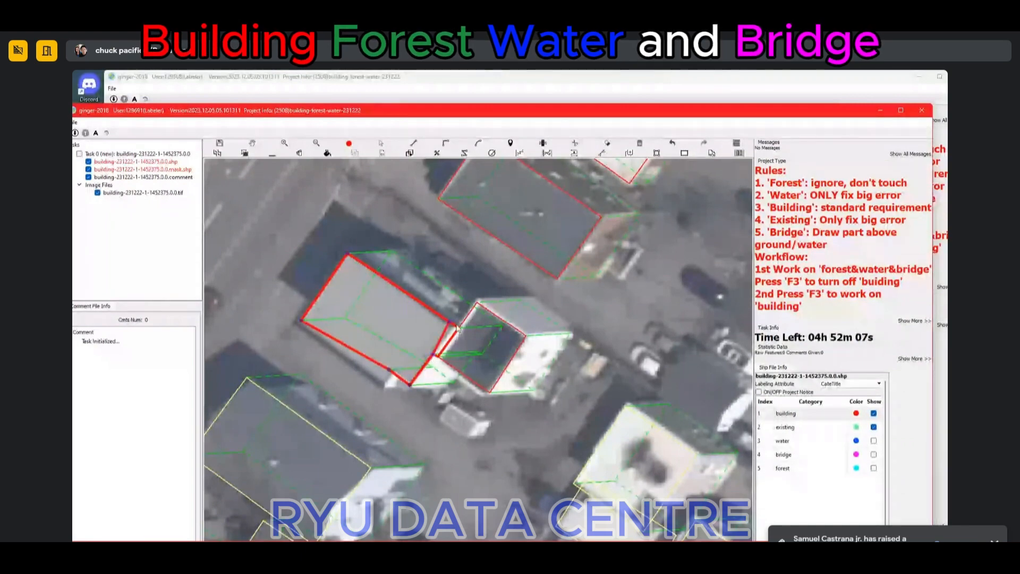
pyautogui.moveTo(457, 328); pyautogui.dragTo(455, 324)
pyautogui.click(402, 345)
pyautogui.press('d')
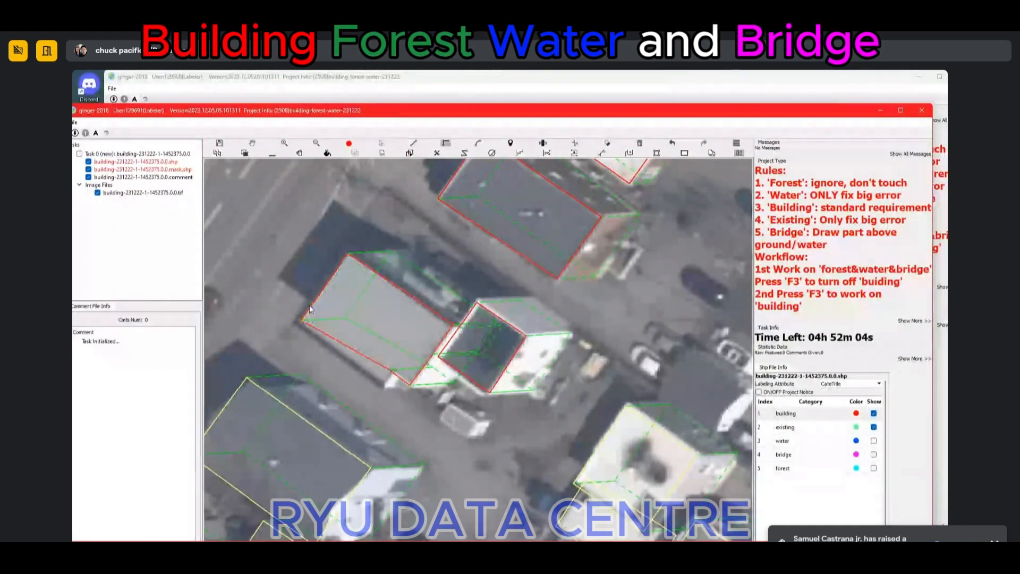
pyautogui.click(311, 307)
pyautogui.click(415, 378)
pyautogui.click(386, 364)
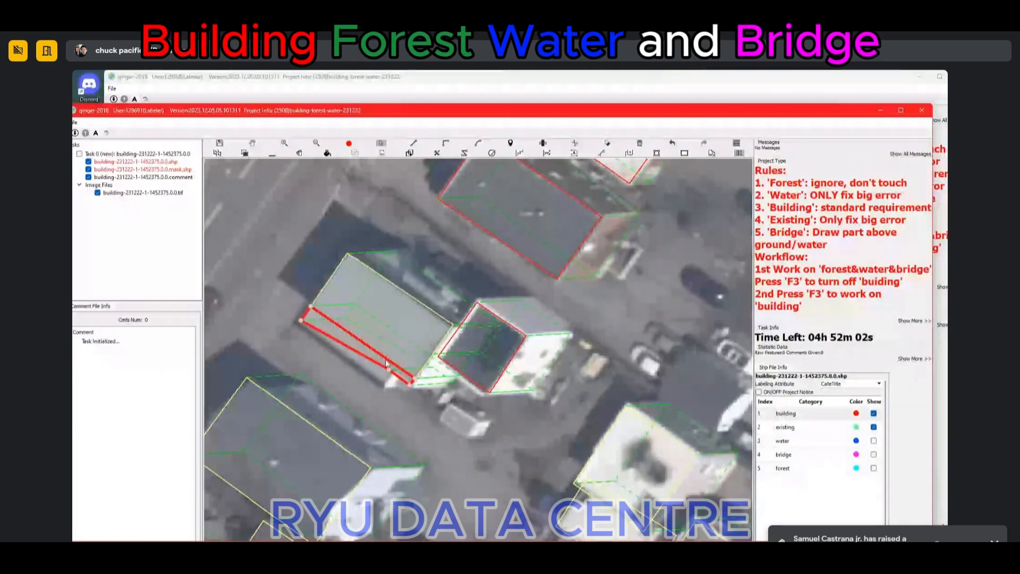
pyautogui.press('Delete')
# Step: Move the light grey roof's southwestern outline edge slightly outward and shape a small notch near its southern corner
pyautogui.moveTo(363, 342); pyautogui.dragTo(350, 361)
pyautogui.click(372, 340)
pyautogui.press('d')
pyautogui.click(378, 384)
pyautogui.click(390, 368)
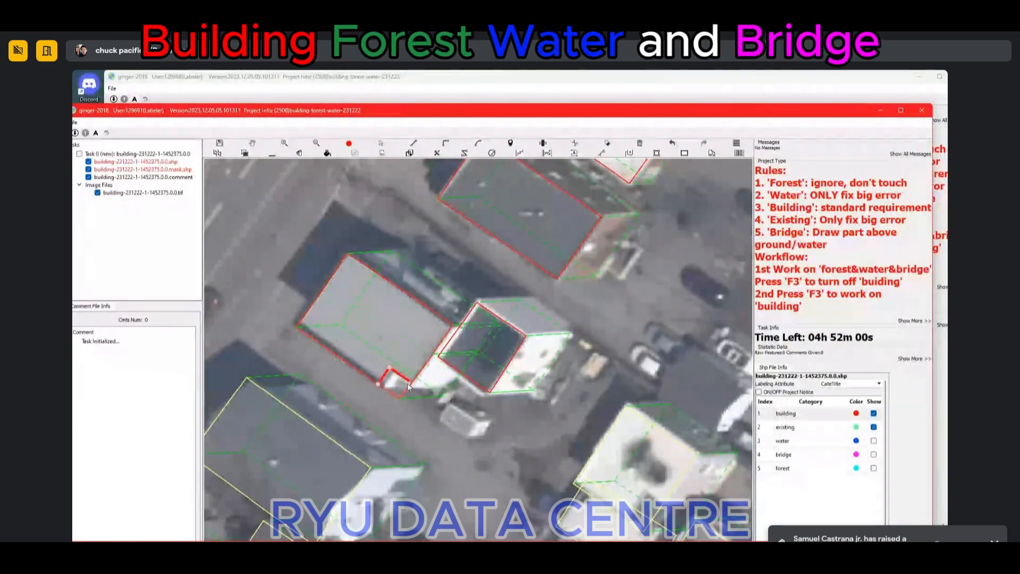
pyautogui.click(412, 382)
# Step: Redraw the dark square annex's outline to its full roof extent, joined to the light grey building's outline
pyautogui.scroll(-4, 416, 390)
pyautogui.press('F3')
pyautogui.scroll(4, 443, 395)
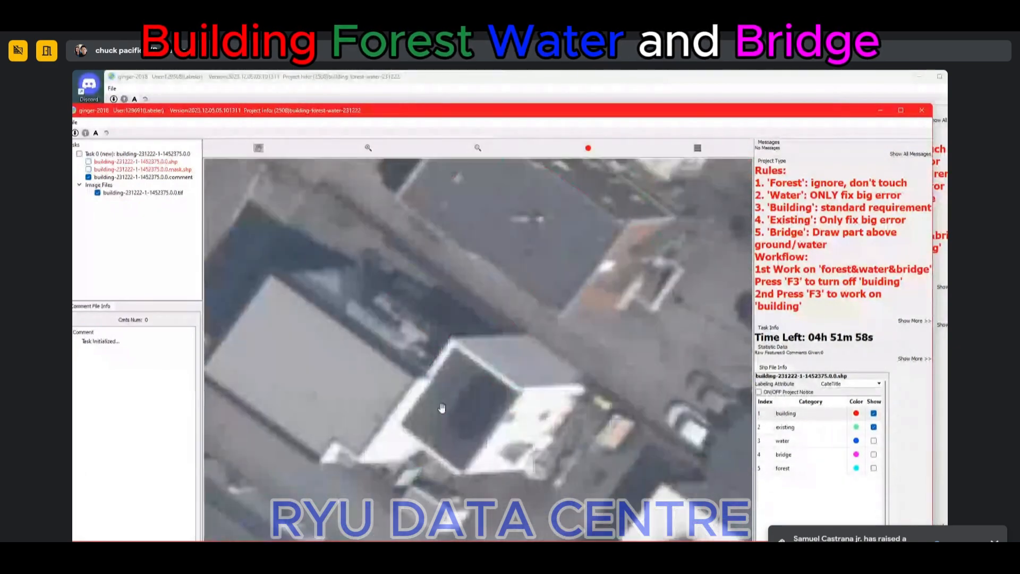
pyautogui.scroll(-2, 447, 407)
pyautogui.scroll(-3, 448, 407)
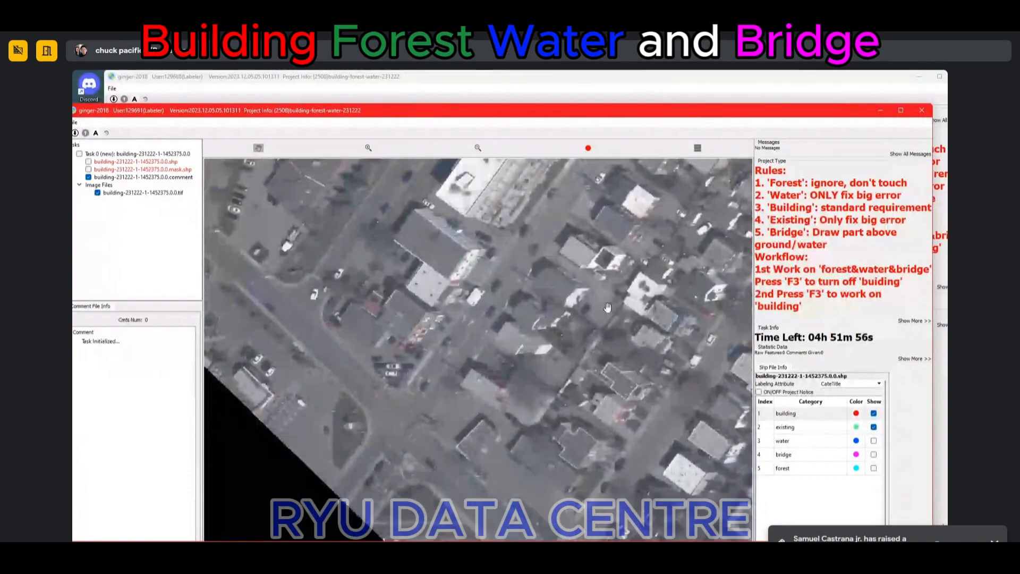
pyautogui.scroll(4, 578, 287)
pyautogui.press('F3')
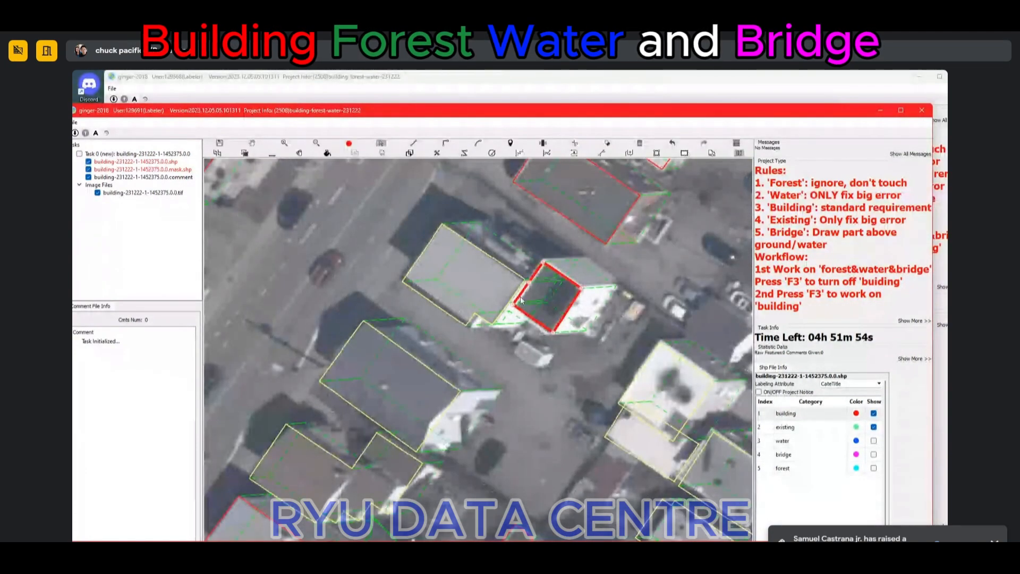
pyautogui.click(549, 259)
pyautogui.click(581, 282)
pyautogui.click(550, 329)
pyautogui.click(510, 302)
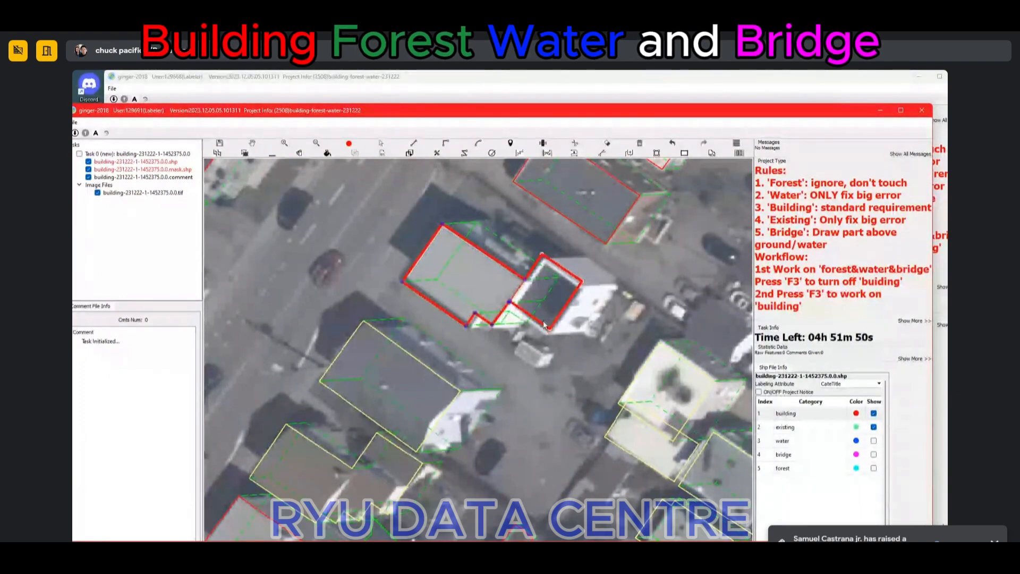
# Step: Align the northeastern edge of the combined outline with the dark annex's roof edge
pyautogui.scroll(-3, 544, 324)
pyautogui.scroll(3, 558, 314)
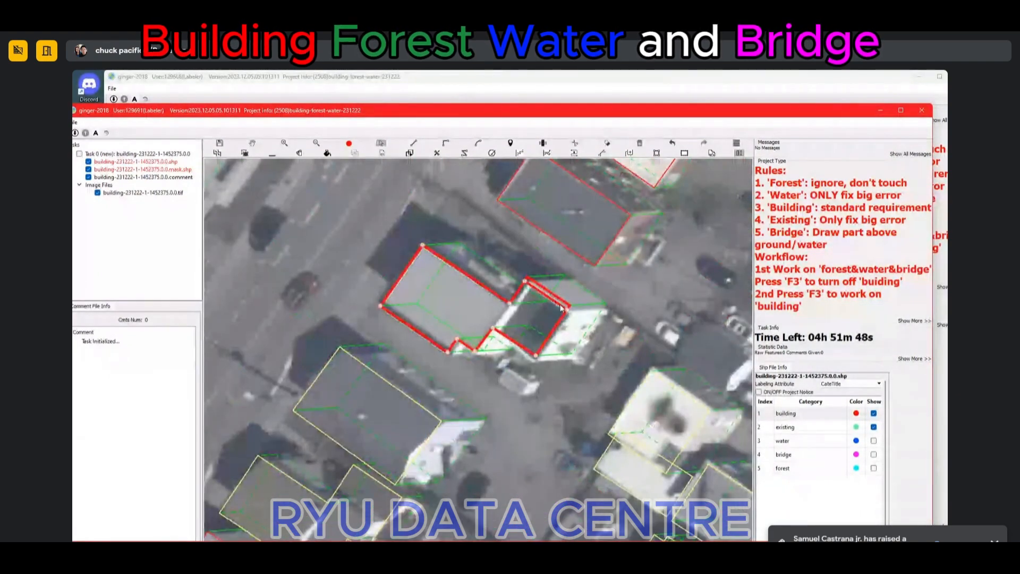
pyautogui.moveTo(562, 309); pyautogui.dragTo(424, 308)
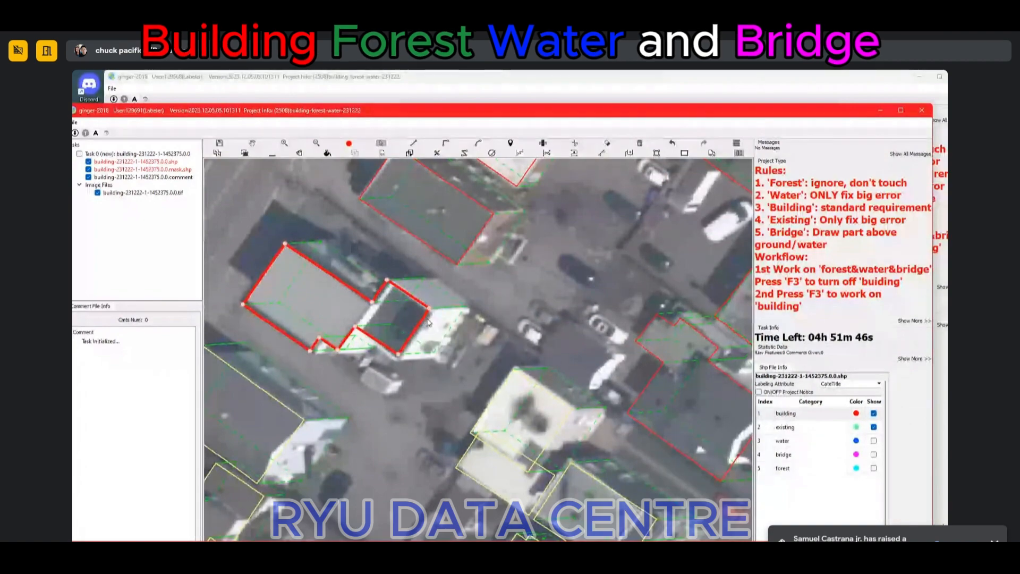
# Step: Draw a rectangular building outline over the small dark roof beside the parked cars
pyautogui.press('r')
pyautogui.click(538, 353)
pyautogui.click(586, 390)
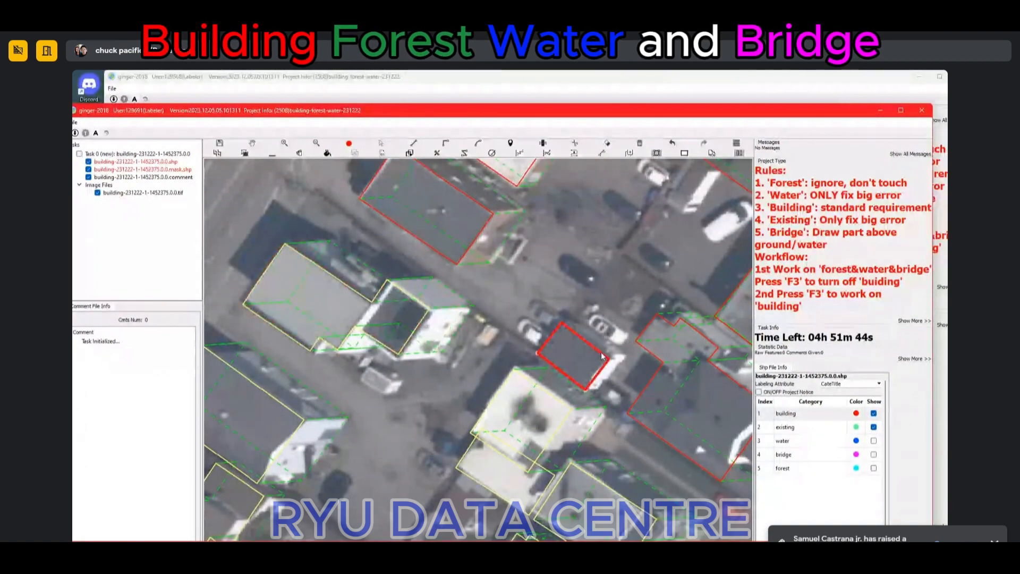
pyautogui.click(609, 357)
pyautogui.click(616, 371)
# Step: Shift the outline of the grey rectangular house east of the large dark stepped roof so it matches the roof
pyautogui.scroll(-3, 605, 356)
pyautogui.moveTo(595, 233)
pyautogui.mouseDown()
pyautogui.moveTo(522, 308)
pyautogui.moveTo(514, 357)
pyautogui.moveTo(433, 356)
pyautogui.moveTo(404, 377)
pyautogui.mouseUp()
pyautogui.scroll(2, 521, 308)
pyautogui.press('m')
pyautogui.press('r')
pyautogui.click(490, 321)
pyautogui.press('space')
pyautogui.click(521, 360)
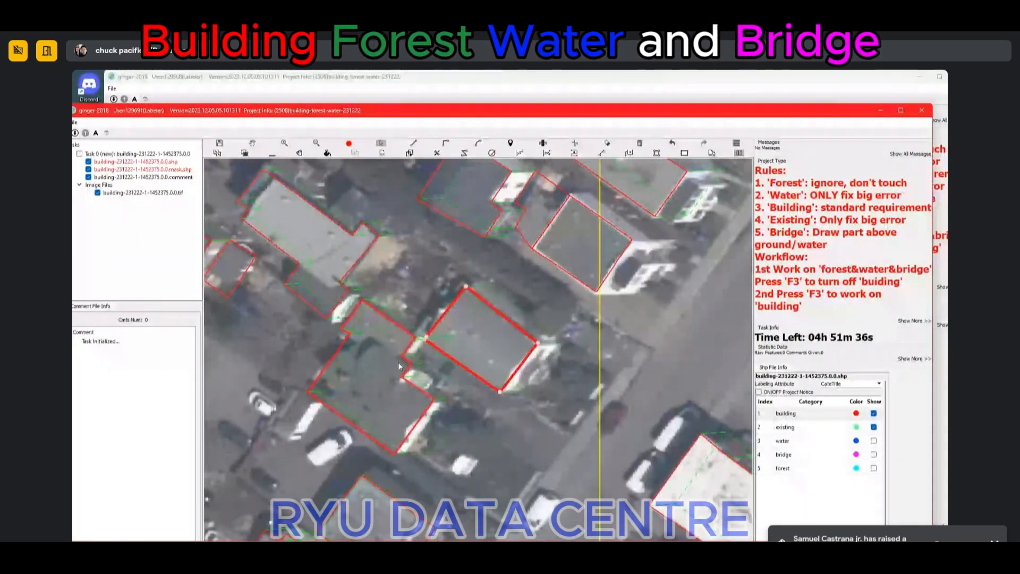
pyautogui.scroll(2, 464, 341)
pyautogui.moveTo(445, 342); pyautogui.dragTo(439, 344)
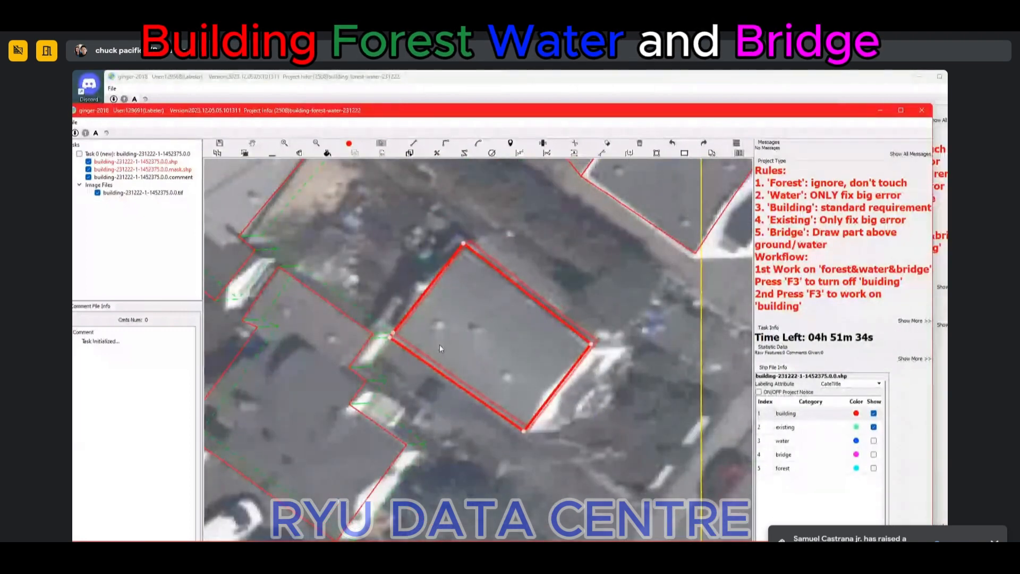
pyautogui.click(490, 362)
# Step: Extend the grey rectangular house's outline with a small rectangle covering the porch on its southeastern side
pyautogui.press('r')
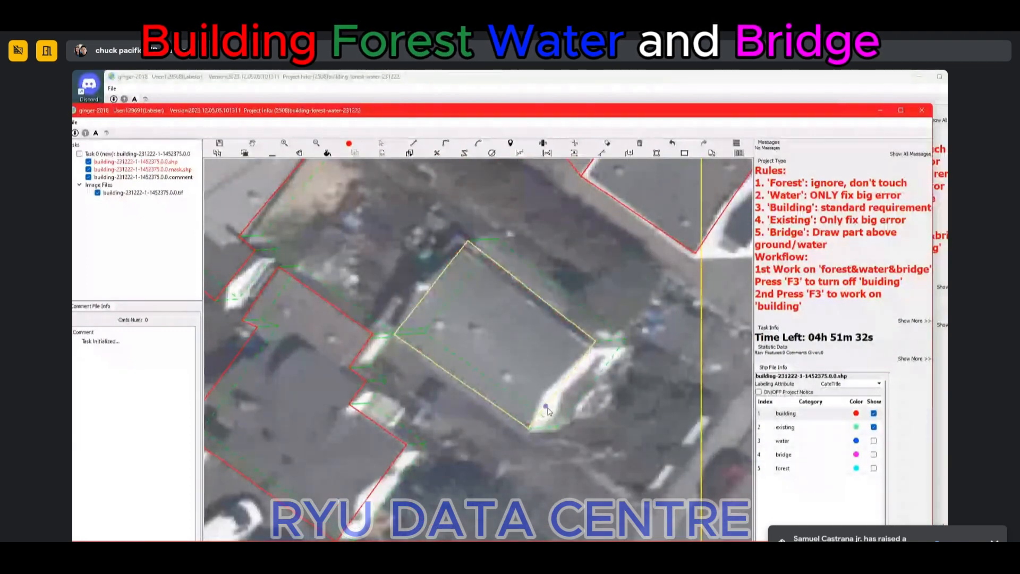
pyautogui.click(546, 406)
pyautogui.click(564, 419)
pyautogui.click(595, 379)
pyautogui.click(577, 366)
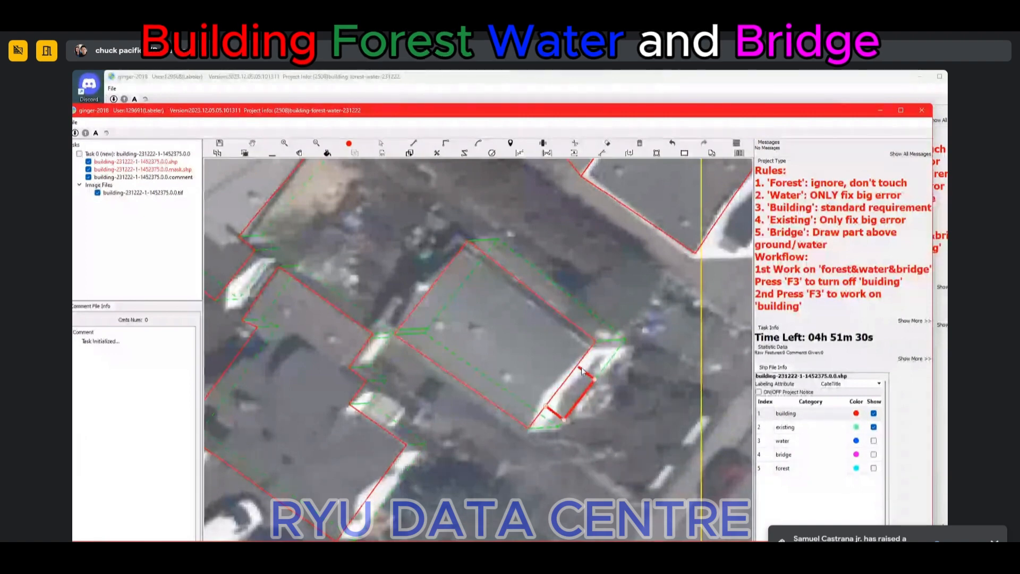
pyautogui.click(581, 367)
# Step: Delete the incorrect outline over the ground between the two neighbouring dark-roofed houses
pyautogui.scroll(-4, 580, 368)
pyautogui.scroll(3, 588, 328)
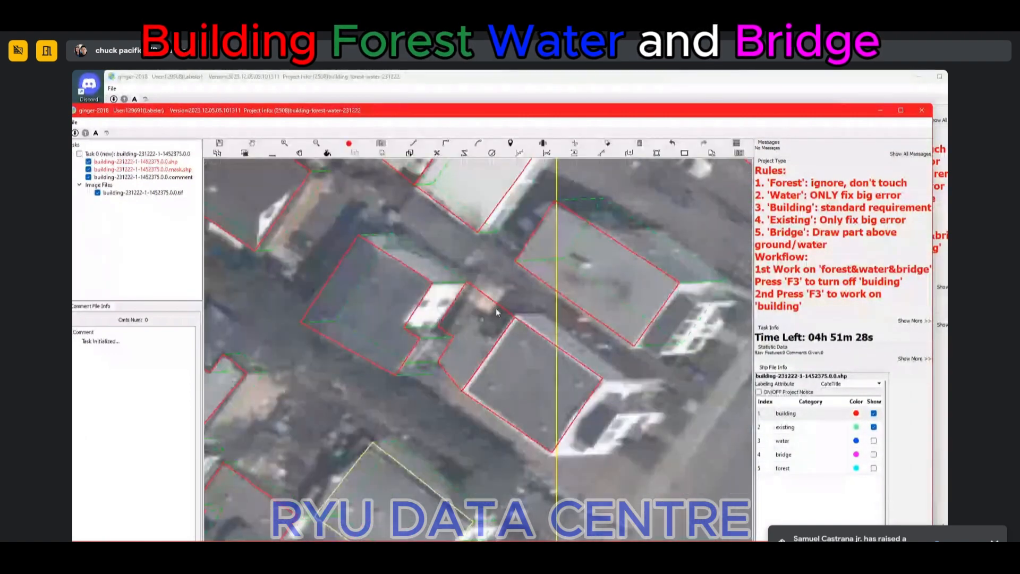
pyautogui.click(495, 313)
pyautogui.press('Delete')
# Step: Extend the dark grey house's outline with a small rectangle over the dark porch roof on its southeastern side
pyautogui.click(606, 408)
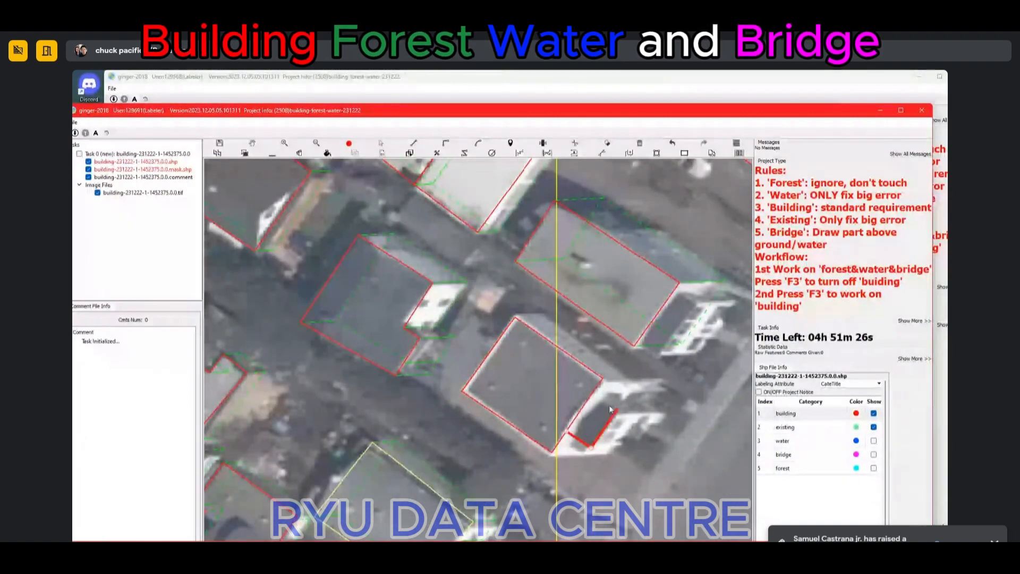
pyautogui.click(594, 397)
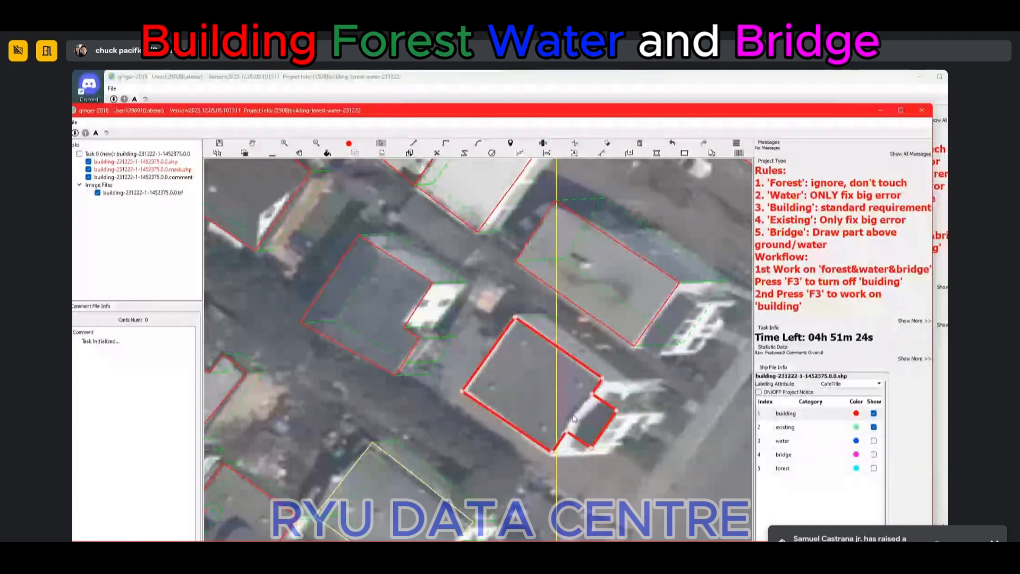
pyautogui.click(562, 410)
# Step: Move the notched dark roof's southwestern outline edge outward and cut the outline along the actual roof edge
pyautogui.scroll(-2, 551, 405)
pyautogui.scroll(2, 423, 340)
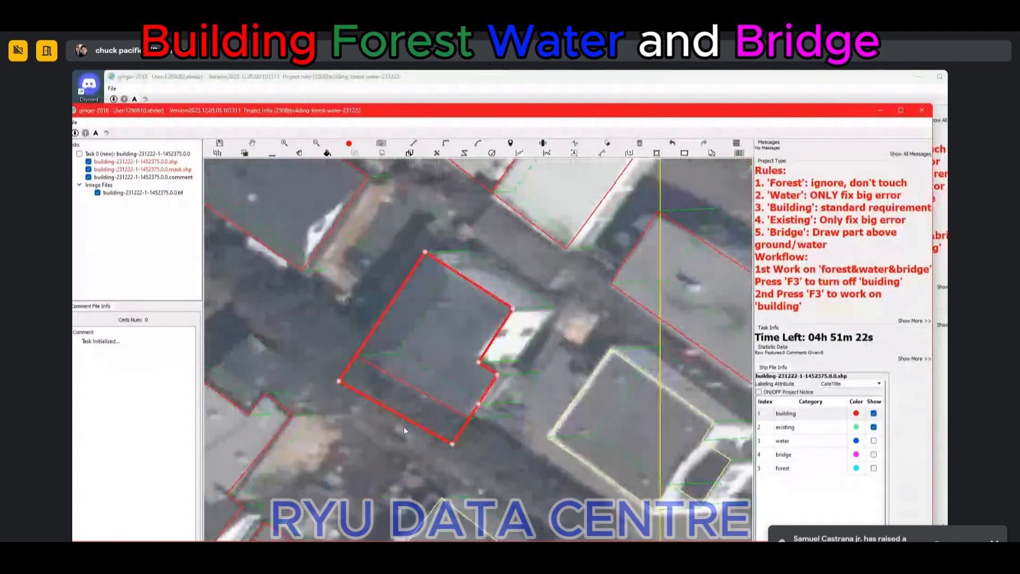
pyautogui.click(400, 402)
pyautogui.press('c')
pyautogui.click(357, 353)
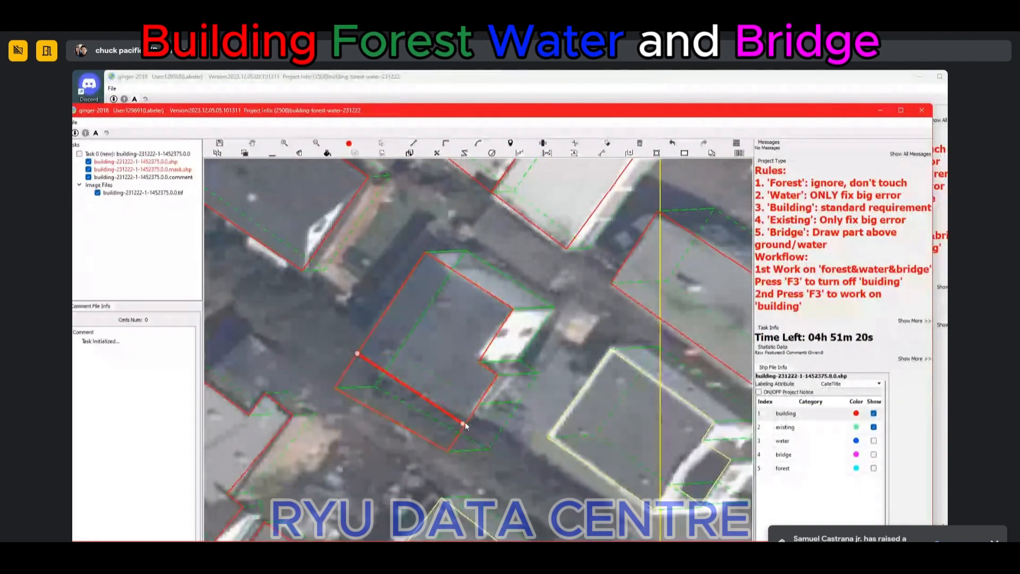
pyautogui.click(465, 422)
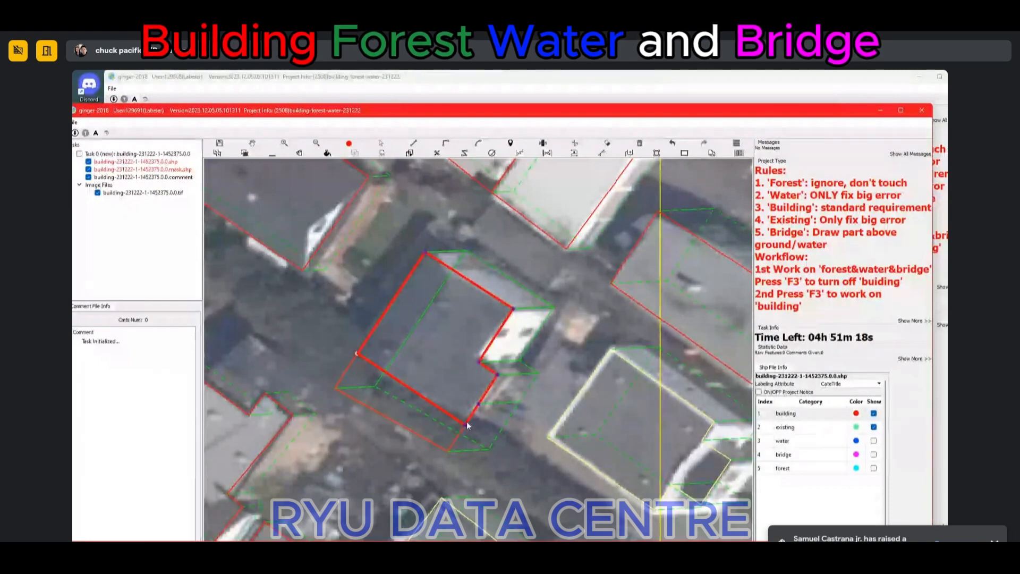
pyautogui.rightClick(466, 424)
# Step: Extend the long grey house's outline with a narrow rectangle covering the dark porch roof on its southeastern side
pyautogui.scroll(-2, 466, 424)
pyautogui.press('space')
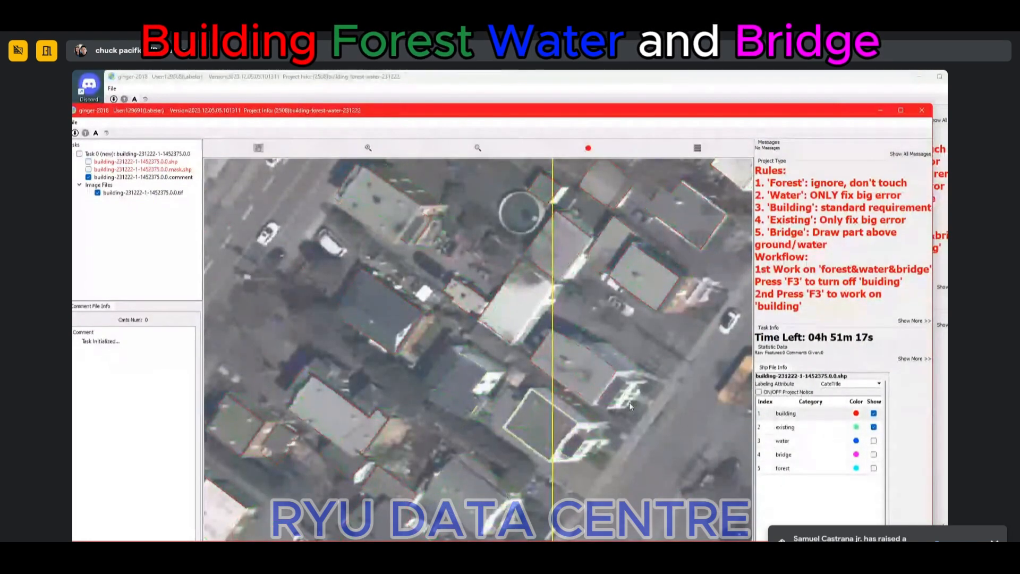
pyautogui.press('space')
pyautogui.scroll(2, 630, 403)
pyautogui.click(564, 400)
pyautogui.click(585, 413)
pyautogui.click(629, 353)
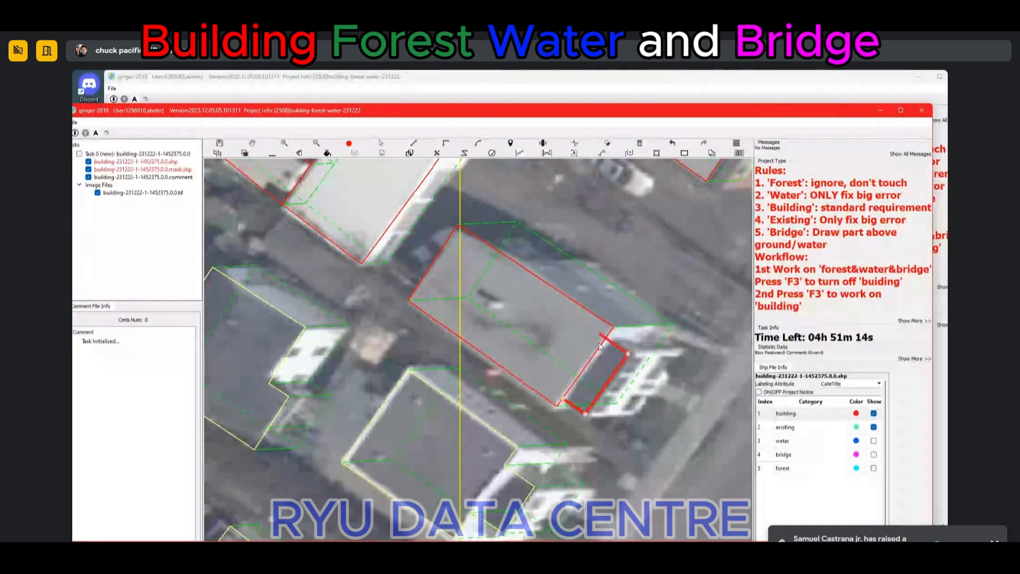
pyautogui.click(604, 342)
pyautogui.rightClick(604, 345)
# Step: Redraw the dividing edge between the white roof and the adjoining grey roof south of the round pool
pyautogui.scroll(-2, 588, 347)
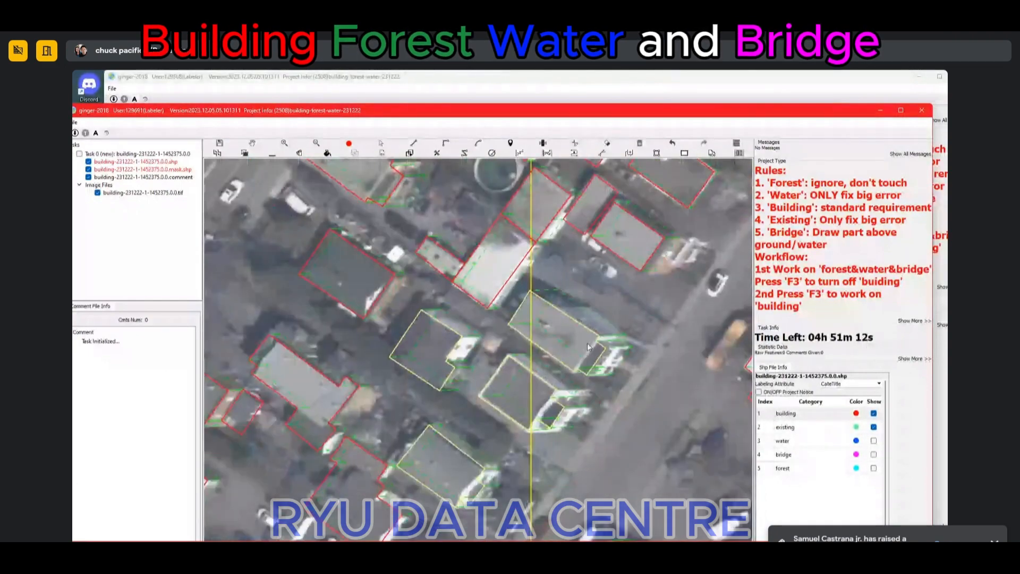
pyautogui.moveTo(507, 239); pyautogui.dragTo(542, 348)
pyautogui.scroll(1, 541, 348)
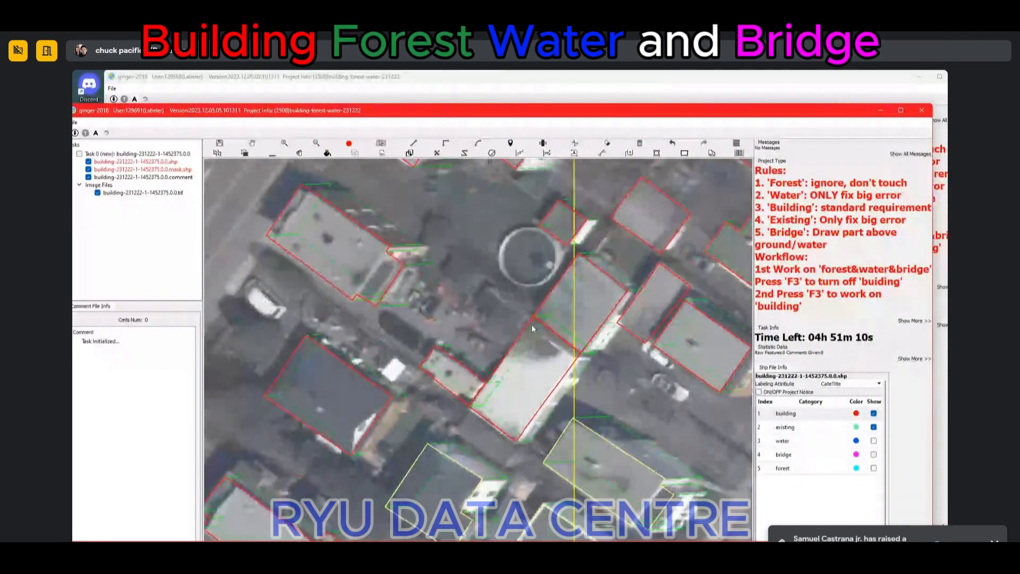
pyautogui.click(532, 324)
pyautogui.click(581, 359)
pyautogui.rightClick(581, 361)
pyautogui.moveTo(674, 304); pyautogui.dragTo(646, 329)
pyautogui.scroll(2, 646, 328)
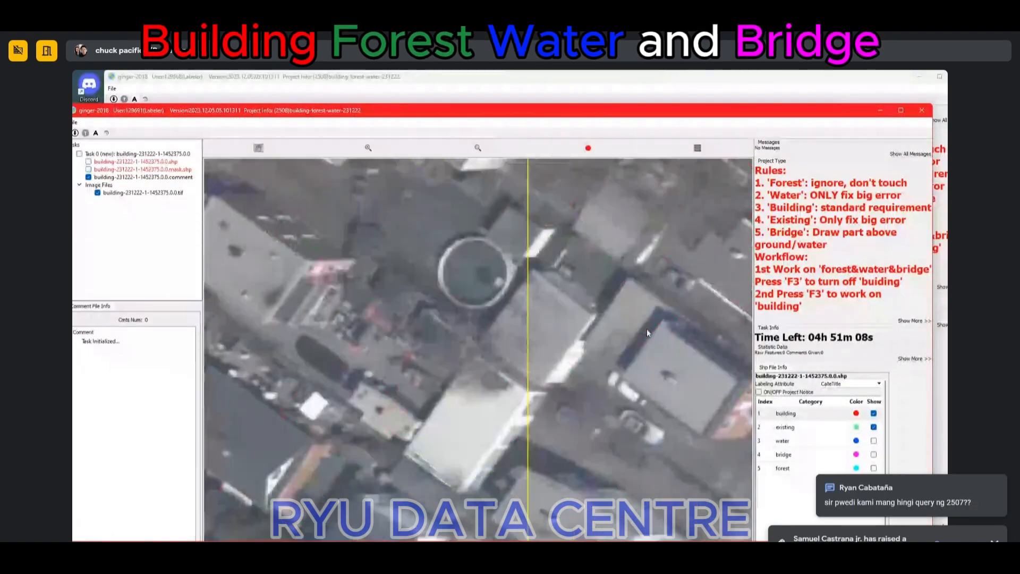
# Step: Extend the grey house's outline to the northwest with a rectangle covering the adjoining lower grey roof
pyautogui.click(647, 329)
pyautogui.press('Delete')
pyautogui.click(614, 393)
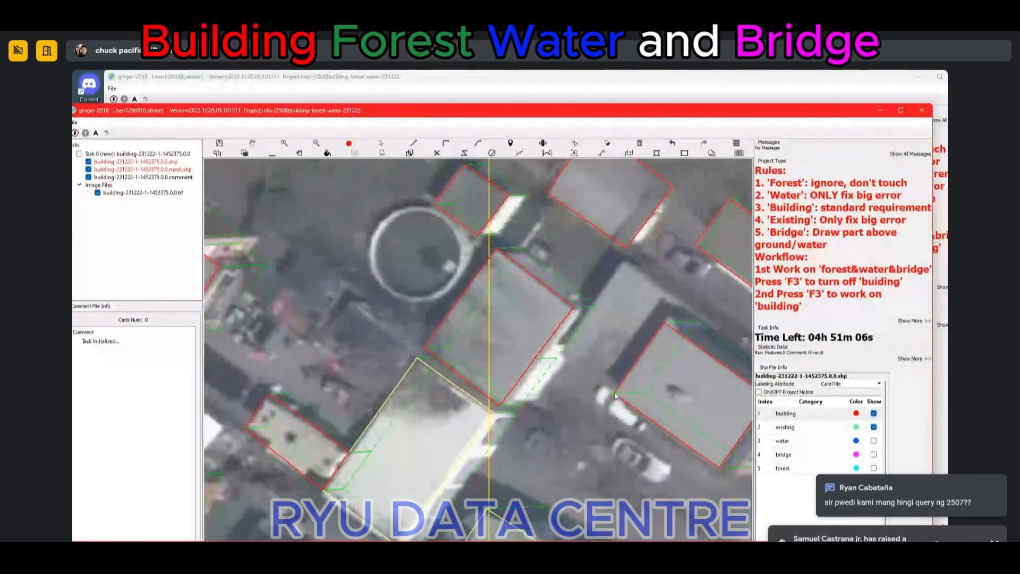
pyautogui.click(565, 359)
pyautogui.click(644, 246)
pyautogui.click(629, 267)
pyautogui.click(693, 311)
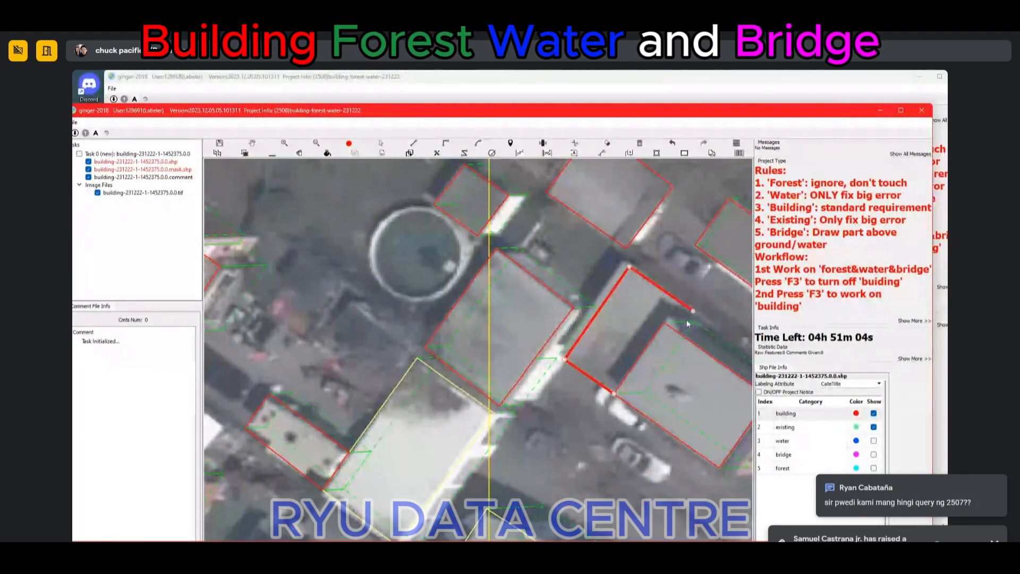
pyautogui.click(680, 330)
pyautogui.click(680, 333)
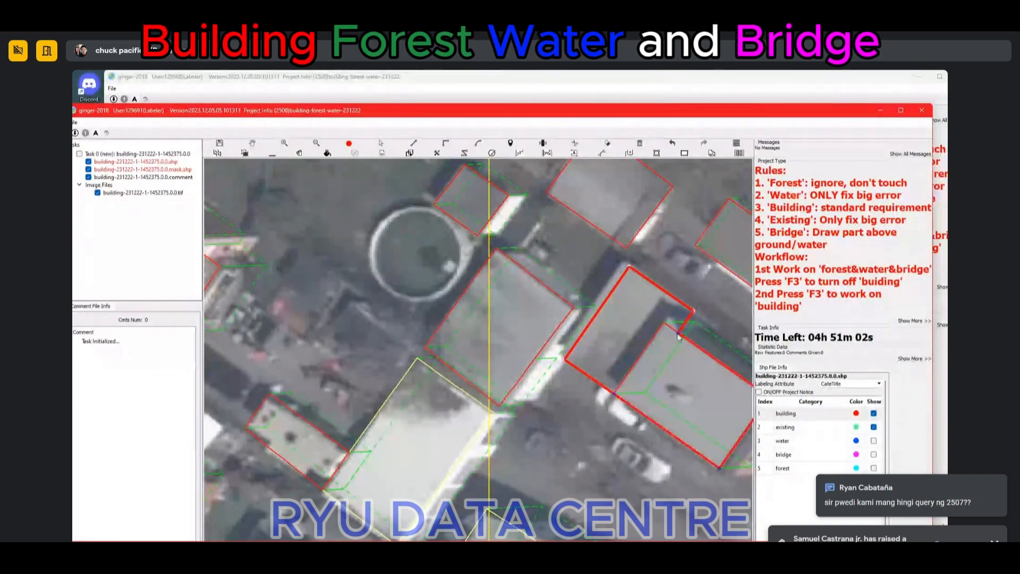
# Step: Move the northwestern edge of the extended grey house's outline outward to match the lower roof's edge
pyautogui.rightClick(625, 279)
pyautogui.moveTo(623, 277); pyautogui.dragTo(615, 273)
pyautogui.rightClick(673, 333)
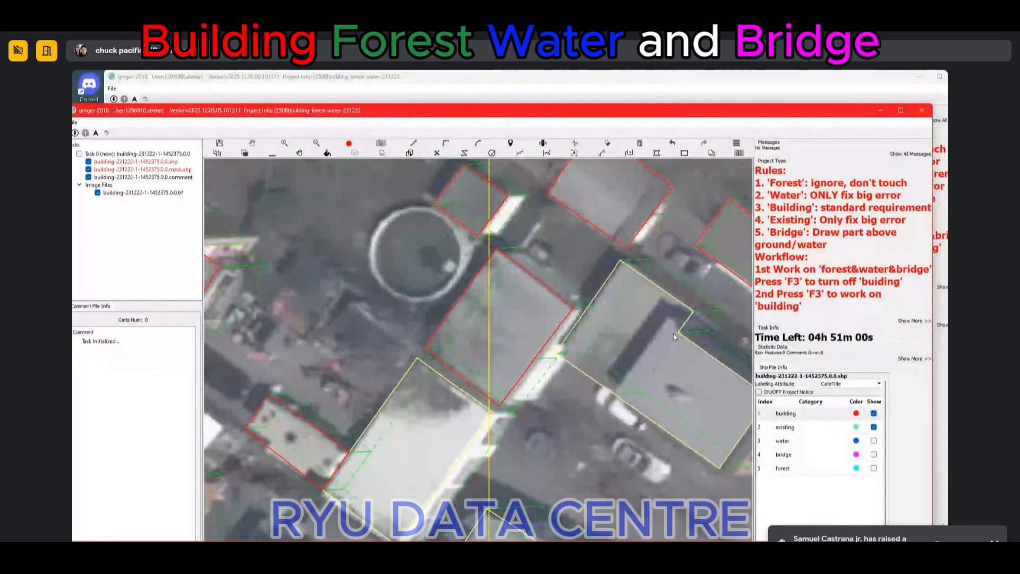
pyautogui.scroll(-2, 673, 332)
pyautogui.moveTo(690, 373); pyautogui.dragTo(548, 384)
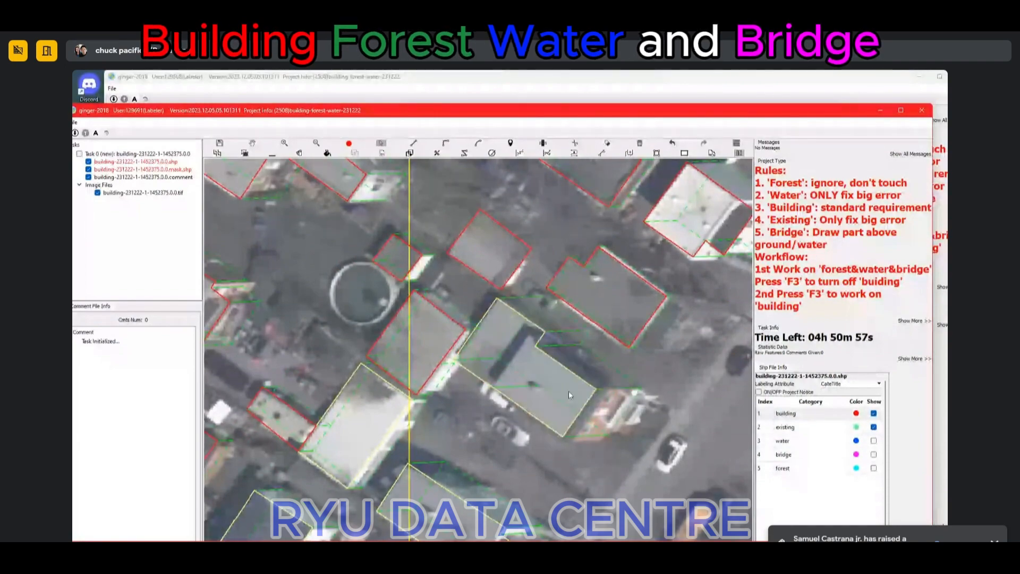
# Step: Draw a building outline around the long grey roof beside the street, including the stepped notch on its southwestern side
pyautogui.scroll(-2, 568, 391)
pyautogui.press('space')
pyautogui.scroll(3, 641, 261)
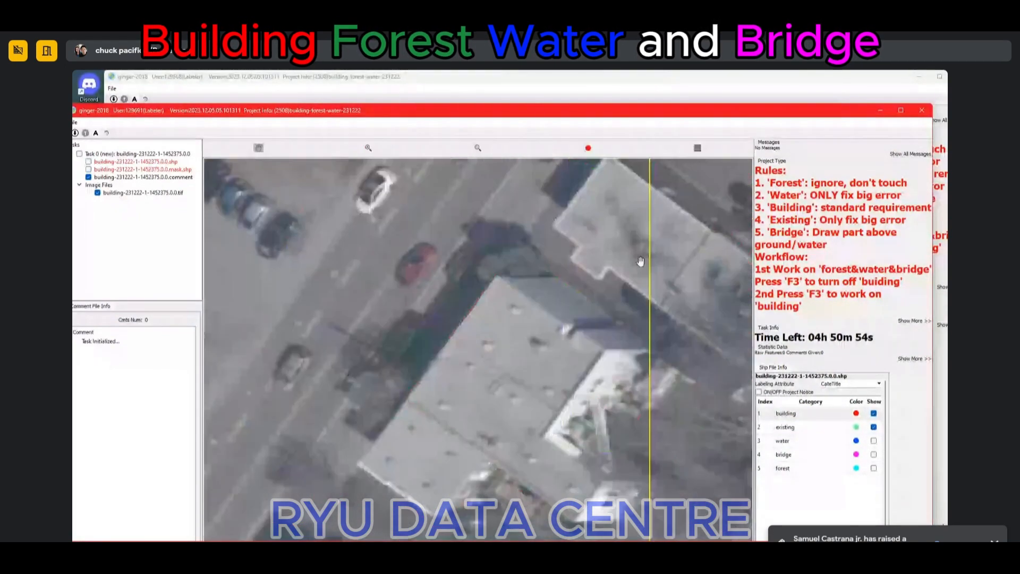
pyautogui.moveTo(640, 261); pyautogui.dragTo(431, 345)
pyautogui.press('space')
pyautogui.press('r')
pyautogui.click(398, 239)
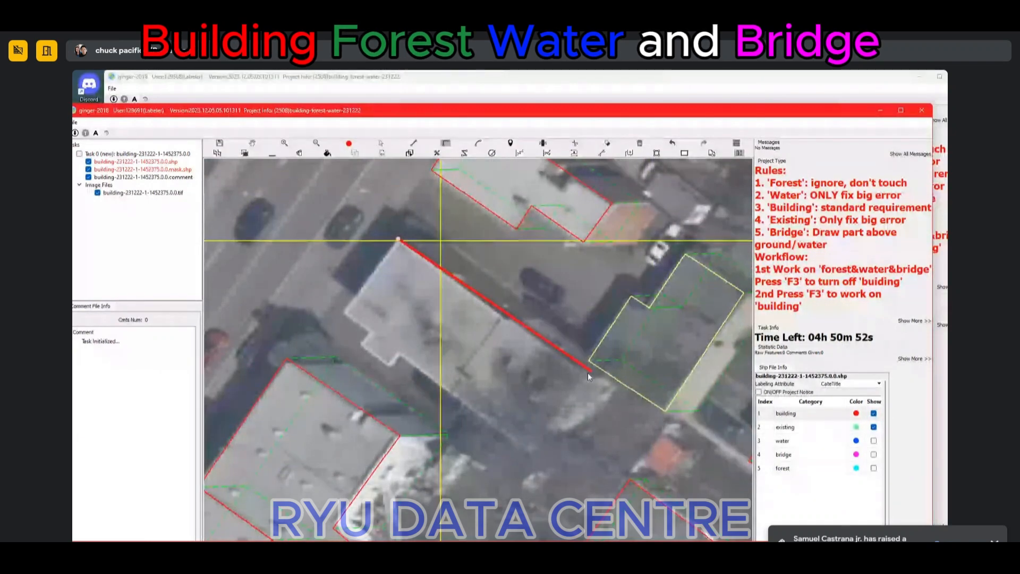
pyautogui.click(583, 375)
pyautogui.click(529, 449)
pyautogui.click(390, 367)
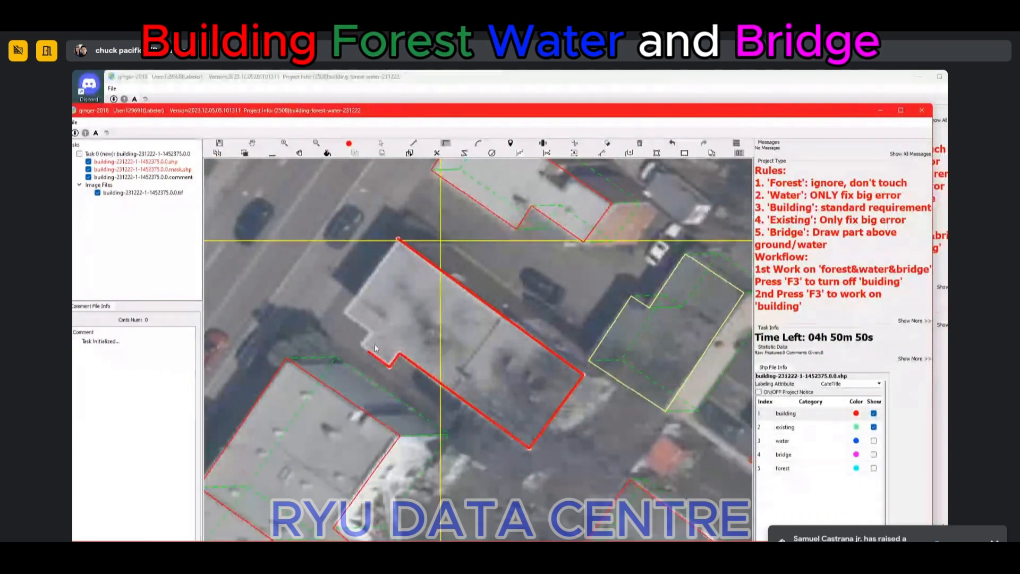
pyautogui.click(374, 343)
pyautogui.click(398, 240)
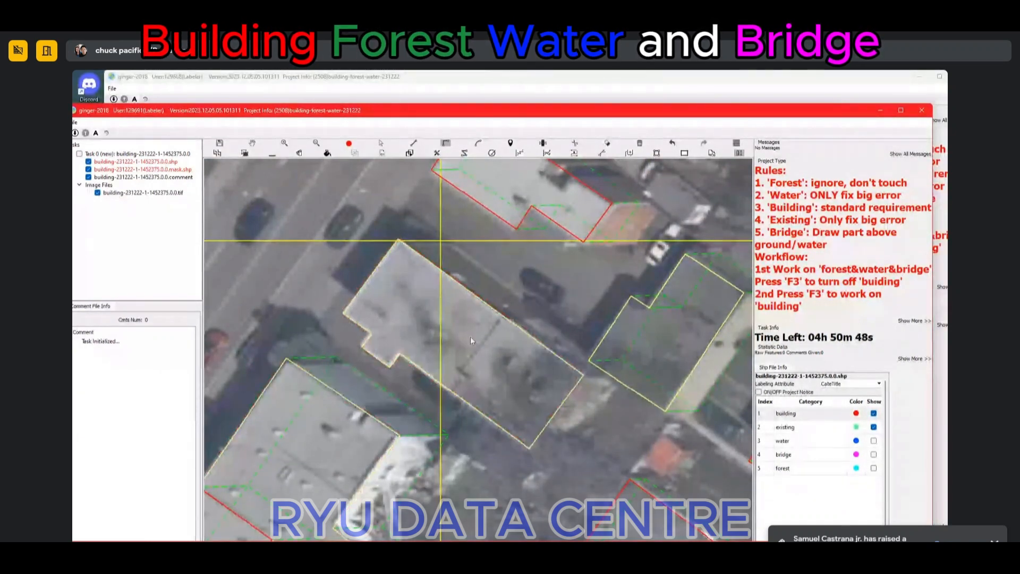
# Step: Draw a dividing edge across the large grey building southwest of the long grey roof
pyautogui.scroll(-2, 499, 351)
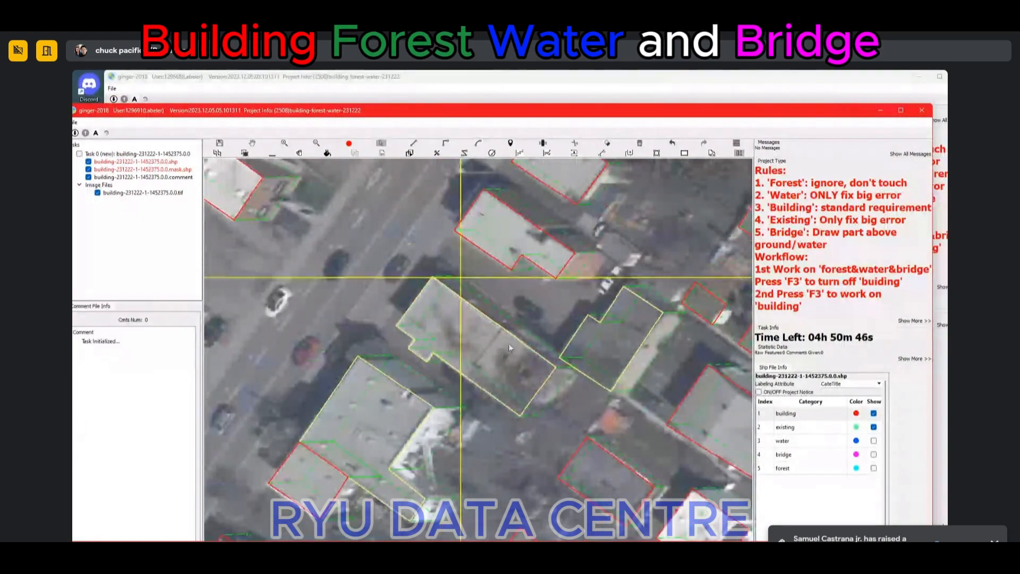
pyautogui.scroll(-1, 521, 327)
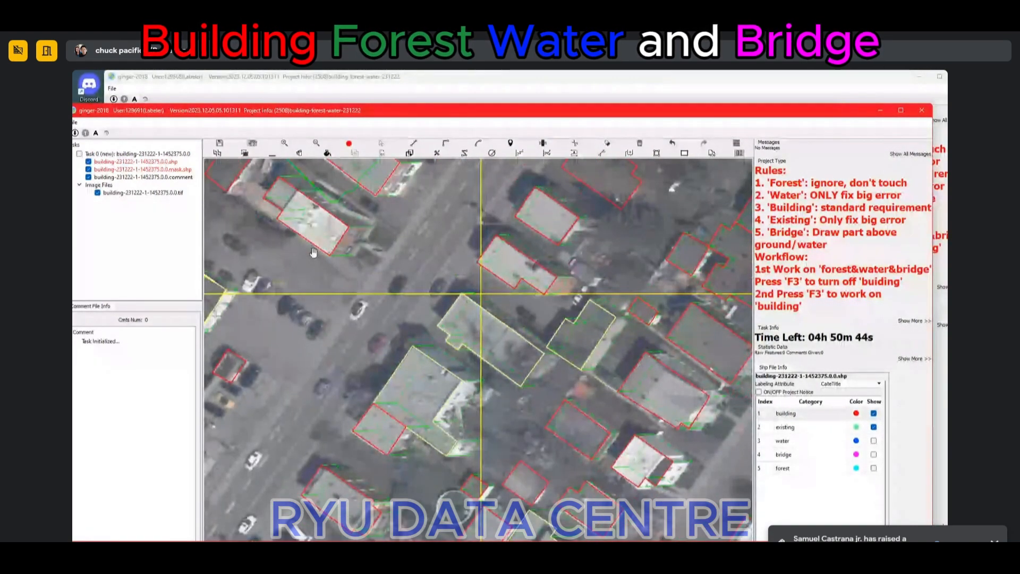
pyautogui.press('space')
pyautogui.moveTo(433, 402); pyautogui.dragTo(590, 333)
pyautogui.moveTo(586, 279); pyautogui.dragTo(573, 312)
pyautogui.press('space')
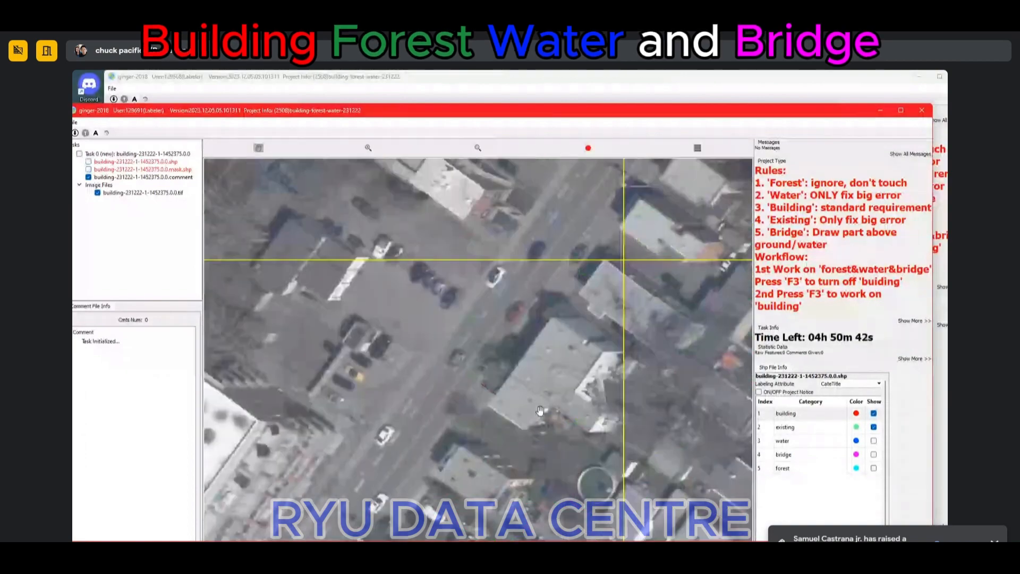
pyautogui.scroll(2, 552, 355)
pyautogui.moveTo(590, 428); pyautogui.dragTo(473, 342)
pyautogui.scroll(-2, 474, 342)
pyautogui.press('F3')
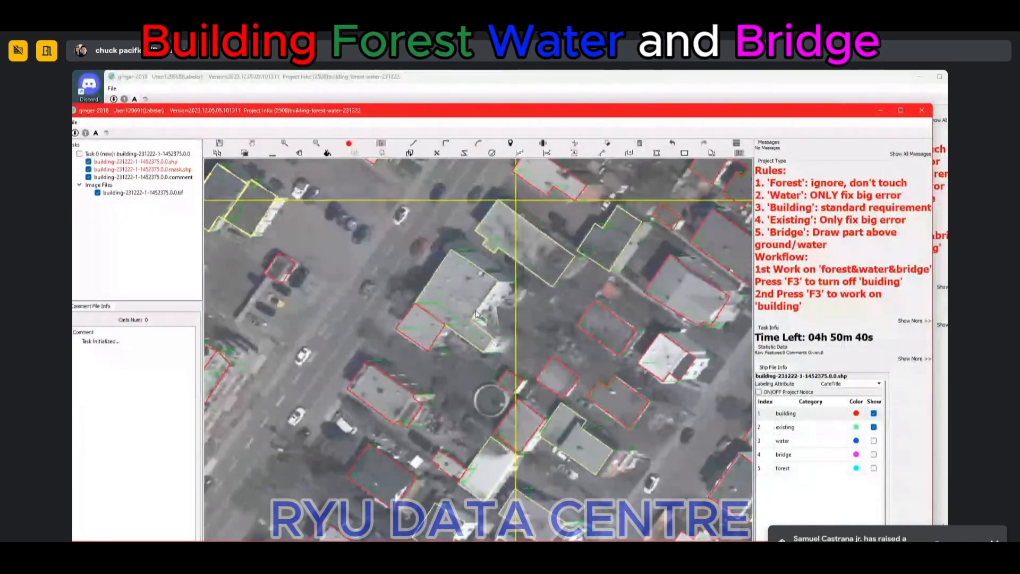
pyautogui.click(477, 312)
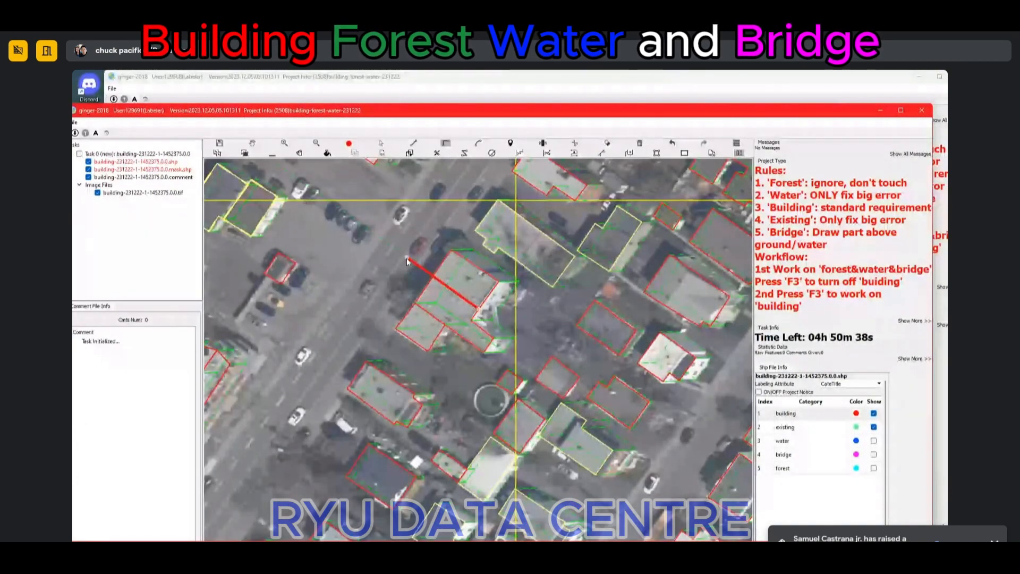
# Step: Redraw the small grey annex southeast of the white-roofed house as part of the house's outline
pyautogui.scroll(-2, 450, 304)
pyautogui.scroll(4, 451, 304)
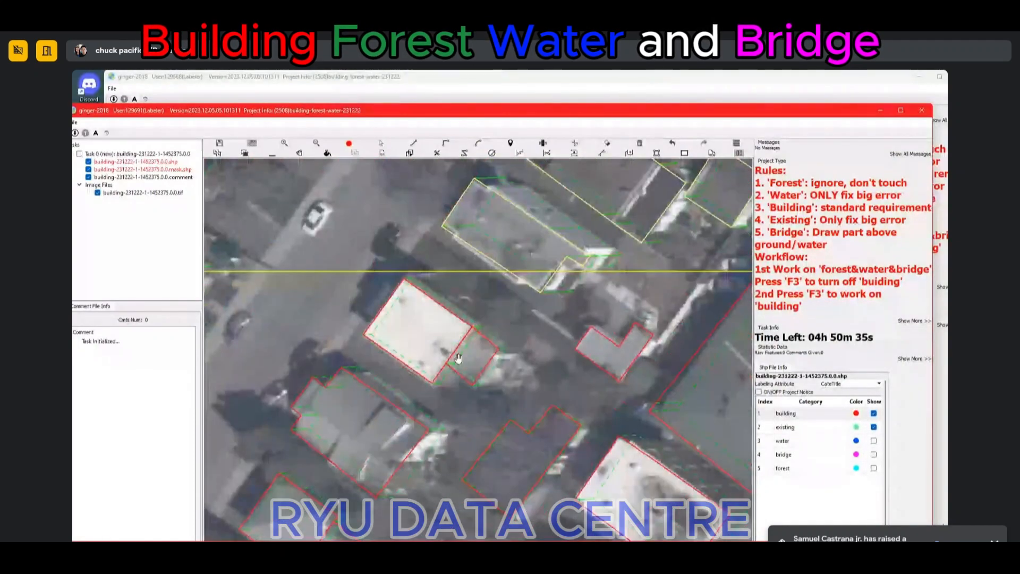
pyautogui.scroll(2, 458, 358)
pyautogui.click(484, 411)
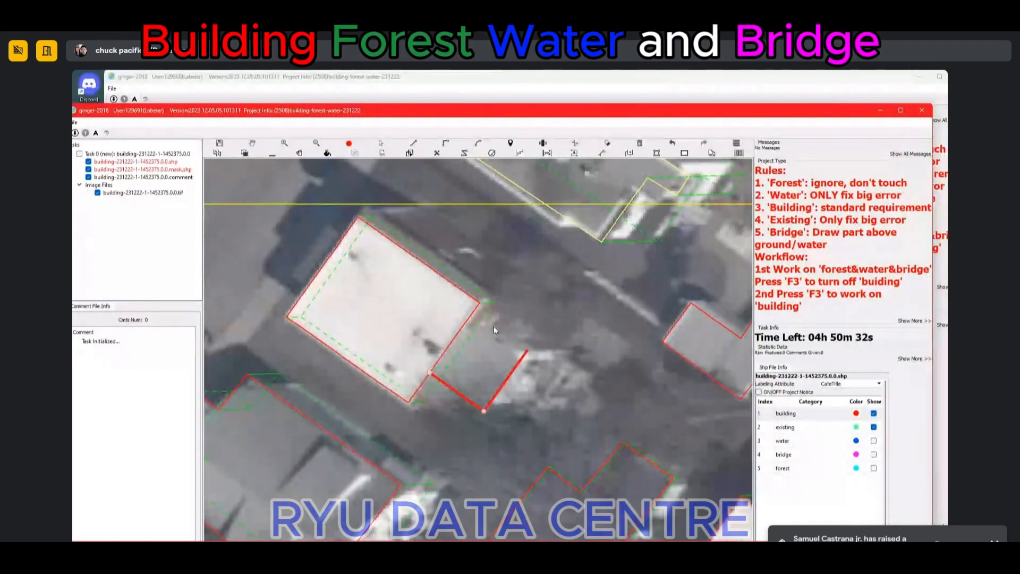
pyautogui.click(527, 350)
pyautogui.click(470, 318)
pyautogui.scroll(-3, 473, 354)
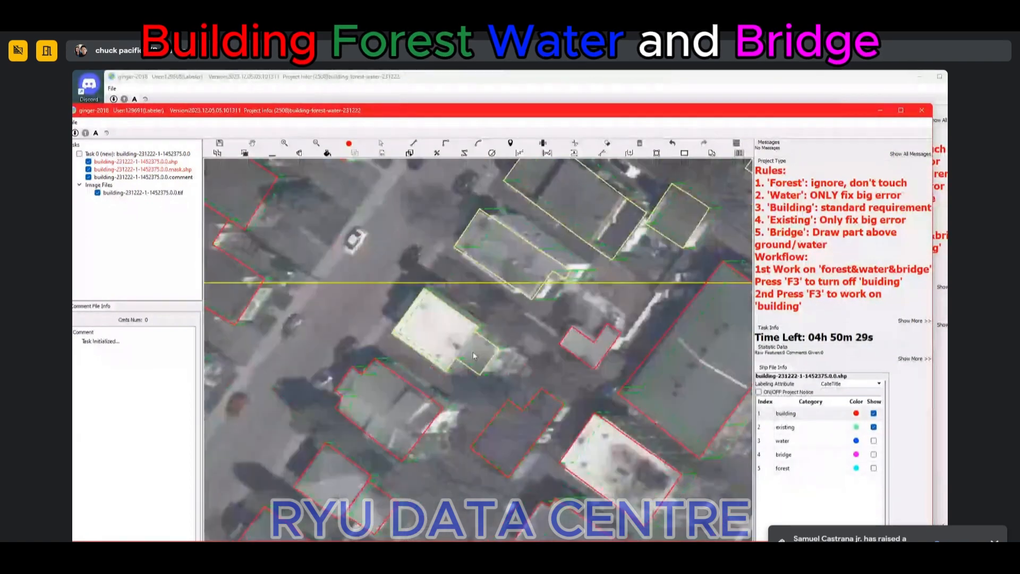
pyautogui.click(464, 349)
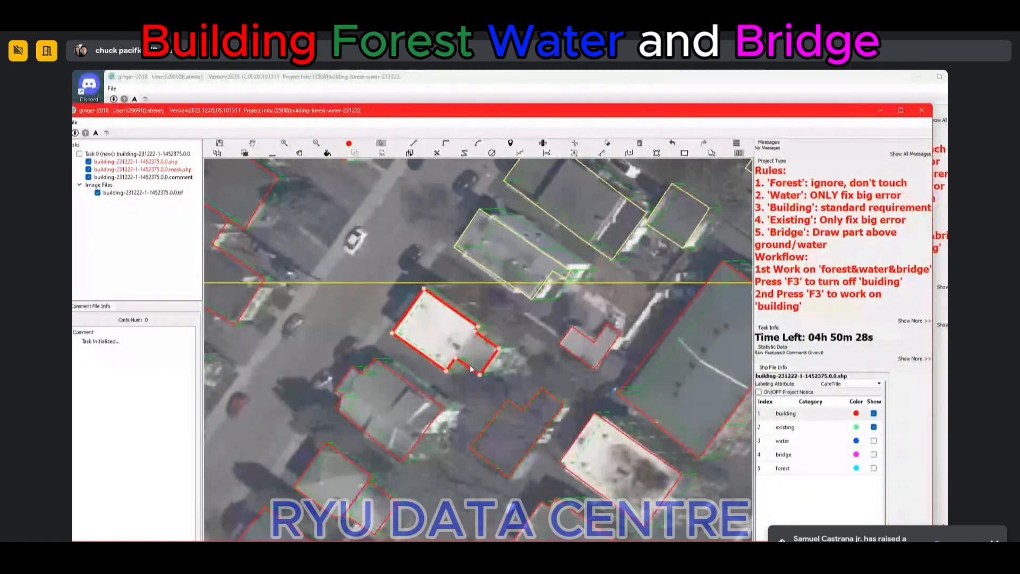
pyautogui.scroll(-3, 468, 404)
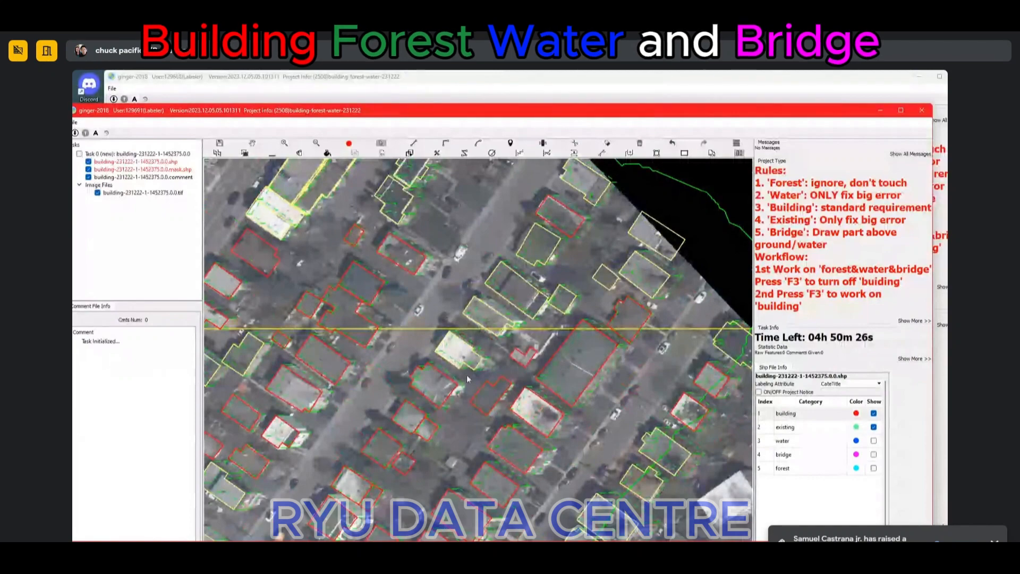
# Step: Correct the outline of the irregular dark-roofed building directly southwest of the neighbouring dark house
pyautogui.press('space')
pyautogui.moveTo(347, 275); pyautogui.dragTo(566, 286)
pyautogui.scroll(4, 566, 286)
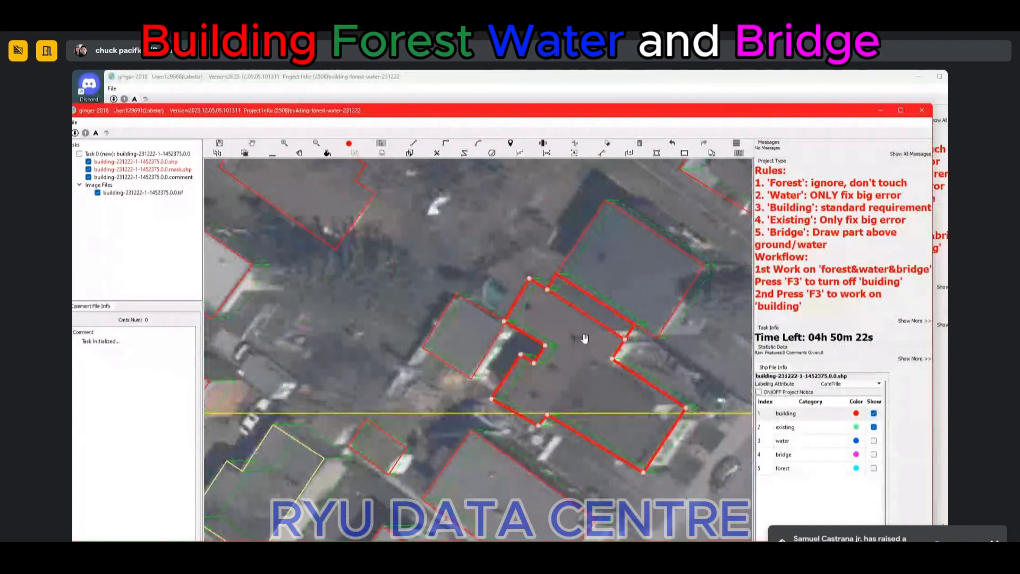
pyautogui.click(572, 364)
pyautogui.scroll(-3, 572, 365)
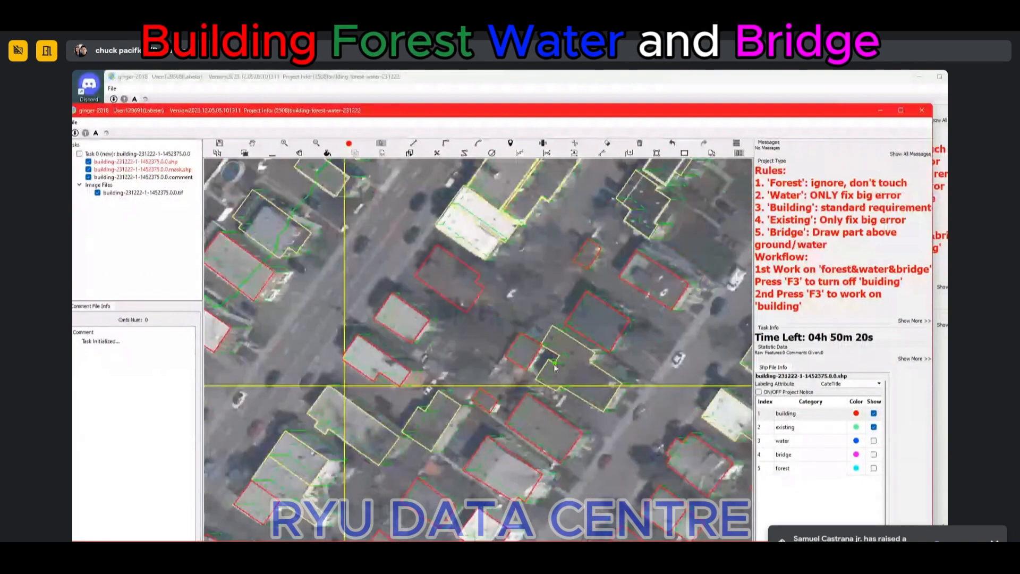
# Step: Correct the notched light grey roof's outline at its southeastern end, north of the long grey building
pyautogui.scroll(-1, 523, 368)
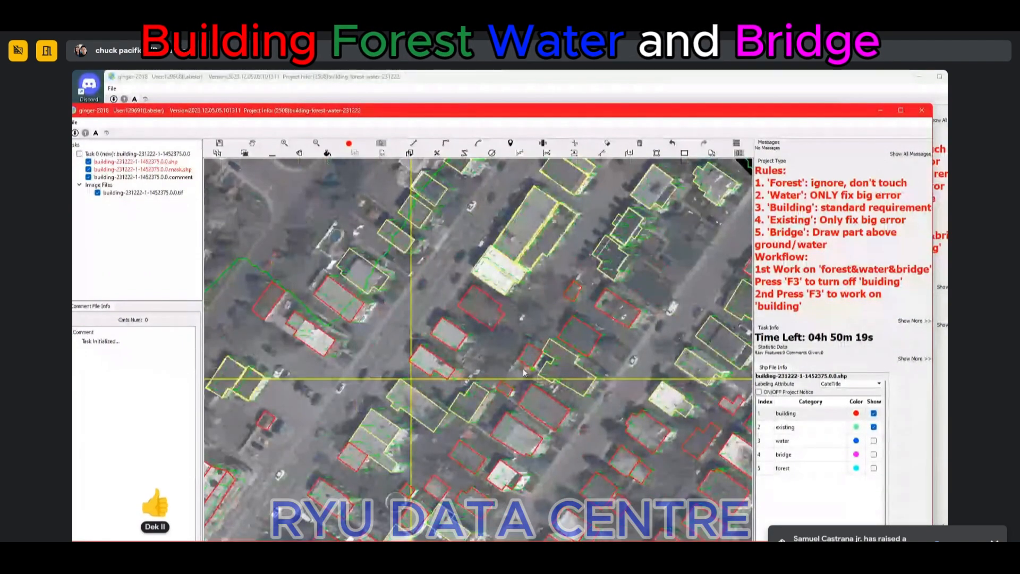
pyautogui.scroll(2, 522, 369)
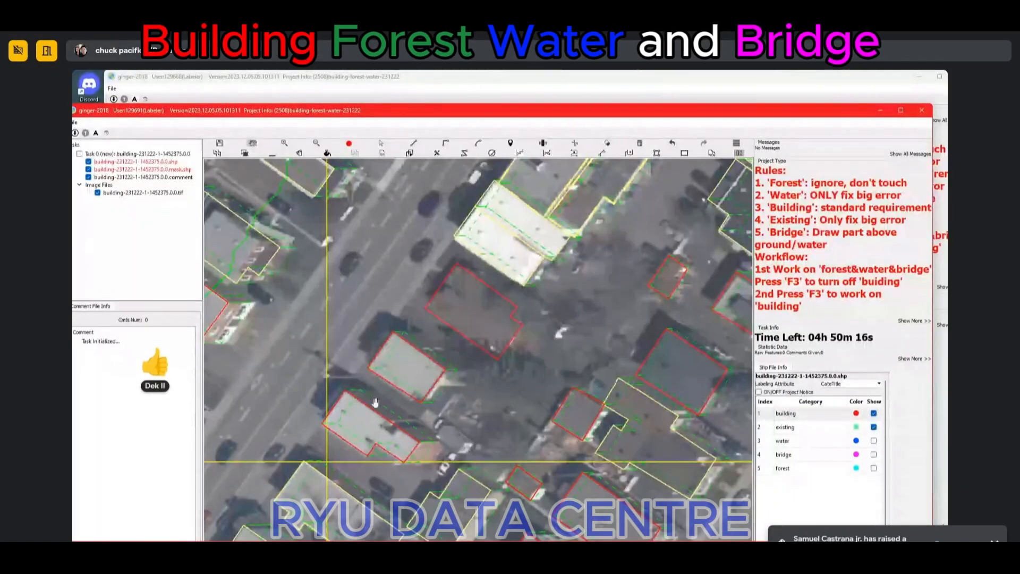
pyautogui.scroll(-2, 409, 353)
pyautogui.moveTo(415, 411); pyautogui.dragTo(594, 270)
pyautogui.scroll(3, 594, 270)
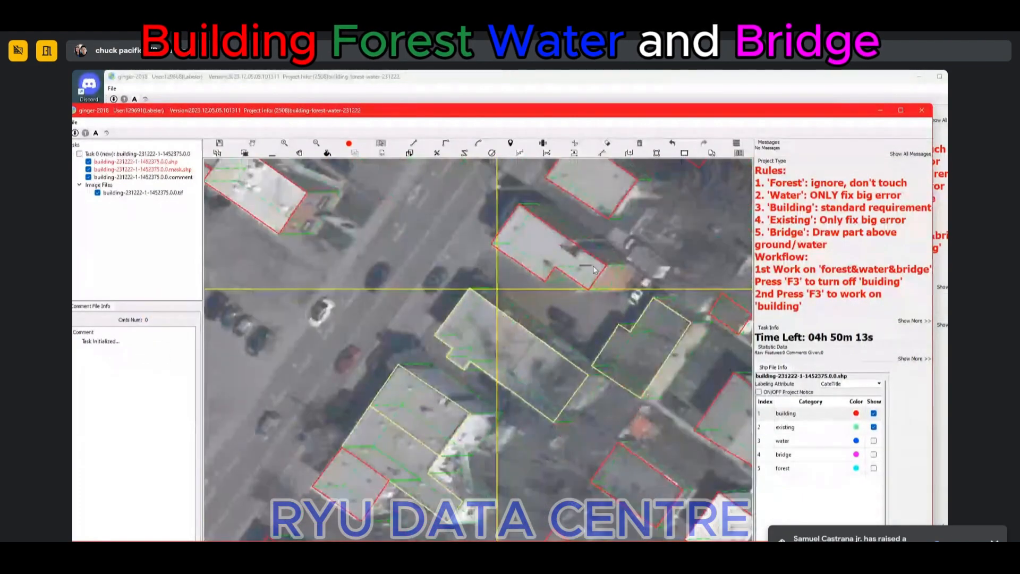
pyautogui.click(594, 270)
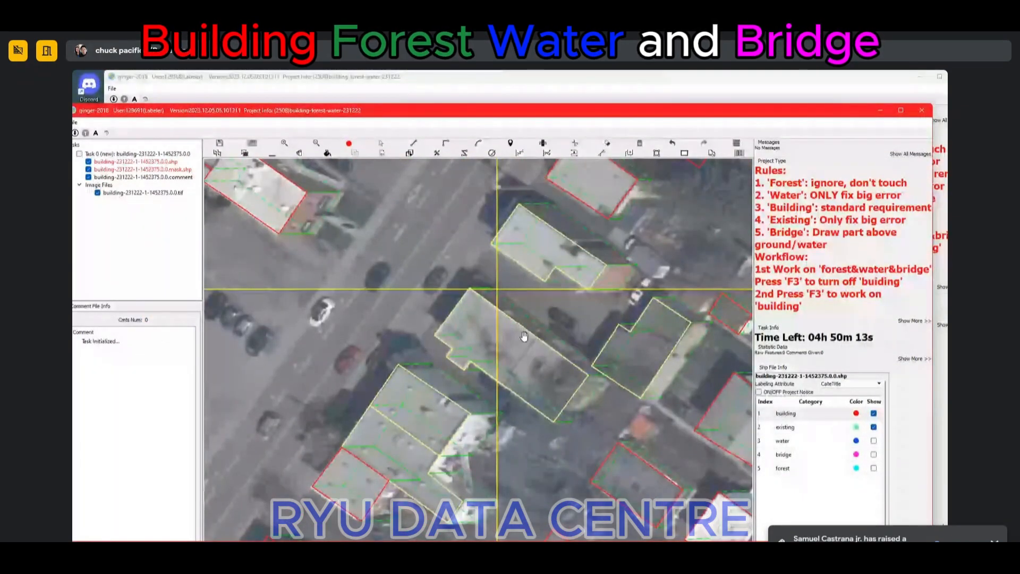
# Step: Delete the narrow strip outline along the southeastern side of the long white building
pyautogui.scroll(-3, 525, 337)
pyautogui.moveTo(481, 478); pyautogui.dragTo(566, 337)
pyautogui.scroll(2, 569, 337)
pyautogui.moveTo(464, 506); pyautogui.dragTo(543, 357)
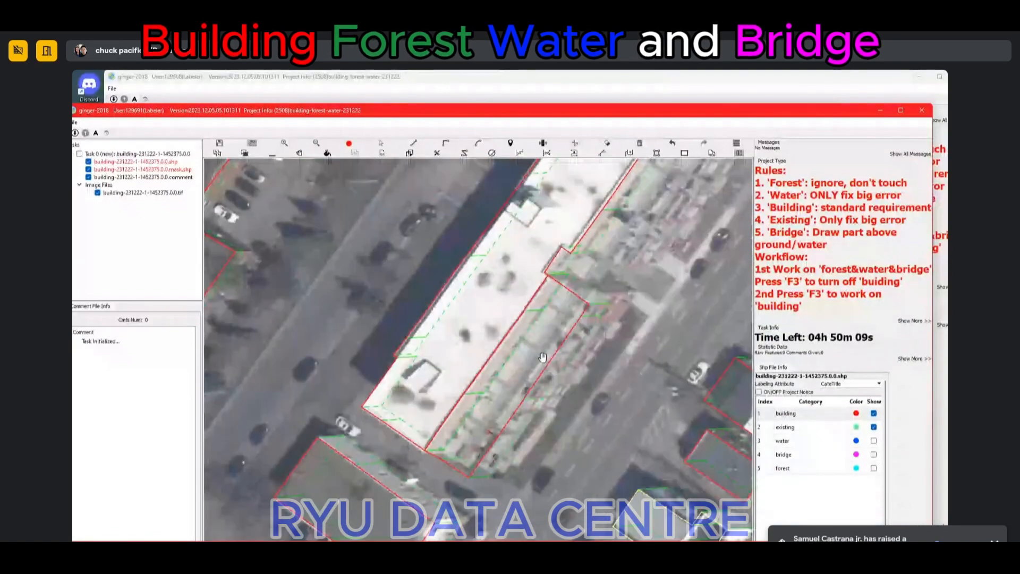
pyautogui.click(542, 357)
pyautogui.press('Delete')
# Step: Adjust the long white building's outline along its southeastern roof edge
pyautogui.scroll(-1, 586, 309)
pyautogui.moveTo(478, 330); pyautogui.dragTo(433, 422)
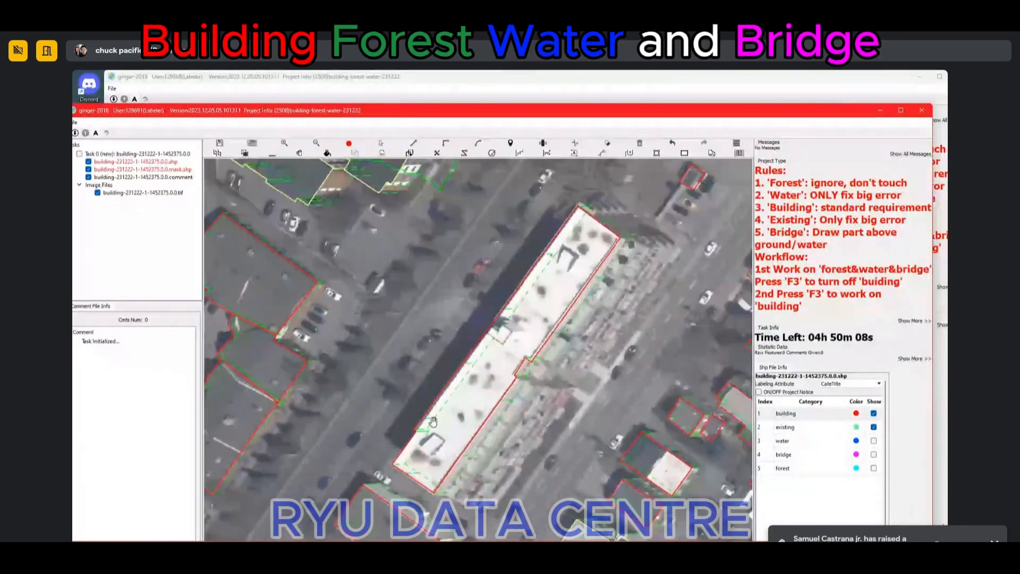
pyautogui.click(523, 340)
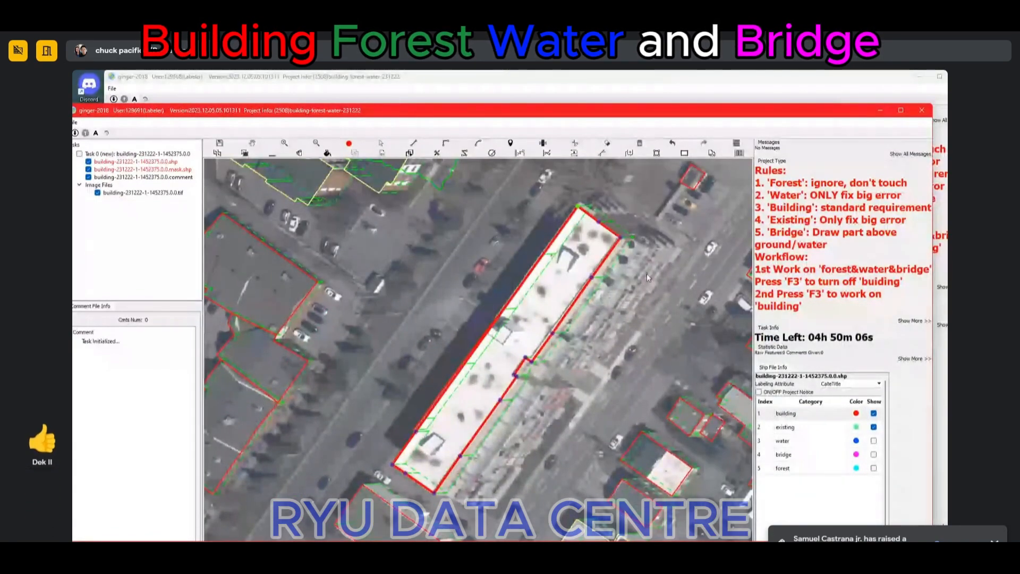
pyautogui.scroll(1, 646, 273)
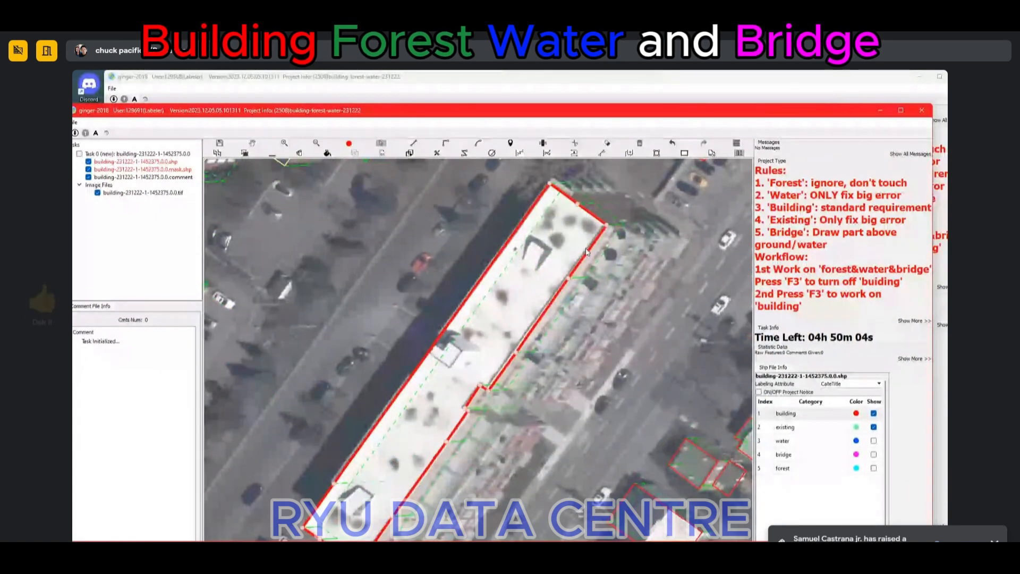
pyautogui.press('r')
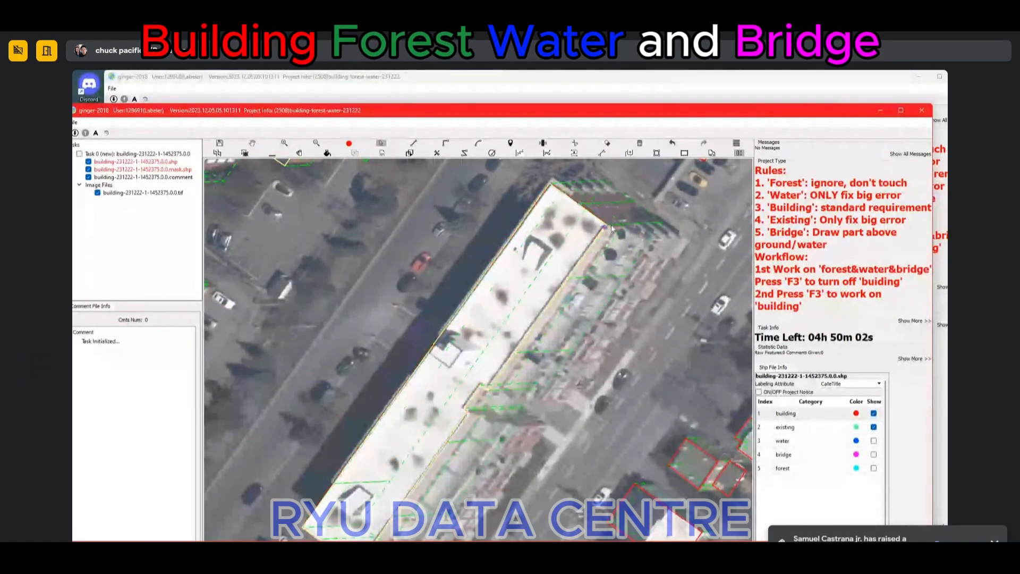
# Step: Draw a long, narrow building outline over the lower roof along the white building's southeastern side and save the work
pyautogui.click(613, 235)
pyautogui.moveTo(526, 377); pyautogui.dragTo(667, 207)
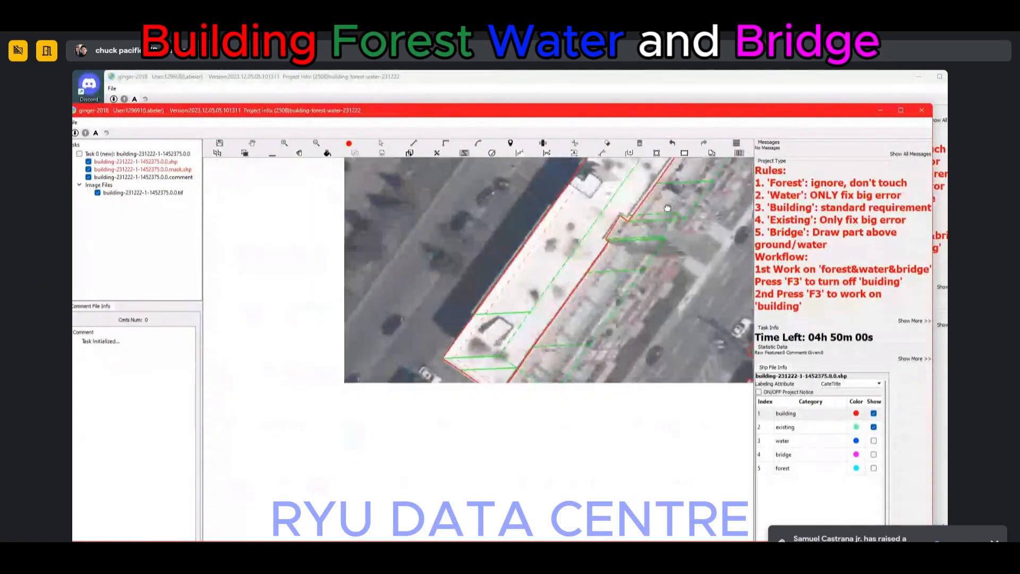
pyautogui.scroll(-1, 668, 207)
pyautogui.scroll(1, 684, 207)
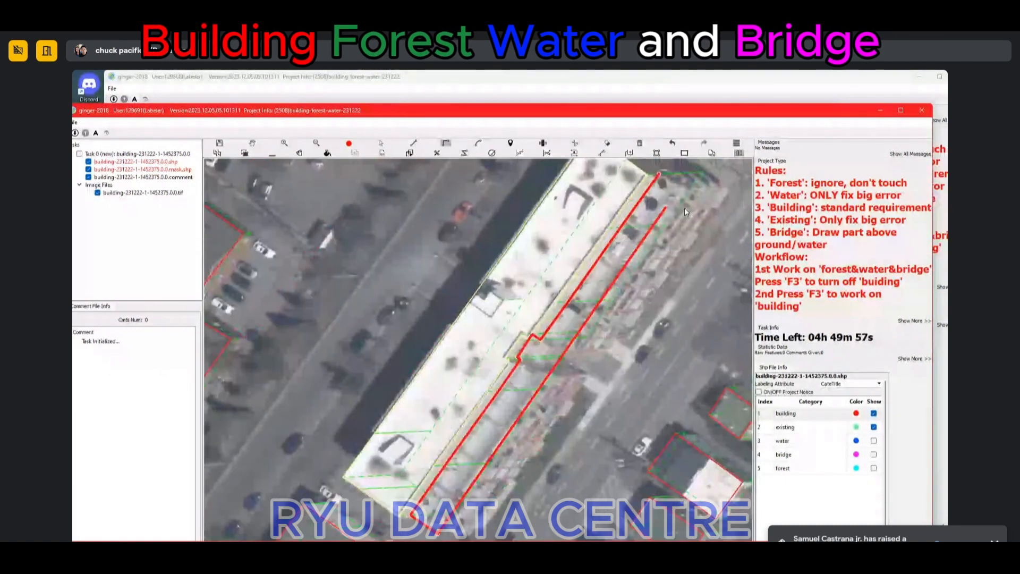
pyautogui.scroll(-1, 666, 183)
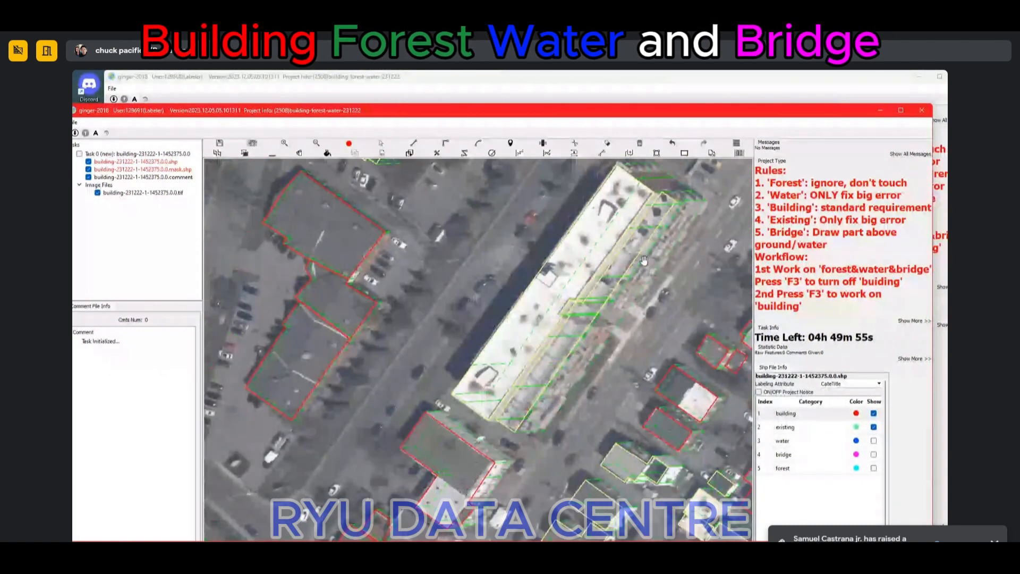
pyautogui.hotkey('ctrl', 's')
pyautogui.press('Return')
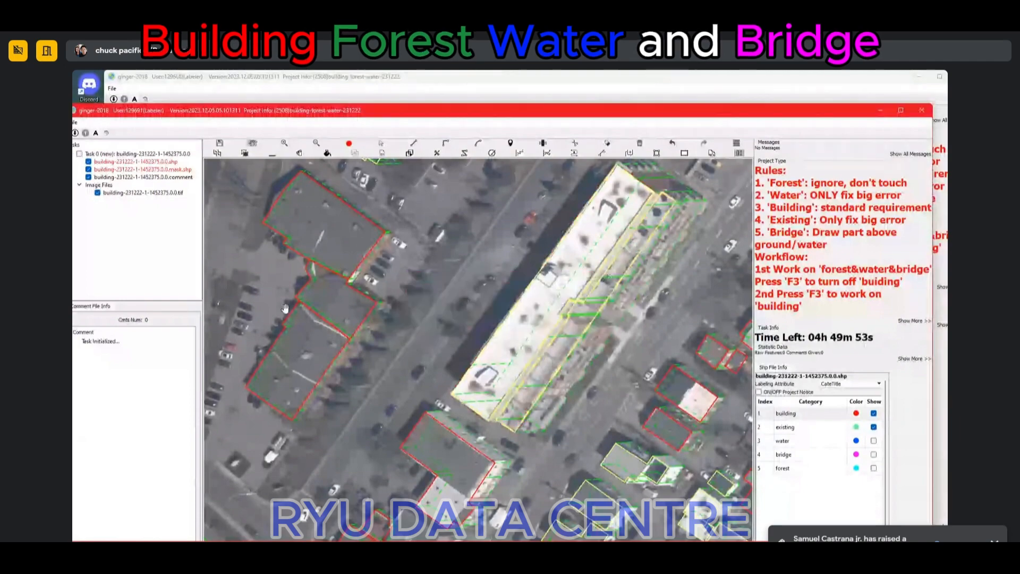
# Step: Compare the large dark grey building west of the long white building with the image and delete its northern section's outline
pyautogui.press('F3')
pyautogui.moveTo(285, 309); pyautogui.dragTo(387, 350)
pyautogui.scroll(1, 386, 350)
pyautogui.press('F3')
pyautogui.click(429, 185)
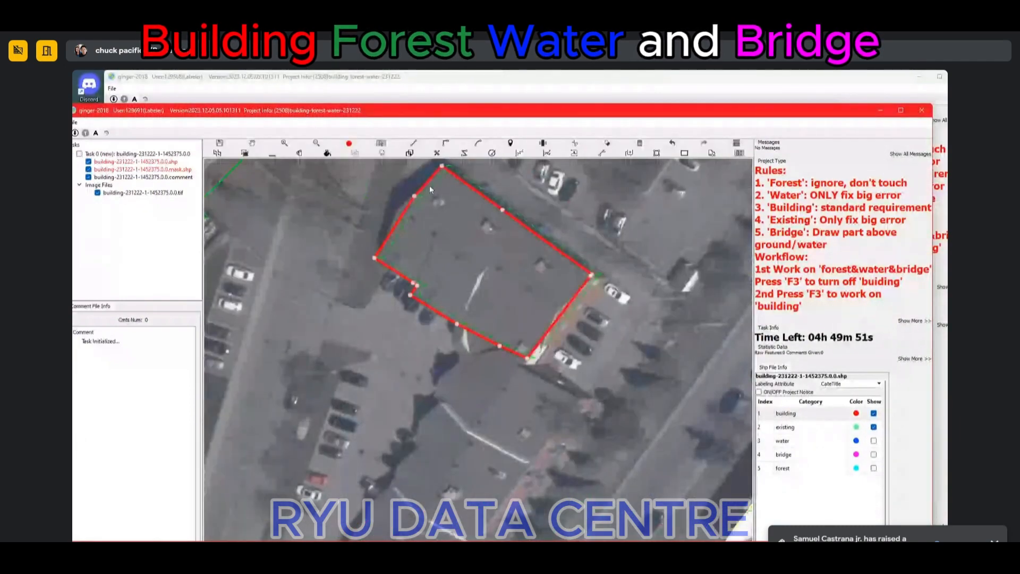
pyautogui.press('Delete')
# Step: Trace the large dark grey building's northeastern and stepped southeastern roof edges down to its southernmost corner
pyautogui.press('a')
pyautogui.click(444, 166)
pyautogui.click(595, 276)
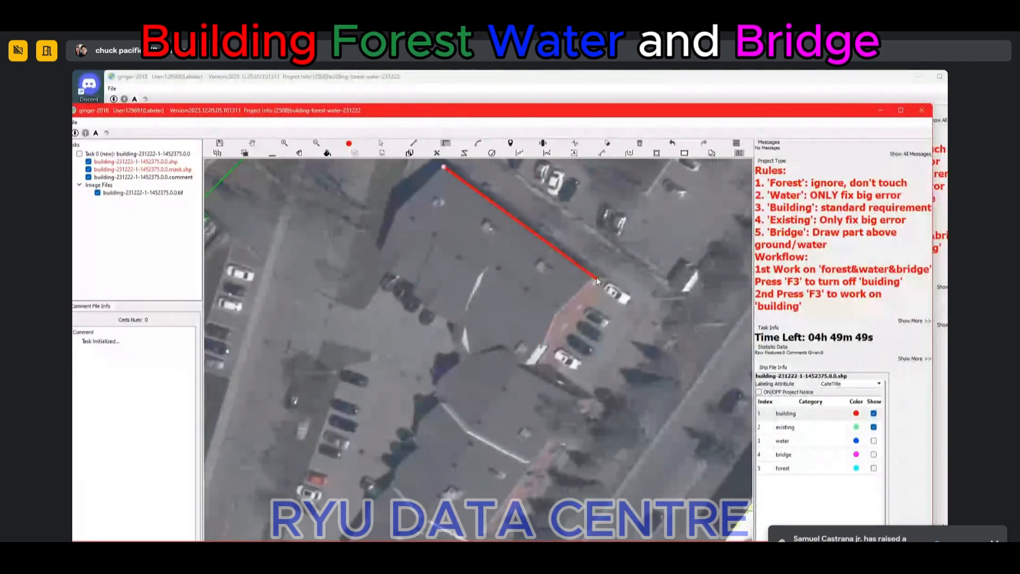
pyautogui.click(536, 352)
pyautogui.click(523, 366)
pyautogui.press('l')
pyautogui.click(577, 400)
pyautogui.moveTo(579, 400); pyautogui.dragTo(689, 159)
pyautogui.click(535, 367)
# Step: Trace the dark grey building's southwestern end and stepped northwestern side, closing the outline at its northernmost corner
pyautogui.press('r')
pyautogui.click(457, 310)
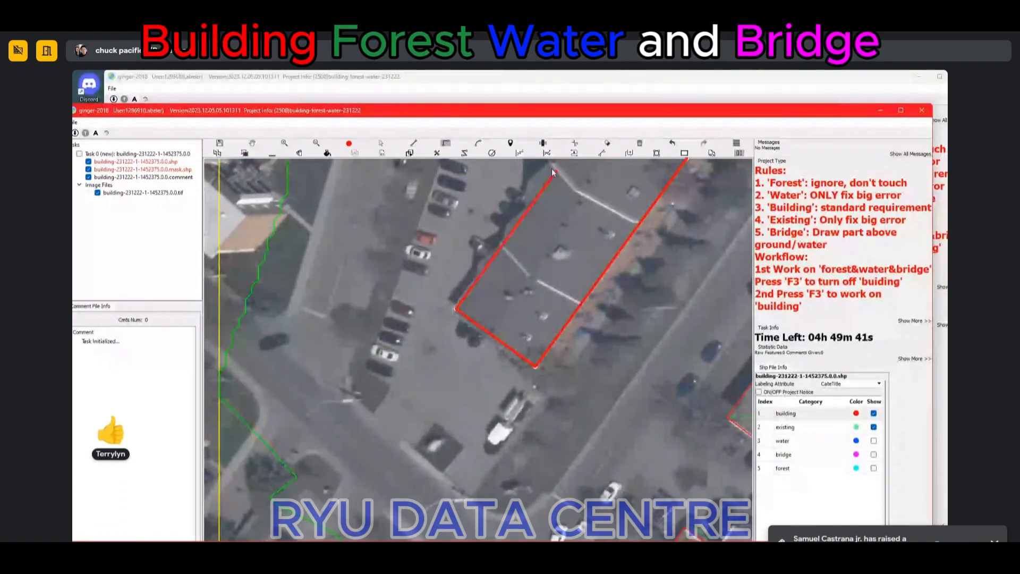
pyautogui.moveTo(563, 169); pyautogui.dragTo(548, 326)
pyautogui.click(518, 361)
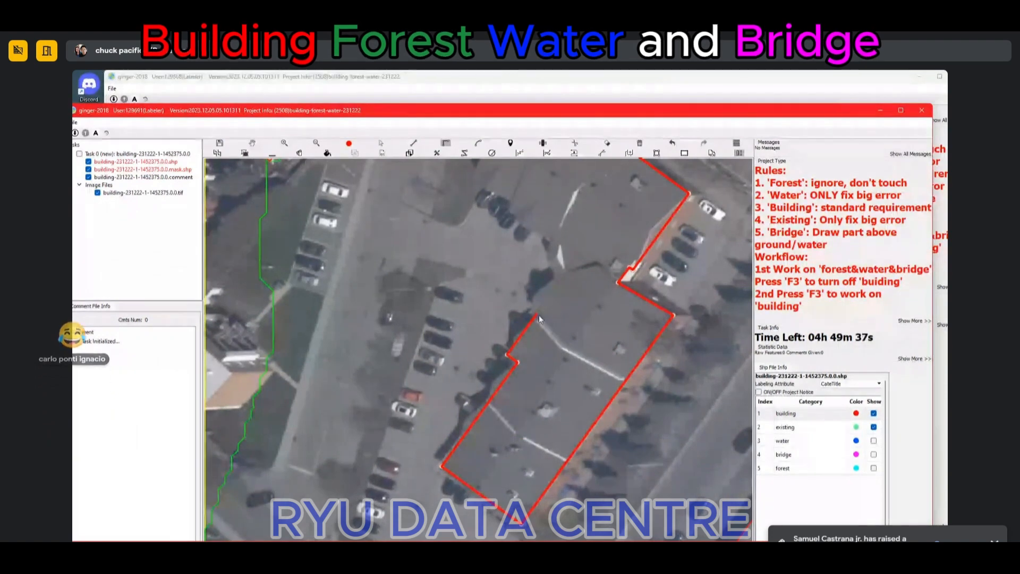
pyautogui.click(536, 314)
pyautogui.click(554, 278)
pyautogui.press('l')
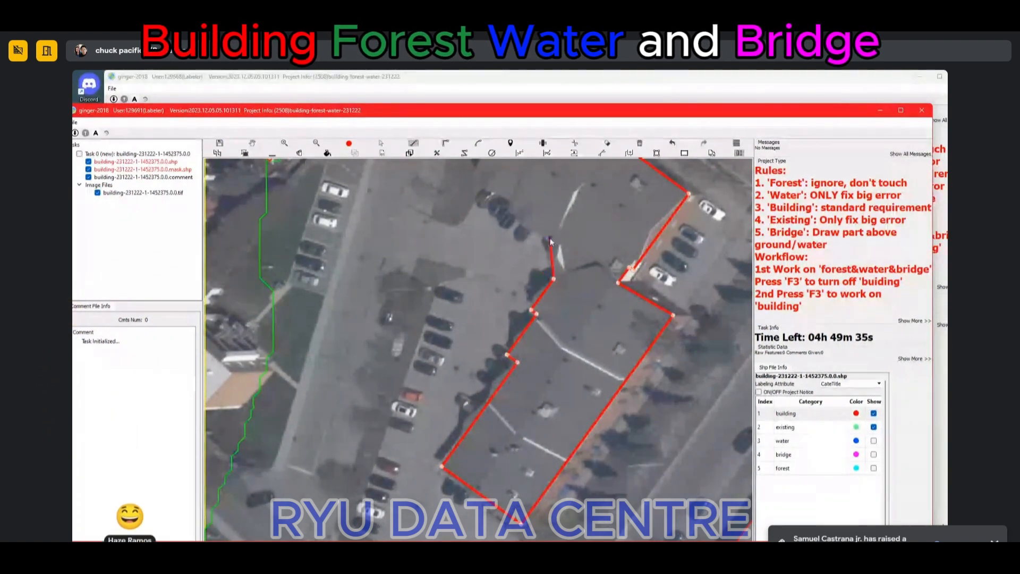
pyautogui.click(550, 238)
pyautogui.moveTo(502, 200); pyautogui.dragTo(540, 301)
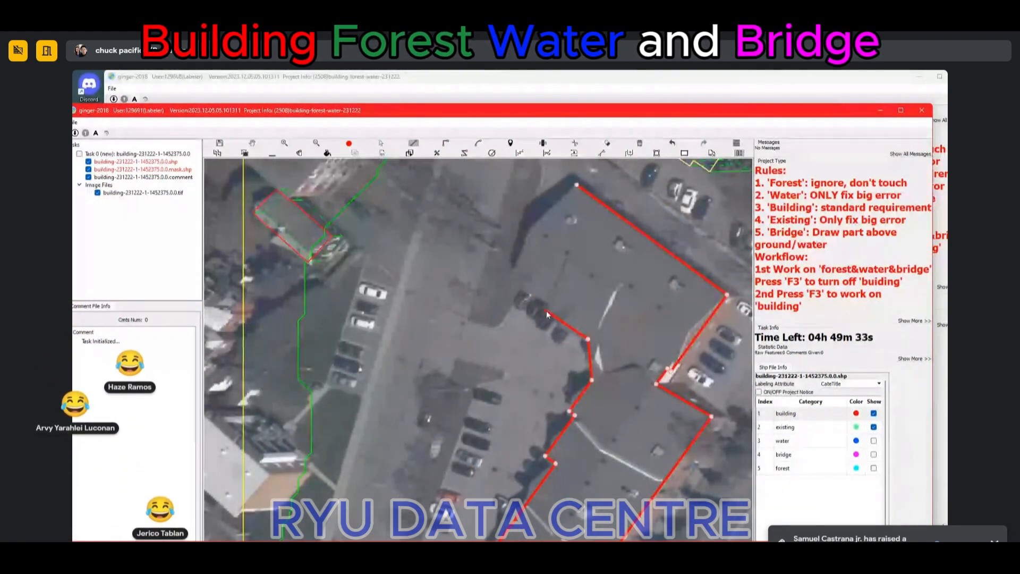
pyautogui.click(547, 308)
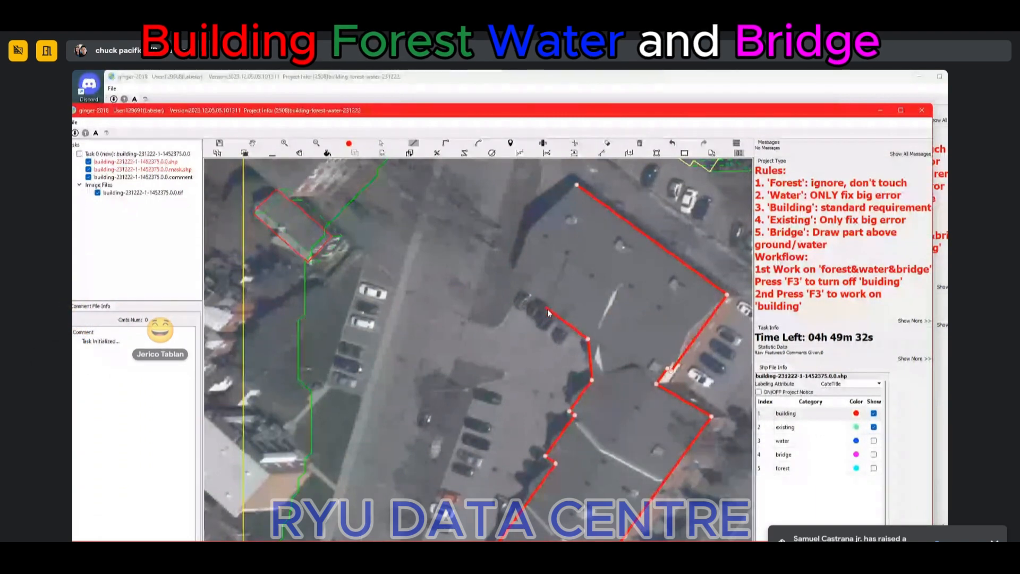
pyautogui.press('r')
pyautogui.click(552, 301)
pyautogui.click(577, 187)
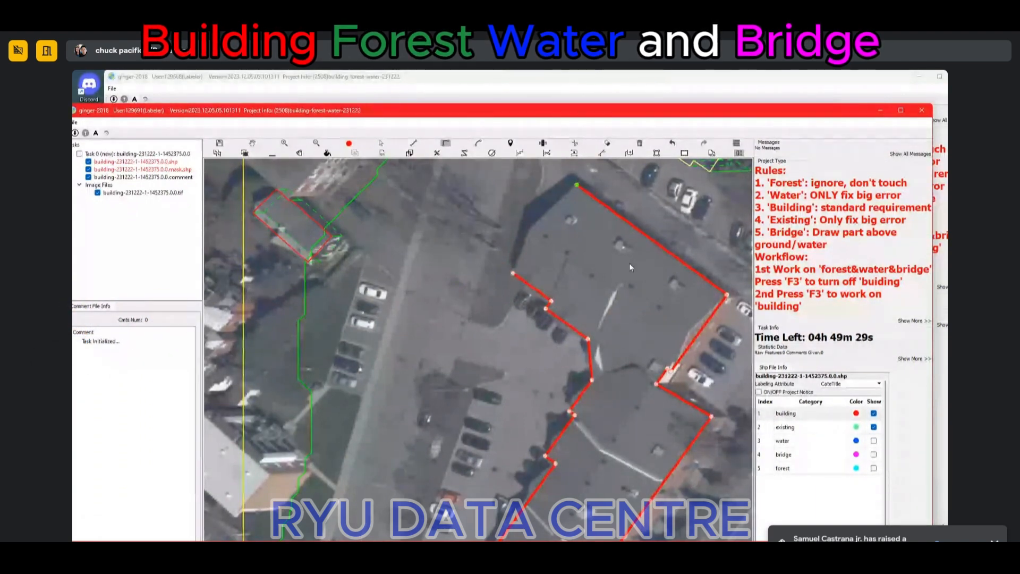
# Step: Split the dark grey building's outline into three sections along the roof ridges and adjust the southernmost section's southwestern edge
pyautogui.scroll(-2, 630, 262)
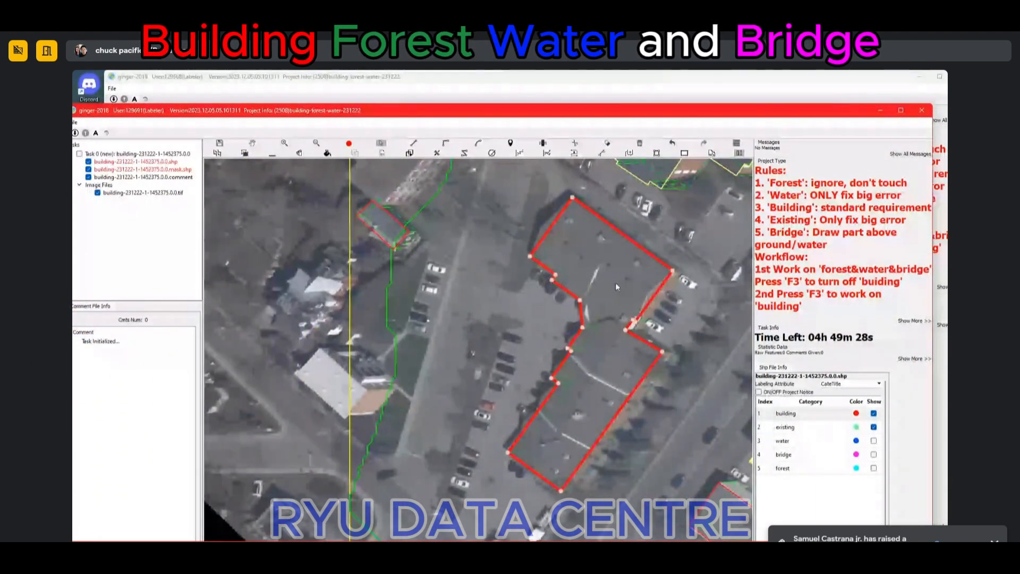
pyautogui.press('F3')
pyautogui.scroll(2, 615, 282)
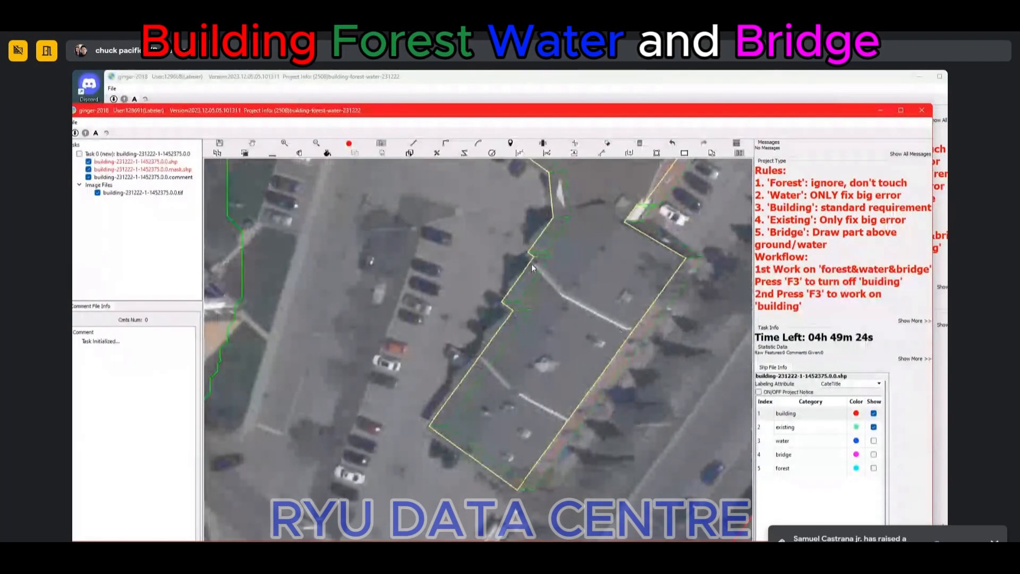
pyautogui.press('F3')
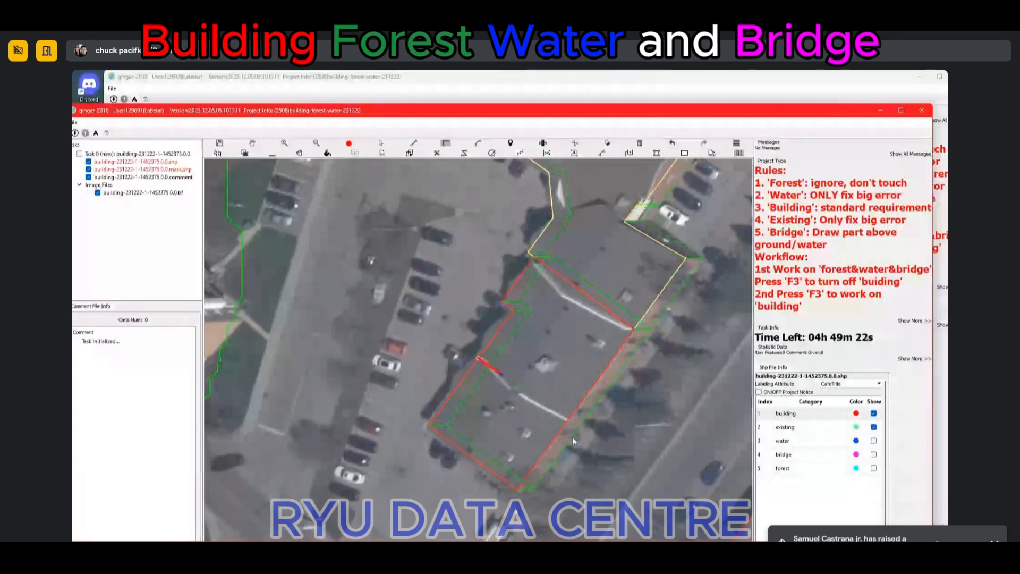
pyautogui.click(567, 421)
pyautogui.press('c')
pyautogui.moveTo(460, 450); pyautogui.dragTo(459, 453)
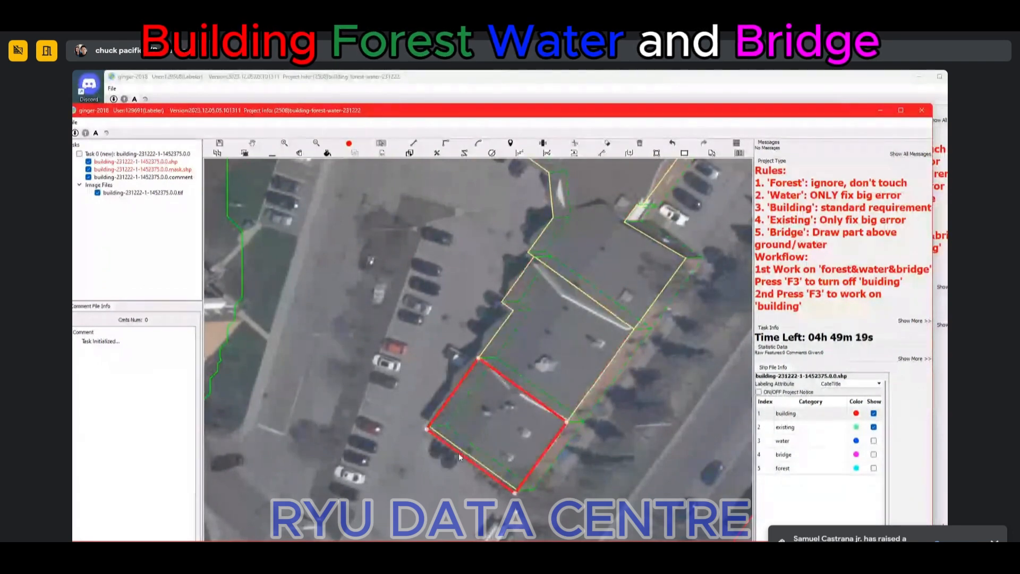
pyautogui.click(451, 394)
pyautogui.press('Escape')
# Step: Review the redrawn dark grey building's section outlines and the neighbouring buildings for remaining errors
pyautogui.scroll(-2, 454, 390)
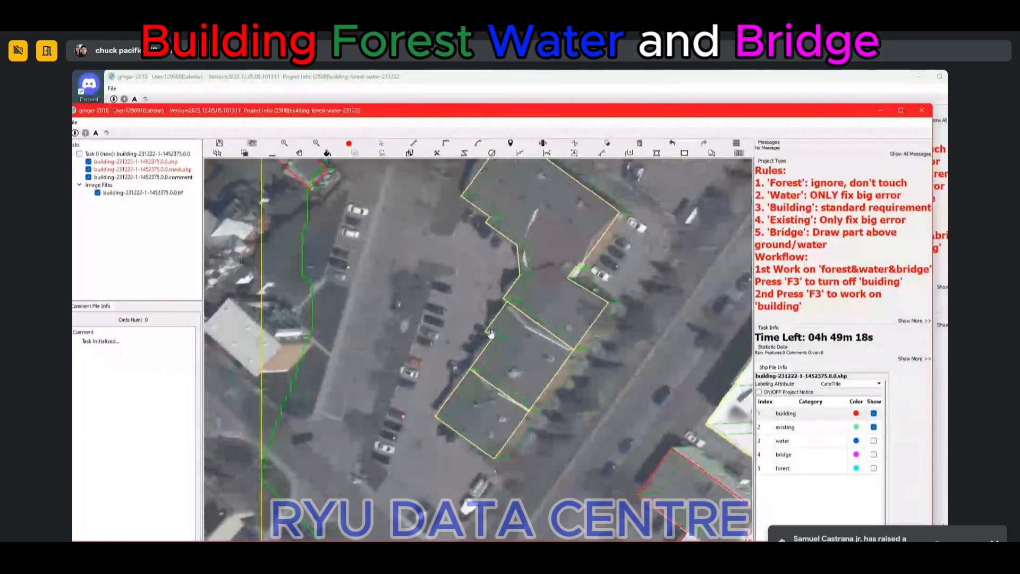
pyautogui.scroll(-2, 491, 333)
pyautogui.moveTo(495, 228); pyautogui.dragTo(432, 320)
pyautogui.scroll(3, 446, 353)
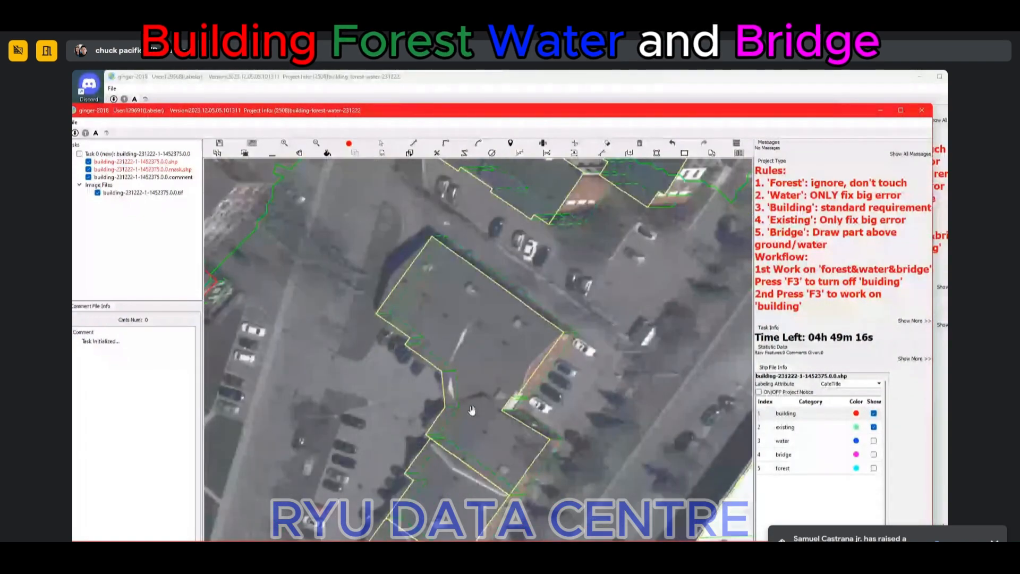
pyautogui.press('Escape')
pyautogui.press('space')
pyautogui.press('space')
pyautogui.scroll(-2, 463, 371)
pyautogui.moveTo(464, 371); pyautogui.dragTo(489, 258)
pyautogui.moveTo(424, 277); pyautogui.dragTo(520, 401)
pyautogui.press('Escape')
pyautogui.moveTo(654, 398); pyautogui.dragTo(447, 342)
pyautogui.scroll(-2, 447, 341)
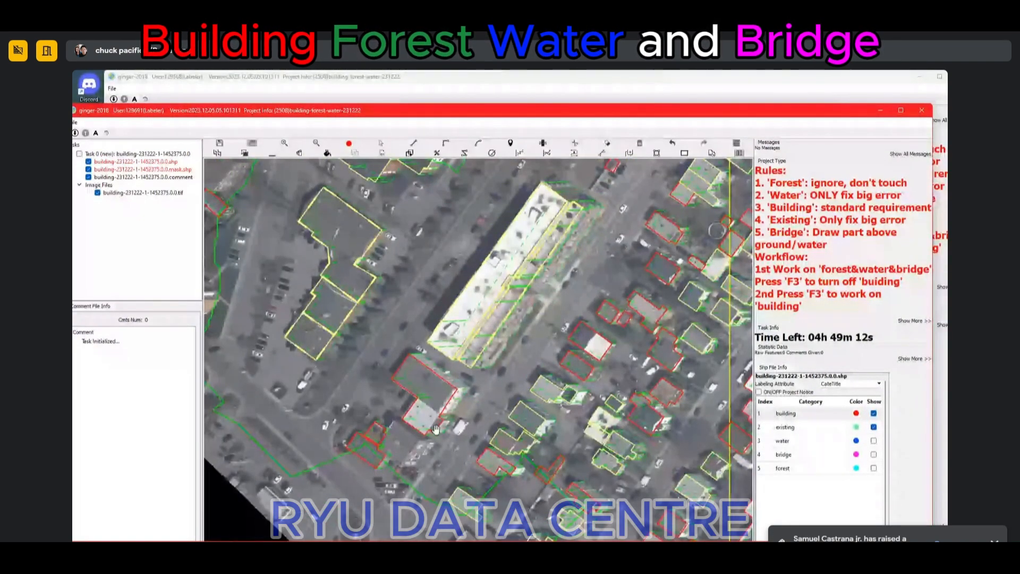
# Step: Correct the outline of the dark and light grey building at the long white building's southwestern end
pyautogui.scroll(3, 435, 428)
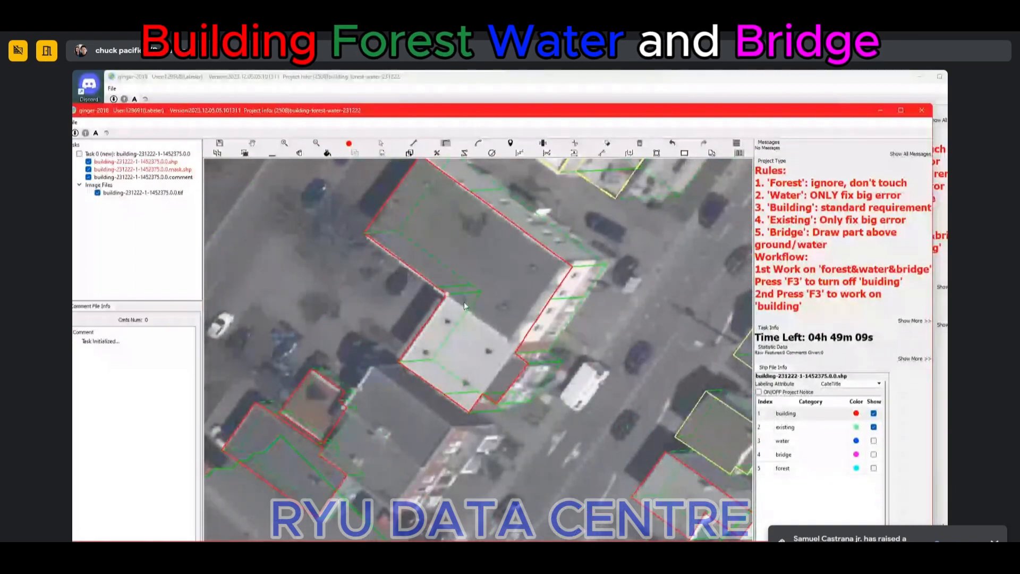
pyautogui.press('Escape')
pyautogui.scroll(-1, 464, 303)
pyautogui.moveTo(366, 399); pyautogui.dragTo(439, 349)
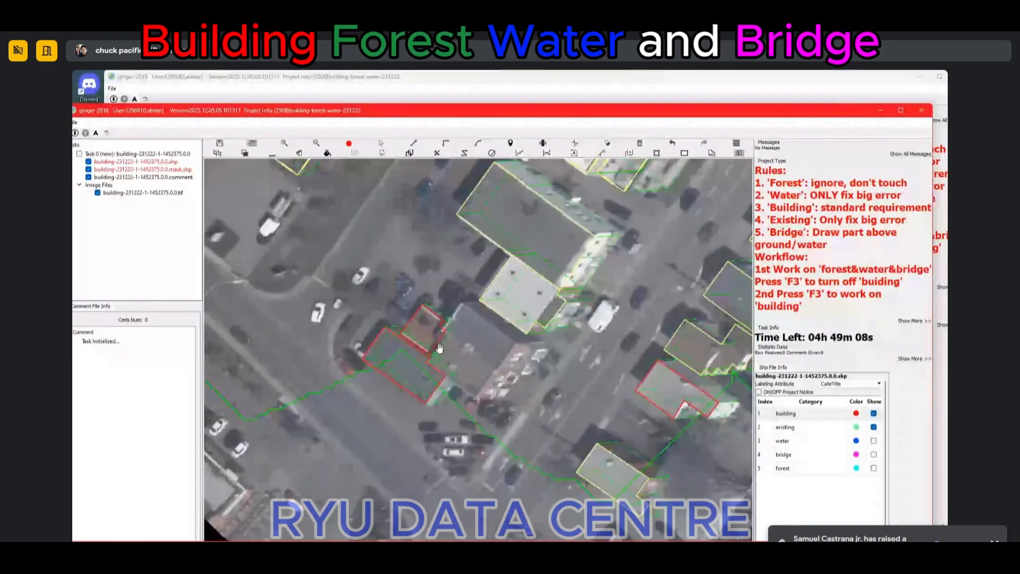
# Step: Delete the two misaligned outlines over the reddish-brown roof and the low grey roof beside the street corner
pyautogui.click(433, 345)
pyautogui.scroll(2, 425, 361)
pyautogui.press('Delete')
pyautogui.click(401, 394)
pyautogui.press('Delete')
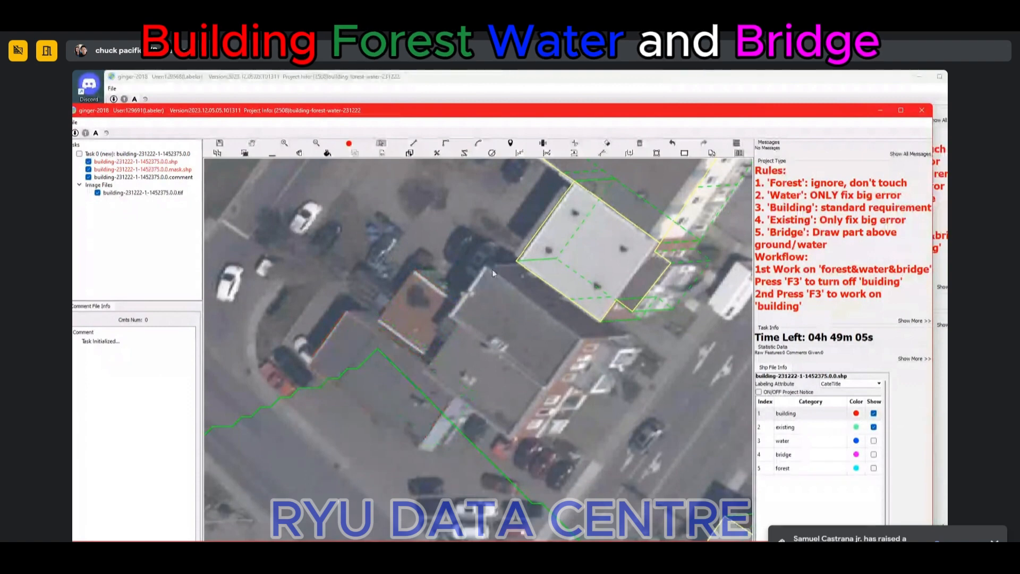
# Step: Draw a building outline around the grey roof southwest of the light grey one and align its southwestern edge
pyautogui.press('d')
pyautogui.click(488, 267)
pyautogui.click(584, 340)
pyautogui.click(502, 448)
pyautogui.click(414, 381)
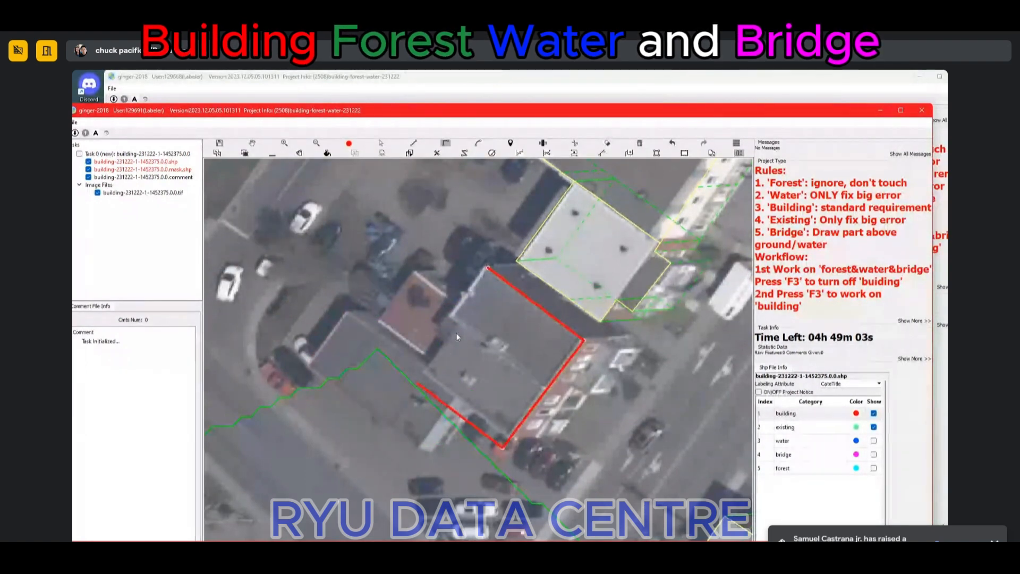
pyautogui.click(451, 318)
pyautogui.press('Escape')
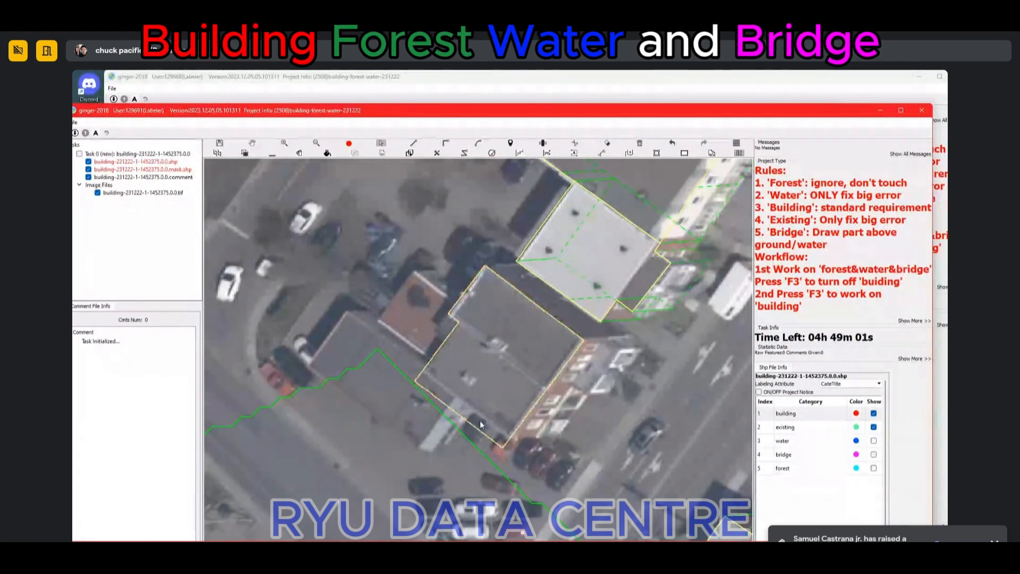
pyautogui.moveTo(474, 428); pyautogui.dragTo(483, 417)
pyautogui.press('Escape')
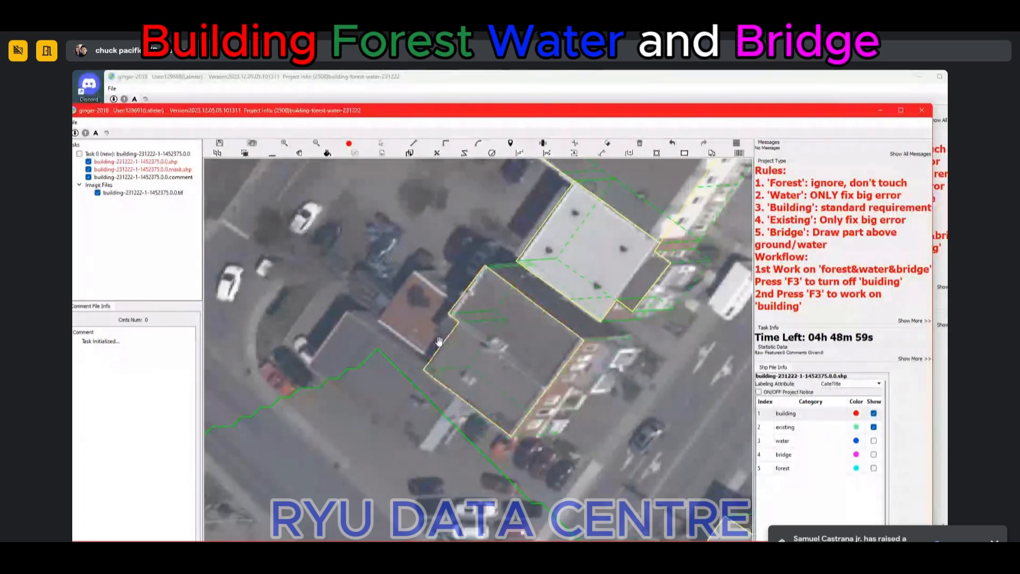
# Step: Draw a building outline around the low grey wing adjoining the grey roof's southwestern side
pyautogui.scroll(-2, 498, 374)
pyautogui.press('z')
pyautogui.click(489, 363)
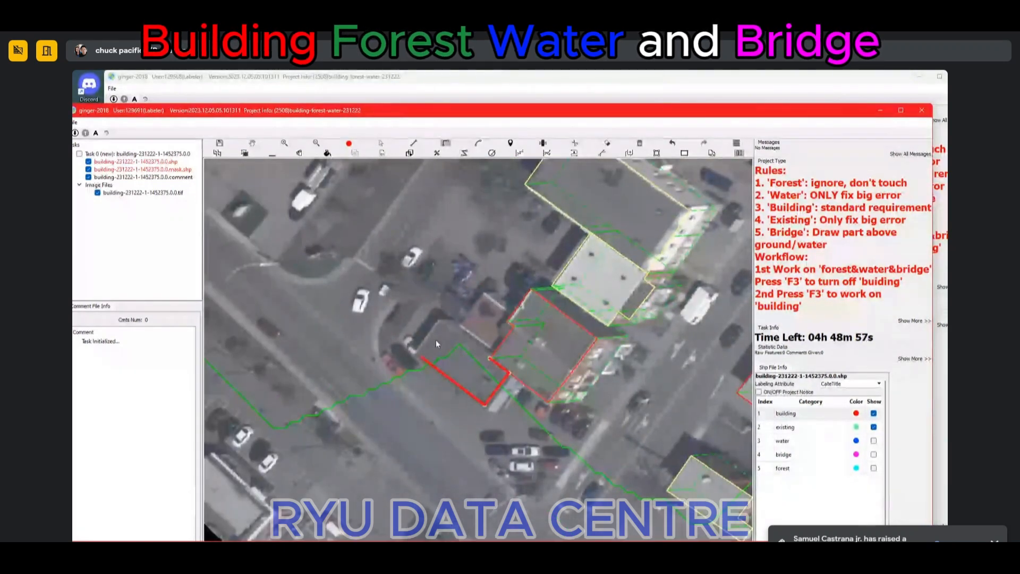
pyautogui.click(442, 323)
pyautogui.doubleClick(488, 358)
# Step: Draw a building outline around the small reddish-brown roof between the low wing and the larger grey roof
pyautogui.press('z')
pyautogui.click(460, 322)
pyautogui.click(506, 356)
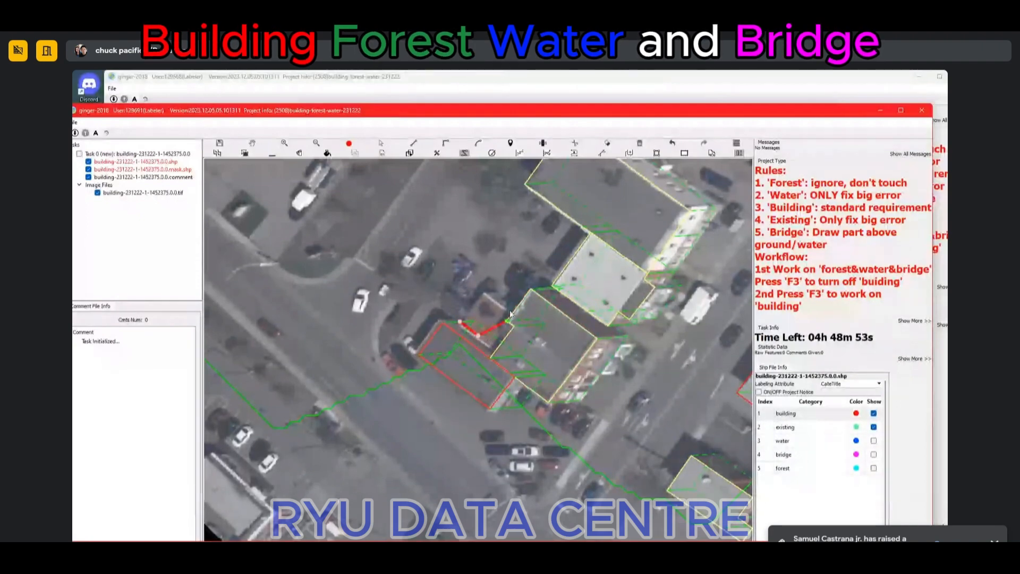
pyautogui.click(526, 317)
pyautogui.click(513, 333)
pyautogui.click(474, 304)
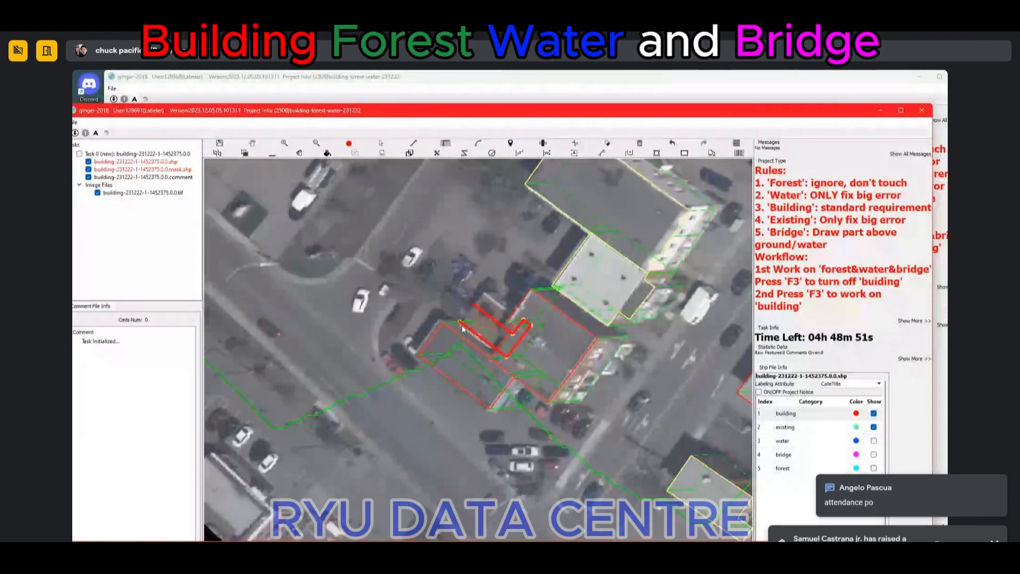
pyautogui.doubleClick(460, 323)
# Step: Split the larger grey roof's outline along its ridge and correct the overlapping outline of the adjoining reddish-brown roof
pyautogui.click(431, 336)
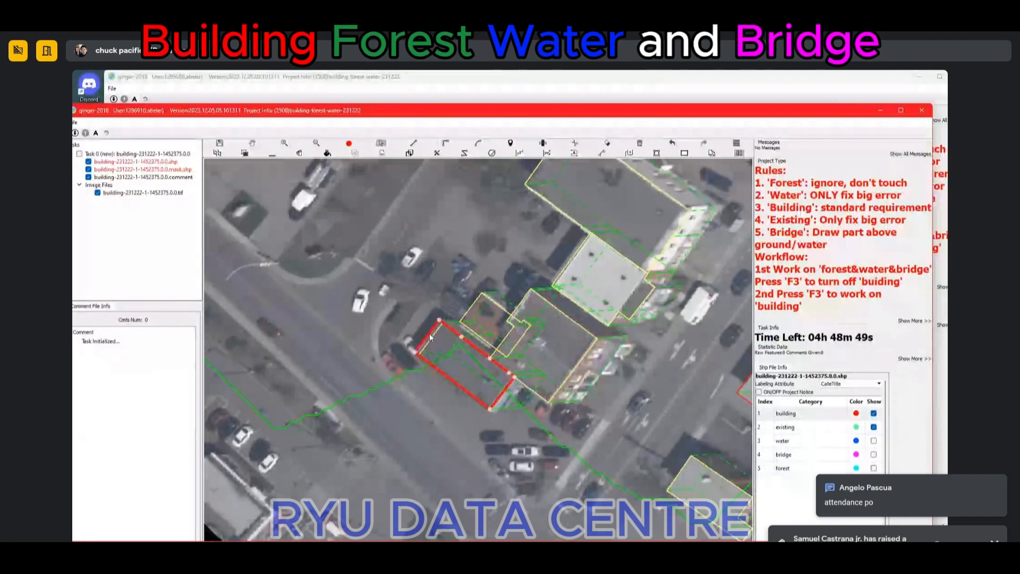
pyautogui.scroll(-2, 487, 372)
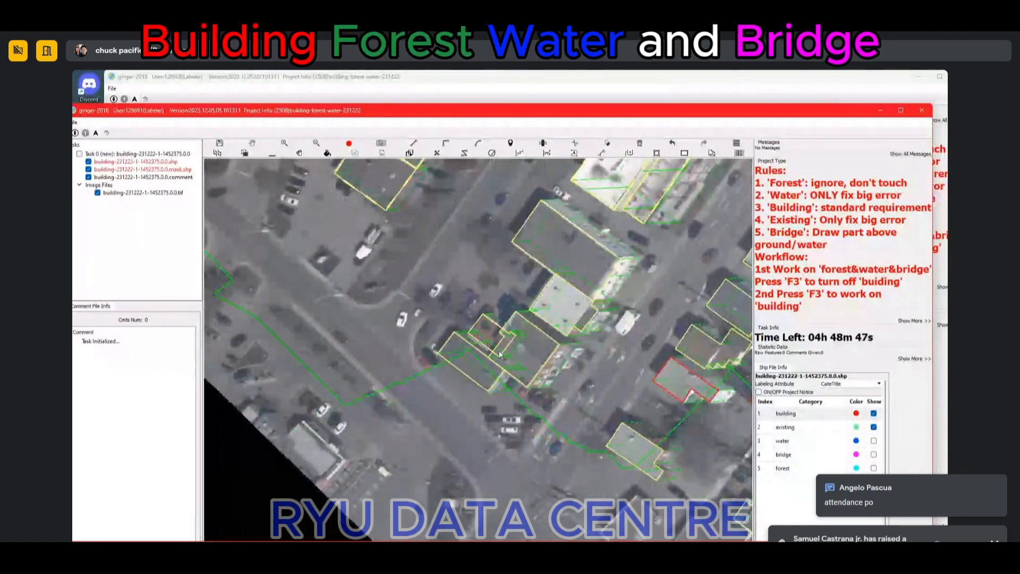
pyautogui.press('F3')
pyautogui.scroll(2, 524, 344)
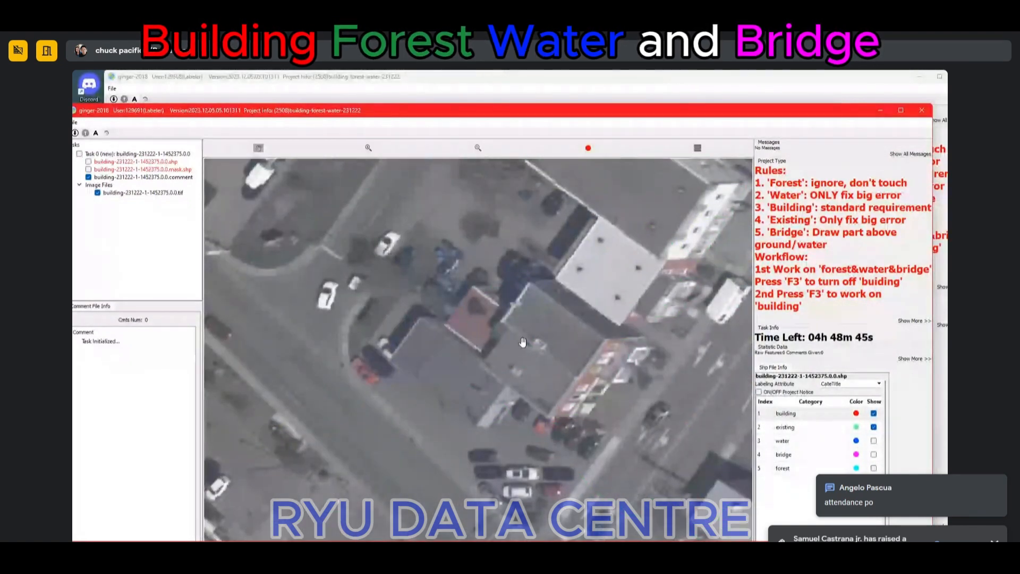
pyautogui.press('F3')
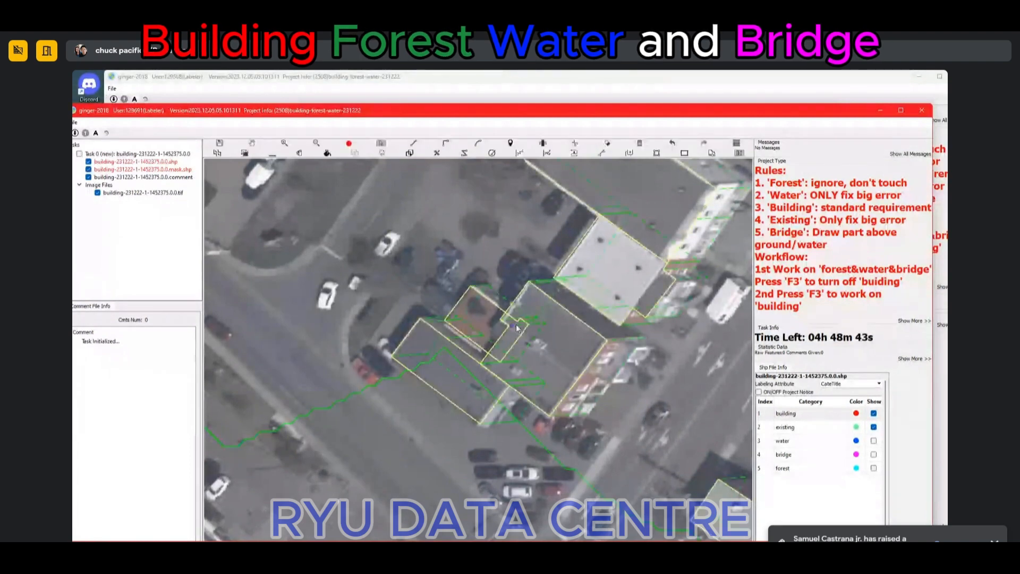
pyautogui.click(508, 324)
pyautogui.press('Escape')
pyautogui.click(492, 343)
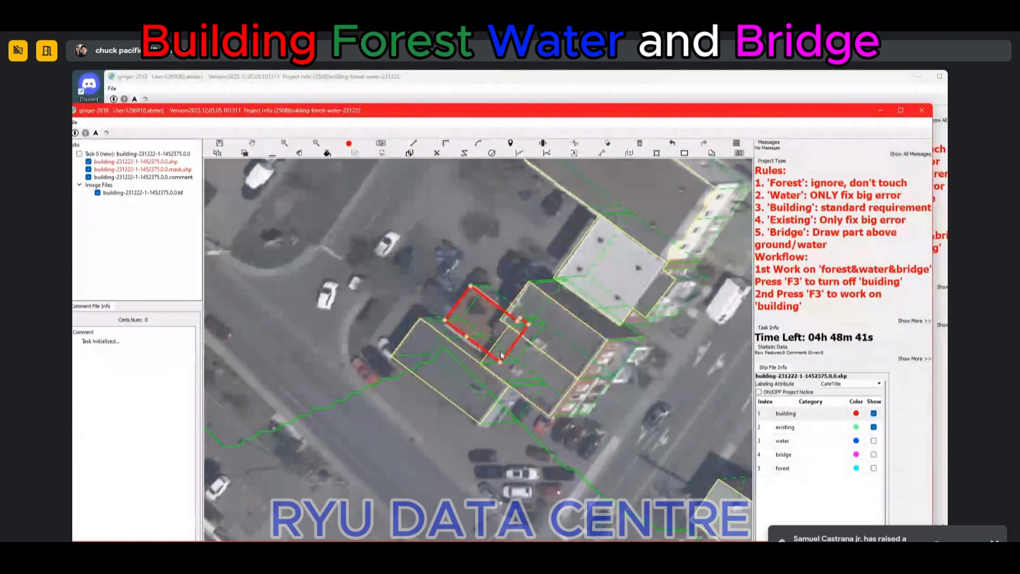
pyautogui.press('Delete')
pyautogui.click(492, 344)
pyautogui.press('Delete')
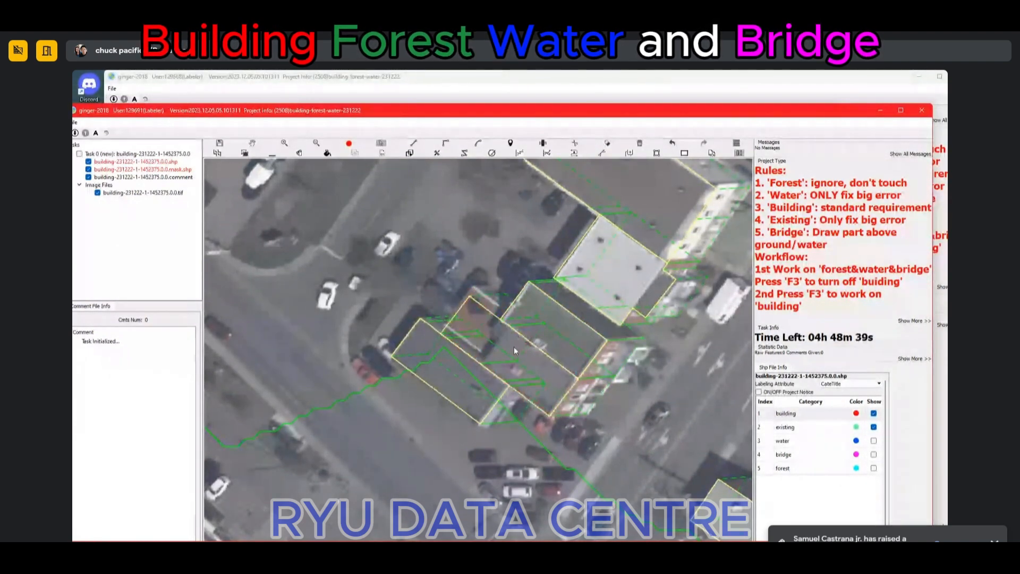
# Step: Compare the street-corner building group with the bare image, checking how its outlines fit the roofs
pyautogui.press('F3')
pyautogui.scroll(-3, 515, 346)
pyautogui.scroll(2, 499, 347)
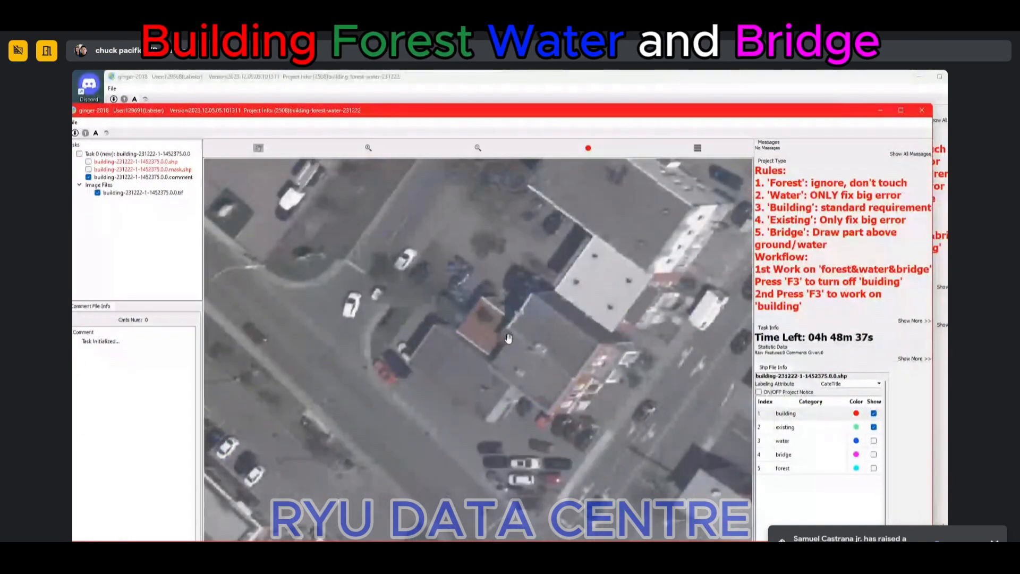
pyautogui.scroll(-3, 508, 338)
pyautogui.press('F3')
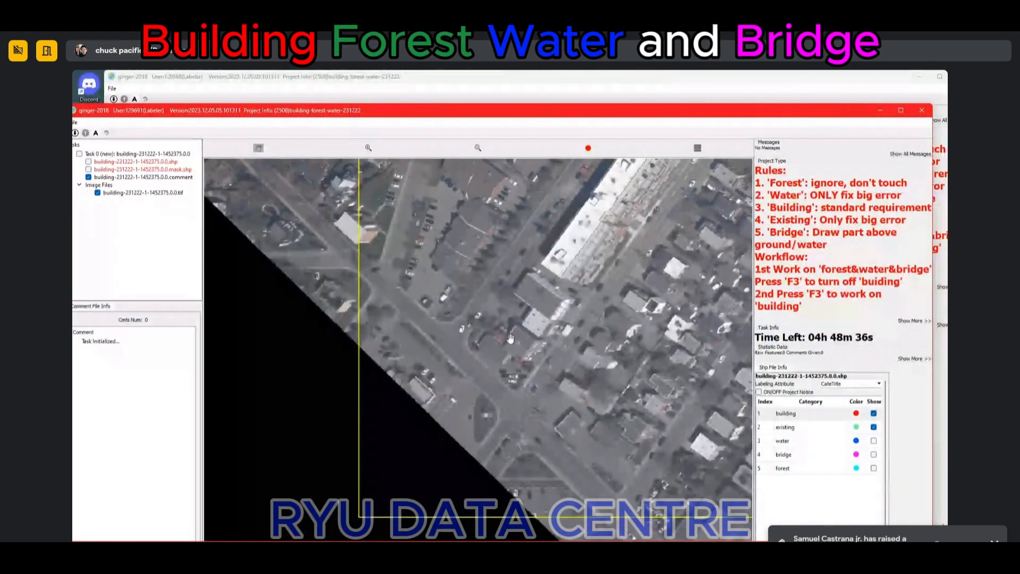
pyautogui.scroll(5, 525, 334)
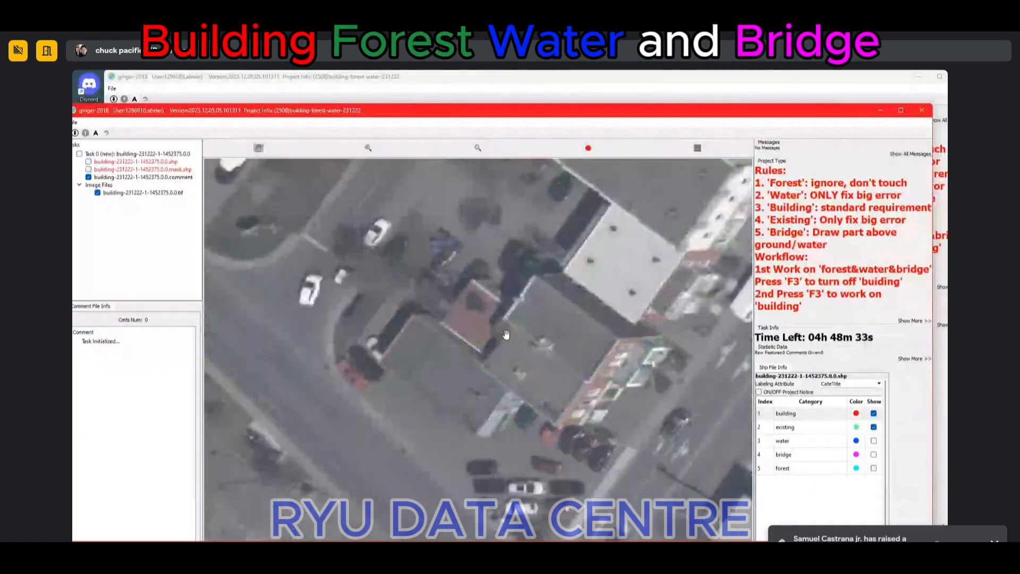
pyautogui.click(549, 343)
pyautogui.scroll(-5, 548, 343)
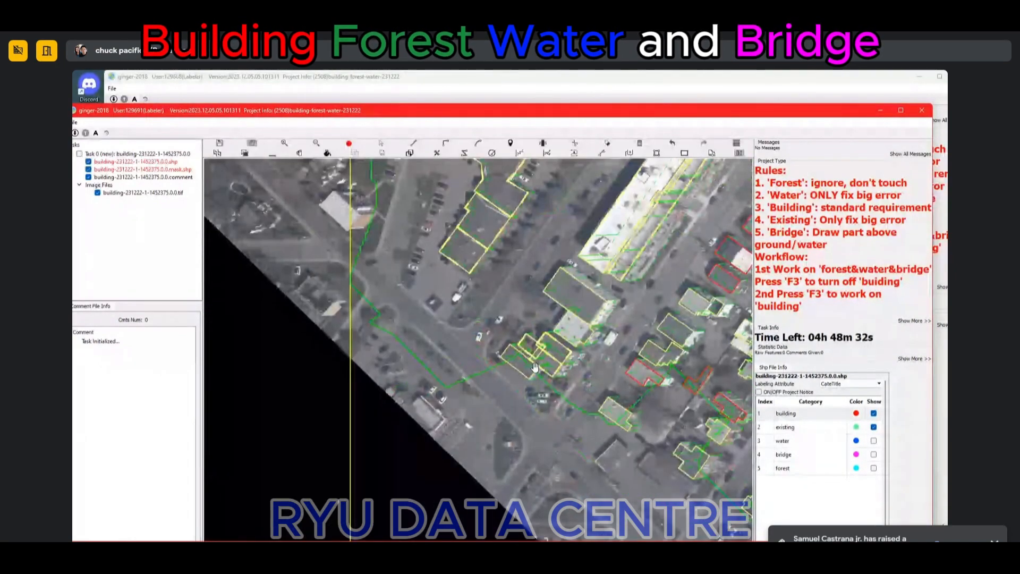
pyautogui.scroll(2, 535, 372)
pyautogui.scroll(-2, 534, 372)
pyautogui.press('F3')
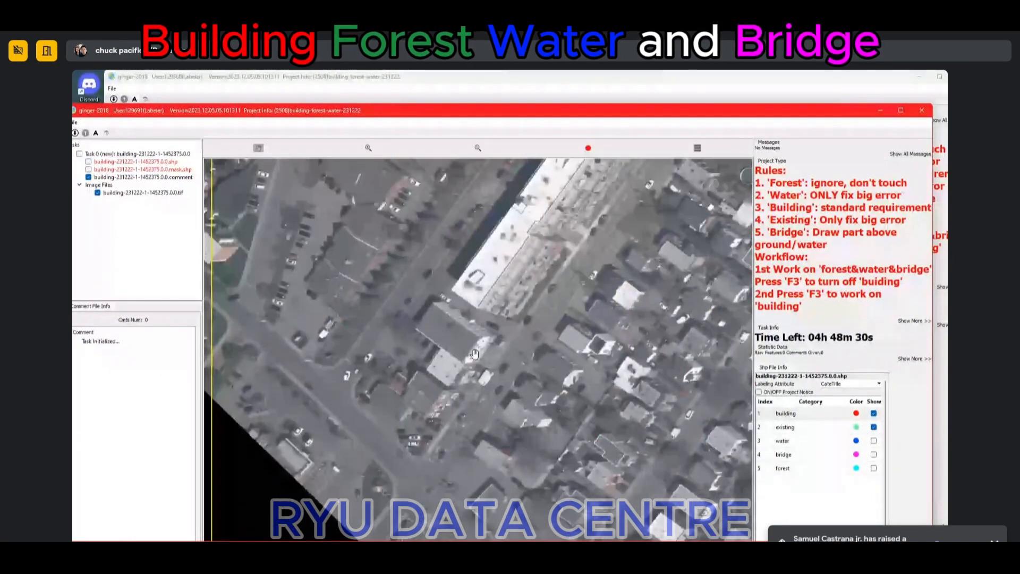
# Step: Inspect the building outlines at the street corner and across the whole image for remaining misfits
pyautogui.press('F3')
pyautogui.scroll(4, 474, 353)
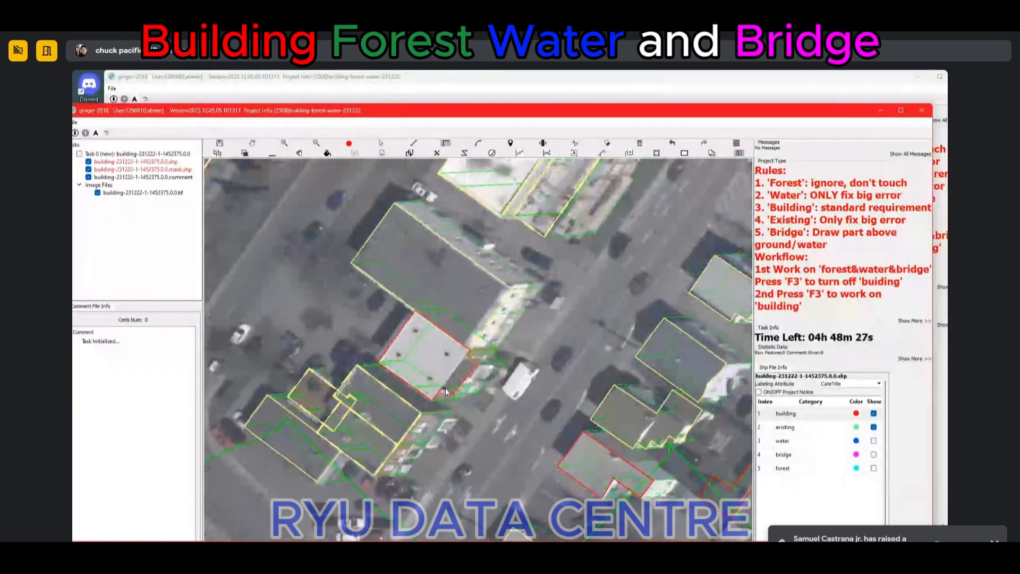
pyautogui.click(445, 387)
pyautogui.scroll(-5, 466, 365)
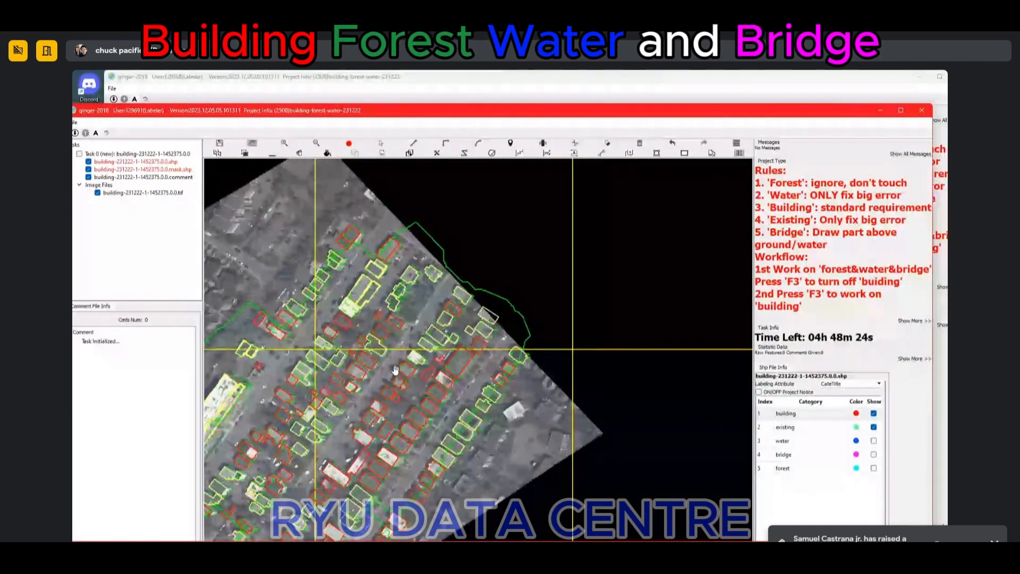
pyautogui.scroll(-2, 396, 369)
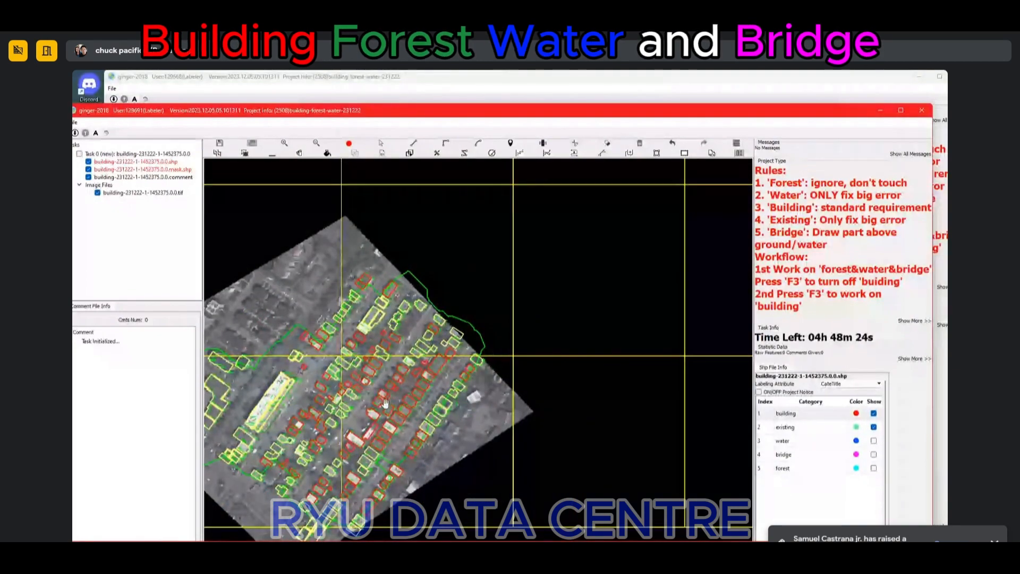
pyautogui.moveTo(376, 398); pyautogui.dragTo(457, 366)
pyautogui.scroll(1, 457, 367)
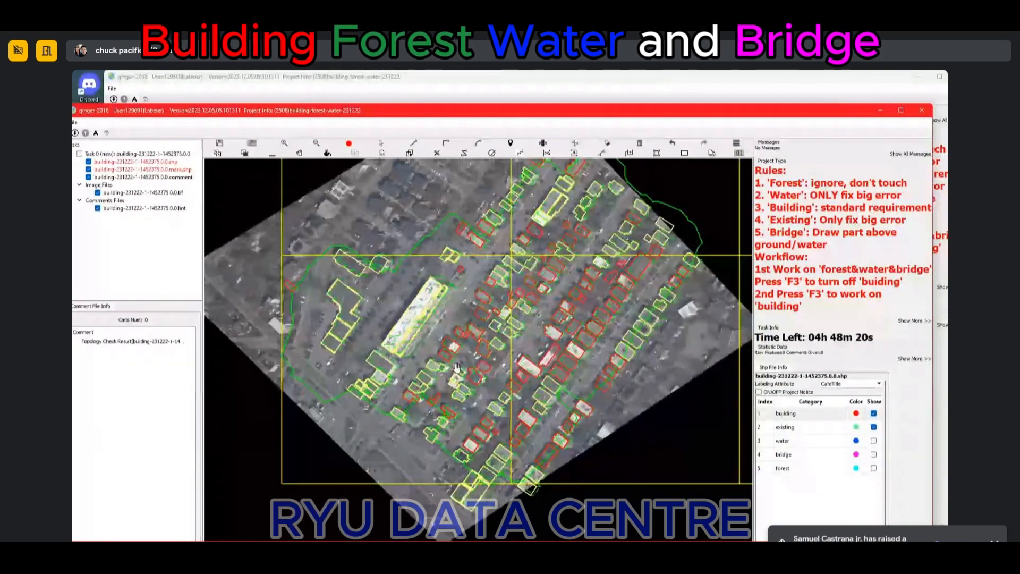
# Step: Draw a building outline around the small annex on the southeastern side of the dark-roofed house east of the long white building
pyautogui.press('F3')
pyautogui.scroll(3, 455, 345)
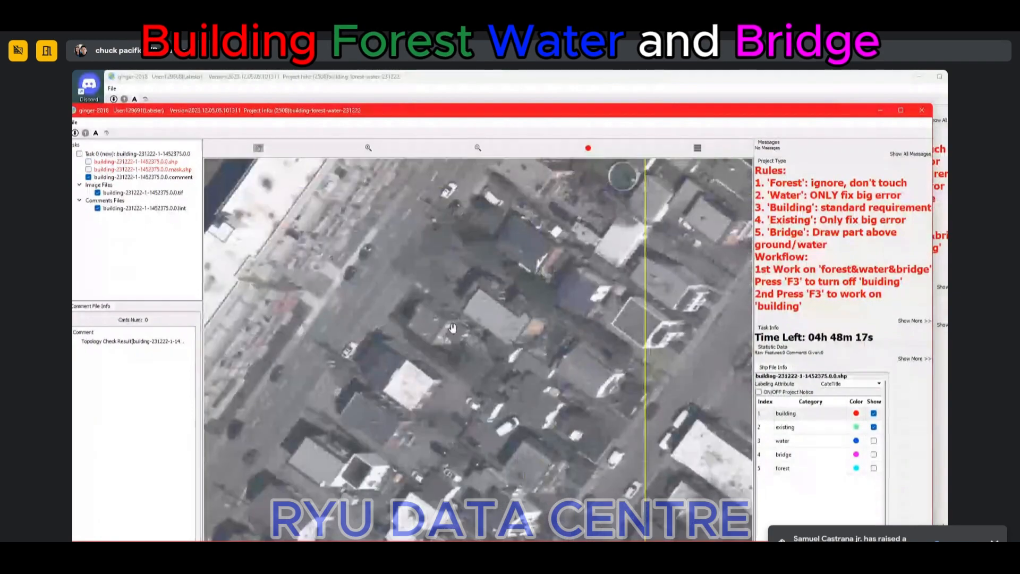
pyautogui.press('F3')
pyautogui.press('Delete')
pyautogui.click(429, 340)
pyautogui.click(451, 354)
pyautogui.click(467, 331)
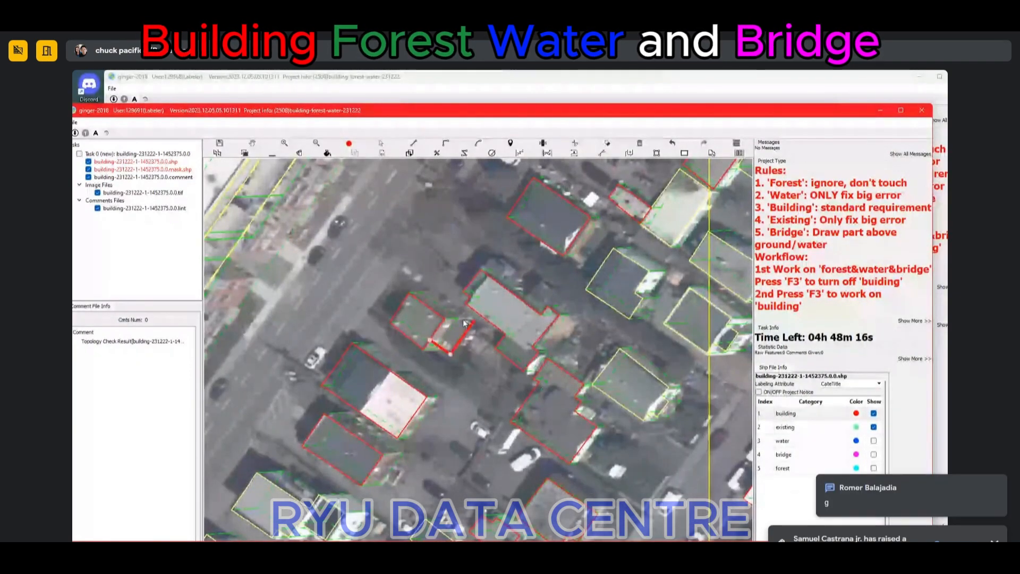
pyautogui.doubleClick(445, 318)
pyautogui.moveTo(443, 348); pyautogui.dragTo(449, 340)
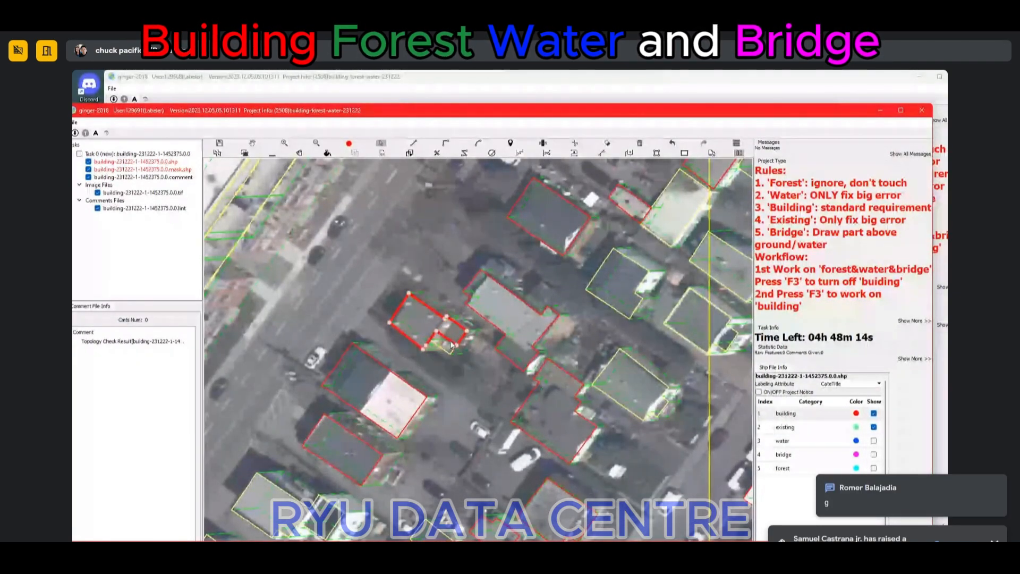
# Step: Add the annex on the northeastern side of the neighbouring light grey roof to the building outlines
pyautogui.press('F3')
pyautogui.scroll(-2, 450, 343)
pyautogui.scroll(3, 500, 317)
pyautogui.press('F3')
pyautogui.press('r')
pyautogui.click(499, 314)
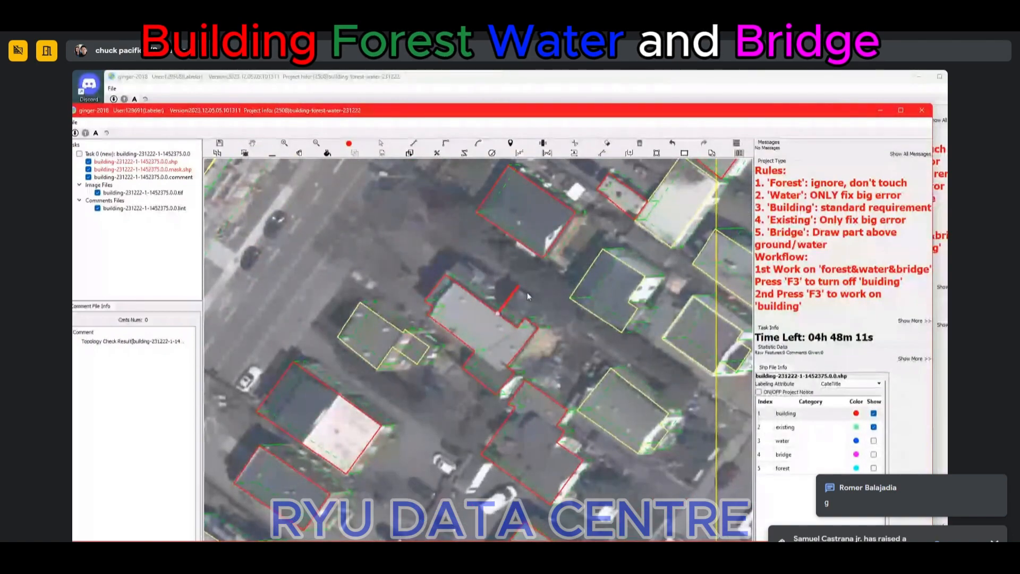
pyautogui.doubleClick(533, 323)
# Step: Trace the stepped annex at the northern end of the light grey roof
pyautogui.press('r')
pyautogui.click(471, 293)
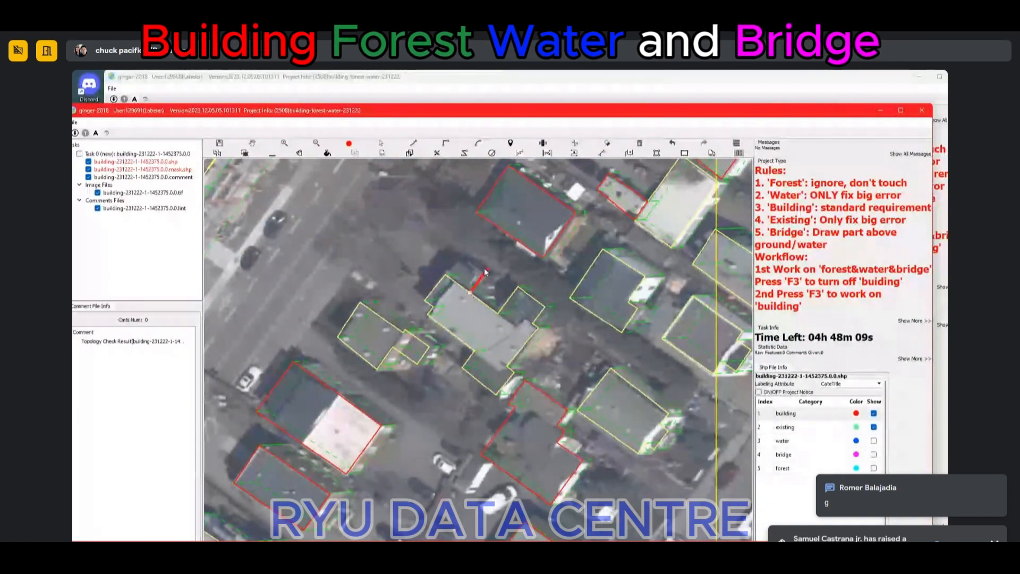
pyautogui.click(484, 274)
pyautogui.click(468, 262)
pyautogui.click(465, 267)
pyautogui.click(457, 261)
pyautogui.doubleClick(450, 283)
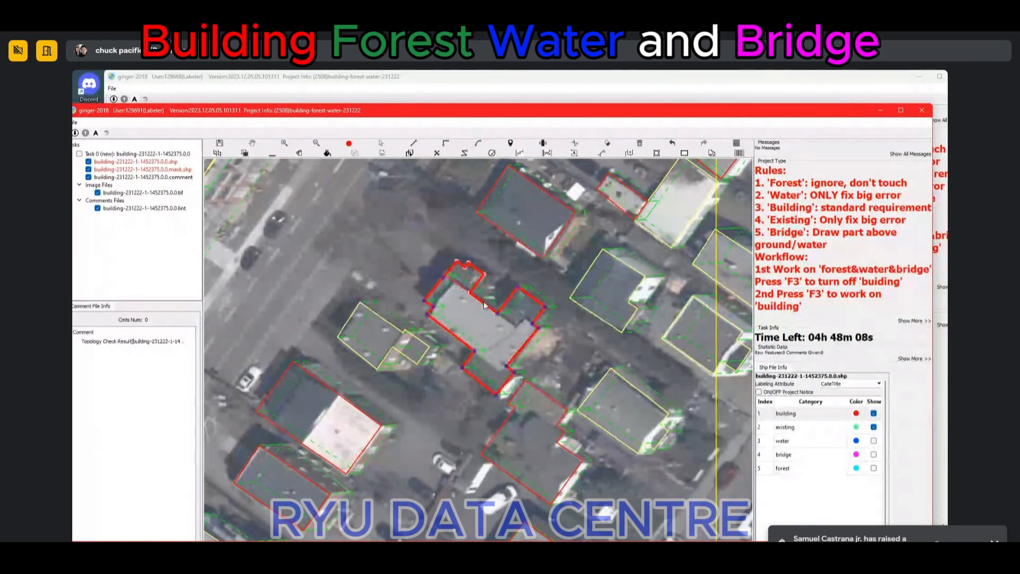
# Step: Check the outlines of the houses farther northeast against the bare image
pyautogui.scroll(-1, 601, 210)
pyautogui.press('space')
pyautogui.moveTo(600, 210); pyautogui.dragTo(489, 315)
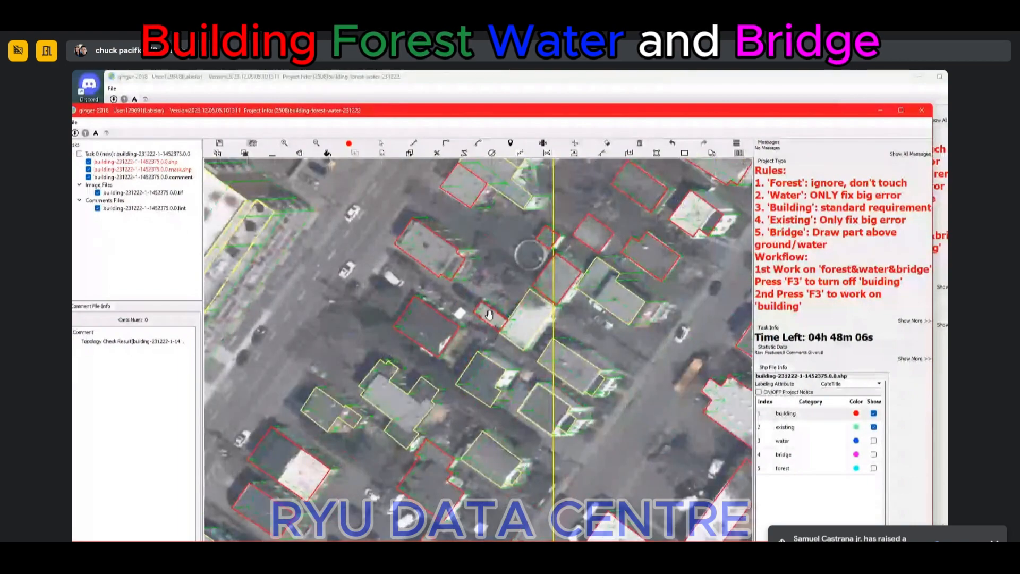
pyautogui.scroll(1, 489, 314)
pyautogui.click(489, 315)
pyautogui.scroll(-4, 509, 234)
pyautogui.press('space')
pyautogui.moveTo(597, 229); pyautogui.dragTo(496, 332)
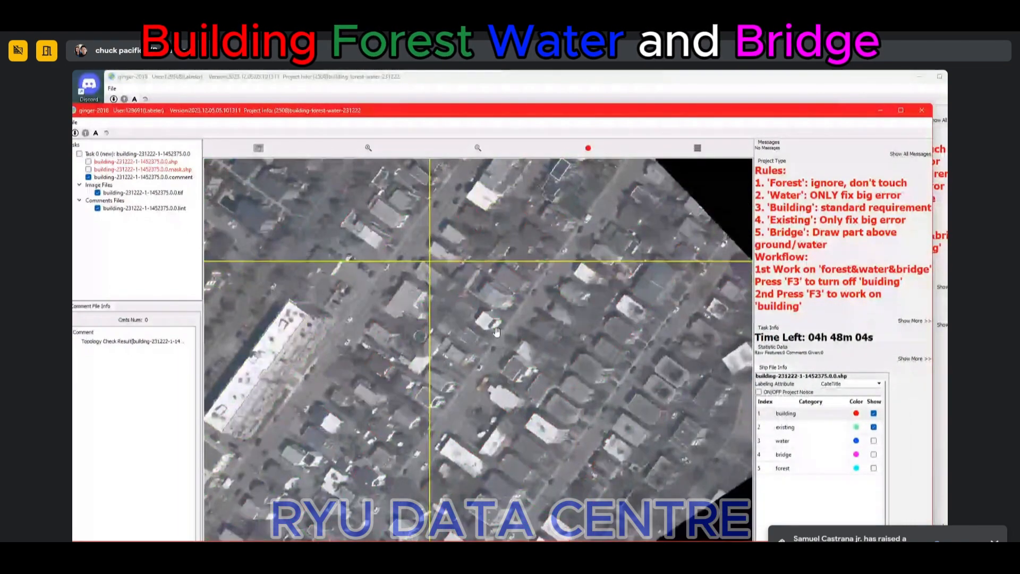
pyautogui.press('F3')
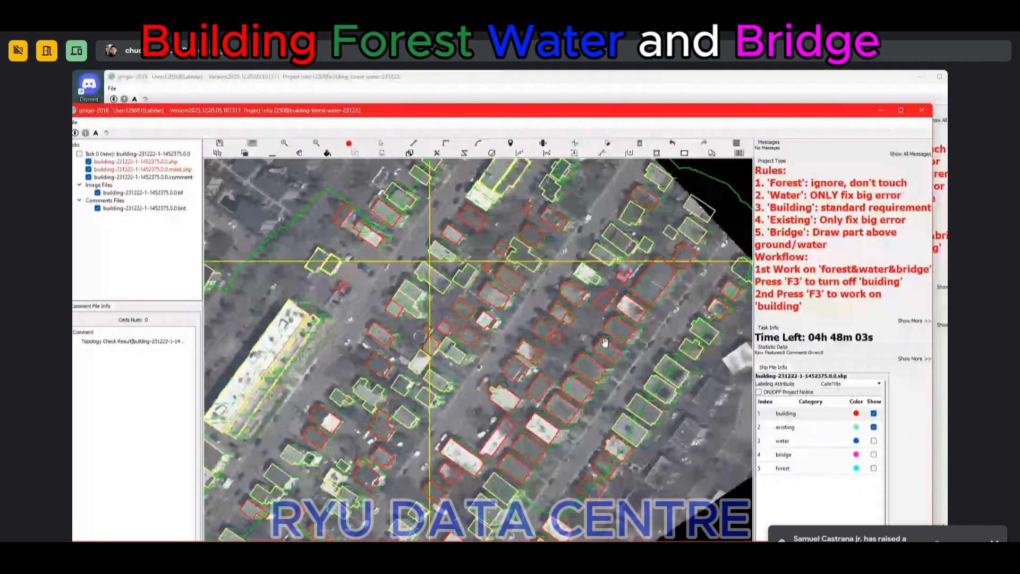
# Step: Draw a rectangular building outline around the white roof beside the street
pyautogui.scroll(5, 605, 341)
pyautogui.click(355, 326)
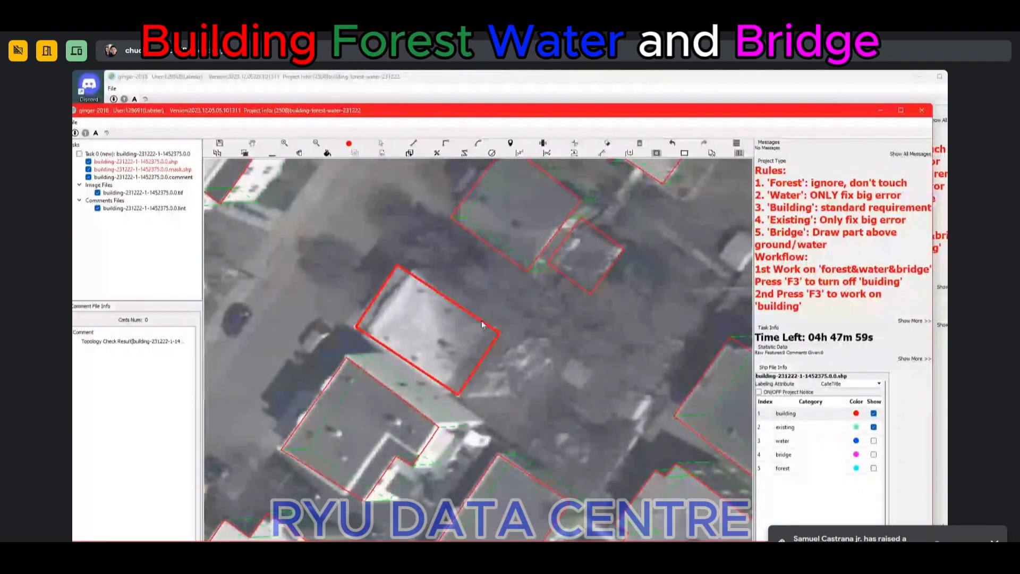
pyautogui.click(489, 345)
# Step: Delete the misplaced annex outline beside the next grey roof and redraw it against the roof's southeastern edge
pyautogui.moveTo(588, 240); pyautogui.dragTo(498, 333)
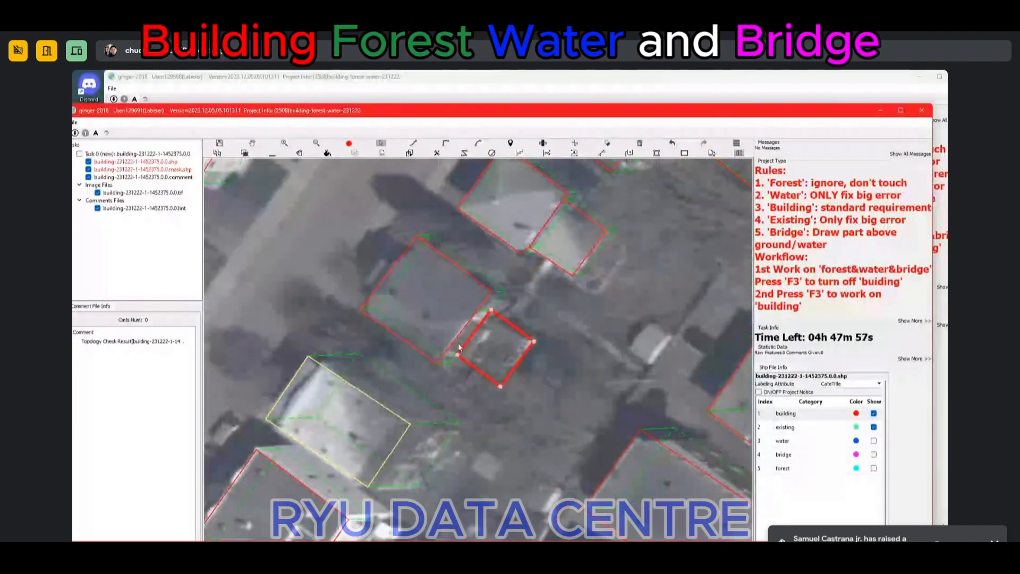
pyautogui.press('Delete')
pyautogui.click(487, 370)
pyautogui.click(512, 336)
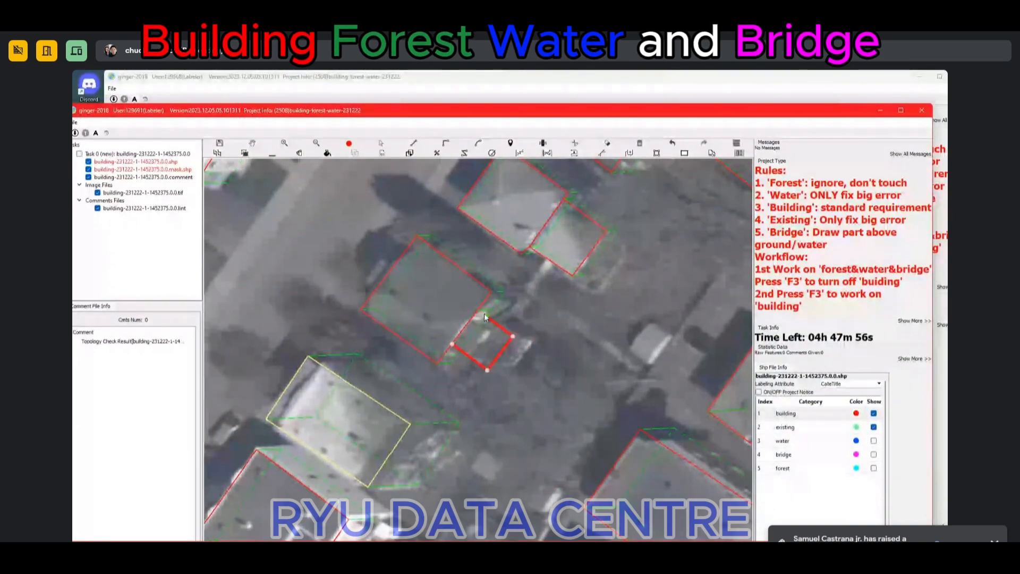
pyautogui.doubleClick(477, 310)
pyautogui.click(521, 334)
# Step: Split the stepped outline of the dark building northwest of the white roof into a southwestern and a northeastern section
pyautogui.scroll(-1, 521, 334)
pyautogui.click(556, 265)
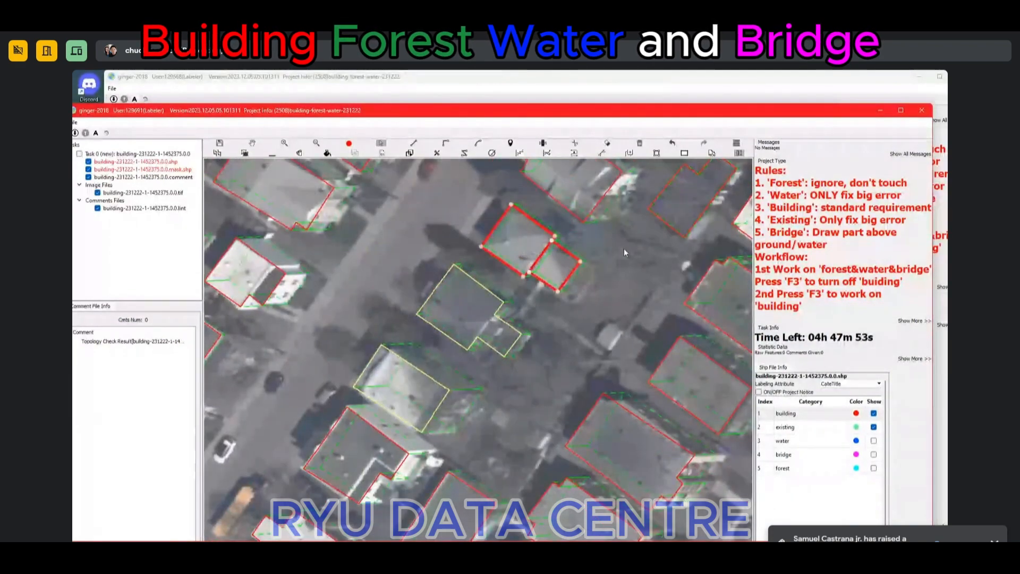
pyautogui.moveTo(556, 264); pyautogui.dragTo(447, 359)
pyautogui.scroll(-1, 447, 359)
pyautogui.moveTo(490, 423); pyautogui.dragTo(401, 321)
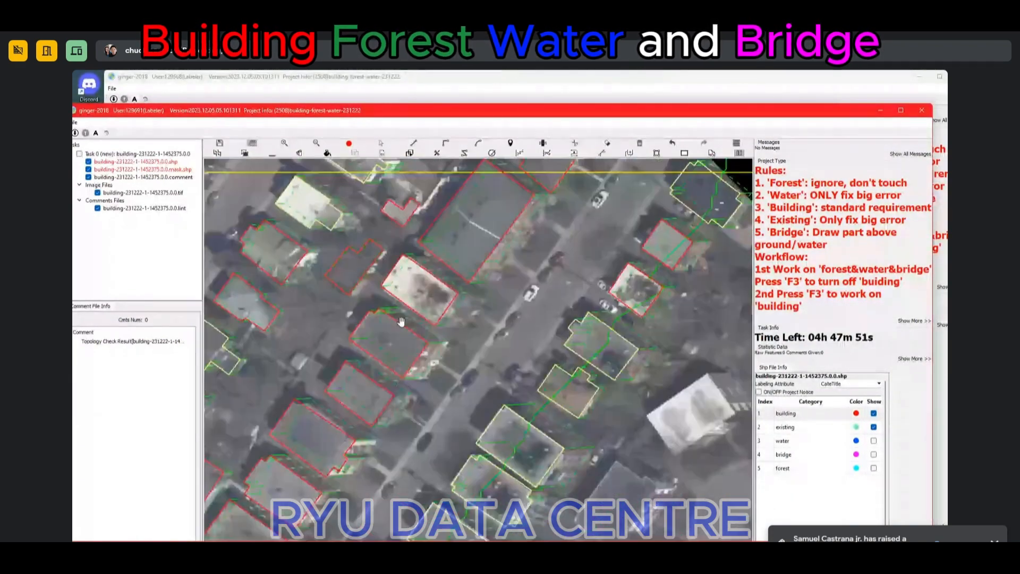
pyautogui.scroll(1, 401, 321)
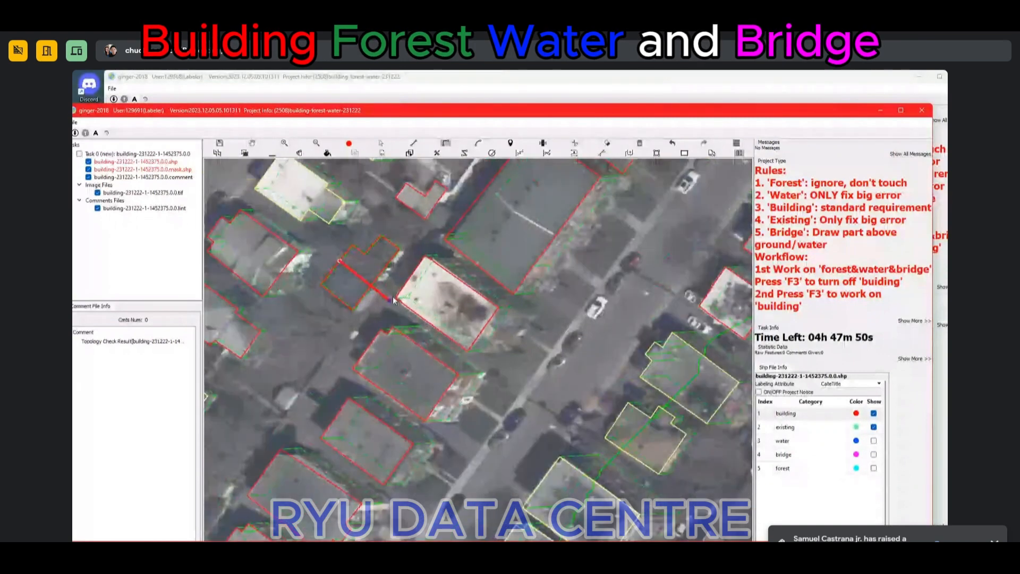
pyautogui.click(384, 265)
pyautogui.keyDown('shift'); pyautogui.click(357, 281); pyautogui.keyUp('shift')
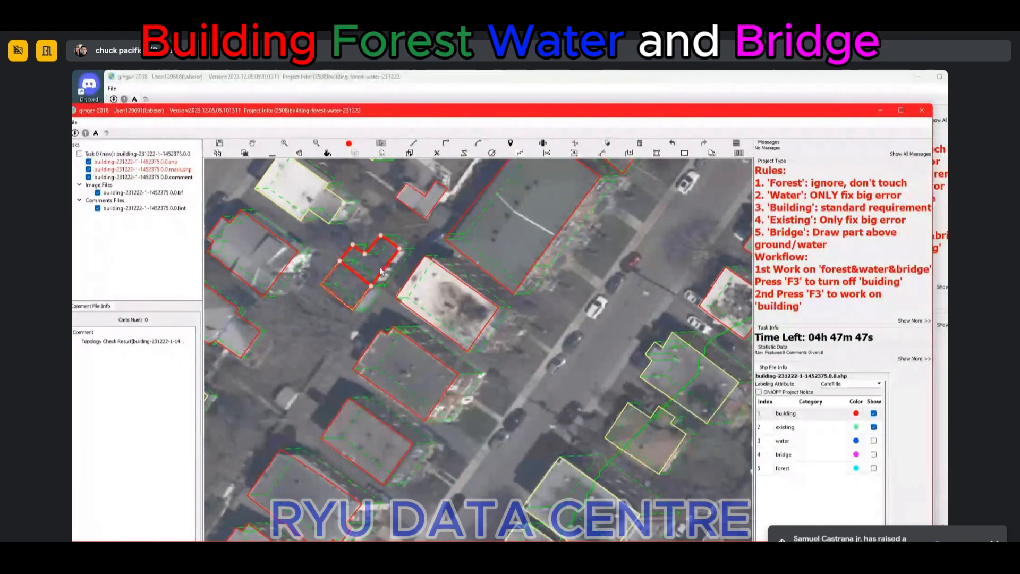
# Step: Cut the northeastern section's outline so that only its small outer roof remains, separate from the southwestern section
pyautogui.press('Escape')
pyautogui.press('d')
pyautogui.click(365, 254)
pyautogui.click(385, 269)
pyautogui.press('c')
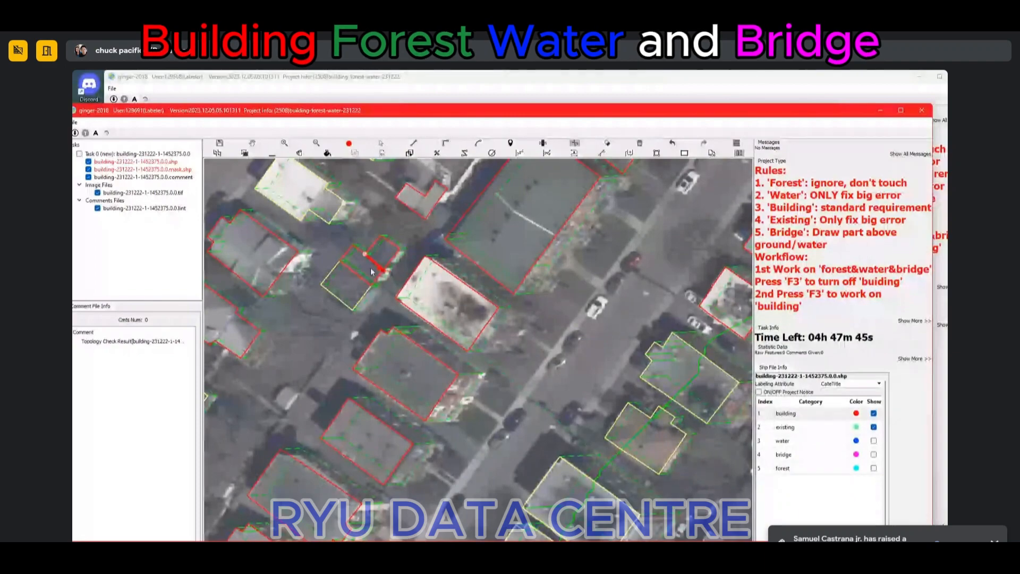
pyautogui.moveTo(345, 251); pyautogui.dragTo(414, 302)
pyautogui.press('Escape')
# Step: Review the outlines across the whole image, comparing the northern area with the bare image
pyautogui.scroll(-3, 435, 334)
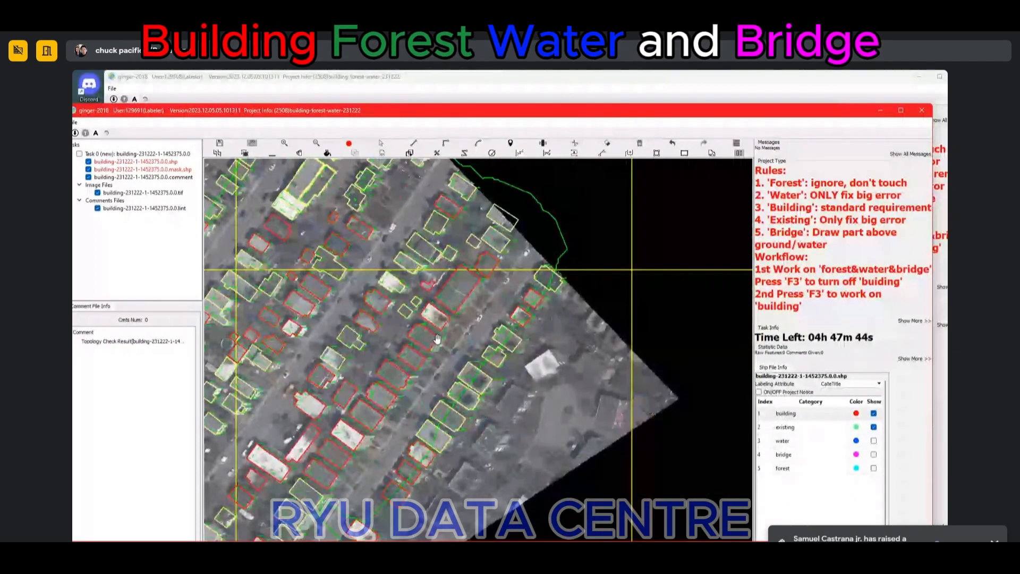
pyautogui.scroll(-2, 437, 339)
pyautogui.moveTo(400, 379); pyautogui.dragTo(510, 346)
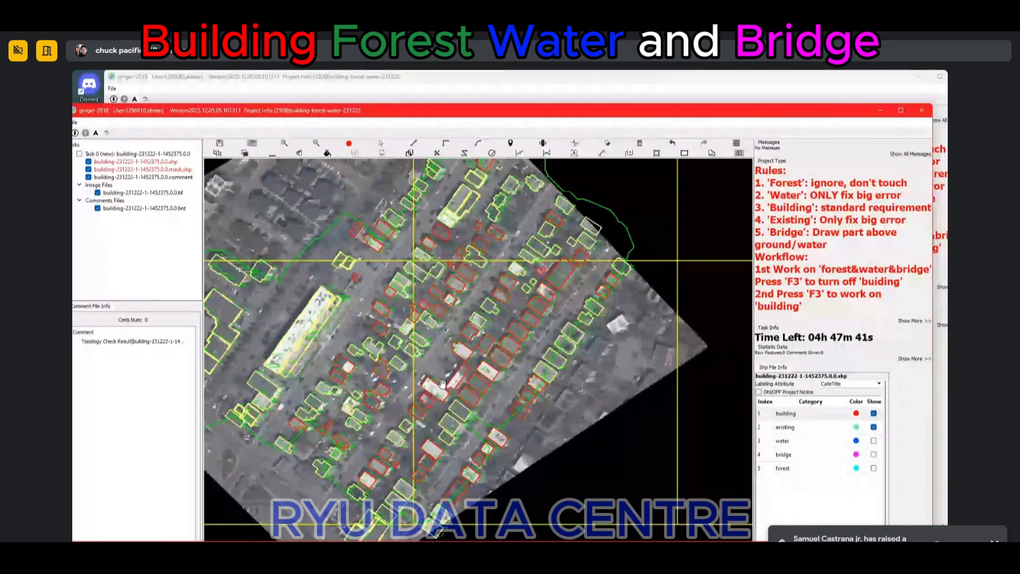
pyautogui.moveTo(418, 286); pyautogui.dragTo(438, 329)
pyautogui.scroll(-3, 437, 329)
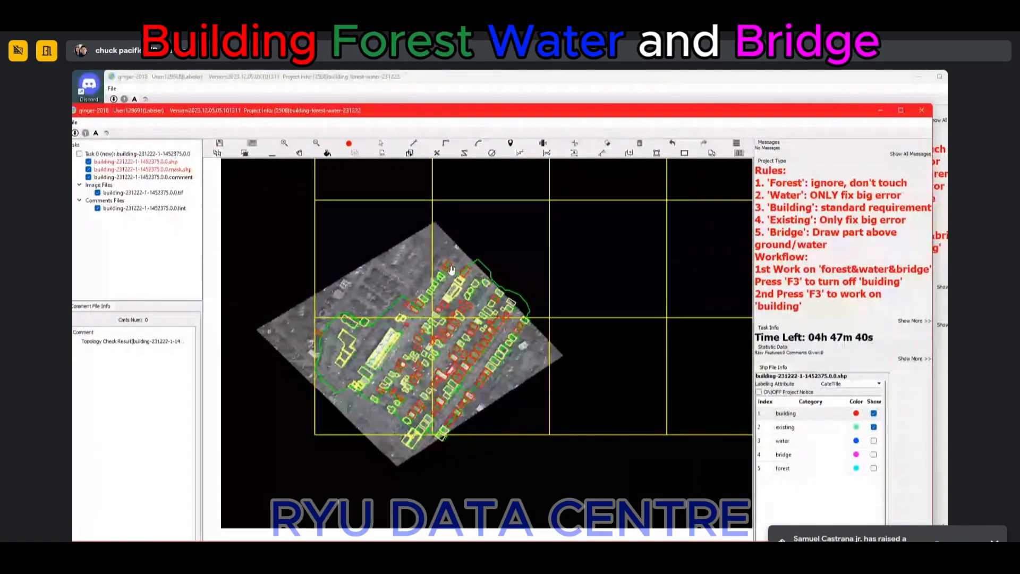
pyautogui.scroll(6, 446, 258)
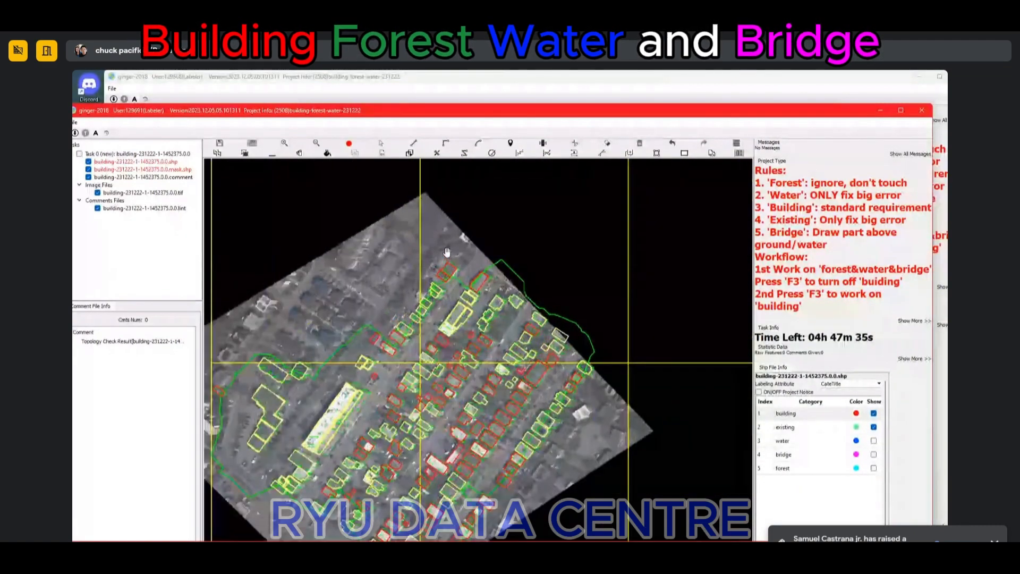
pyautogui.press('F3')
pyautogui.press('F3')
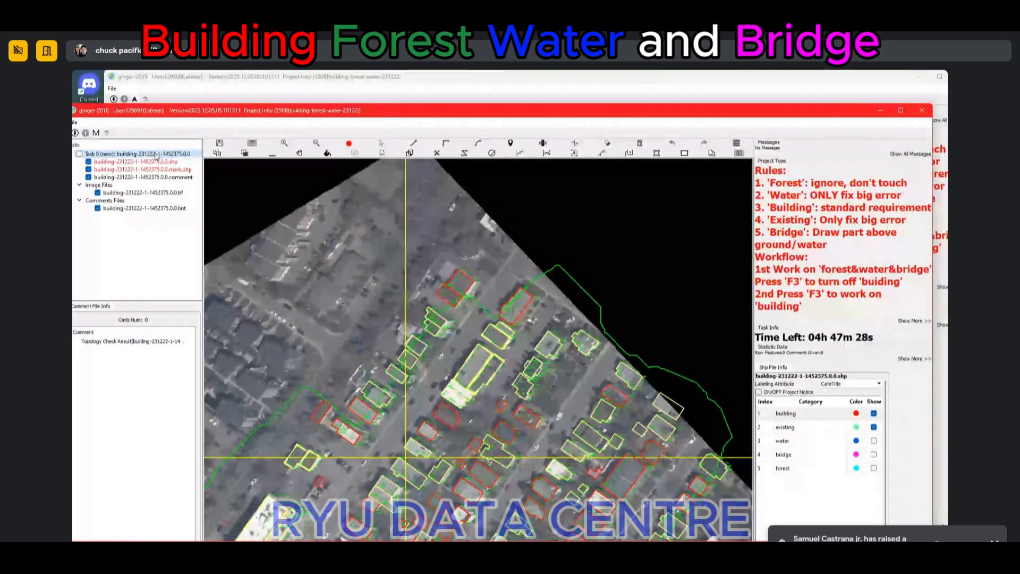
# Step: Open the labeling task's info and compare all building outlines with the bare image
pyautogui.click(157, 154)
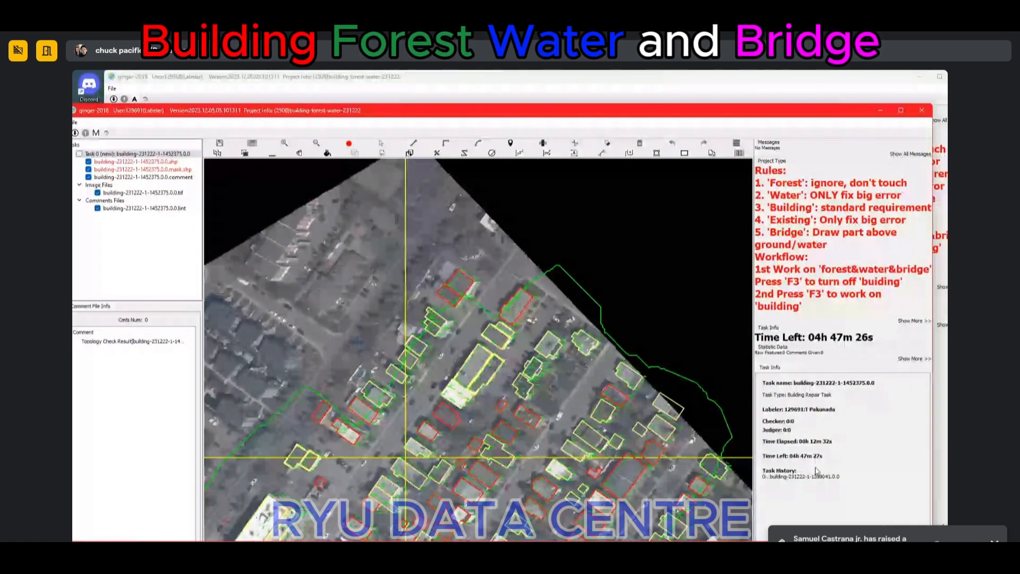
pyautogui.scroll(-1, 381, 359)
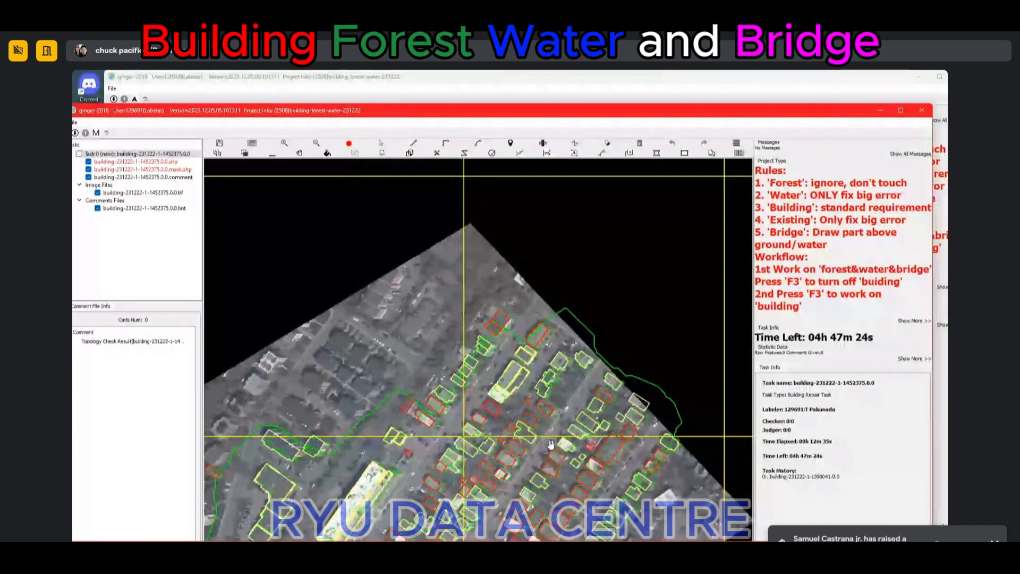
pyautogui.scroll(-2, 551, 445)
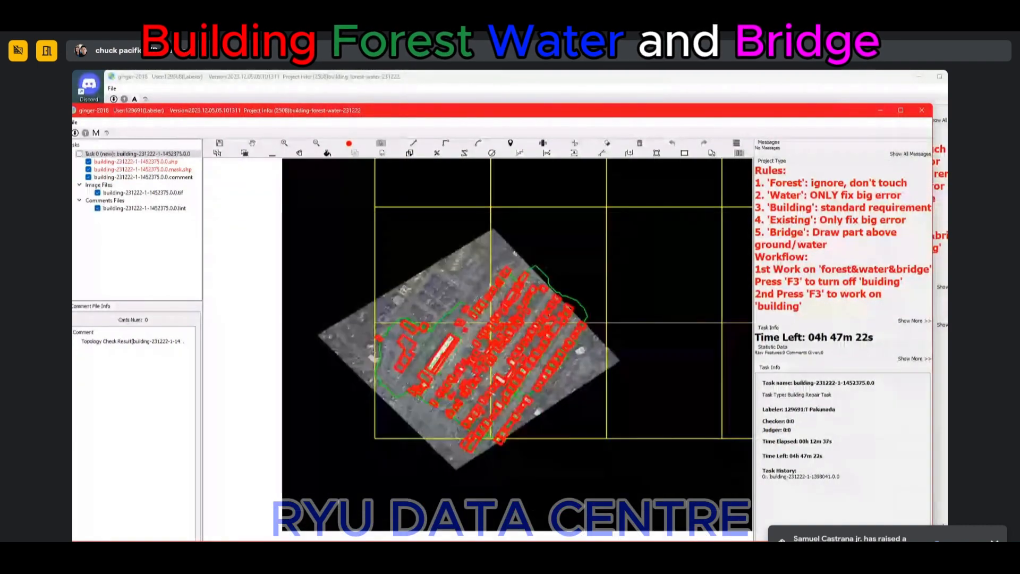
pyautogui.doubleClick(796, 111)
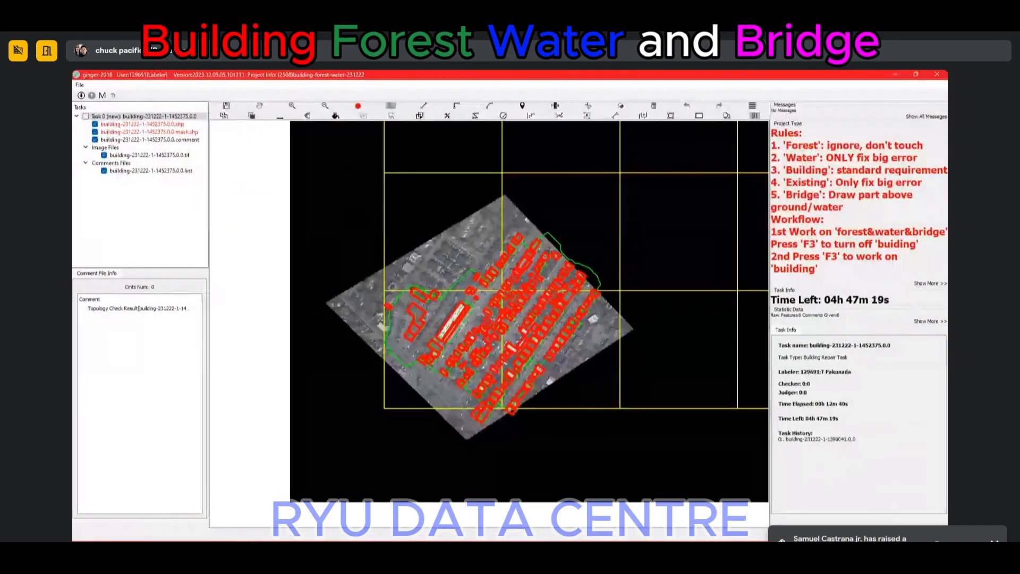
pyautogui.click(916, 75)
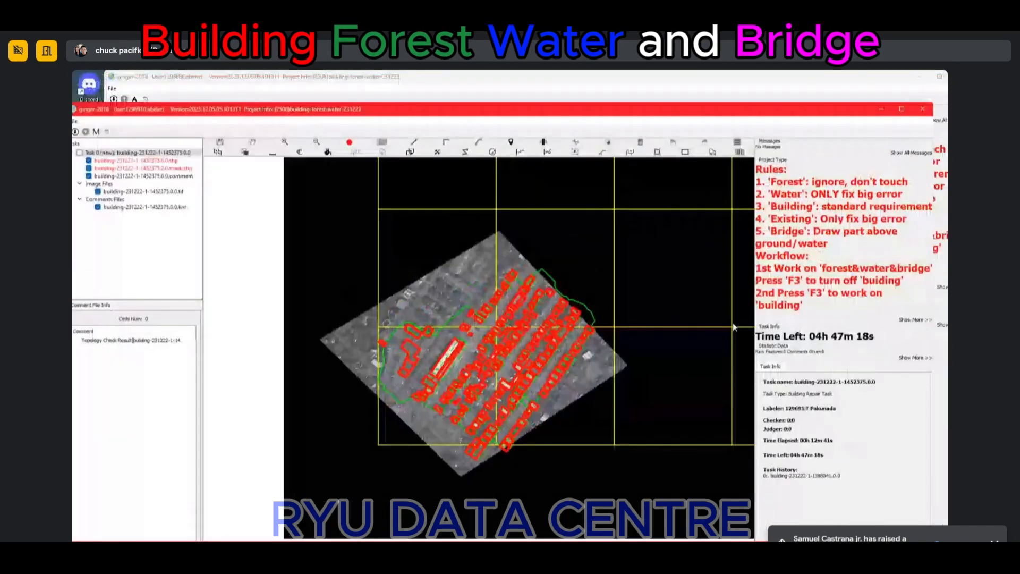
pyautogui.press('F3')
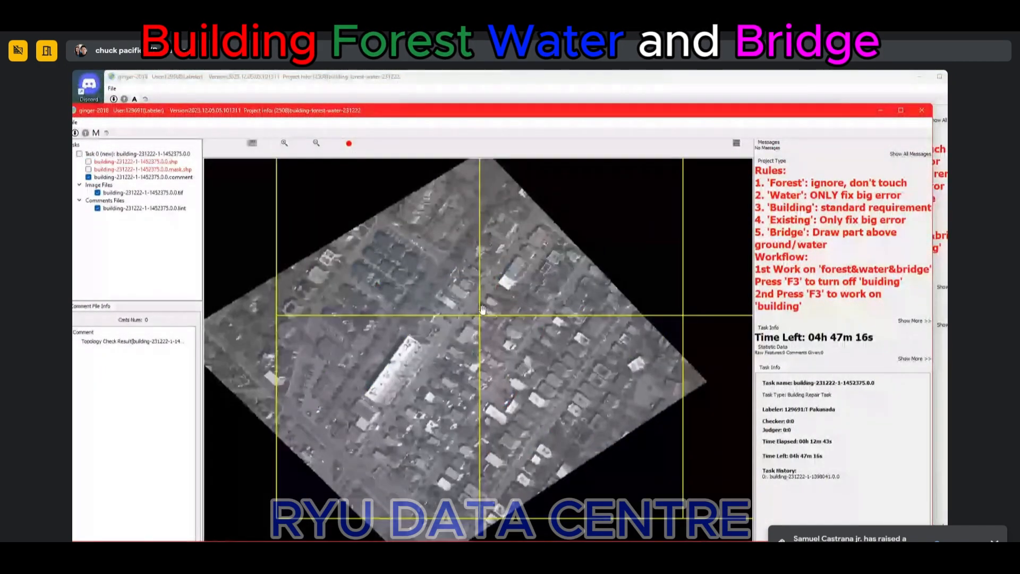
pyautogui.press('F3')
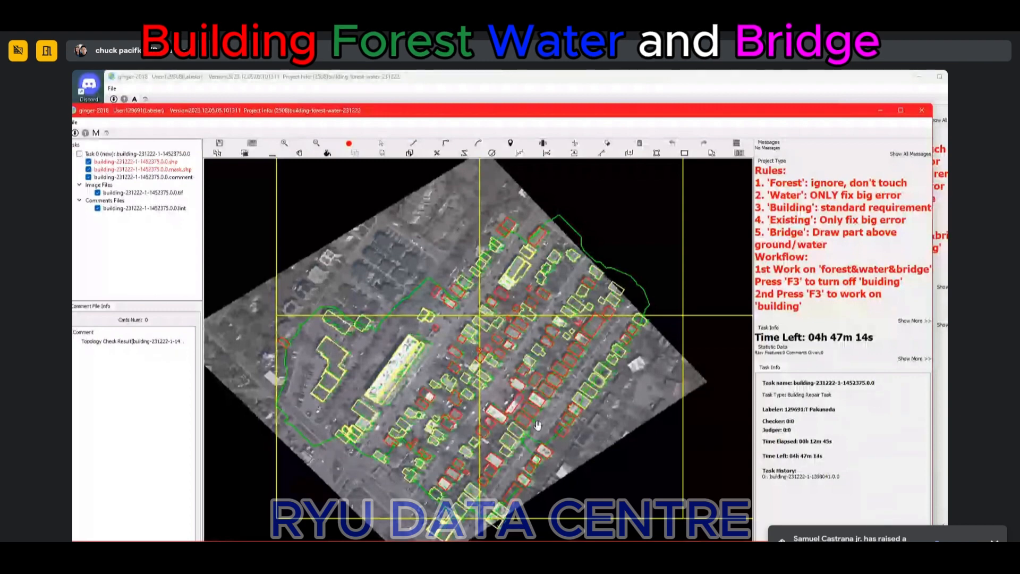
# Step: Switch to the Google Meet call in the browser
pyautogui.scroll(-2, 537, 403)
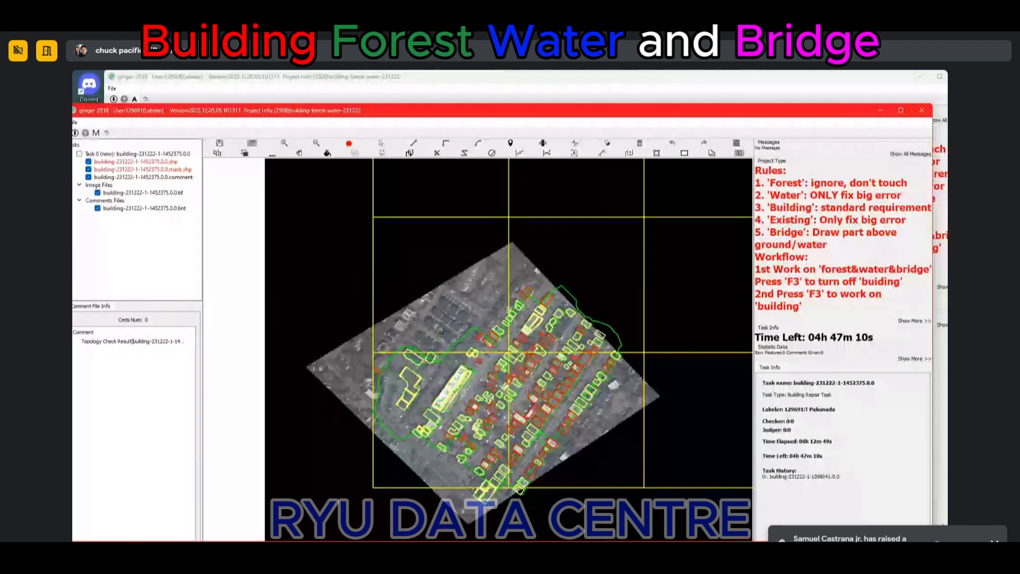
pyautogui.moveTo(571, 550)
pyautogui.click(539, 521)
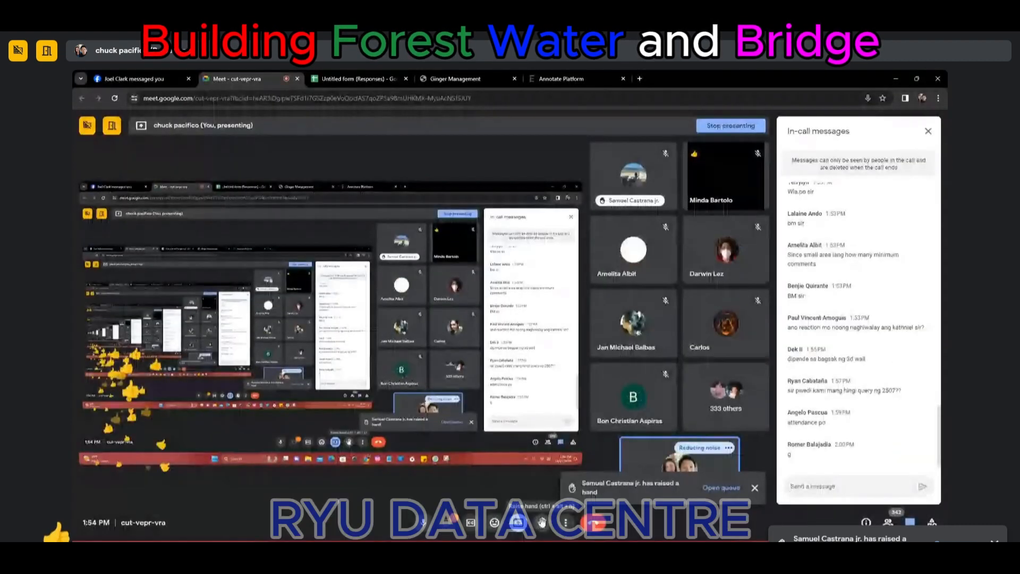